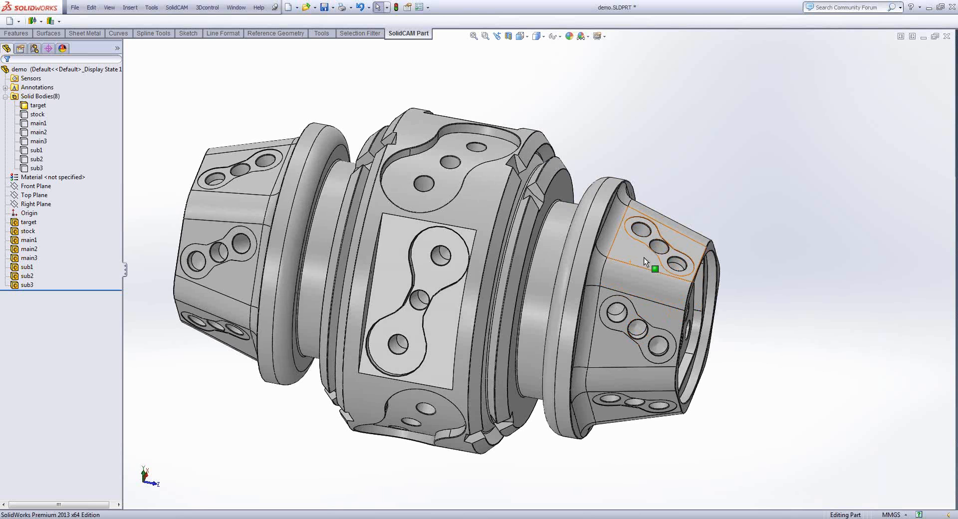
left_click(644, 256)
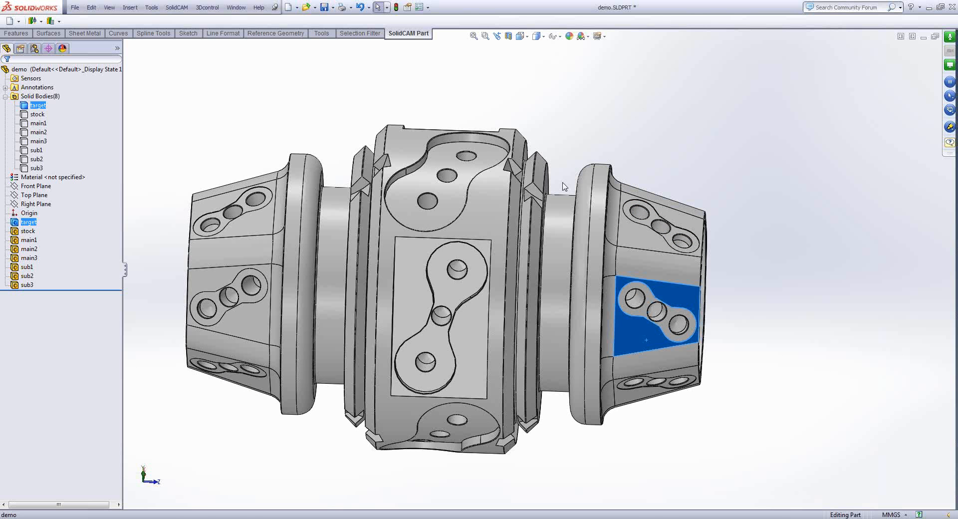
middle_click_drag(562, 182, 319, 115)
left_click(534, 172)
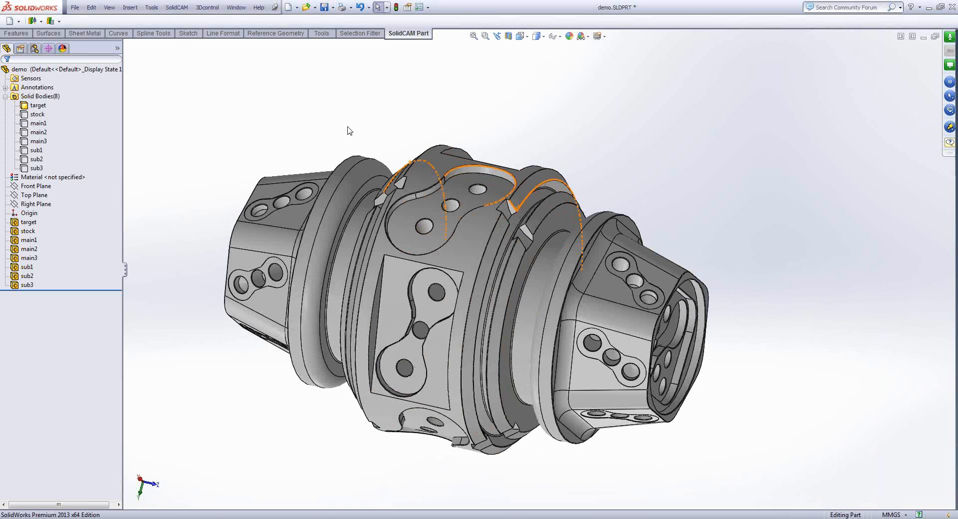
- Show the hidden stock body and the hidden main1, main2 and main3 bodies
left_click(37, 115)
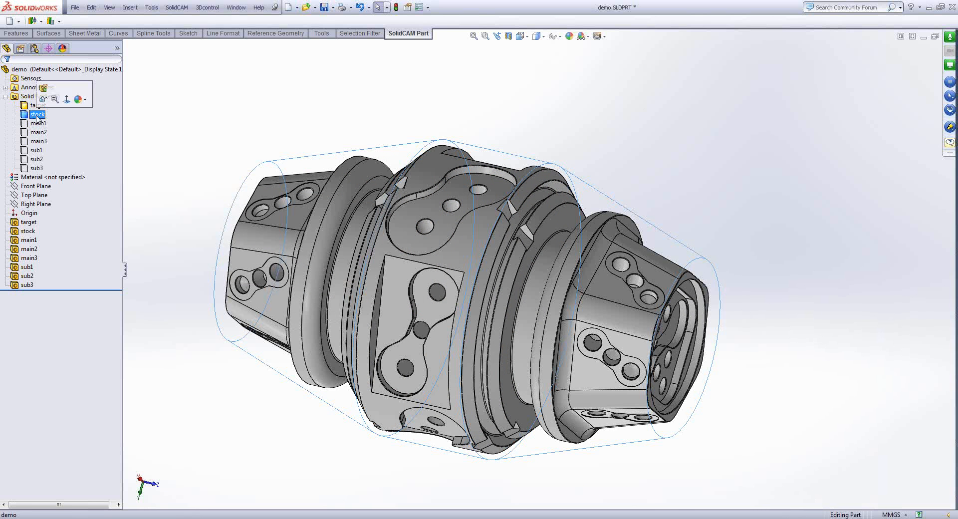
left_click(44, 88)
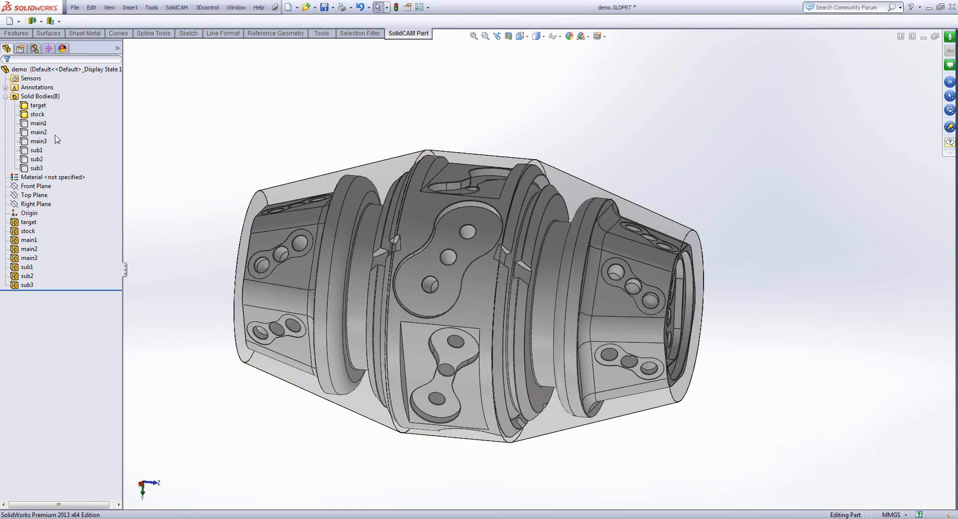
left_click(39, 124)
left_click(40, 141, "shift")
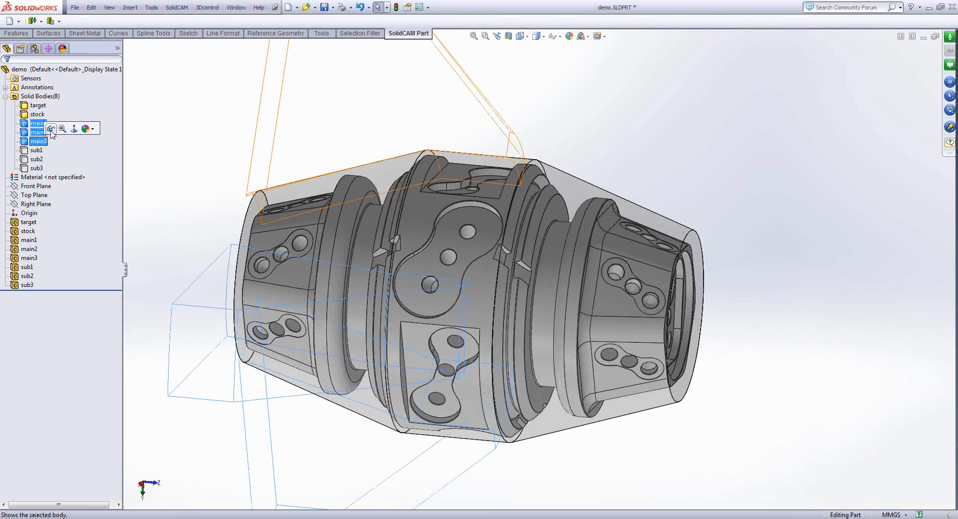
left_click(52, 129)
left_click(222, 128)
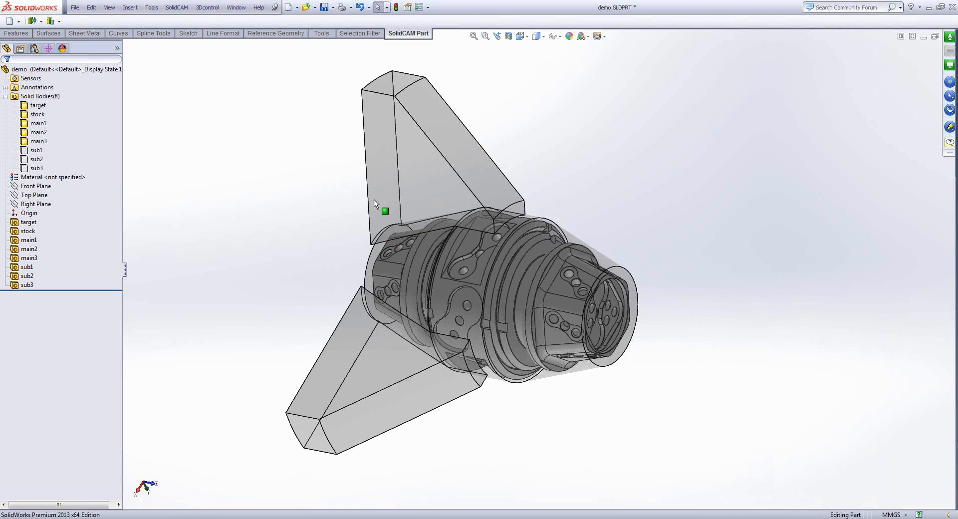
- Show the hidden sub1, sub2 and sub3 bodies
left_click(36, 151)
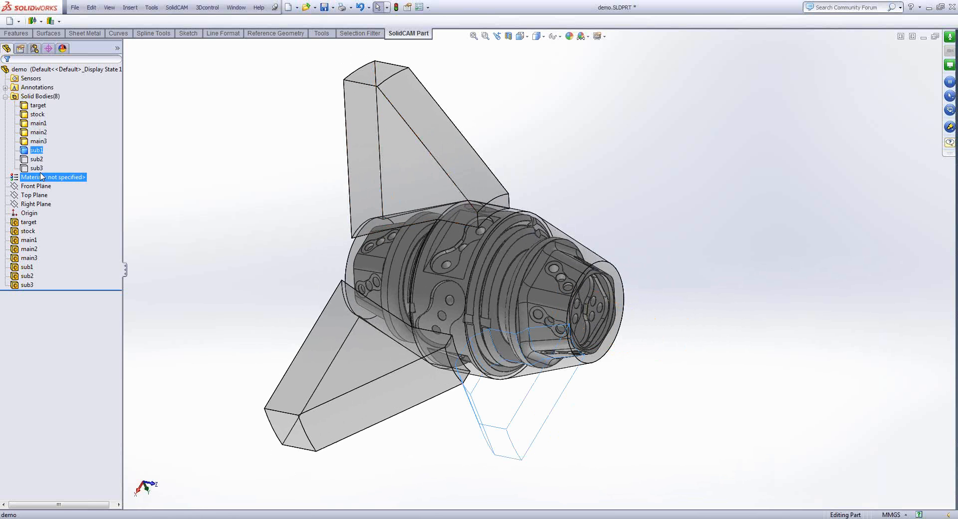
left_click(36, 168, "shift")
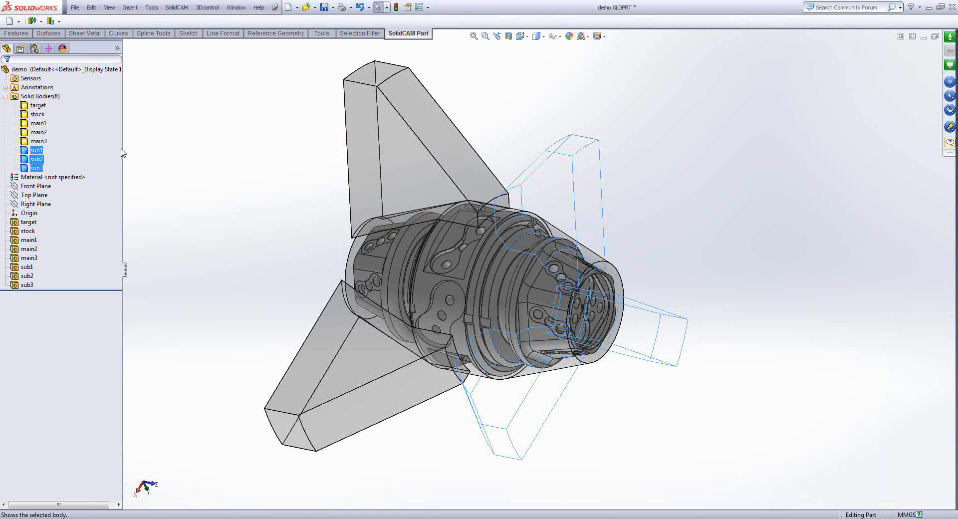
left_click(167, 138)
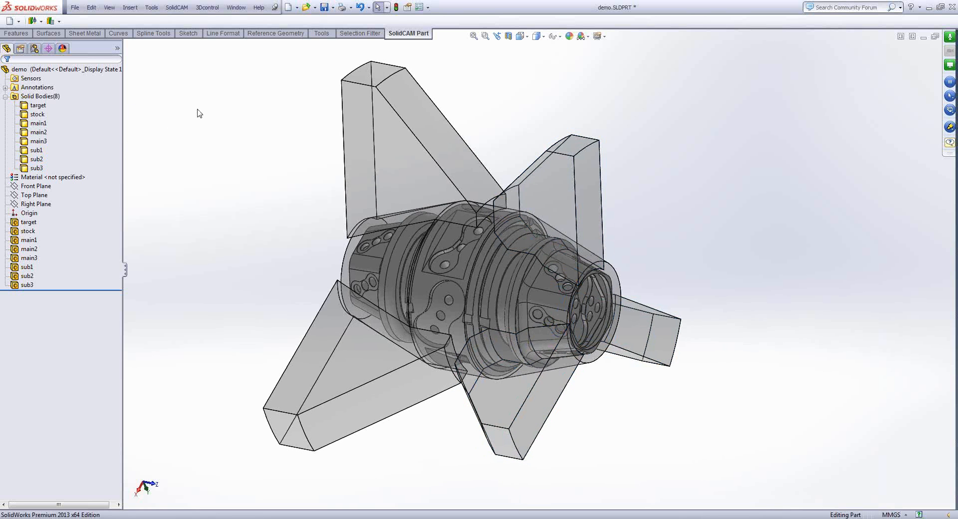
- Create a new Mill-Turn CAM-Part stored internally in the SolidWorks part and named demo_MillTurnFull
left_click(176, 7)
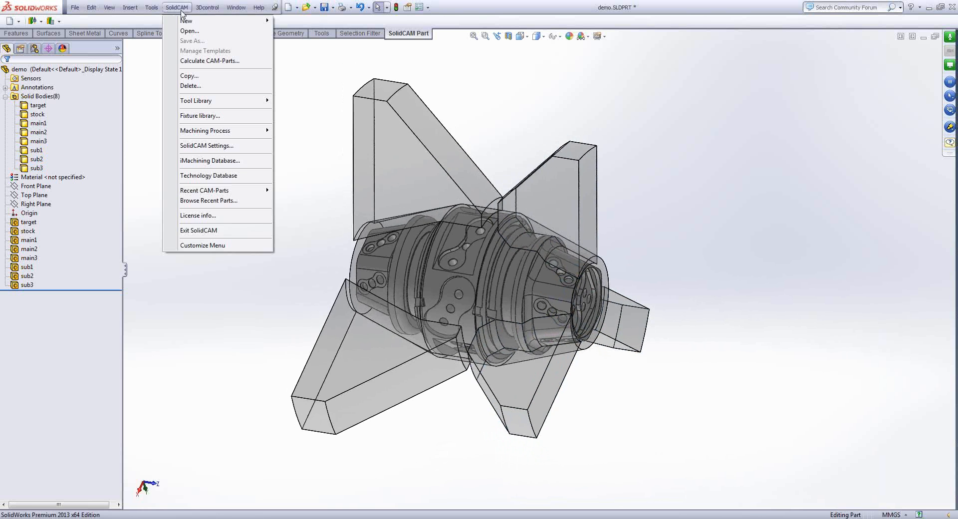
mouse_move(210, 21)
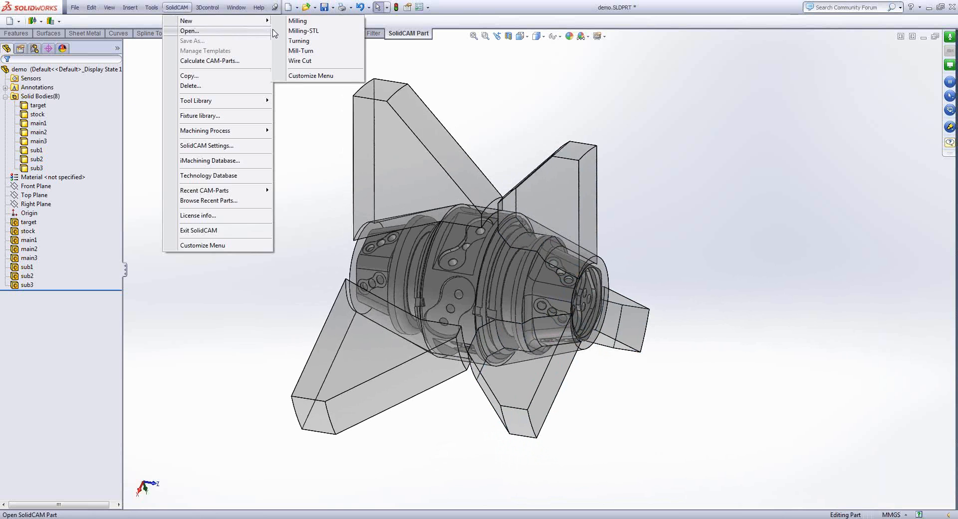
left_click(302, 51)
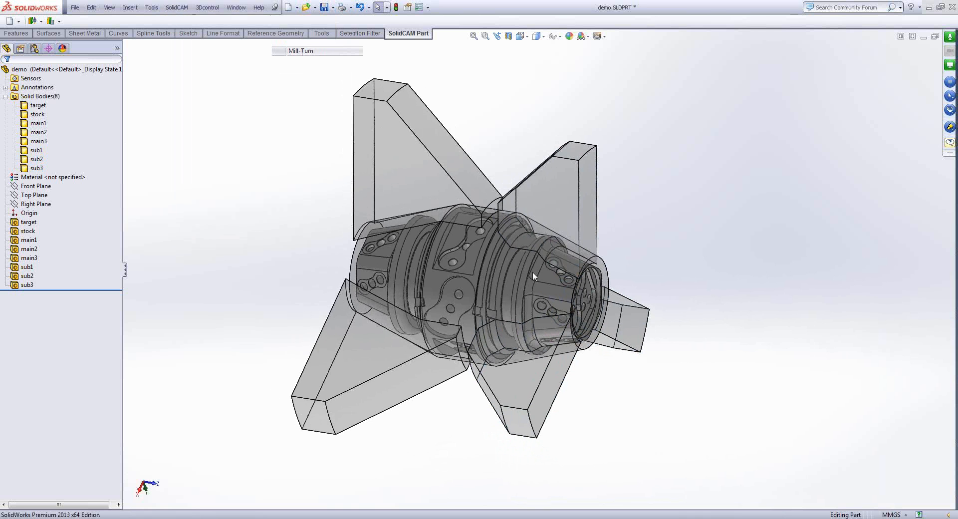
left_click(532, 273)
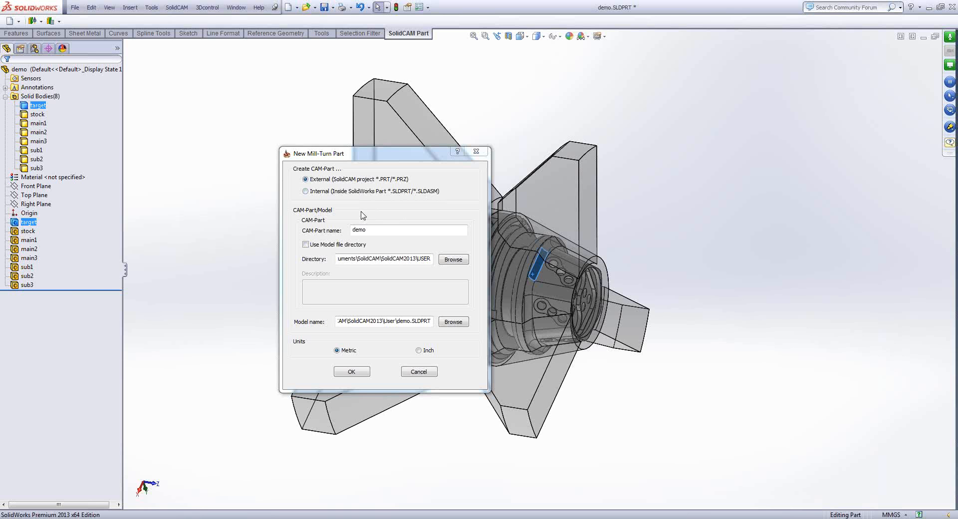
left_click(315, 196)
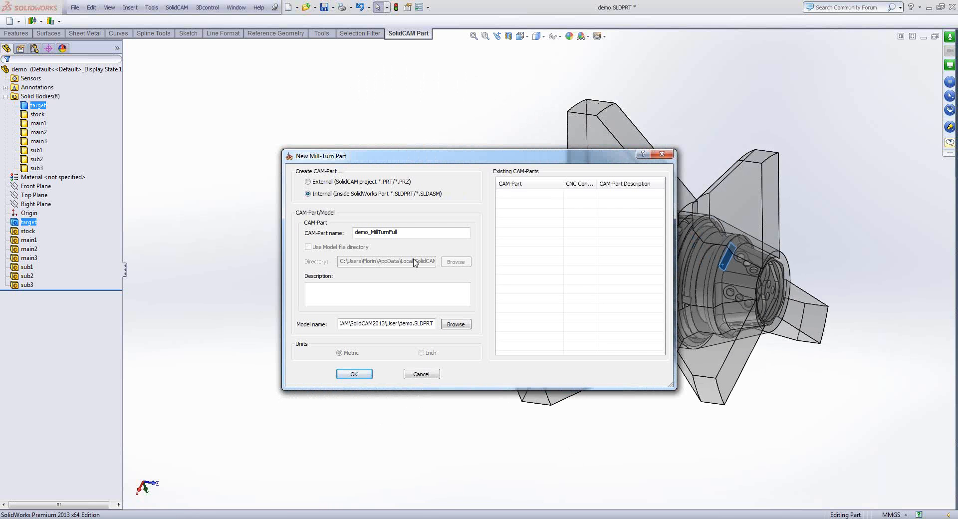
left_click(744, 124)
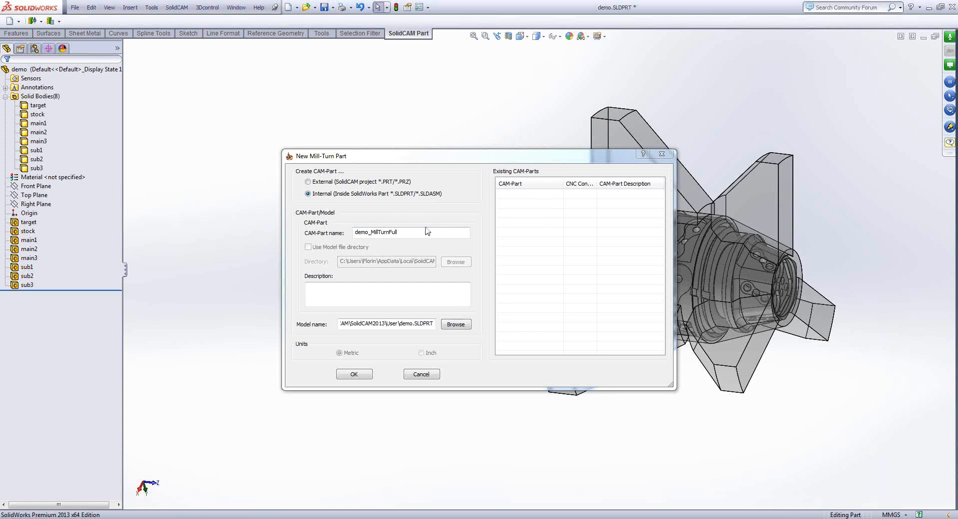
left_click(378, 233)
left_click(358, 377)
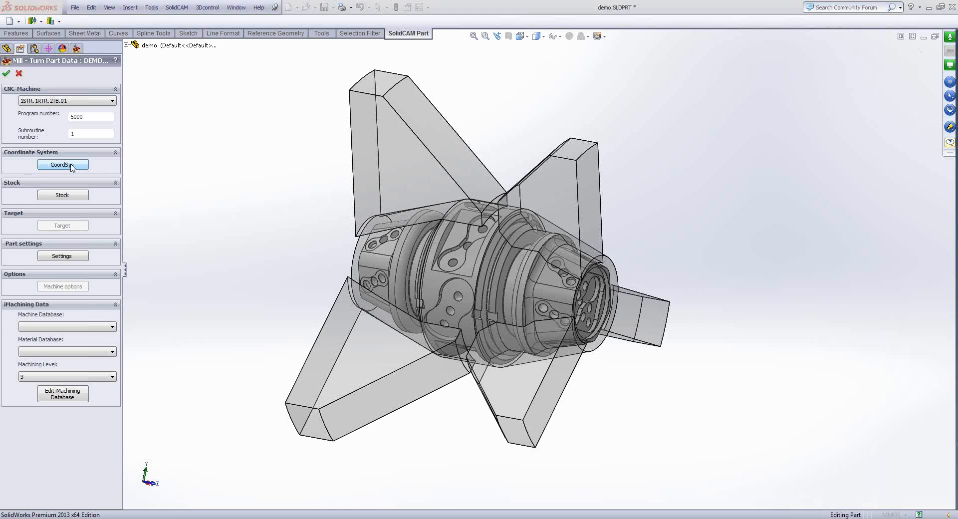
- Define machine coordinate system 1 by picking a face, with its origin at the center of the revolution face
left_click(70, 167)
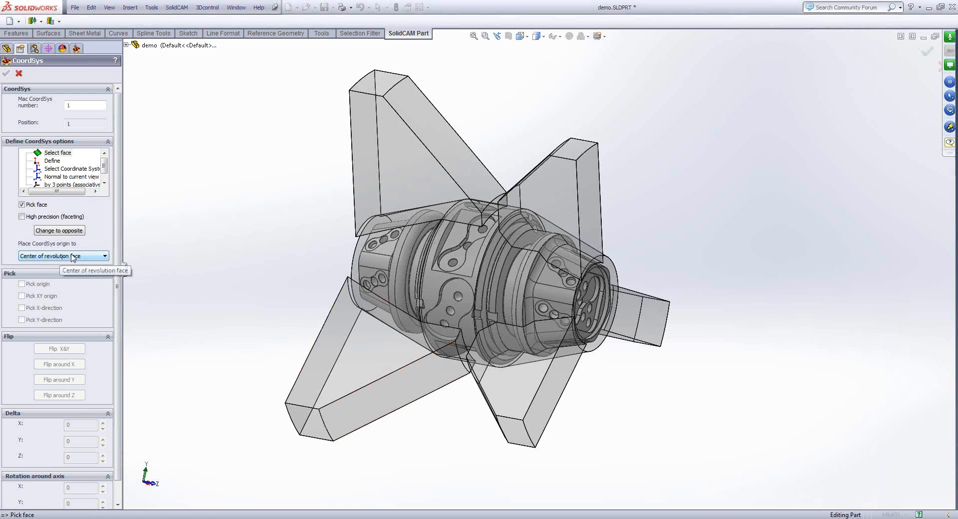
middle_click_drag(389, 273, 439, 254)
left_click(439, 254)
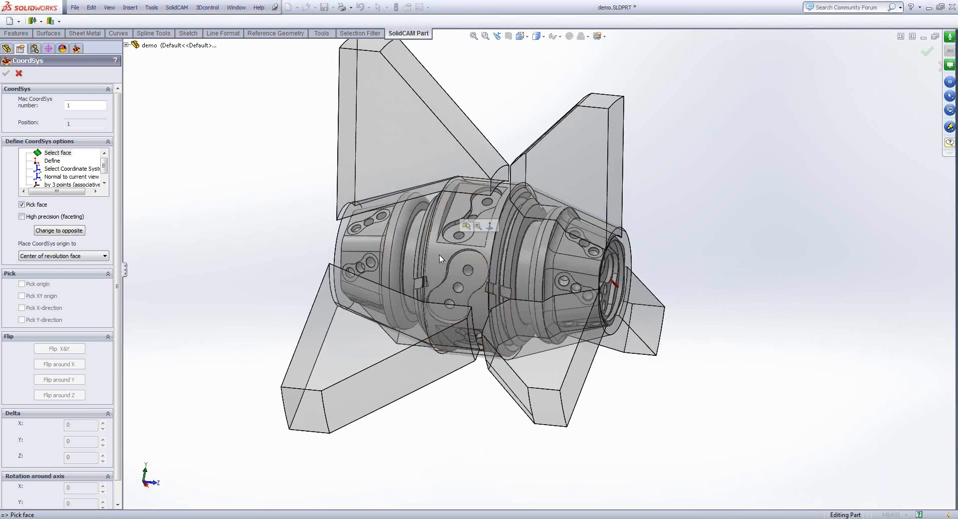
middle_click_drag(439, 254, 415, 271)
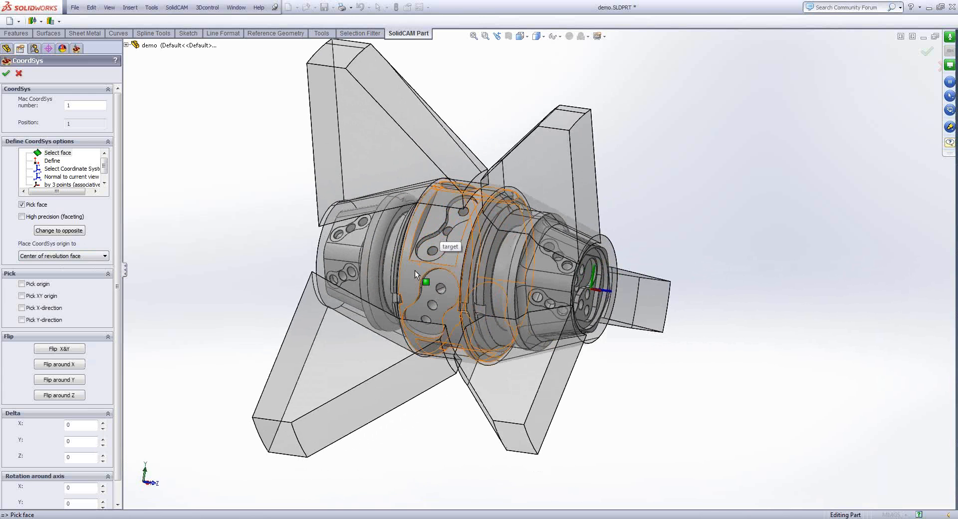
left_click(6, 74)
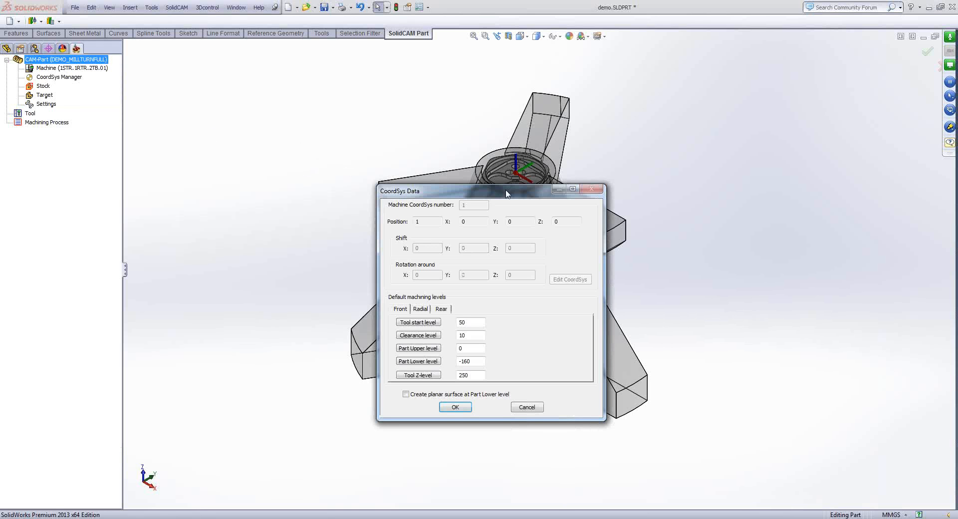
- Check the front and radial default machining levels, accept the CoordSys data and finish the CoordSys Manager
left_click_drag(502, 187, 284, 77)
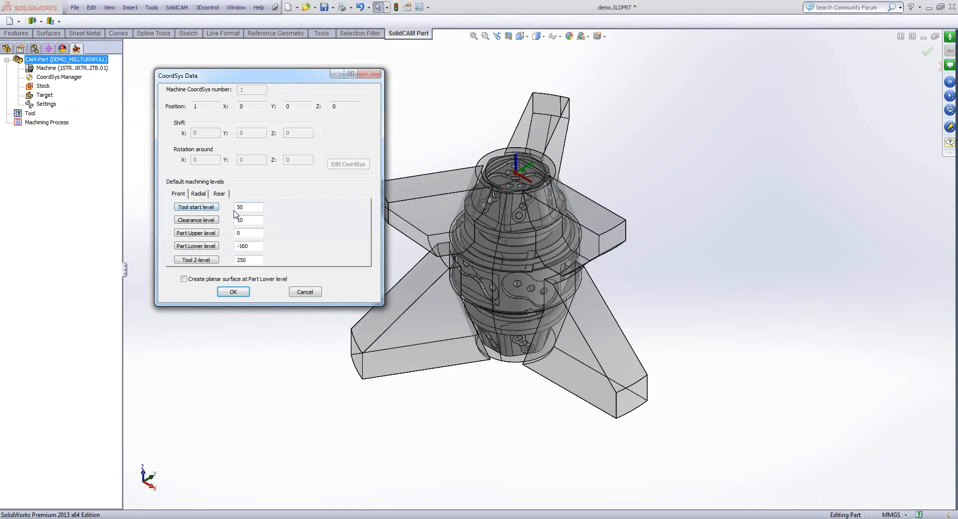
left_click(199, 195)
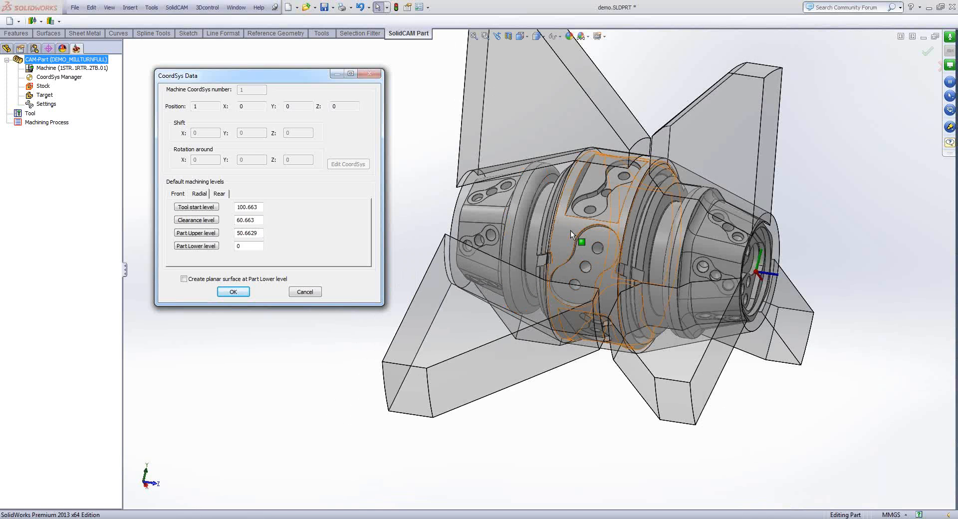
left_click(235, 291)
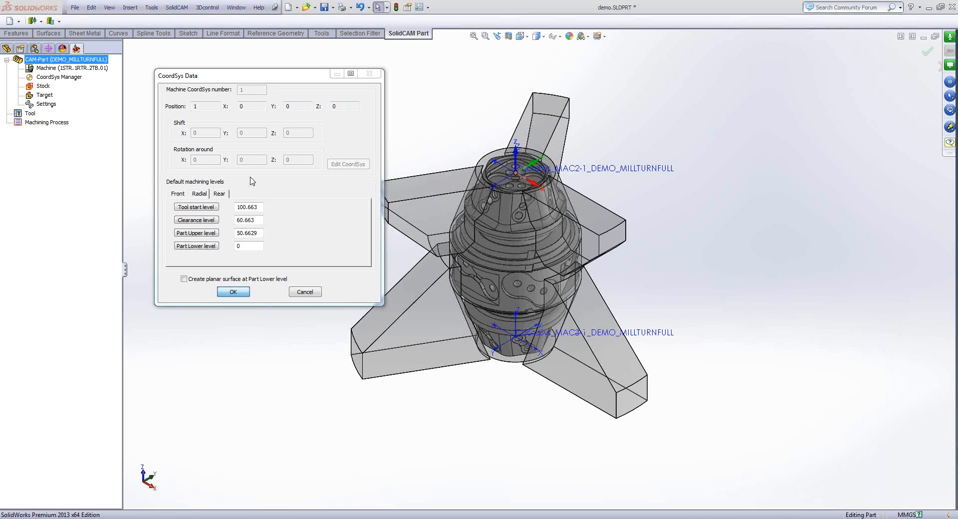
key("Return")
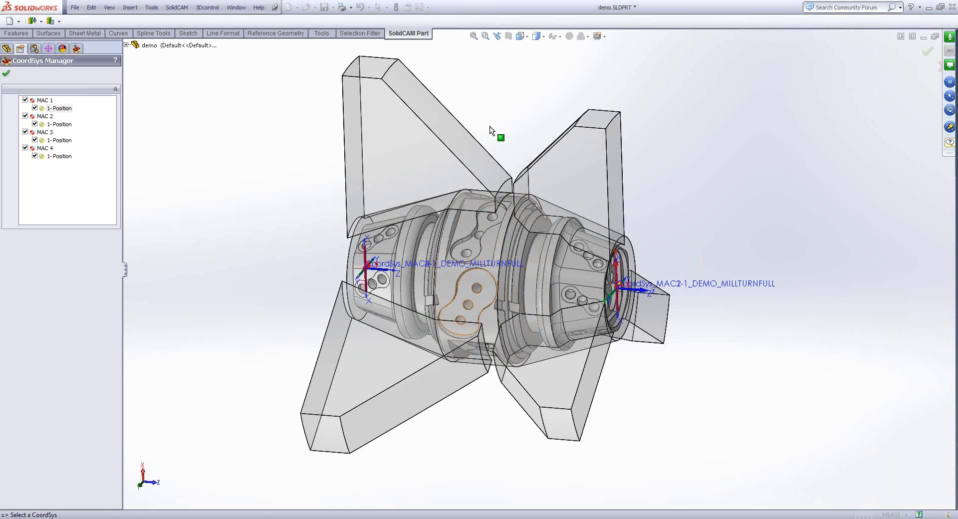
left_click(6, 73)
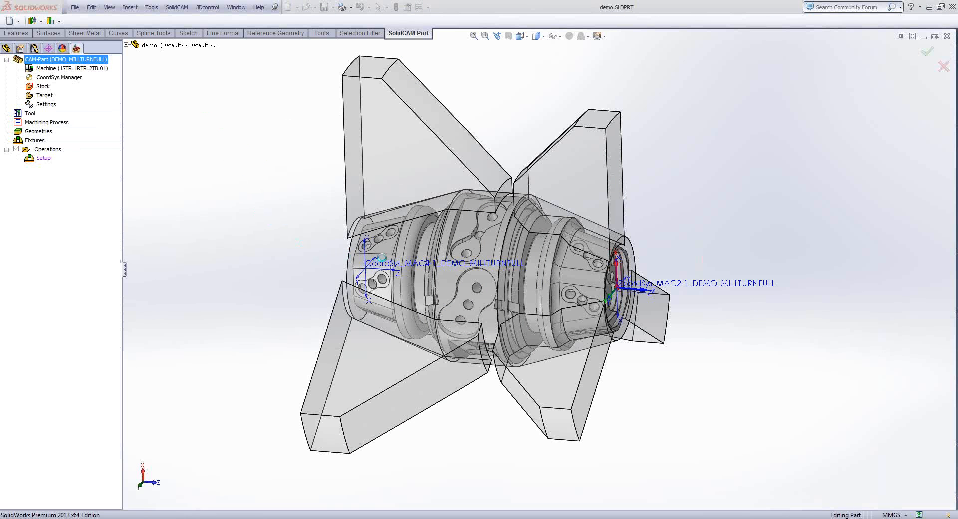
- Hide the MAC1 to MAC4 coordinate systems inside the DEMO_MILLTURNFULL folder of the feature tree
left_click(6, 48)
left_click(5, 293)
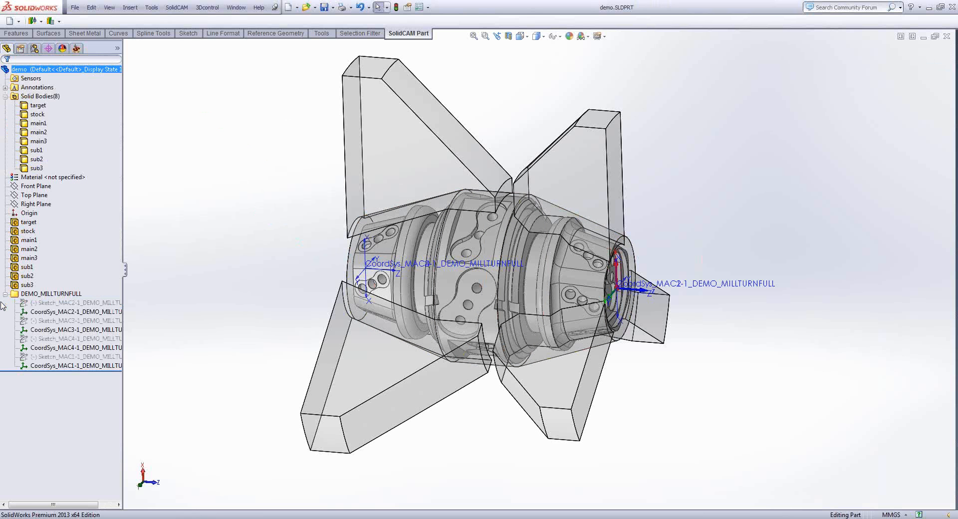
left_click(41, 311)
left_click(40, 330, "ctrl")
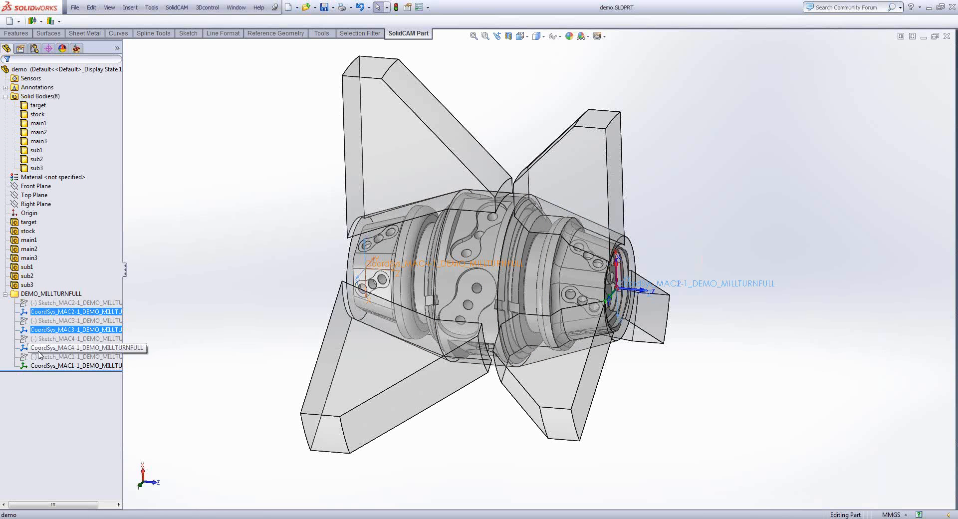
left_click(38, 347, "ctrl")
left_click(38, 364)
left_click(44, 349)
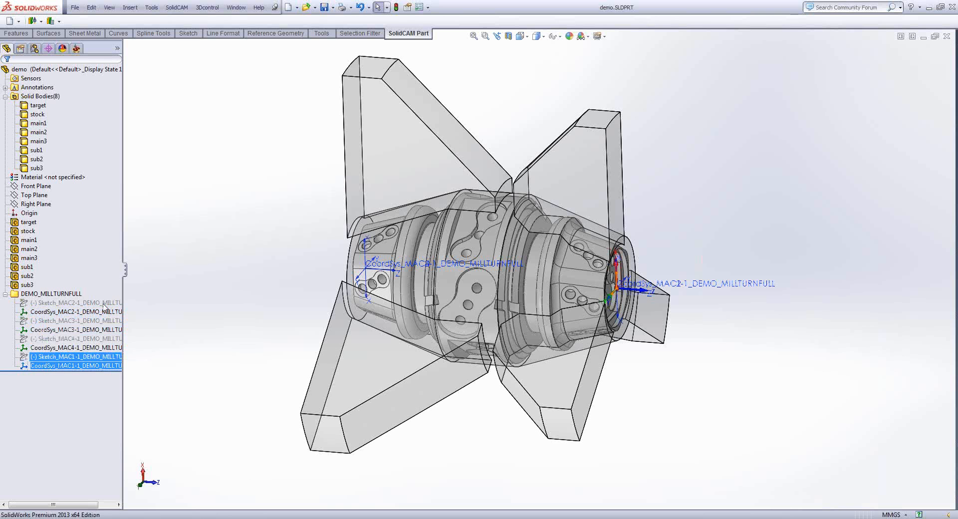
left_click(50, 312)
left_click(59, 329, "ctrl")
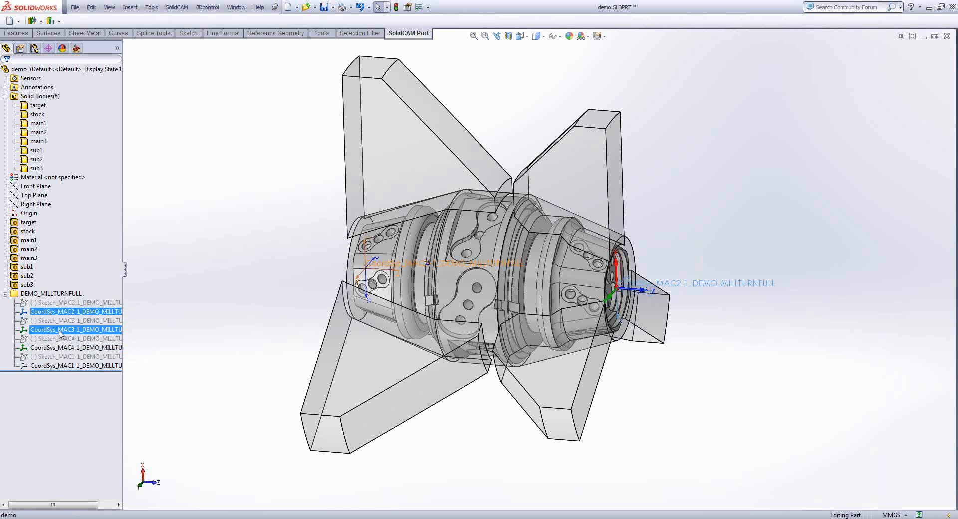
left_click(60, 347, "ctrl")
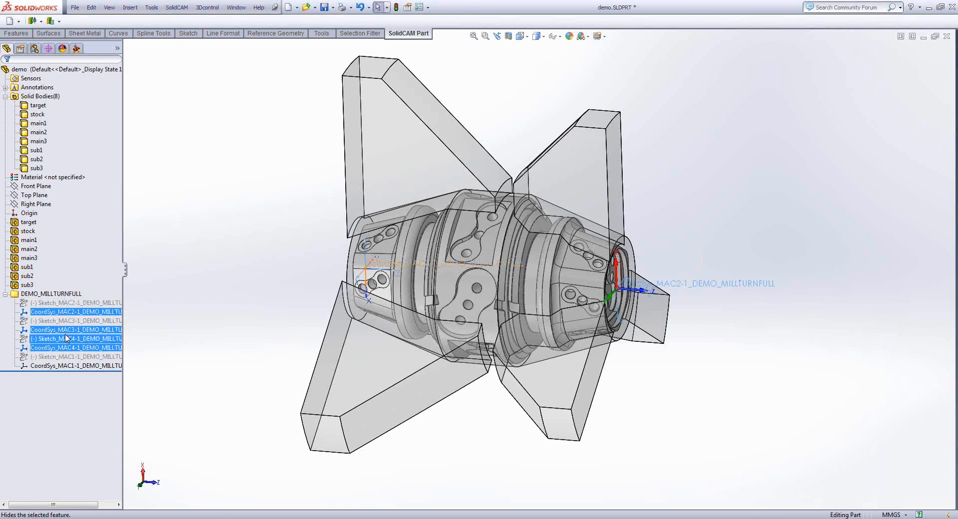
left_click(66, 332)
- Collapse all items of the feature tree and save the part
right_click(89, 114)
left_click(132, 115)
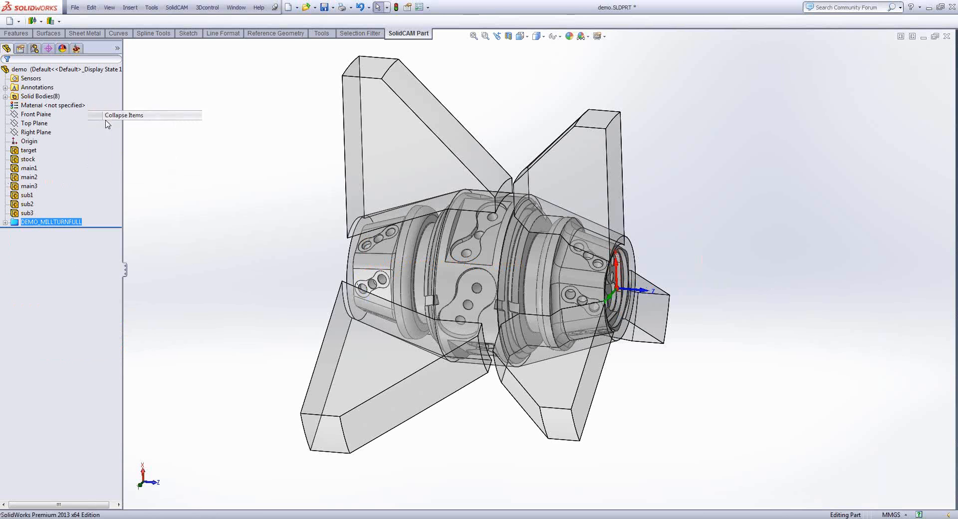
left_click(325, 7)
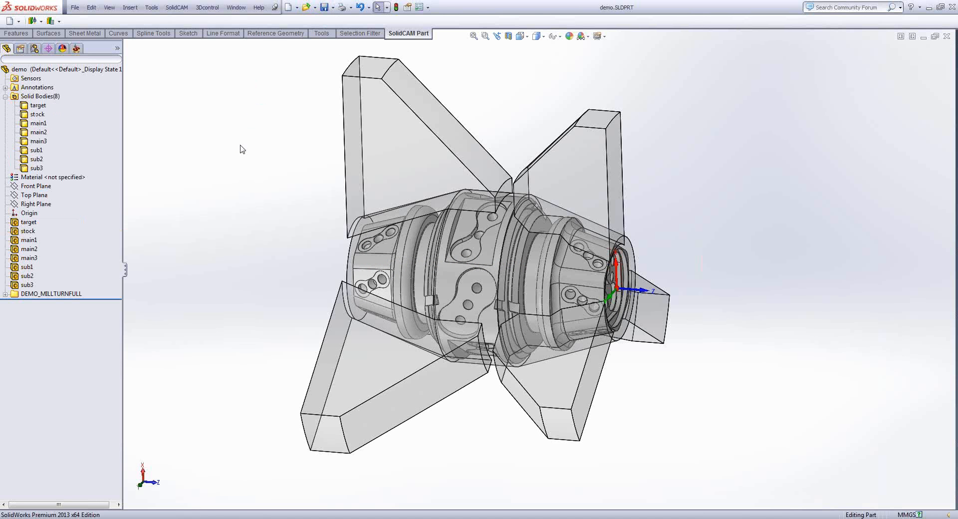
- Define the stock as a 3D Model with a generated envelope, picking the stock body, and accept it
middle_click_drag(236, 180, 231, 180)
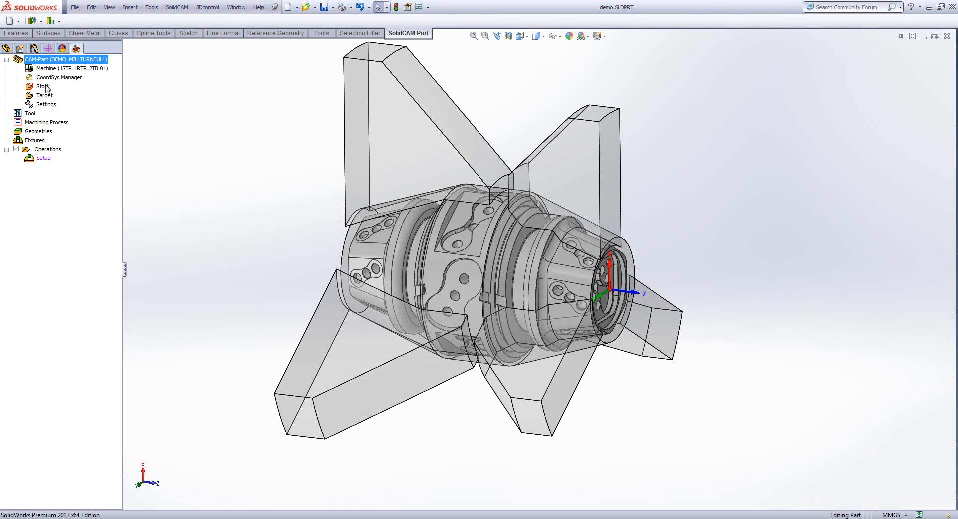
left_click(43, 87)
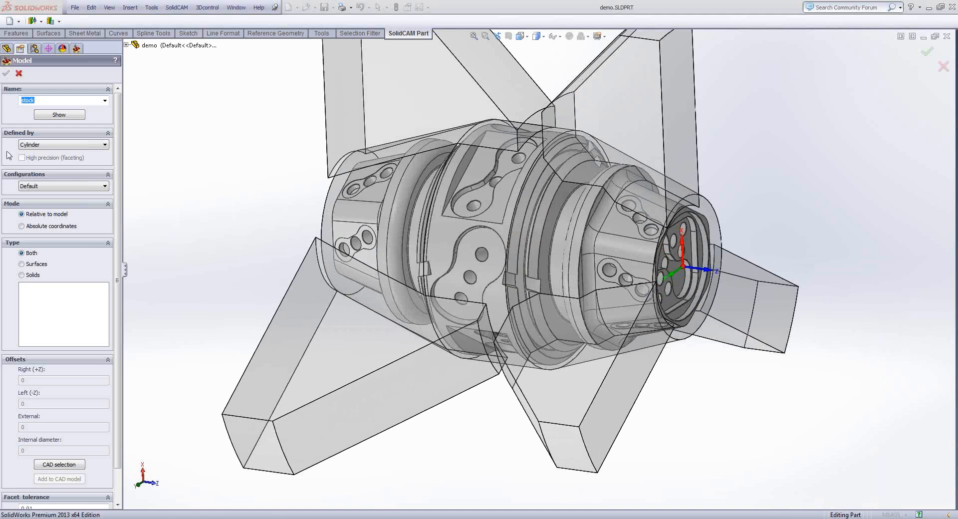
left_click(47, 144)
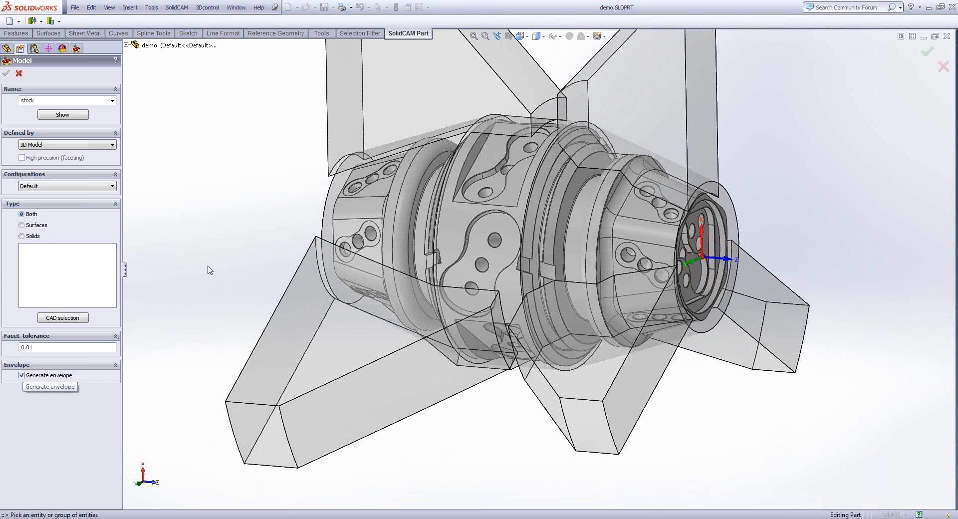
left_click(328, 189)
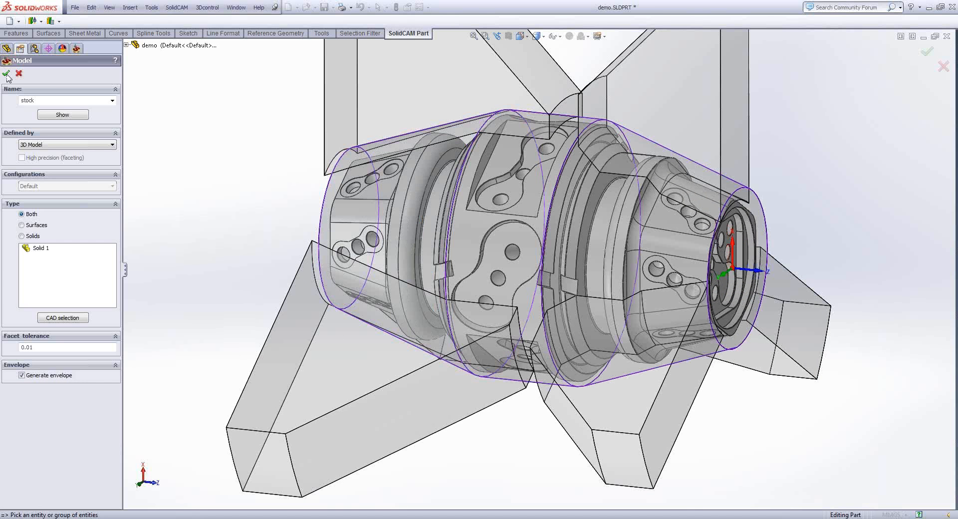
left_click(6, 73)
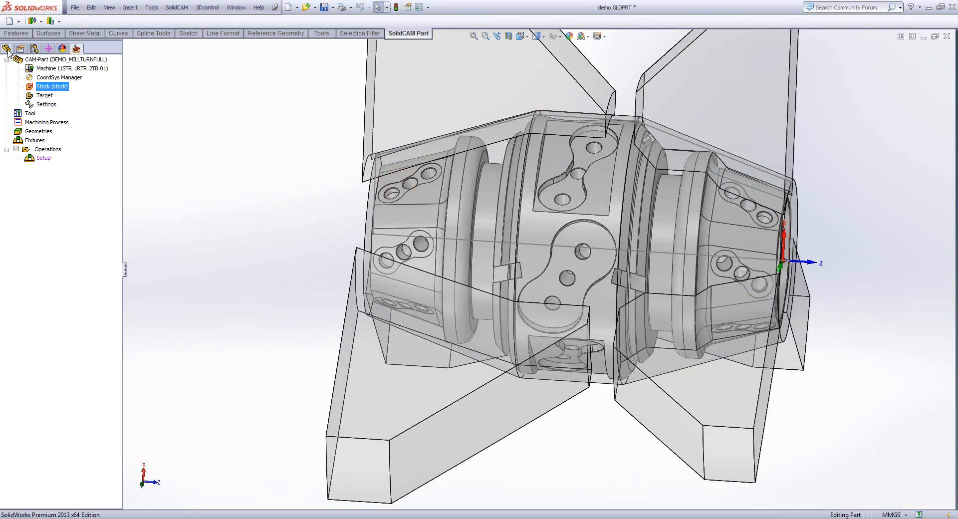
- Inspect the stock envelope sketch from the DEMO_MILLTURNFULL folder of the feature tree against the model
left_click(6, 49)
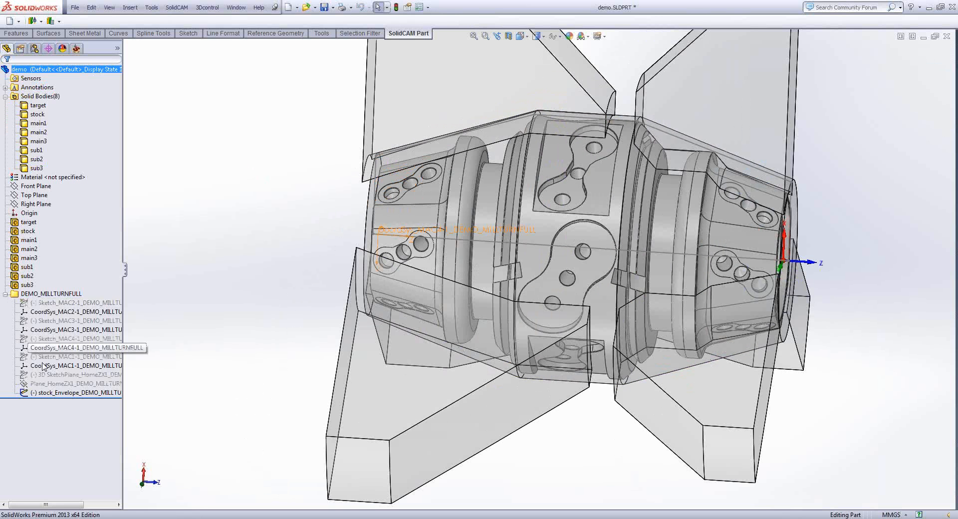
left_click(43, 393)
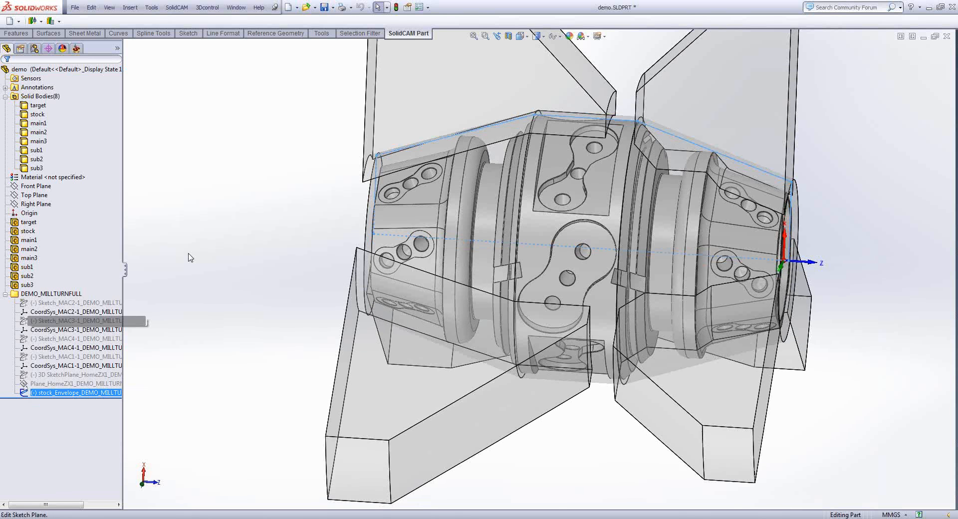
middle_click_drag(414, 131, 368, 174)
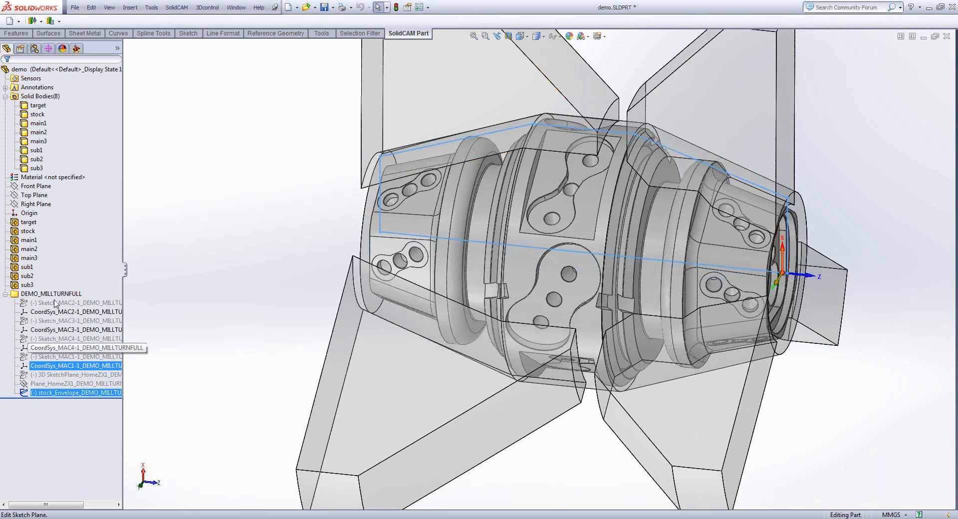
- Define the target model from the target body, with its envelope generated, and accept it
left_click(76, 48)
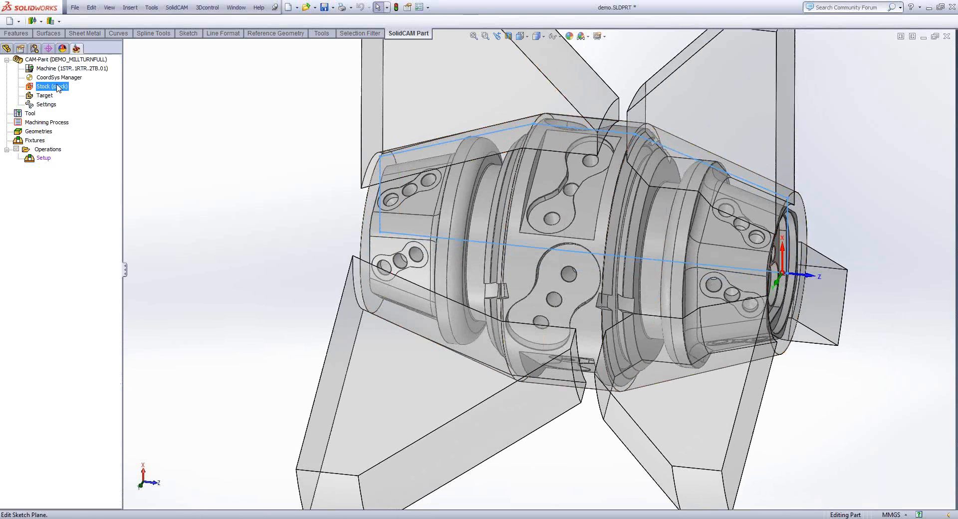
right_click(44, 95)
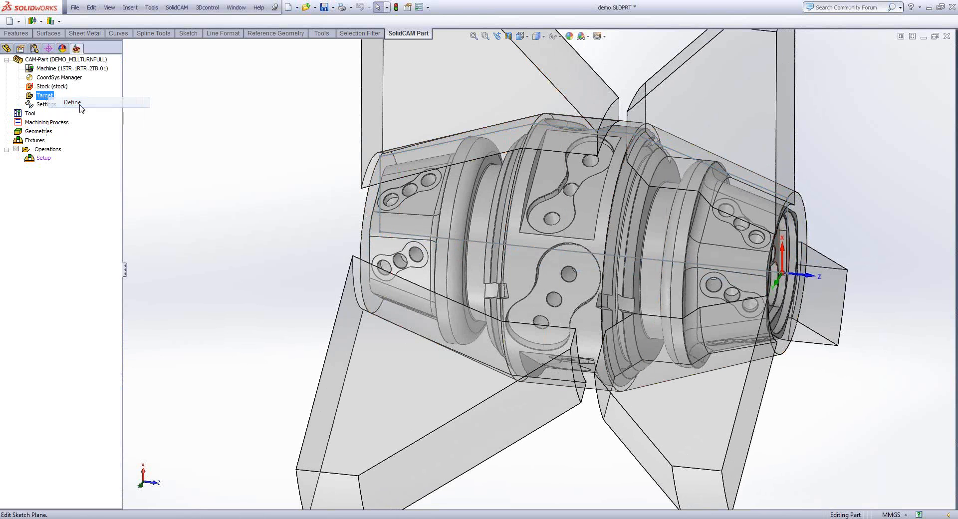
left_click(79, 106)
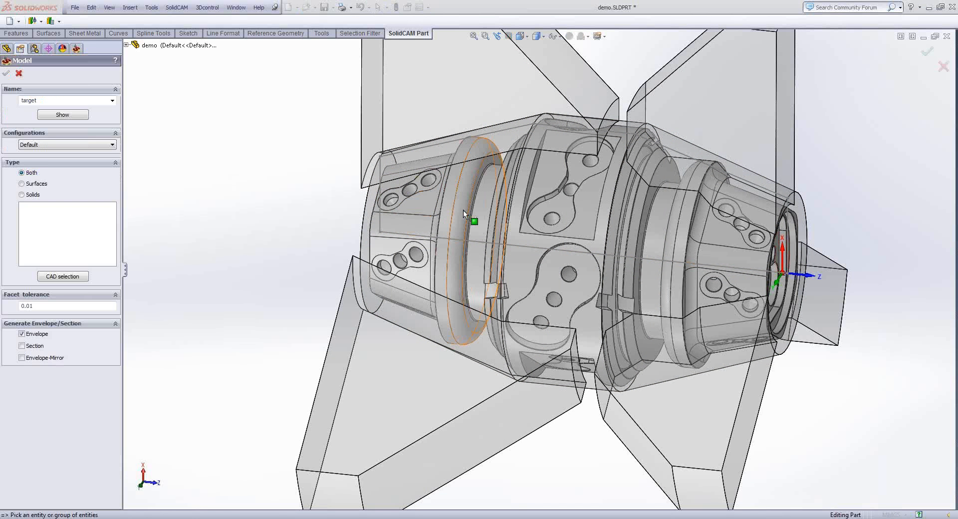
left_click(463, 210)
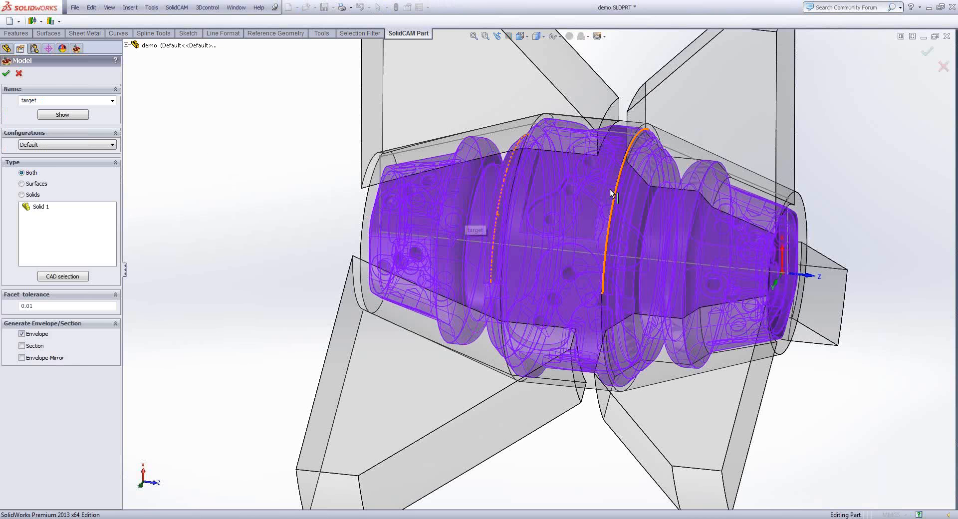
left_click(5, 72)
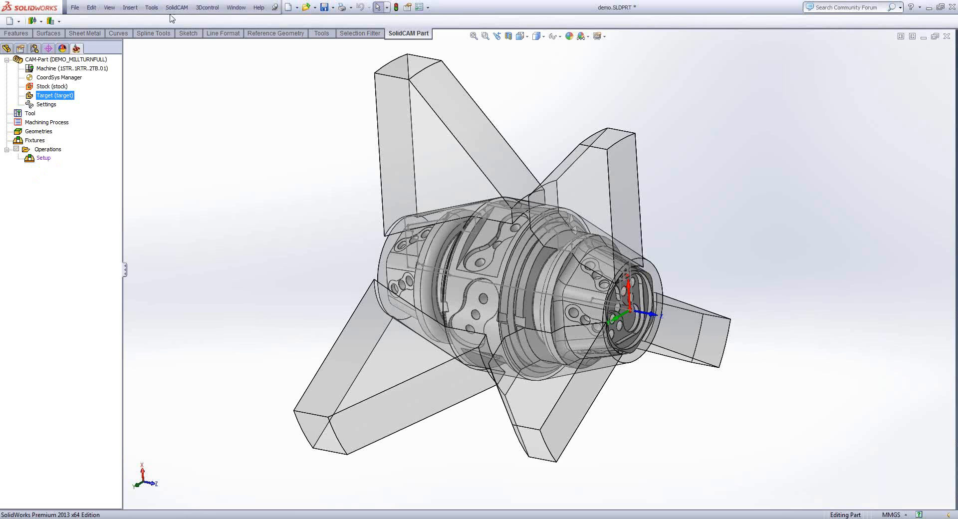
- Open the machine setup and start a new fixture for submachine TR1_TB1
right_click(54, 150)
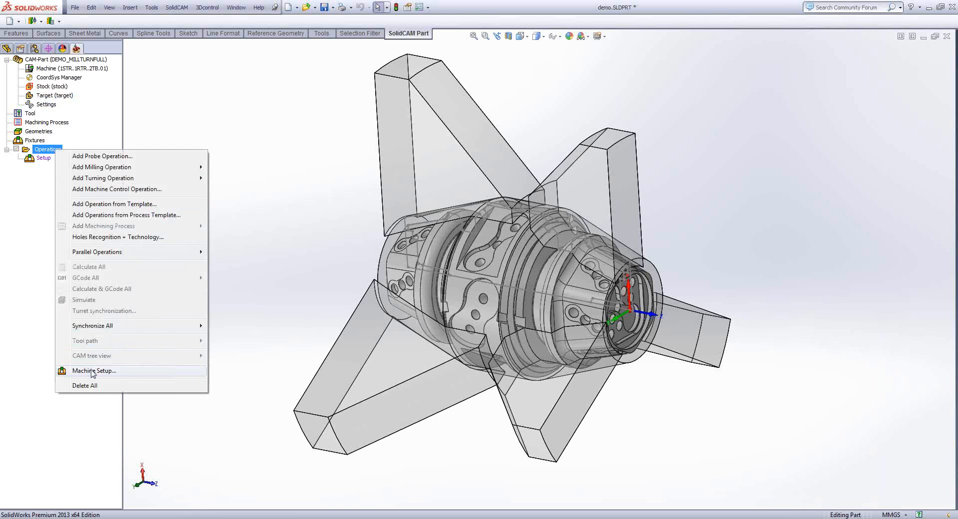
left_click(38, 168)
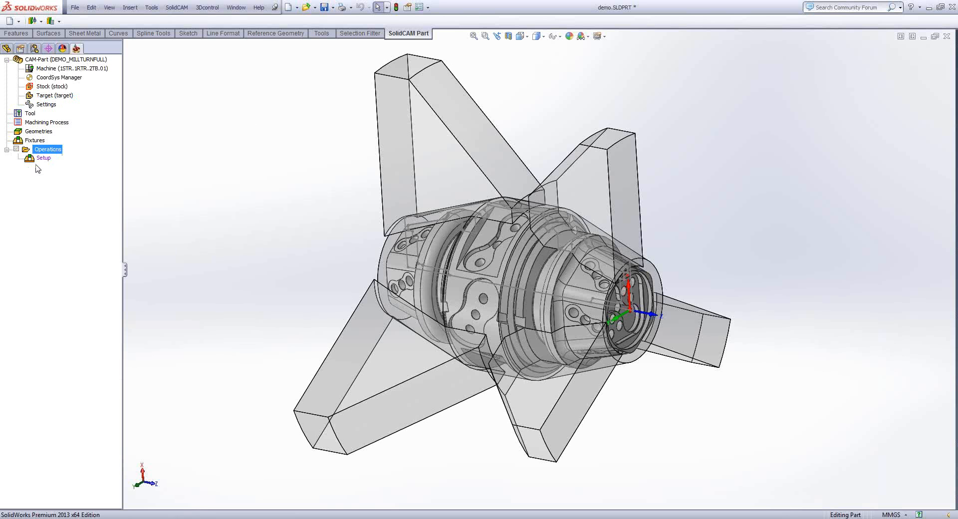
double_click(44, 158)
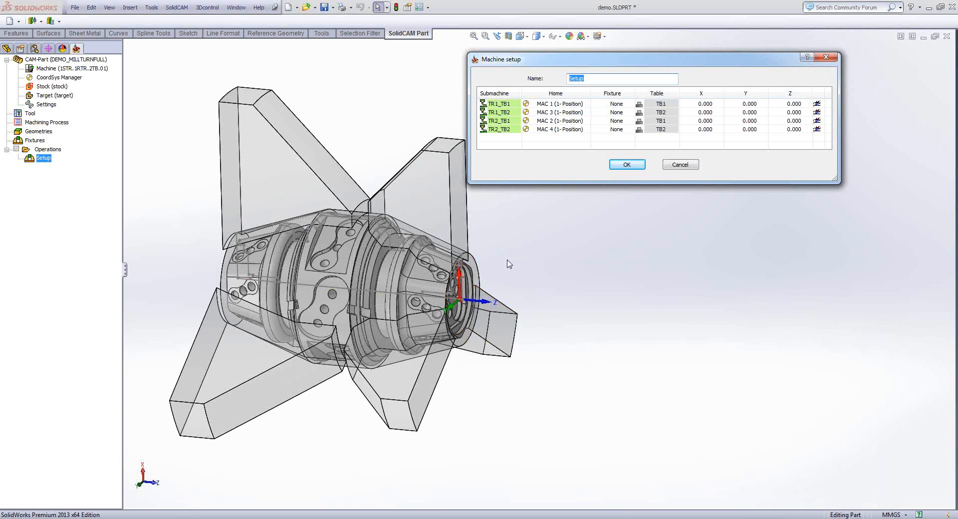
middle_click_drag(507, 264, 274, 220)
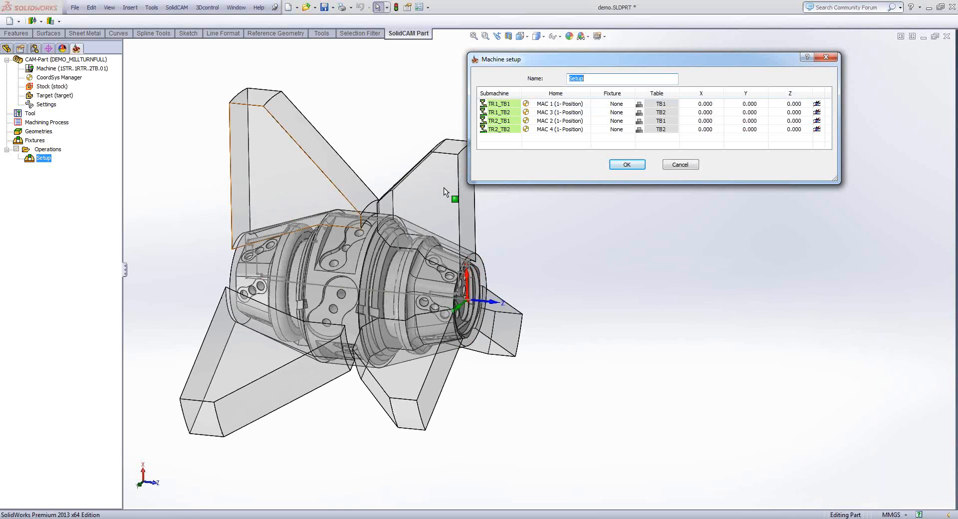
middle_click_drag(445, 192, 442, 193)
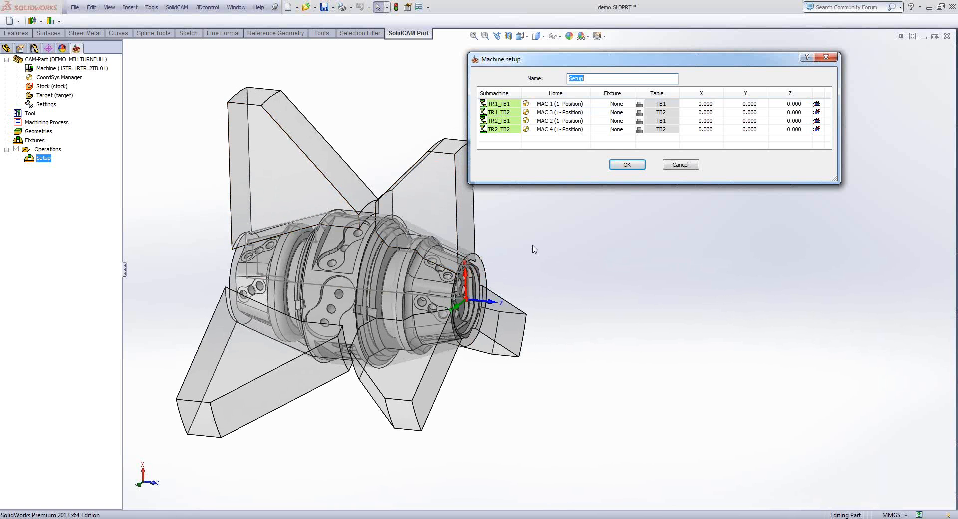
middle_click_drag(535, 249, 266, 169)
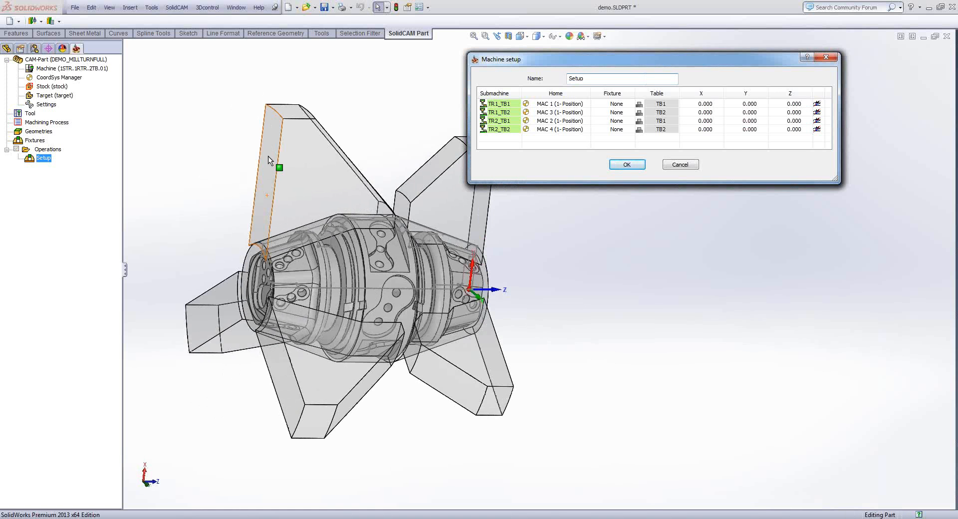
left_click(268, 157)
middle_click_drag(200, 174, 359, 201)
right_click(604, 104)
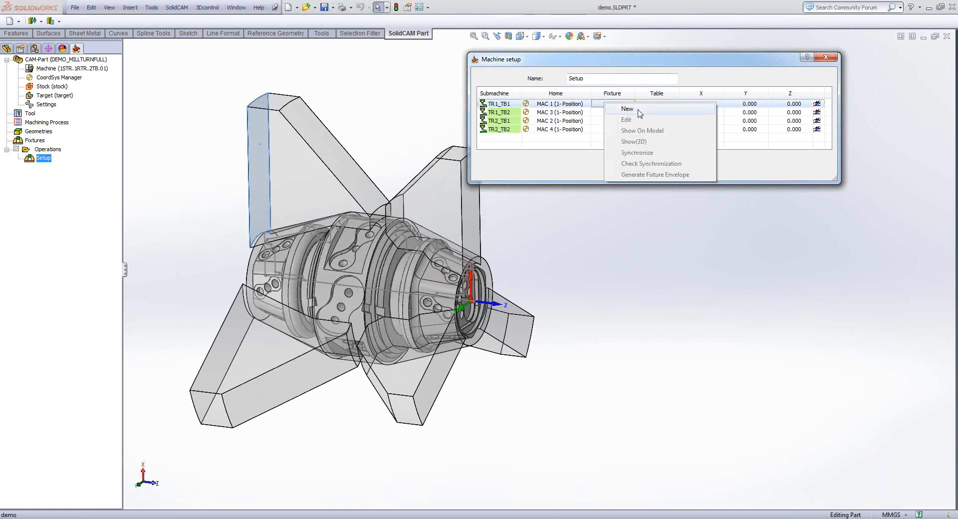
left_click(640, 112)
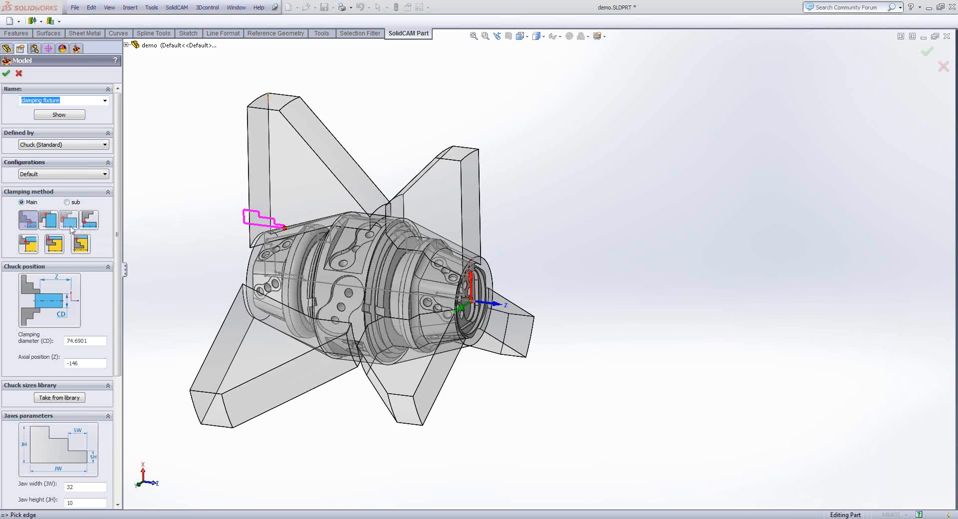
- Try a standard chuck as the clamping fixture, picking model edges for clamping diameter 101.32 and axial position -51.26
left_click(100, 340)
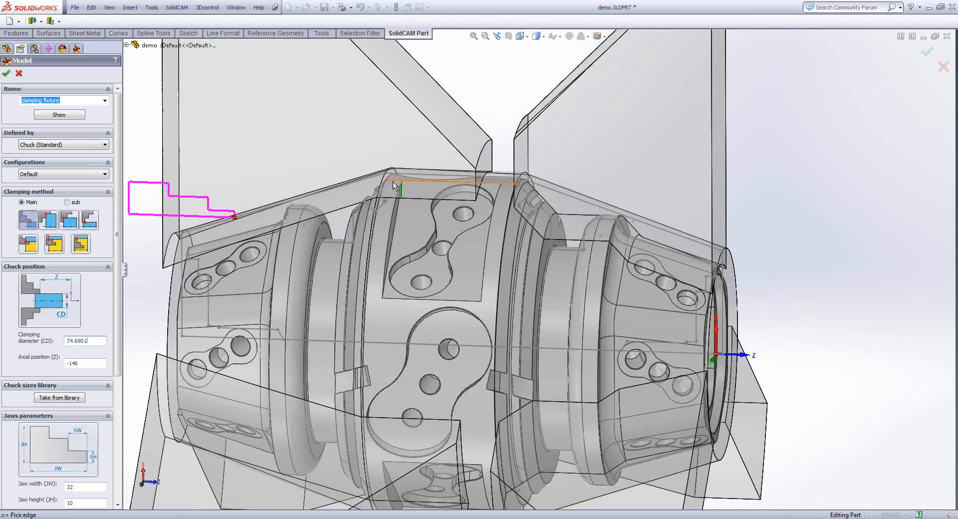
left_click(394, 184)
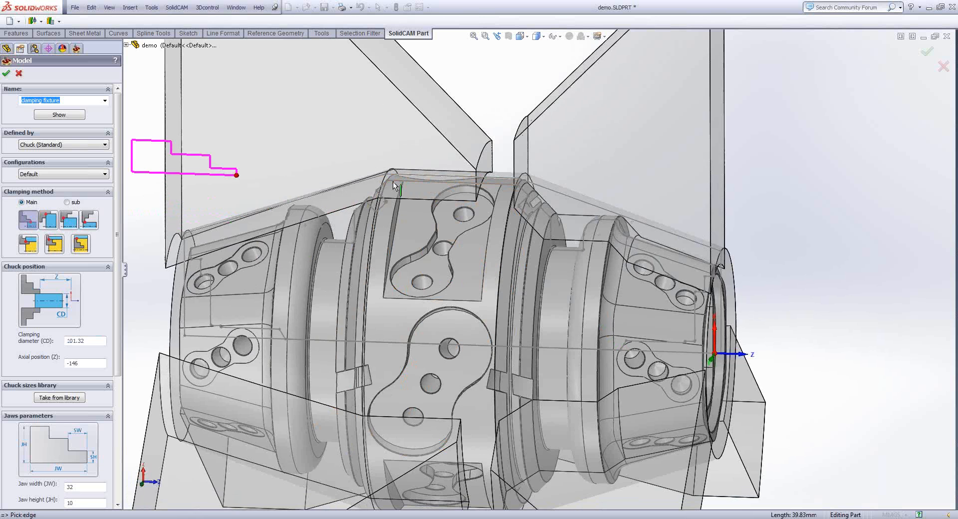
scroll(393, 183, "up", 2)
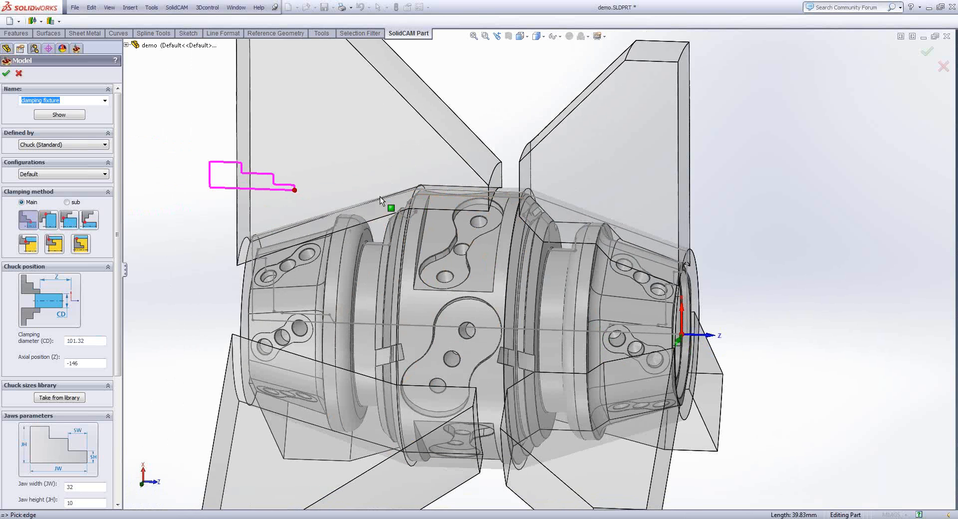
scroll(379, 196, "up", 1)
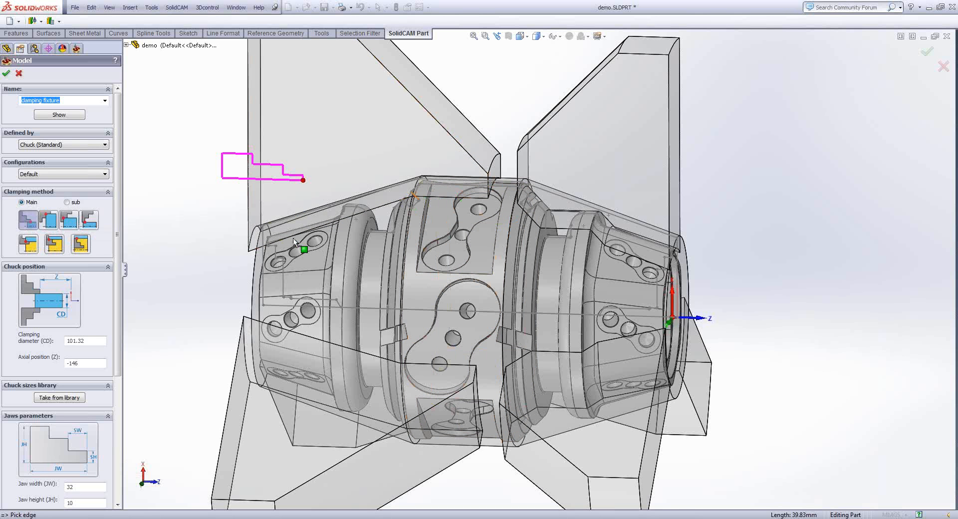
scroll(248, 248, "up", 1)
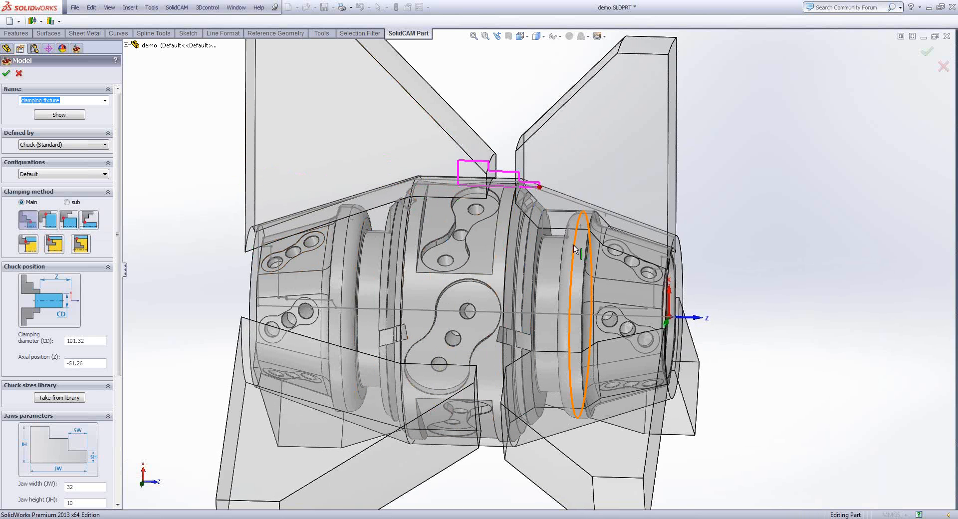
scroll(571, 244, "up", 3)
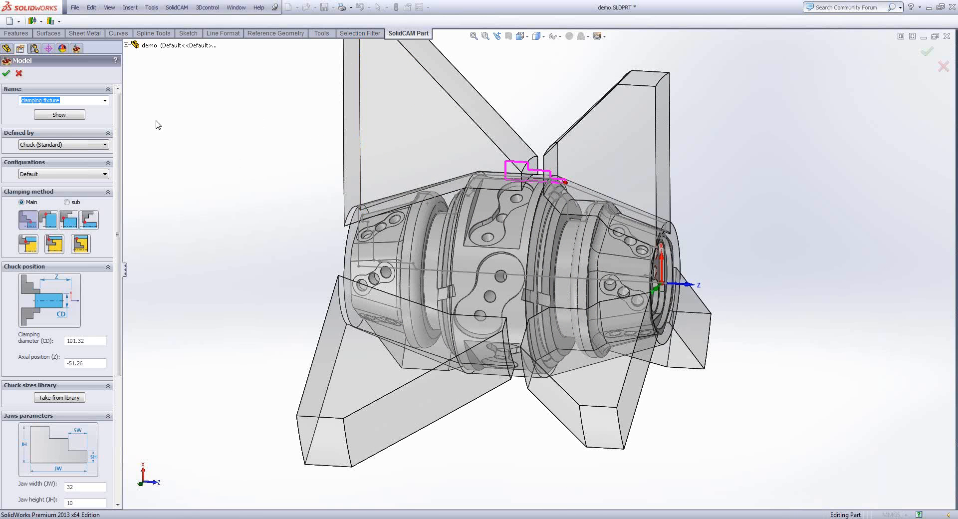
- Define the clamping fixture as Fixture (3D Model) with a generated envelope, using the three main jaw bodies, and accept it
left_click(49, 145)
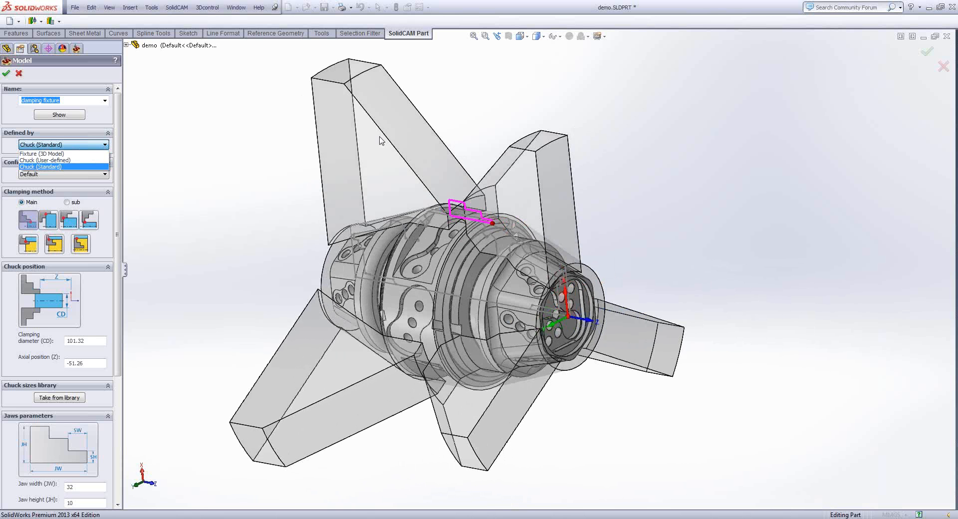
left_click(41, 154)
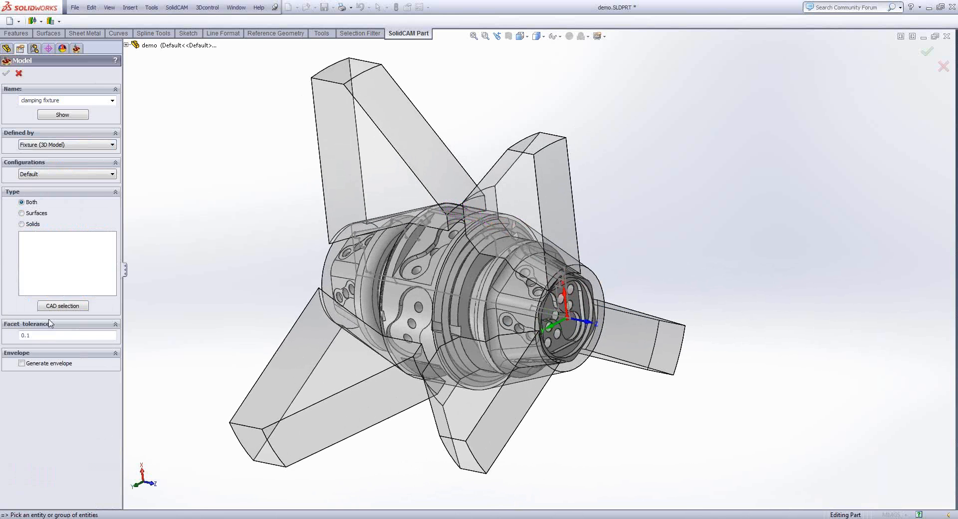
left_click(31, 364)
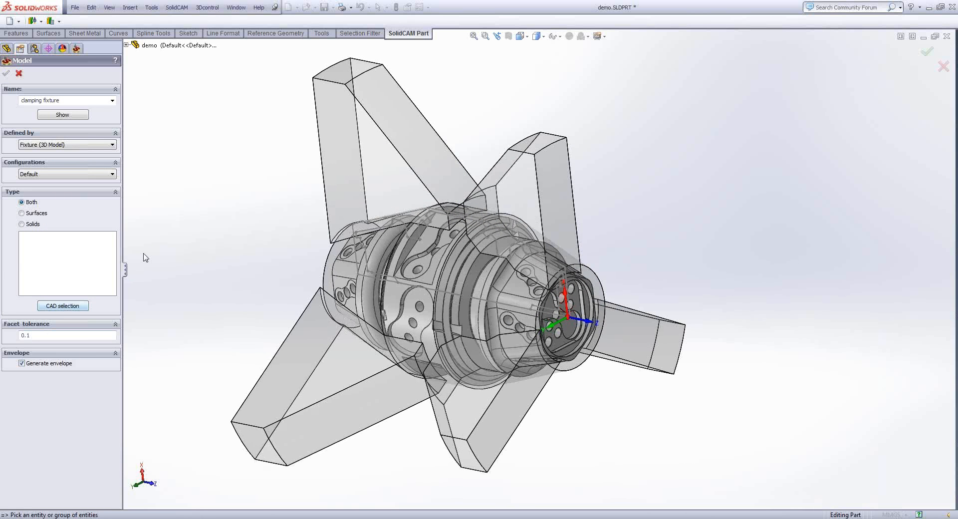
left_click(332, 149)
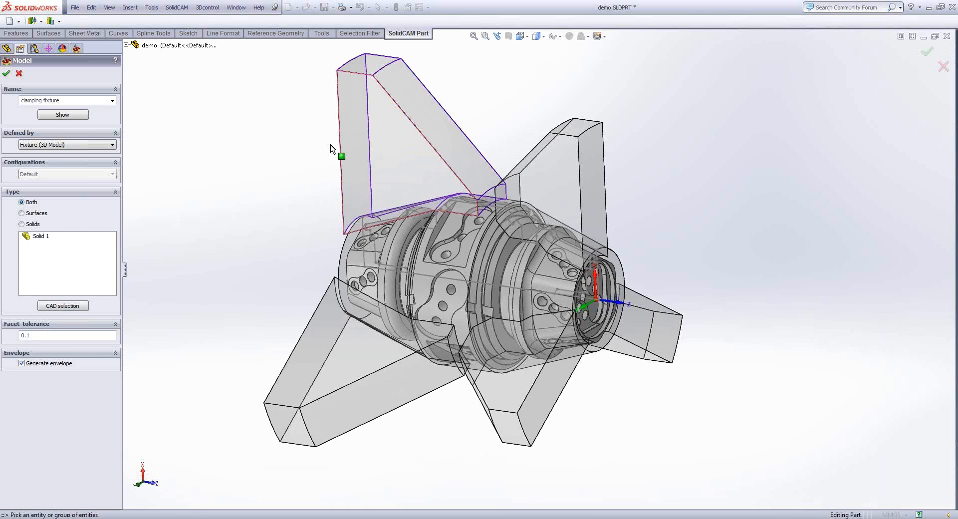
left_click(359, 335)
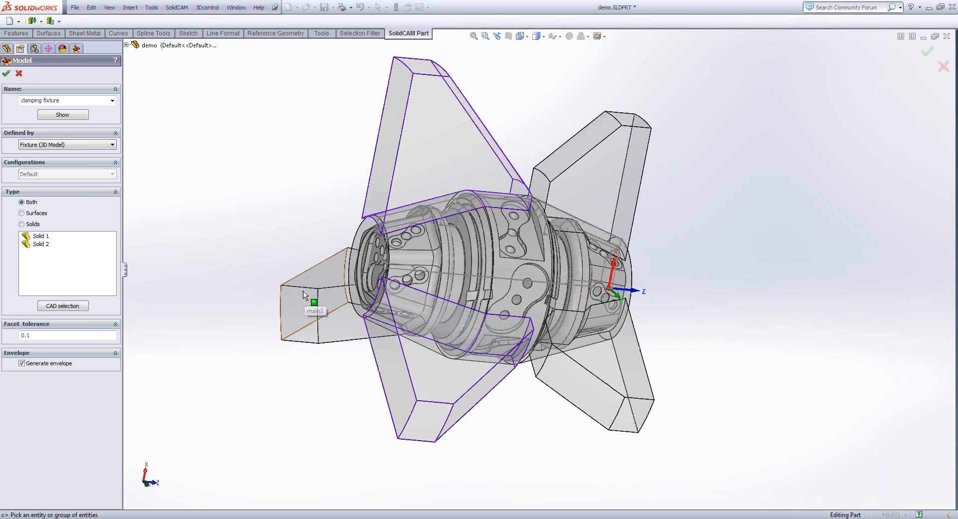
left_click(303, 291)
right_click(244, 113)
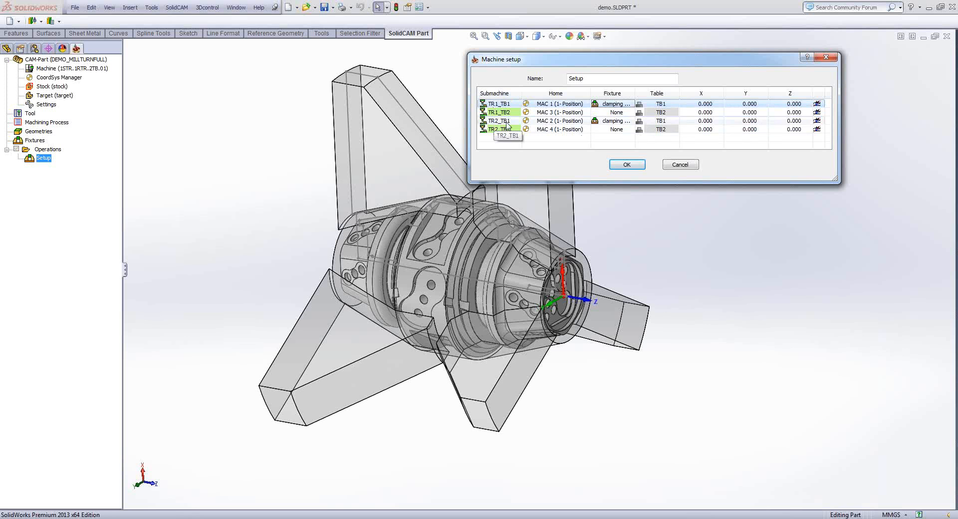
- Define a new clamping fixture for submachine TR1_TB2 as Fixture (3D Model) with a generated envelope, using the three sub jaw bodies
right_click(616, 115)
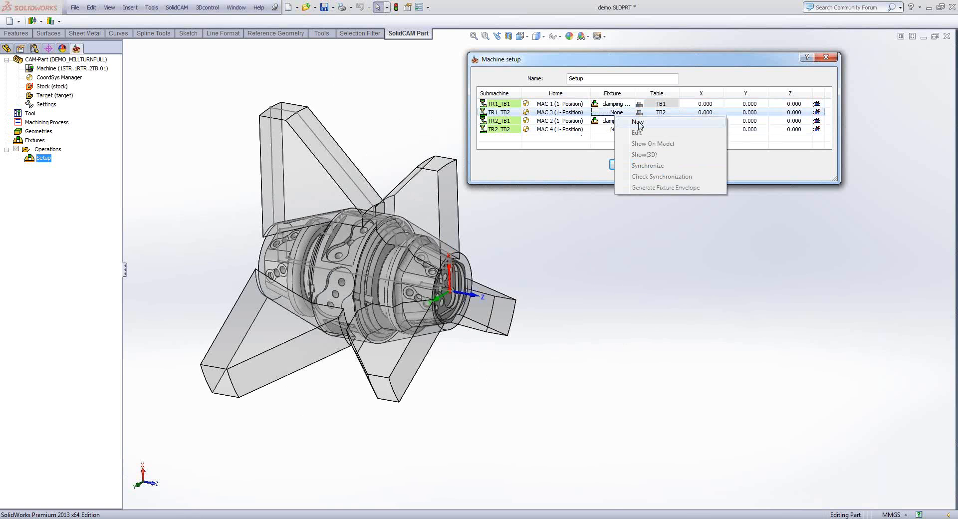
left_click(639, 123)
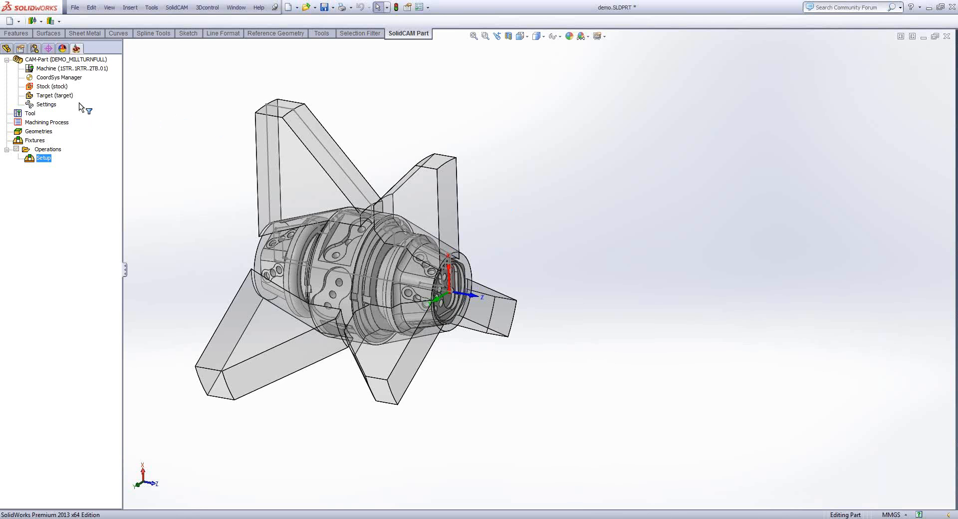
left_click(65, 144)
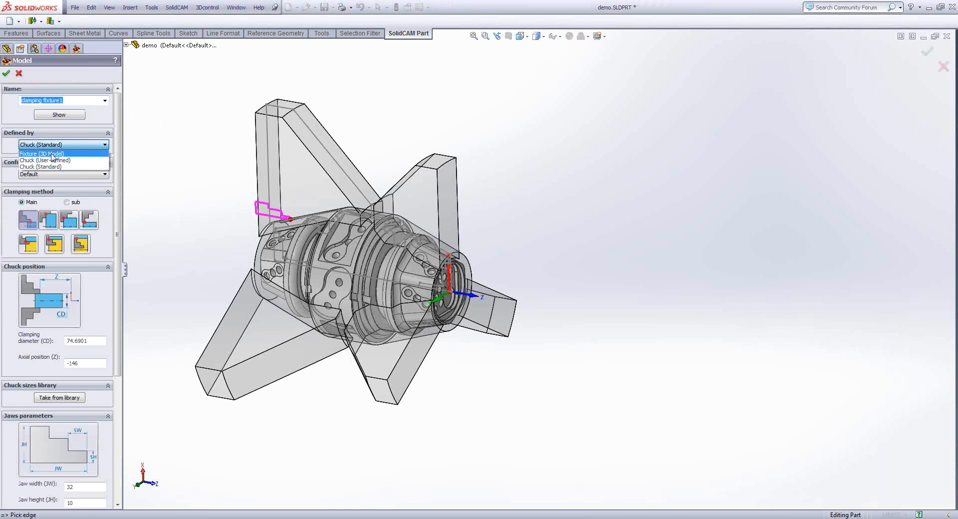
left_click(45, 159)
left_click(40, 364)
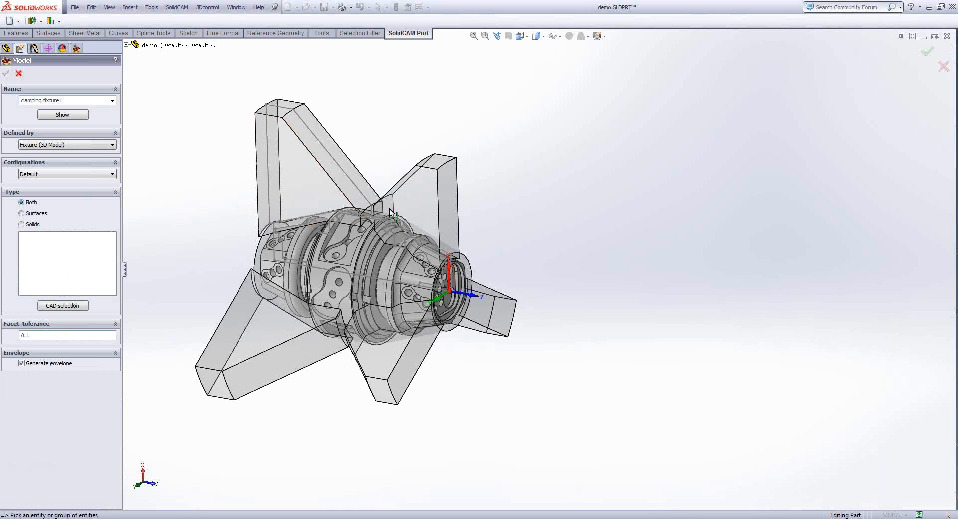
left_click(441, 166)
left_click(490, 303)
left_click(391, 344)
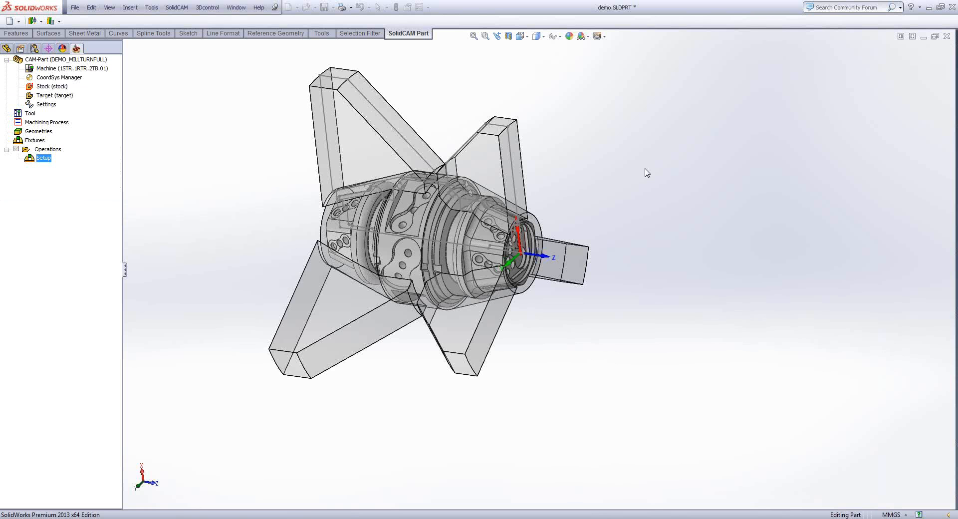
left_click(523, 259)
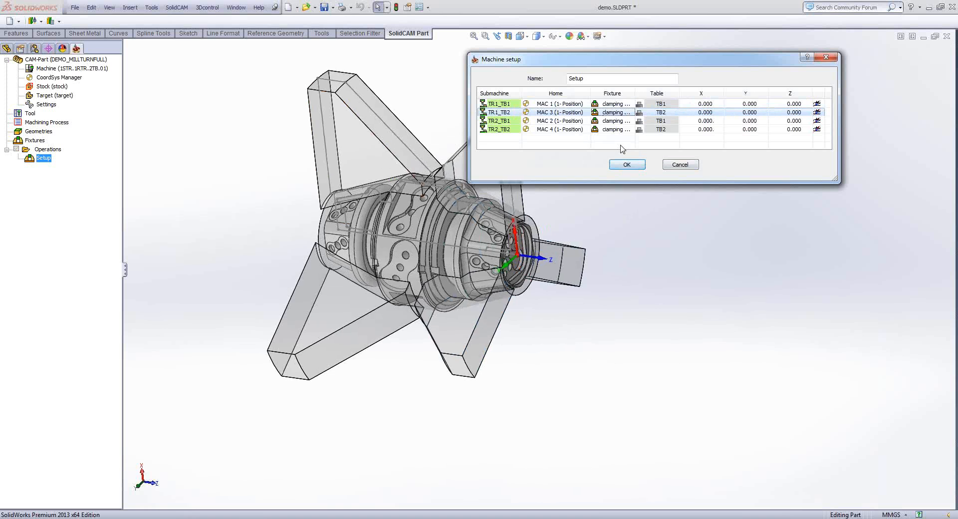
- Measure the distance along Z from the part's end face at the coordinate system origin to the outer back face of a main jaw
key("m")
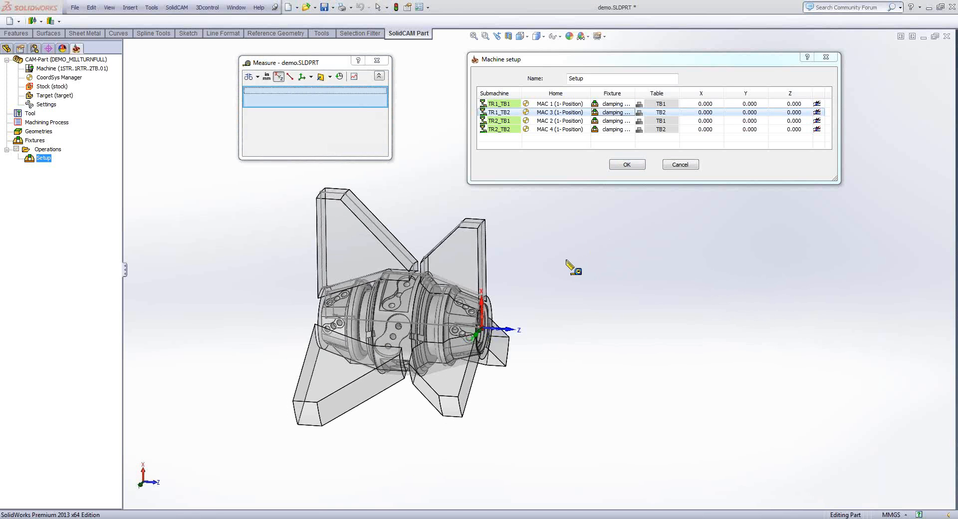
scroll(545, 265, "down", 10)
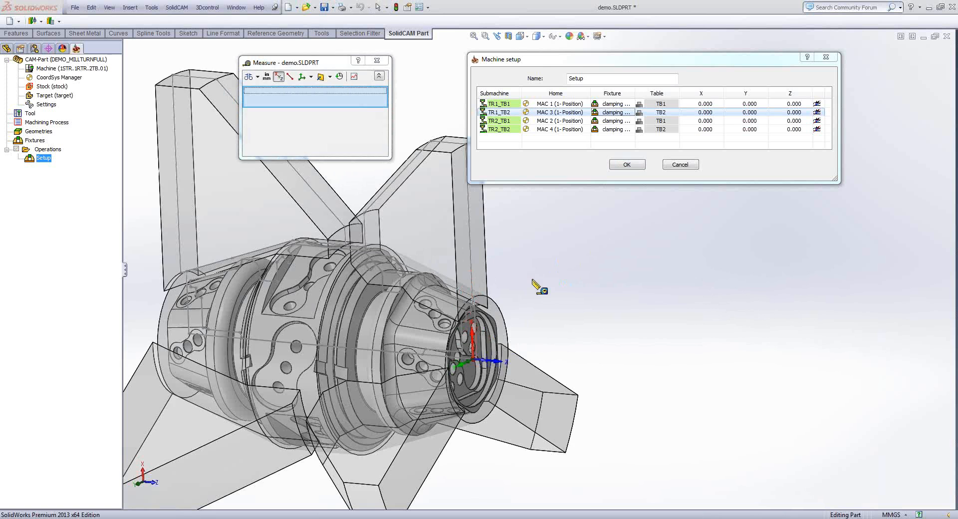
left_click(490, 333)
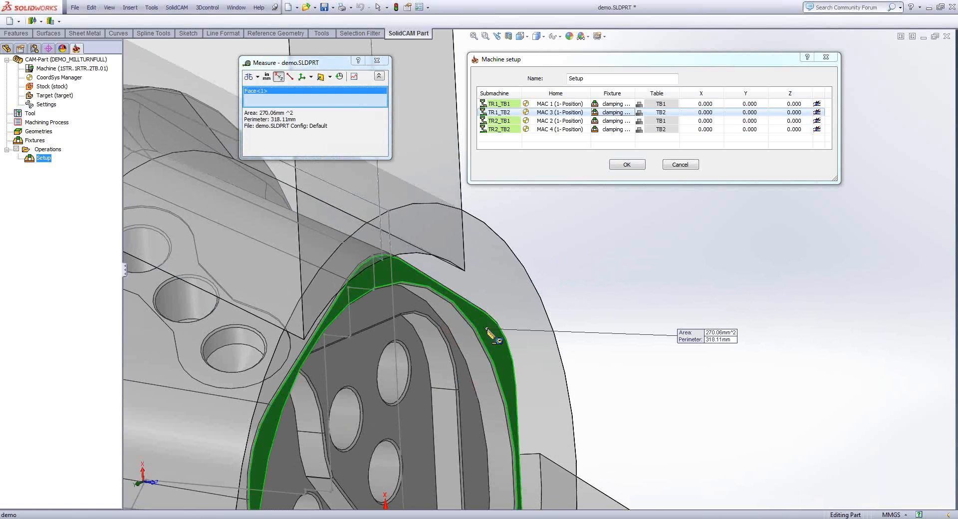
scroll(490, 333, "up", 3)
scroll(487, 330, "up", 6)
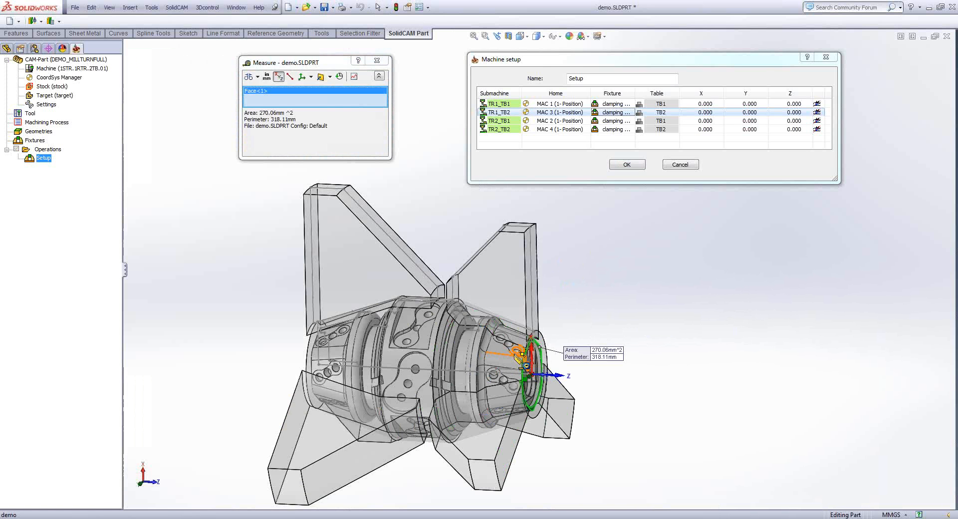
middle_click_drag(314, 232, 365, 227)
scroll(368, 232, "down", 3)
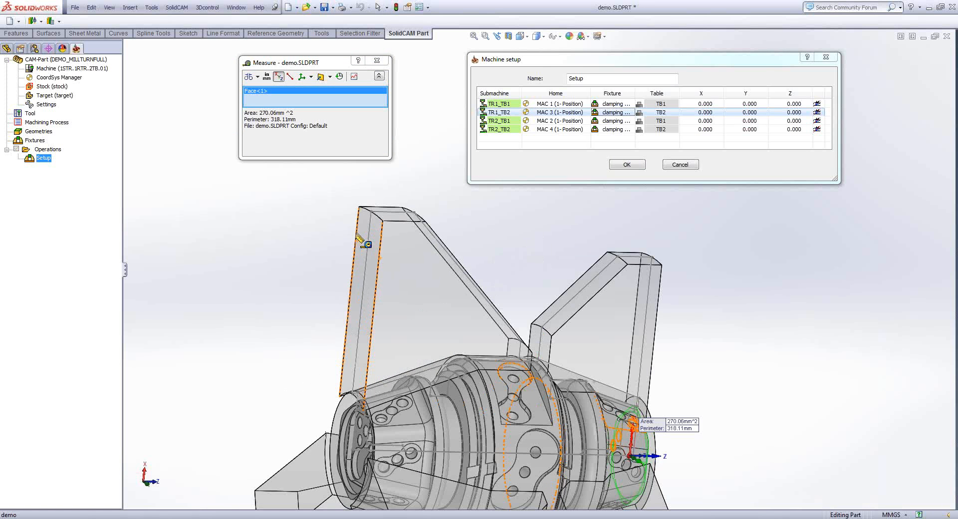
scroll(357, 236, "down", 3)
left_click(358, 236)
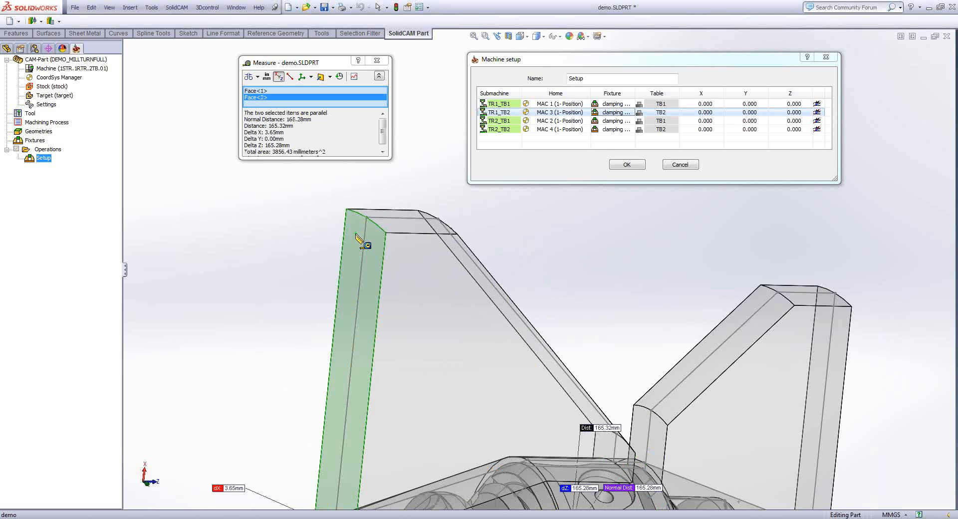
middle_click_drag(357, 236, 333, 239)
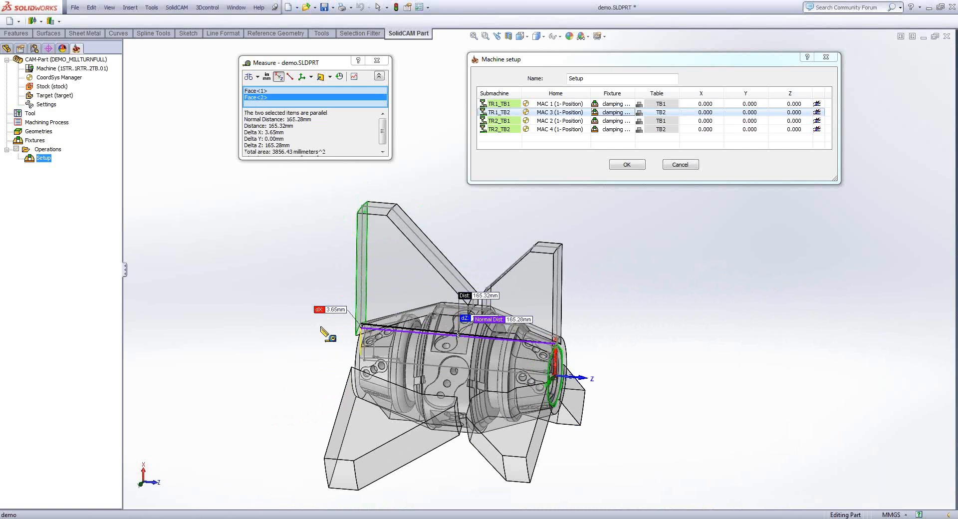
scroll(321, 328, "up", 1)
middle_click_drag(320, 328, 318, 327)
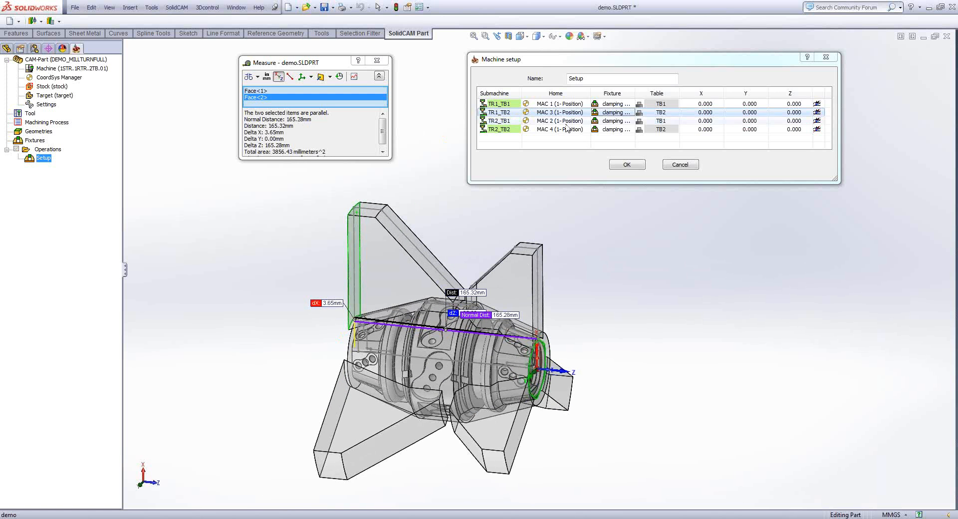
- Set the Z offset of the TB1 table to 165.28 in the TR1_TB1 row of the machine setup
left_click(791, 103)
left_click(790, 104)
type("165.28")
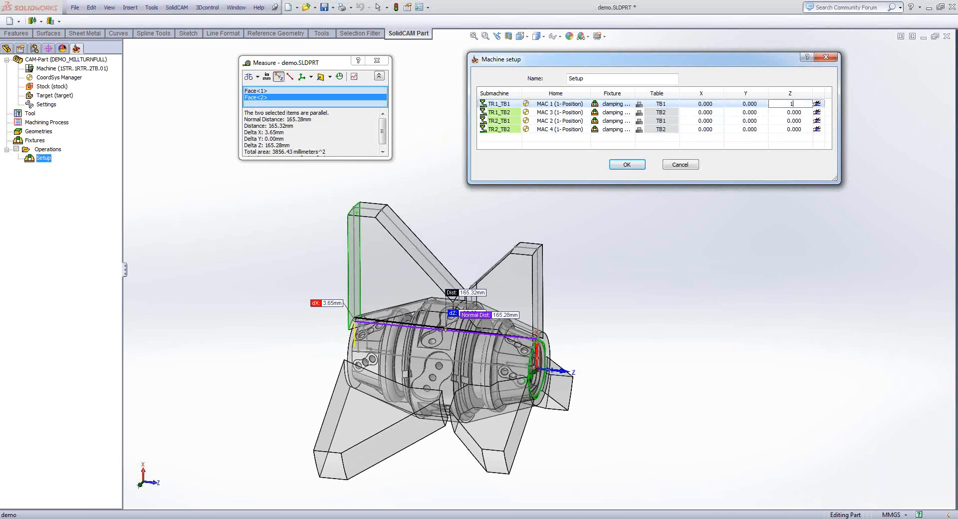
left_click(794, 129)
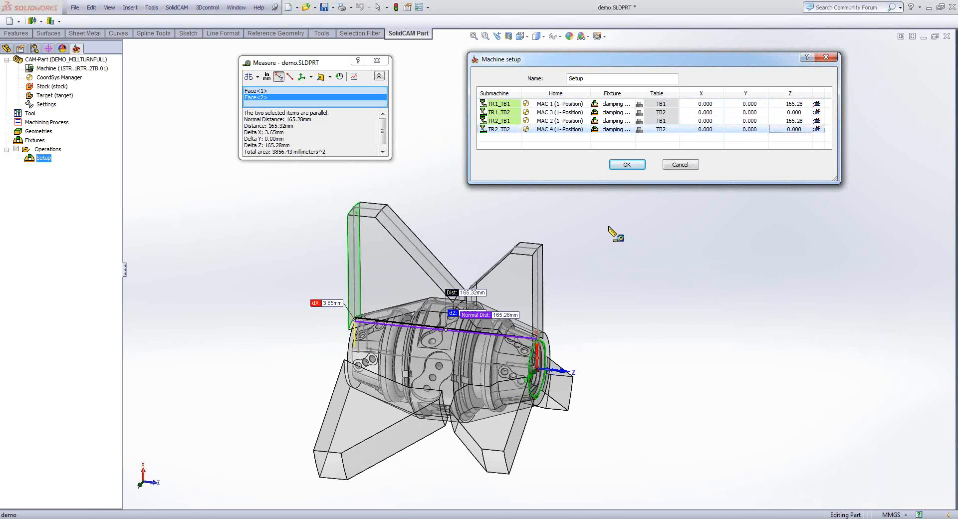
- Clear the measurement and measure the distance from the part's end face opposite the origin to the outer face of a sub jaw
left_click(614, 254)
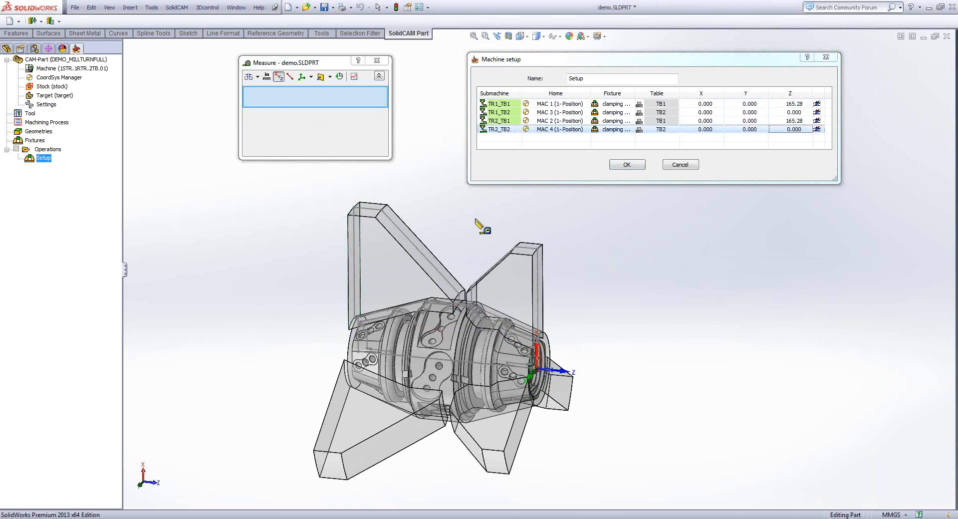
scroll(448, 266, "down", 1)
scroll(449, 284, "down", 3)
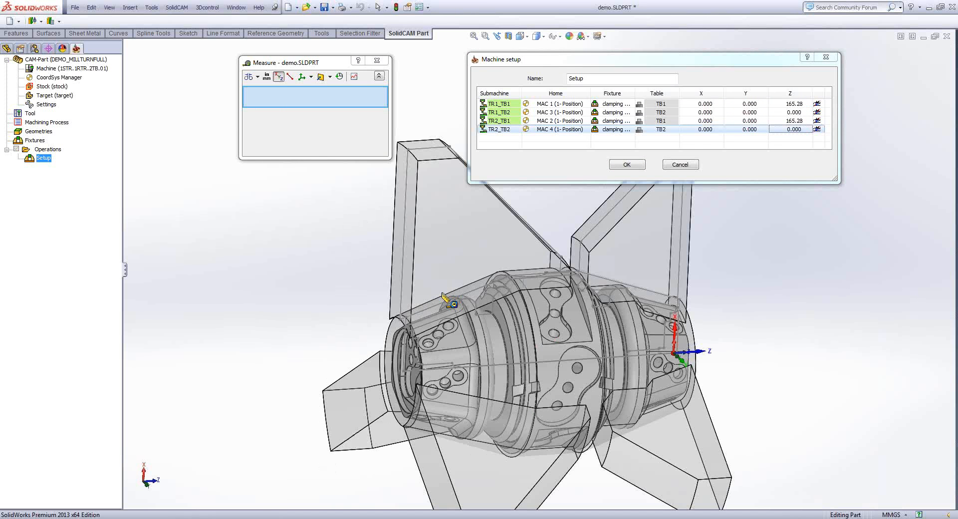
scroll(444, 298, "down", 6)
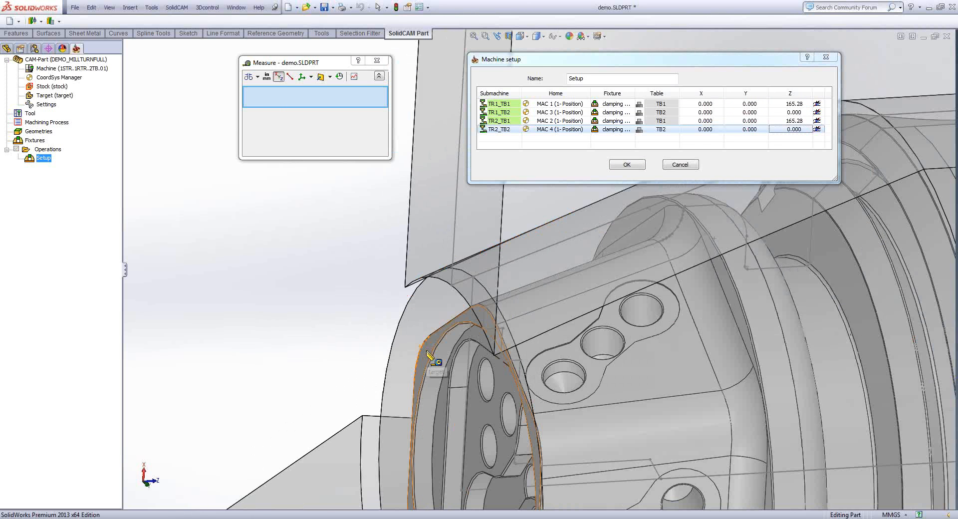
left_click(428, 355)
scroll(429, 355, "up", 2)
scroll(489, 295, "up", 5)
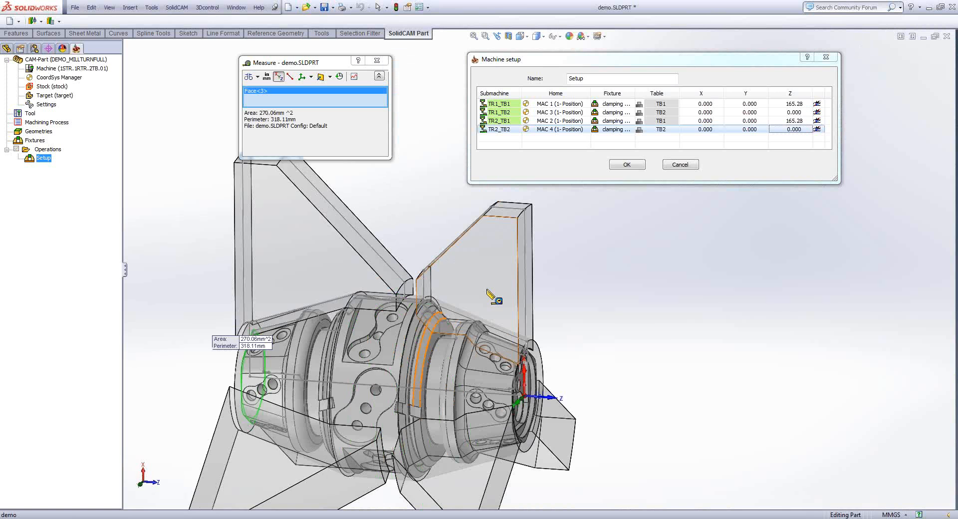
scroll(489, 295, "down", 5)
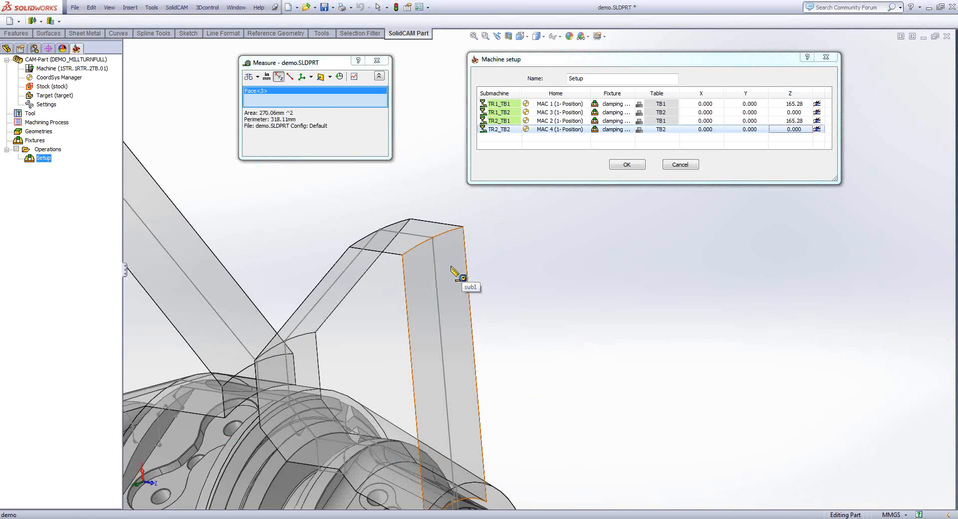
left_click(454, 271)
scroll(452, 279, "up", 6)
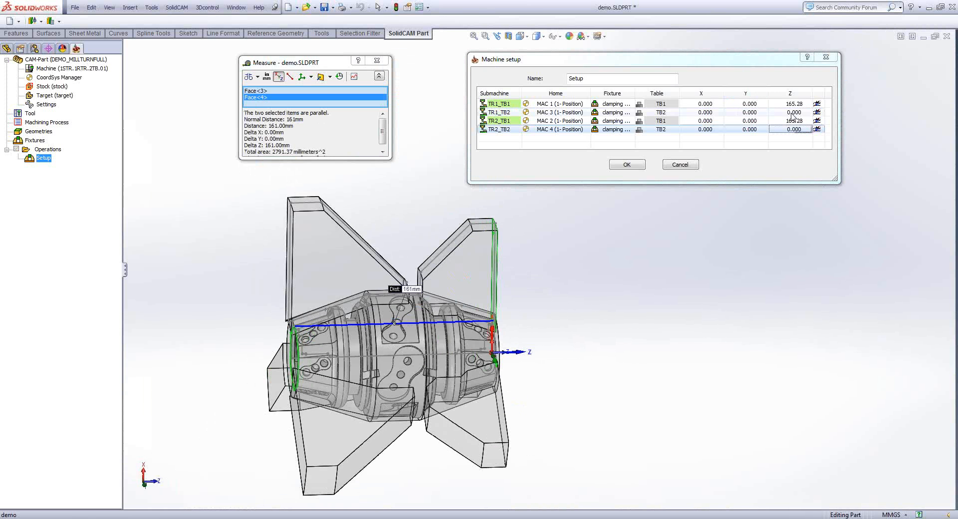
- Set the Z offset of the TB2 table to -161 in the TR1_TB2 row and close the Measure tool
left_click(792, 114)
type("-1")
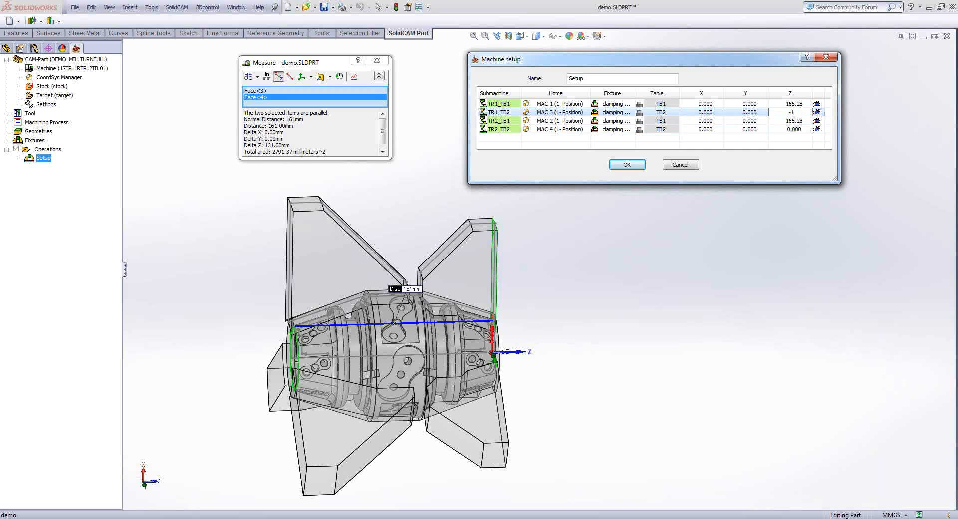
type("61")
key("Return")
left_click(719, 252)
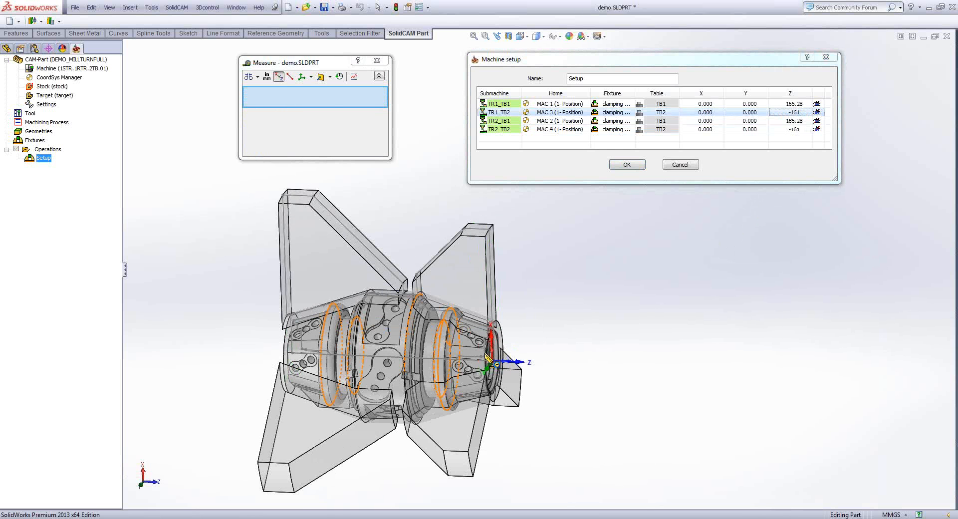
scroll(489, 358, "down", 2)
middle_click_drag(495, 359, 559, 358)
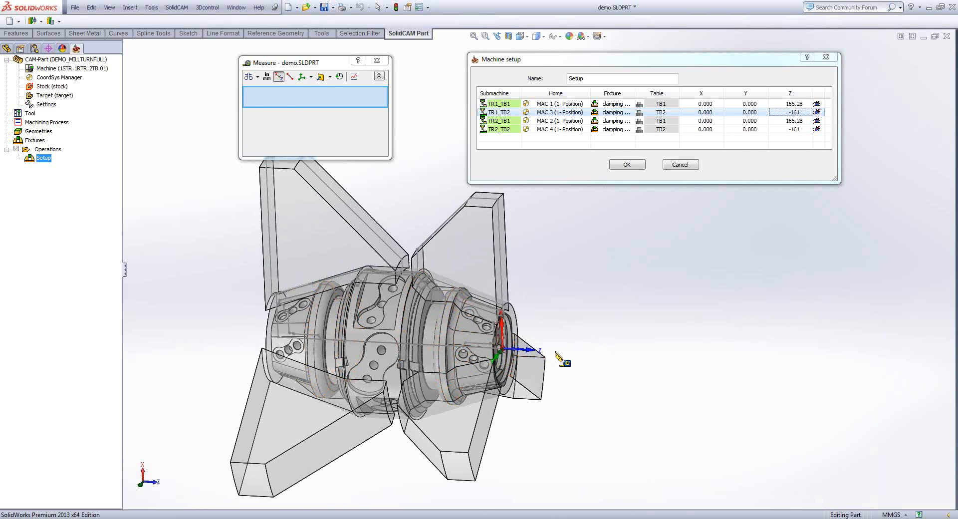
scroll(533, 358, "down", 2)
scroll(533, 357, "down", 2)
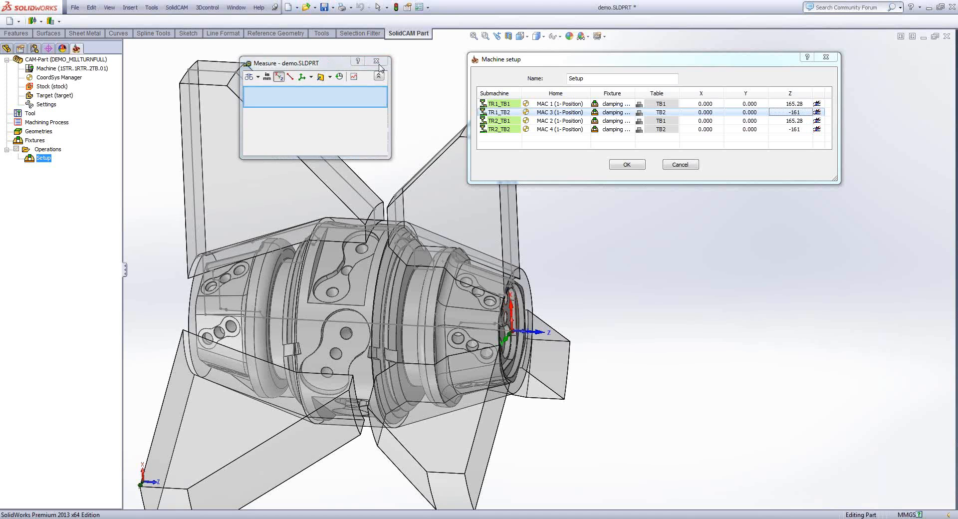
key("Escape")
- Show the TR1_TB1 fixture position on the model and examine the table origin point against the outer faces of the main jaws
left_click(817, 103)
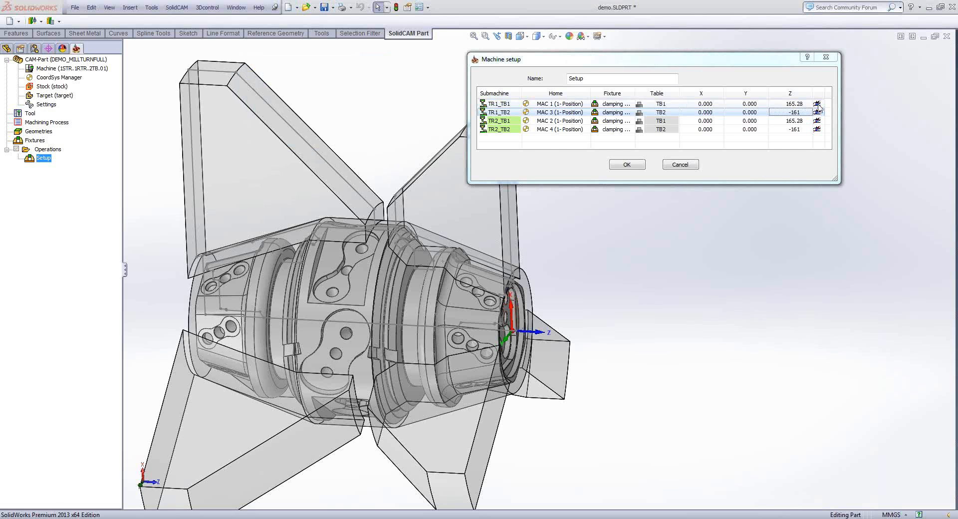
left_click(817, 104)
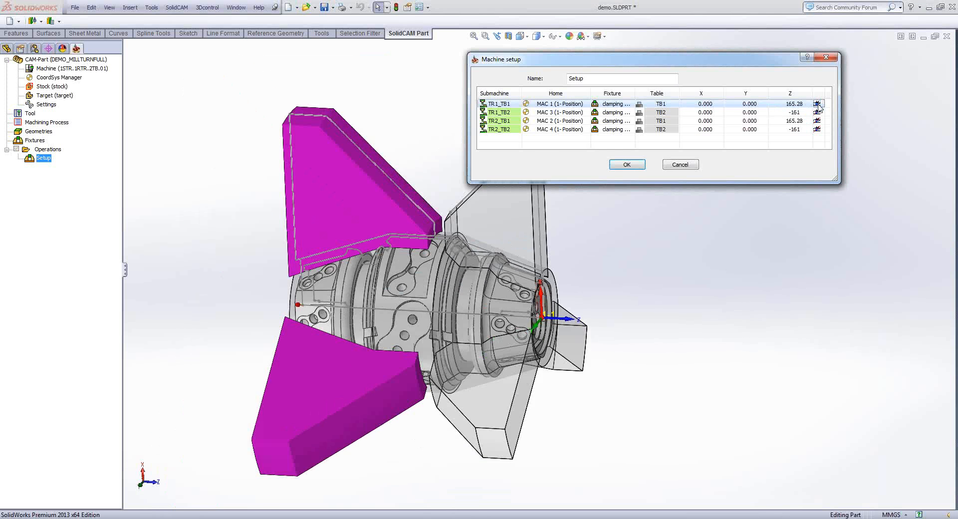
middle_click_drag(385, 214, 338, 287)
scroll(337, 286, "down", 2)
scroll(337, 287, "down", 2)
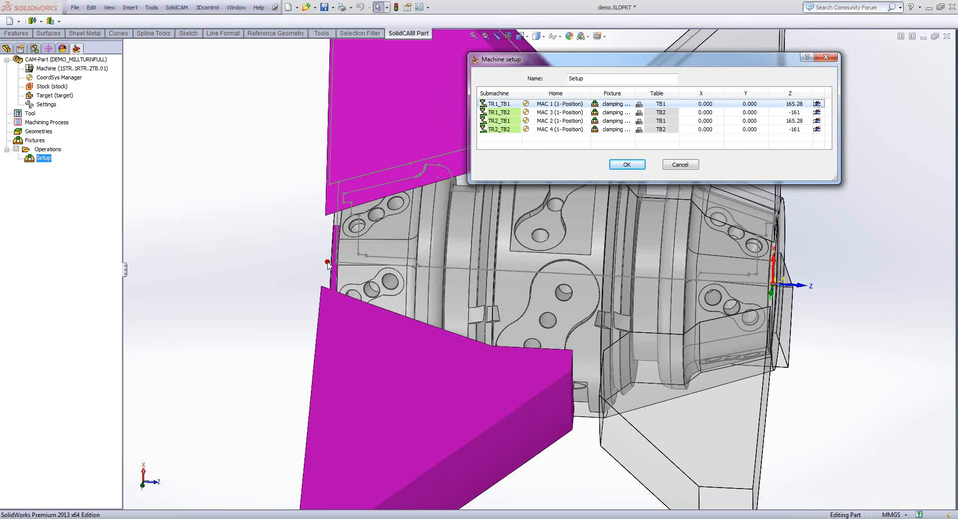
middle_click_drag(329, 265, 343, 217)
scroll(344, 220, "up", 1)
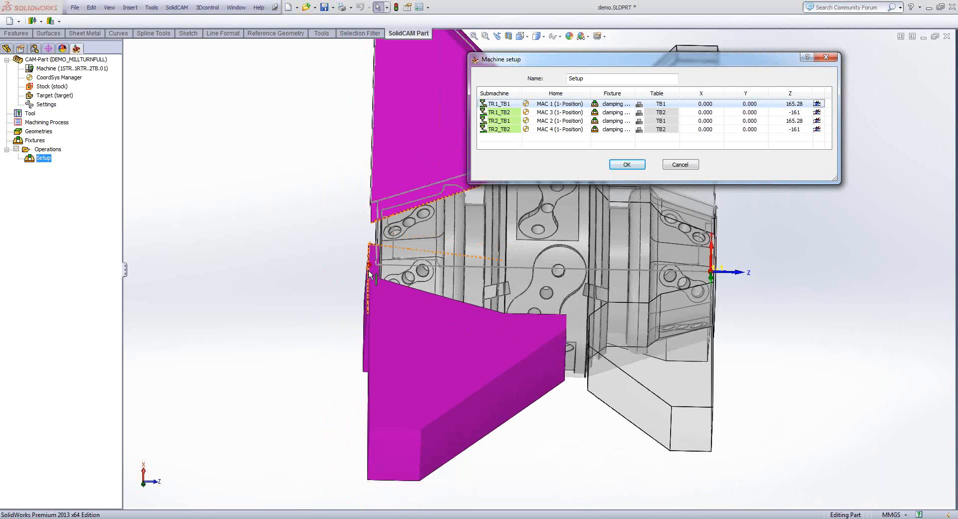
mouse_move(369, 271)
middle_mouse_down()
mouse_move(378, 214)
mouse_move(375, 257)
middle_mouse_up()
scroll(374, 249, "up", 1)
- Show the TR1_TB2 fixture position on the model and examine the table origin point against the sub jaws and coordinate system
left_click(817, 114)
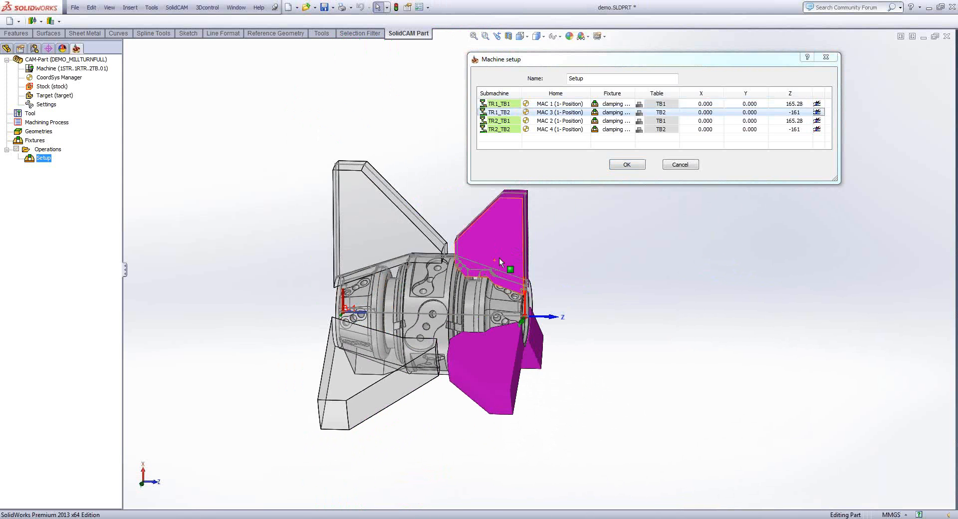
scroll(499, 257, "down", 3)
scroll(476, 336, "down", 3)
scroll(394, 322, "down", 3)
scroll(395, 322, "down", 2)
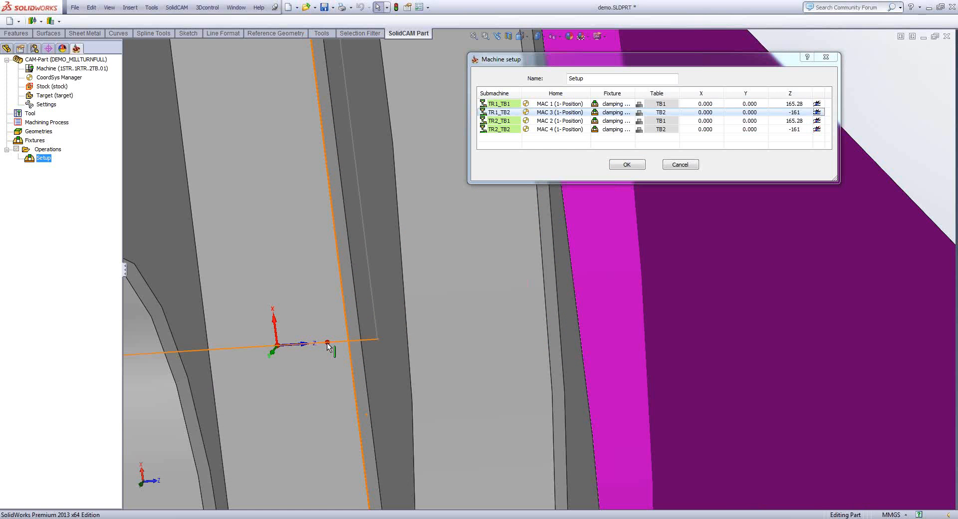
scroll(328, 345, "down", 1)
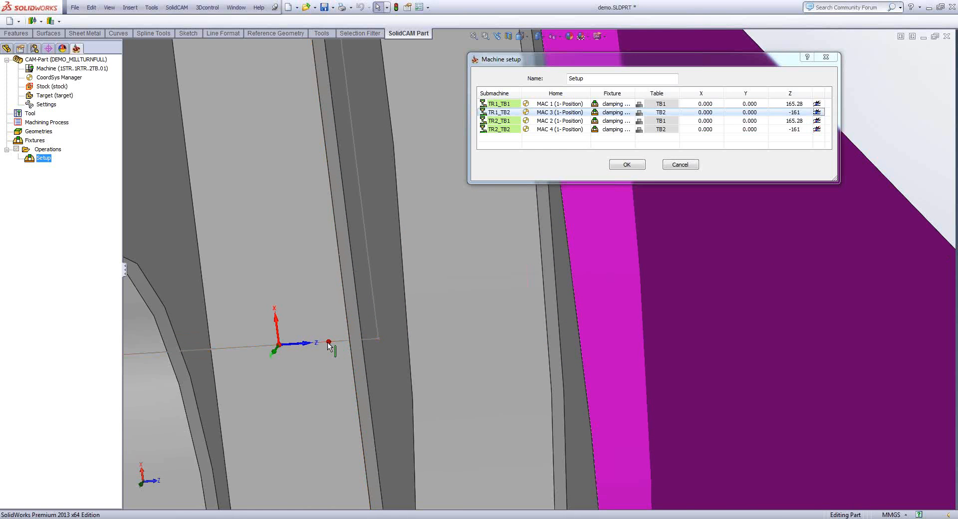
scroll(329, 345, "up", 8)
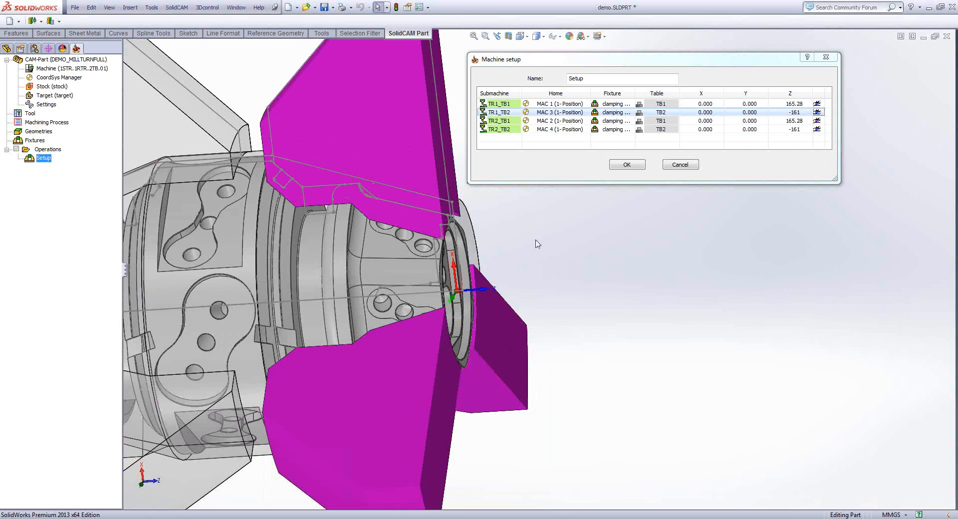
scroll(532, 286, "up", 5)
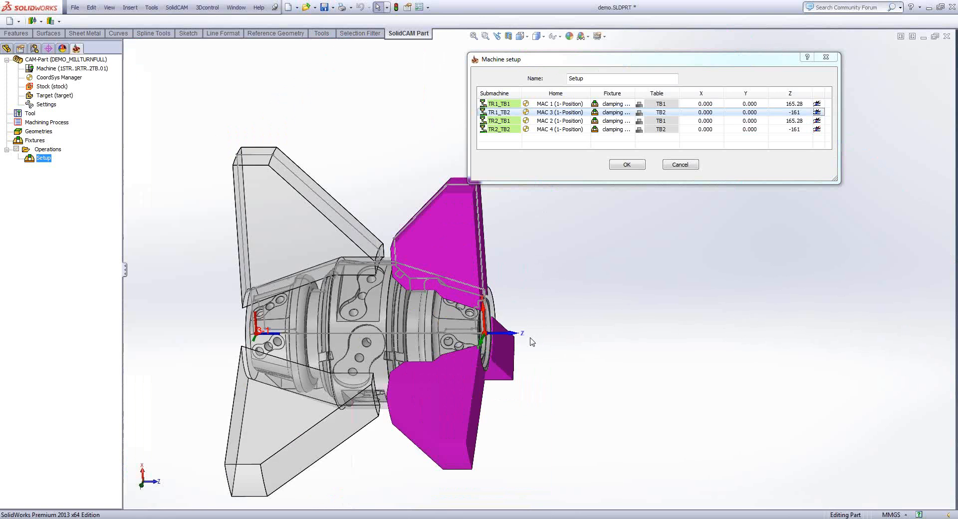
- Accept the machine setup and examine the main and sub spindle jaws around the part
middle_click_drag(532, 342, 518, 304)
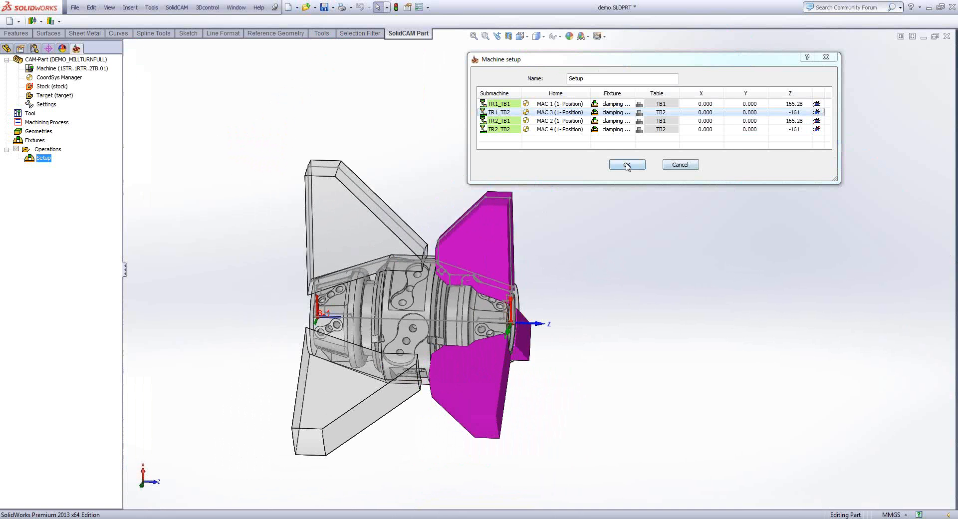
left_click(626, 165)
middle_click_drag(646, 207, 392, 145)
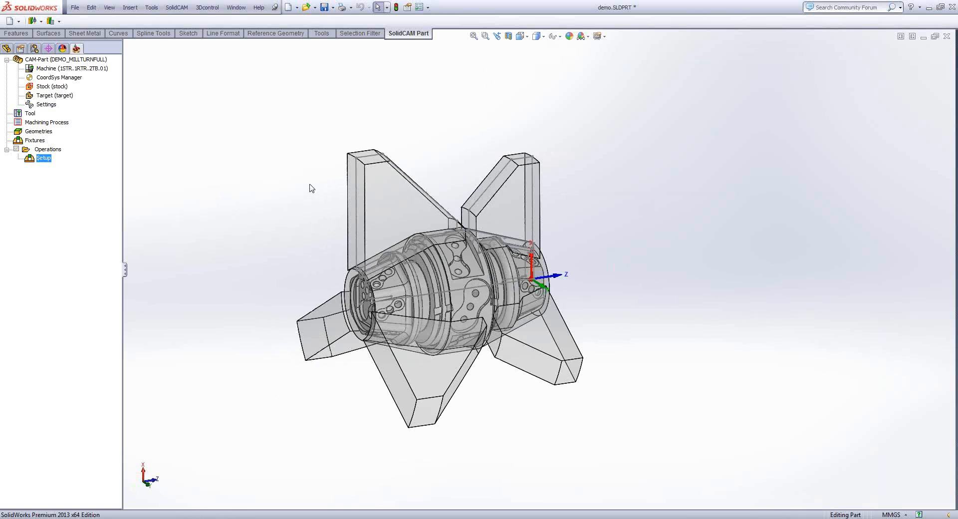
middle_click_drag(310, 185, 248, 179)
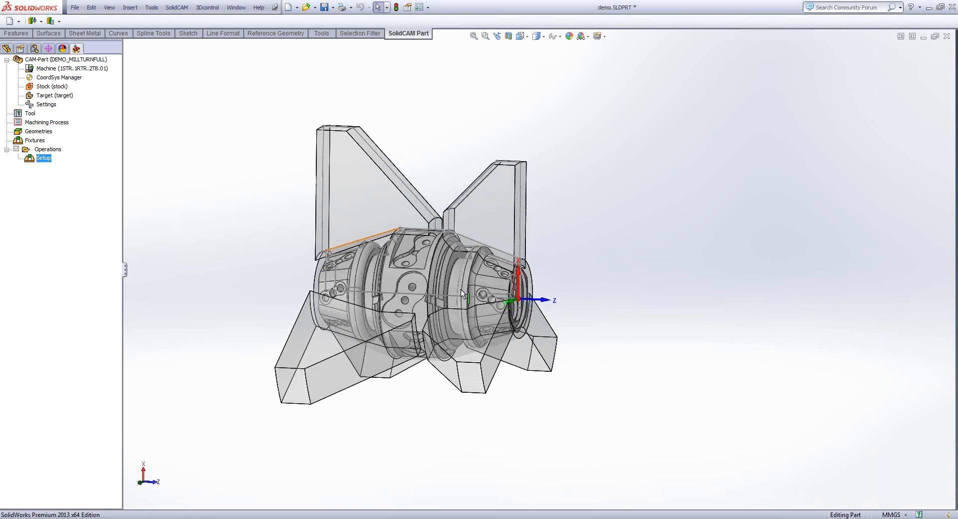
scroll(512, 299, "down", 1)
scroll(512, 299, "down", 2)
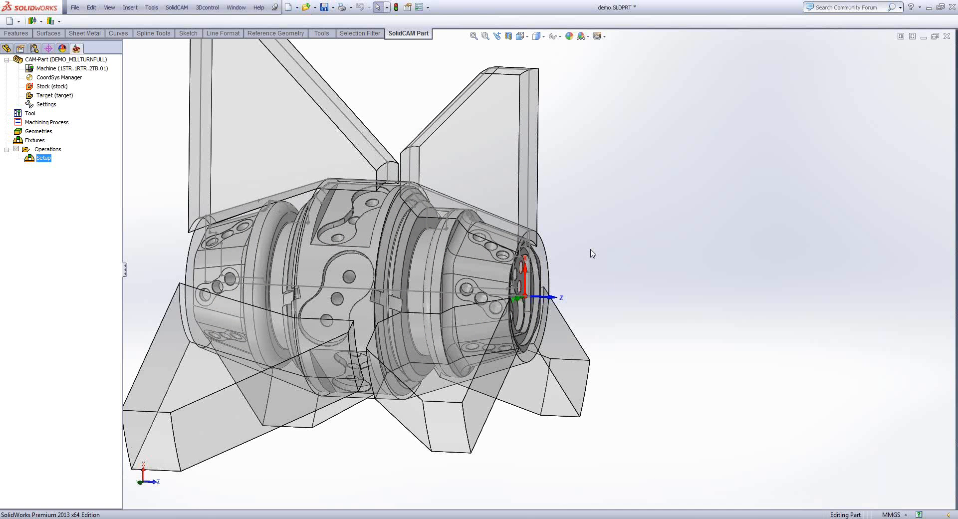
mouse_move(593, 254)
middle_mouse_down()
mouse_move(665, 247)
mouse_move(592, 248)
middle_mouse_up()
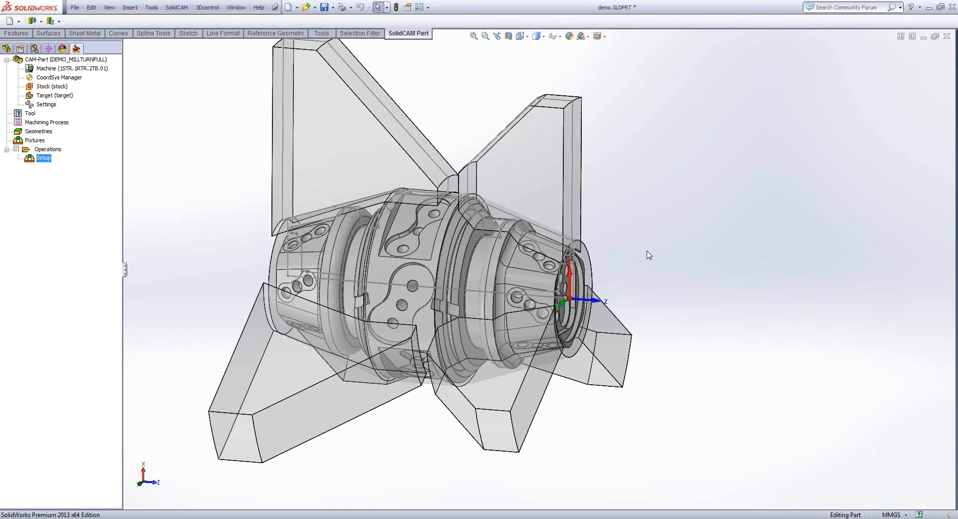
middle_click_drag(649, 255, 641, 259)
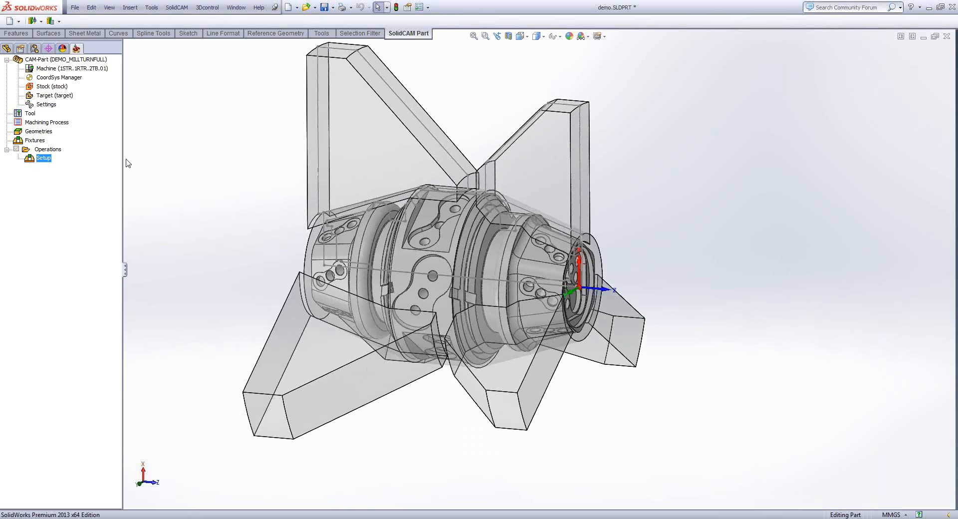
- Add a 3D iMachining operation and define its machine as the test machine from the iMachining database
right_click(50, 150)
mouse_move(152, 170)
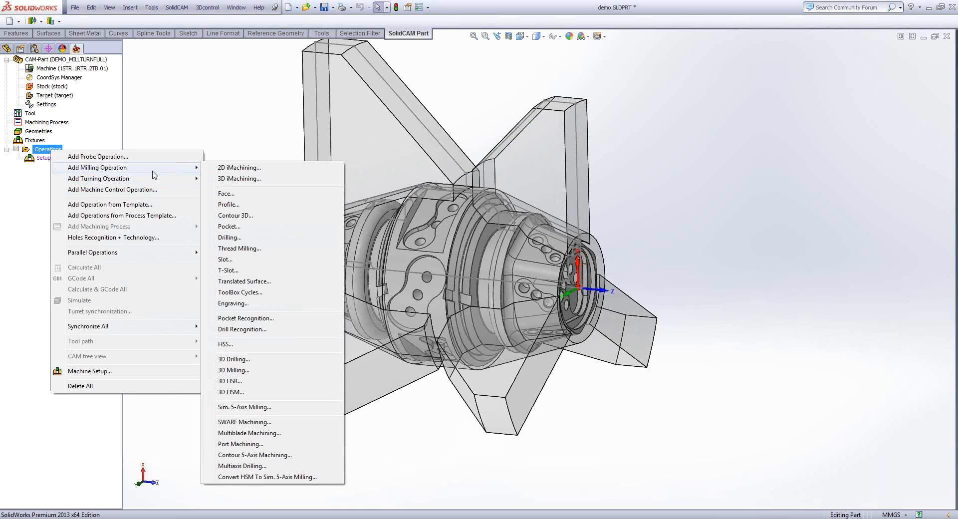
left_click(238, 180)
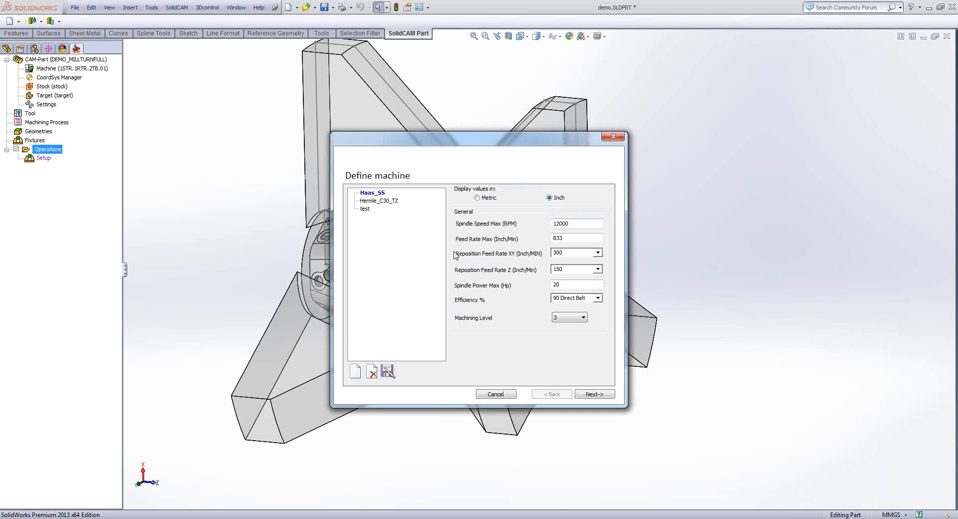
left_click(364, 209)
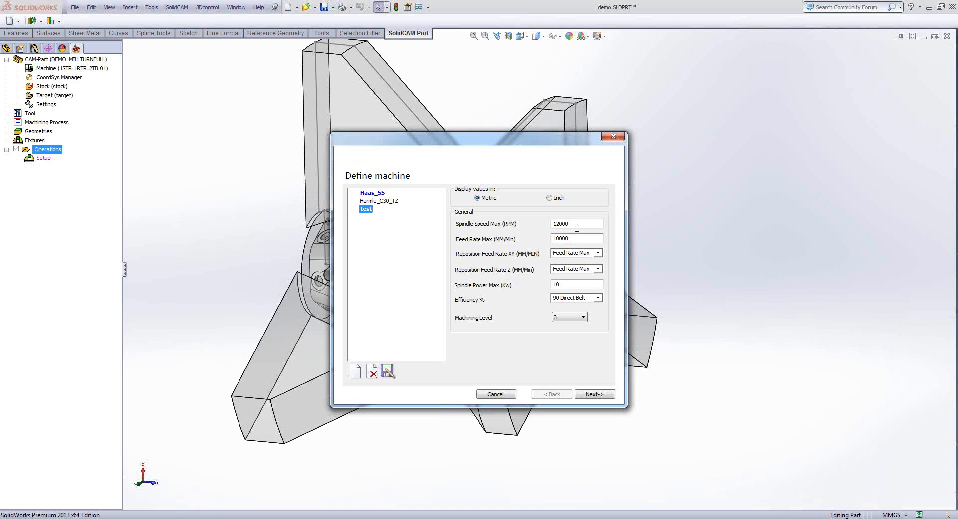
left_click(592, 395)
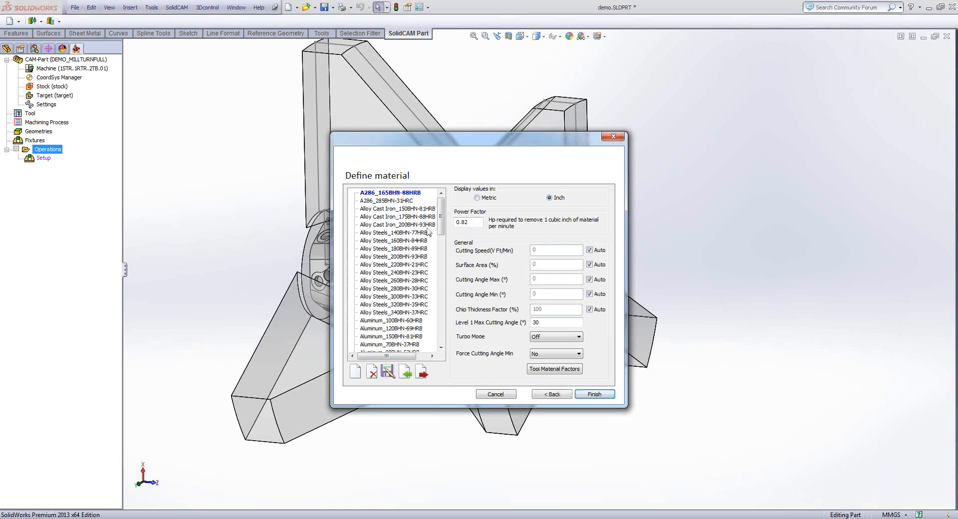
- Define the iMachining material as the first Free Machining Steels_100 entry with metric values and finish the definition
left_click(478, 197)
left_click(403, 290)
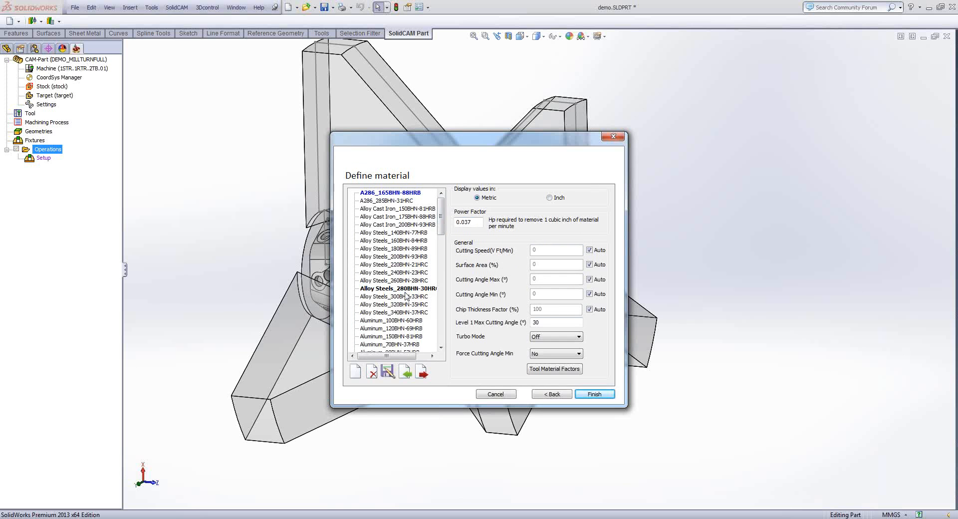
scroll(388, 318, "down", 5)
scroll(389, 321, "down", 4)
scroll(389, 320, "up", 2)
left_click(379, 264)
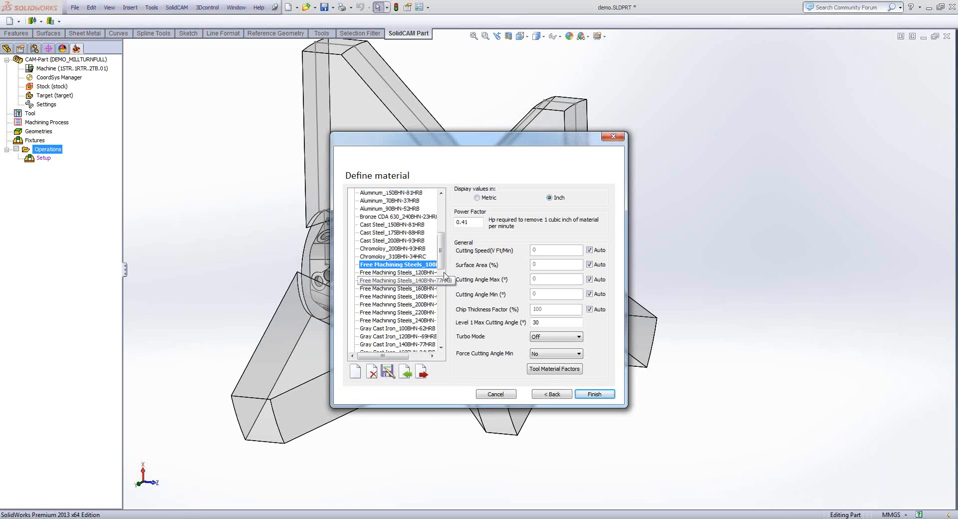
left_click(486, 198)
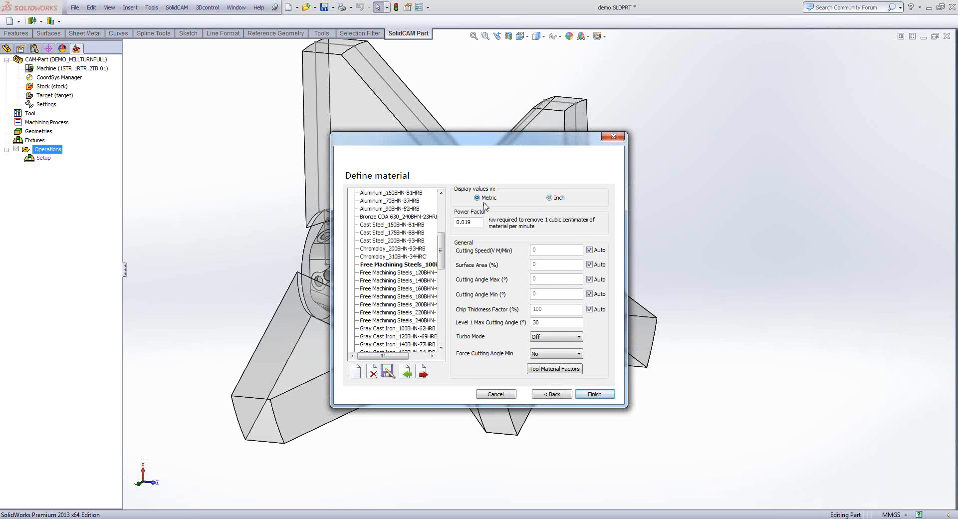
left_click(598, 397)
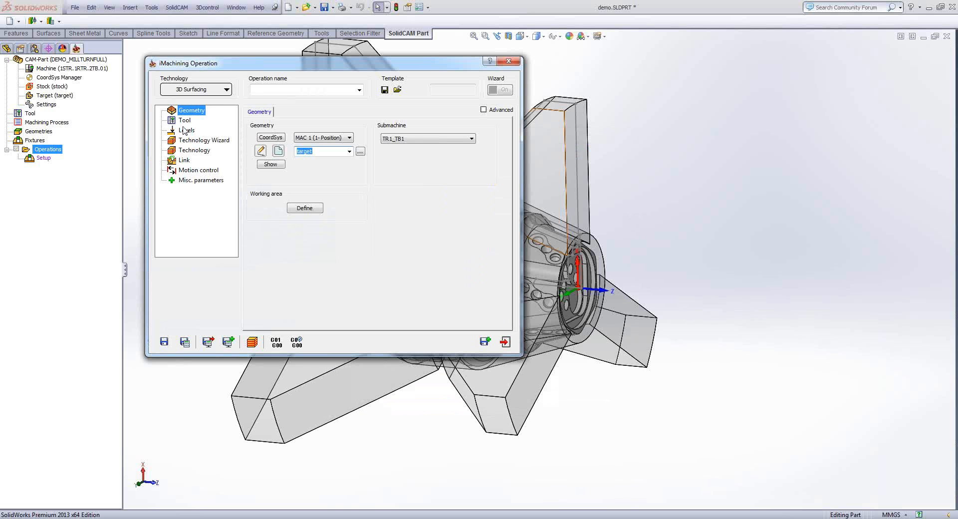
- Assign a 6 mm end mill on turret TR1, station 1A, without a holder as the operation's tool
left_click(185, 120)
left_click(307, 251)
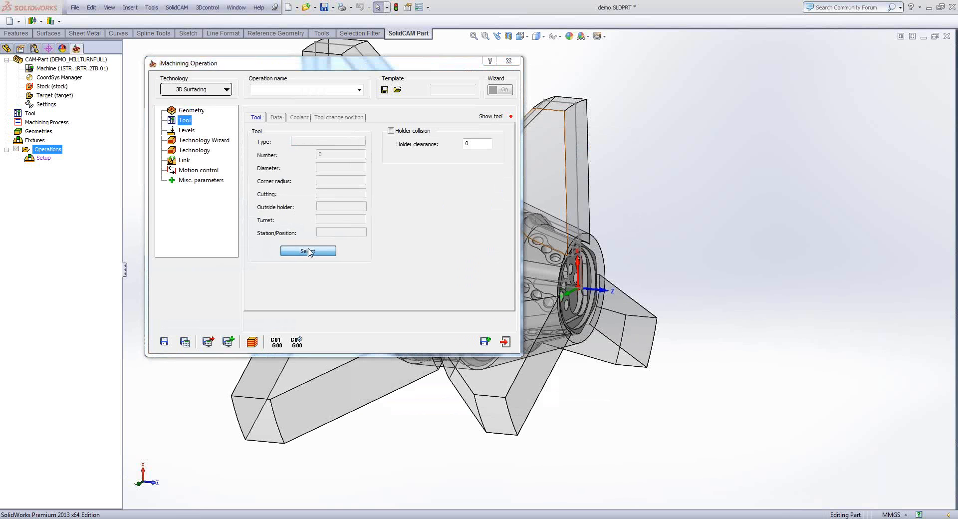
left_click(236, 125)
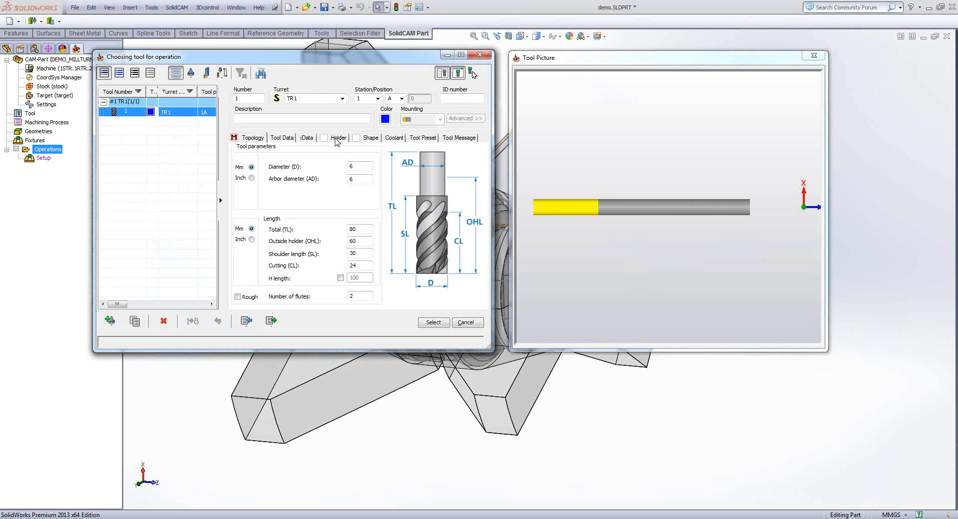
left_click(336, 141)
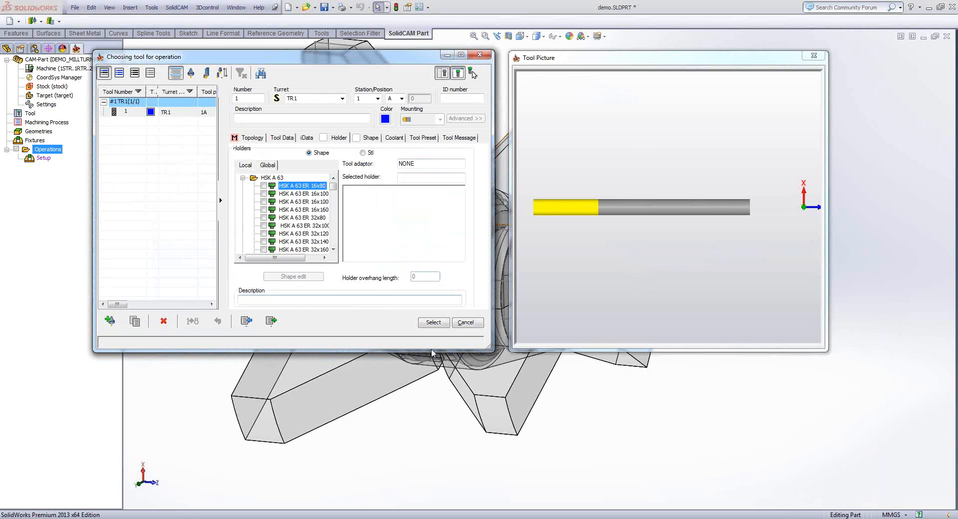
left_click(430, 321)
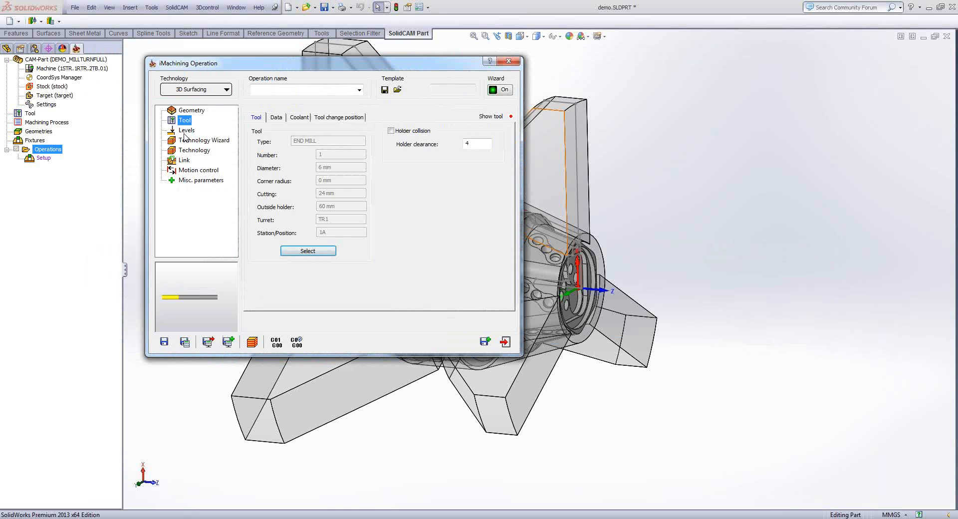
- Define the lower level at Z -30 from the flange face behind the part's front tapered section
left_click(185, 130)
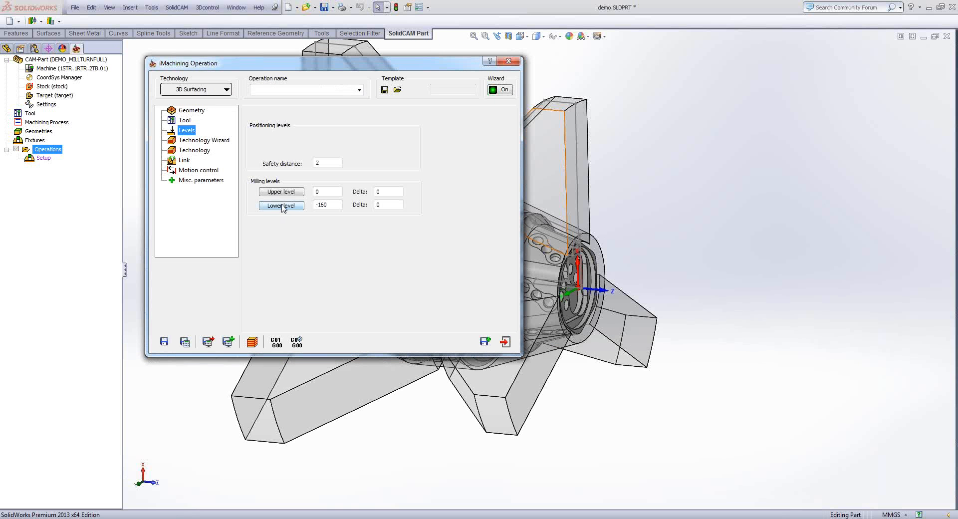
left_click(282, 206)
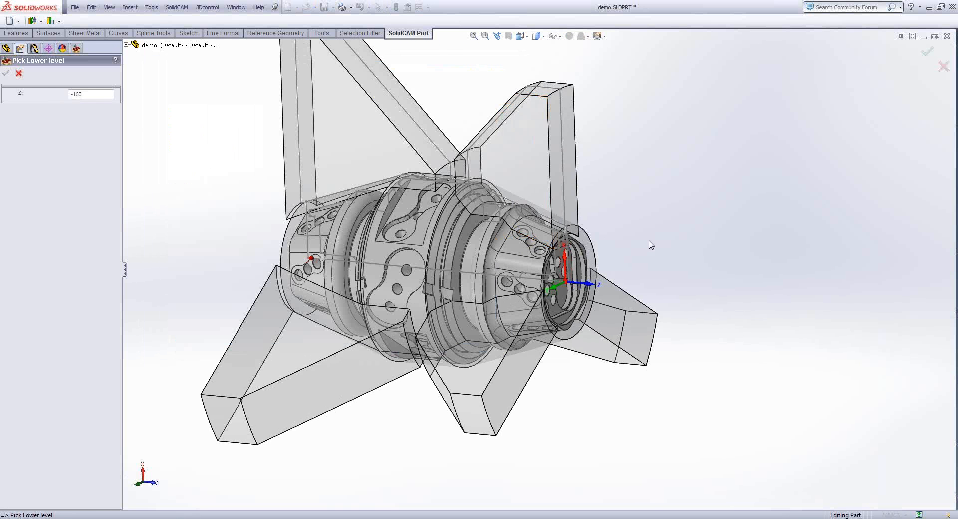
scroll(640, 240, "down", 5)
scroll(490, 161, "down", 2)
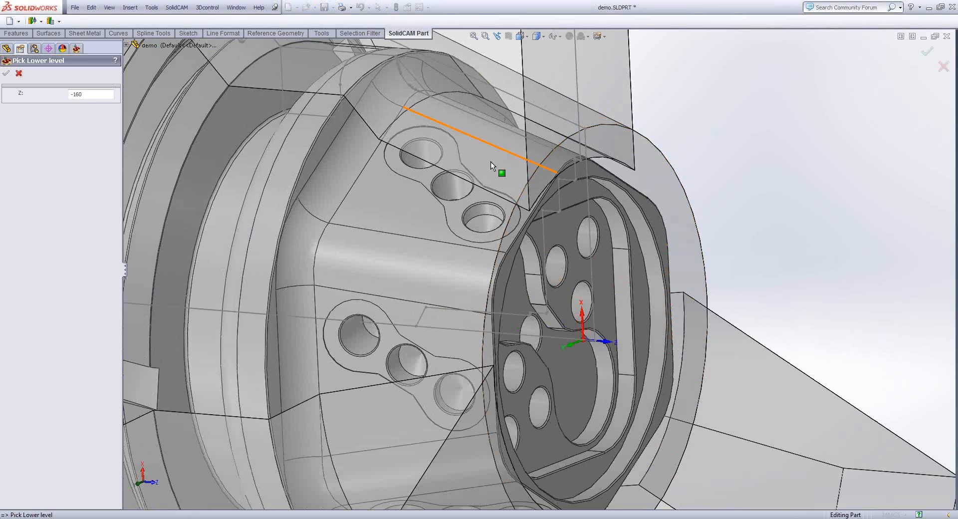
scroll(343, 143, "up", 1)
left_click(344, 143)
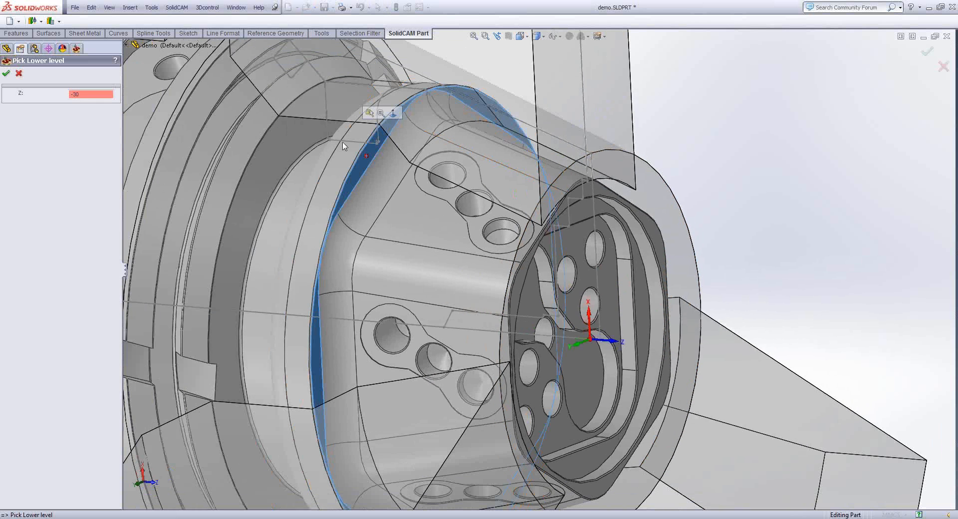
scroll(343, 146, "up", 5)
mouse_move(273, 159)
middle_mouse_down()
mouse_move(306, 158)
mouse_move(274, 167)
middle_mouse_up()
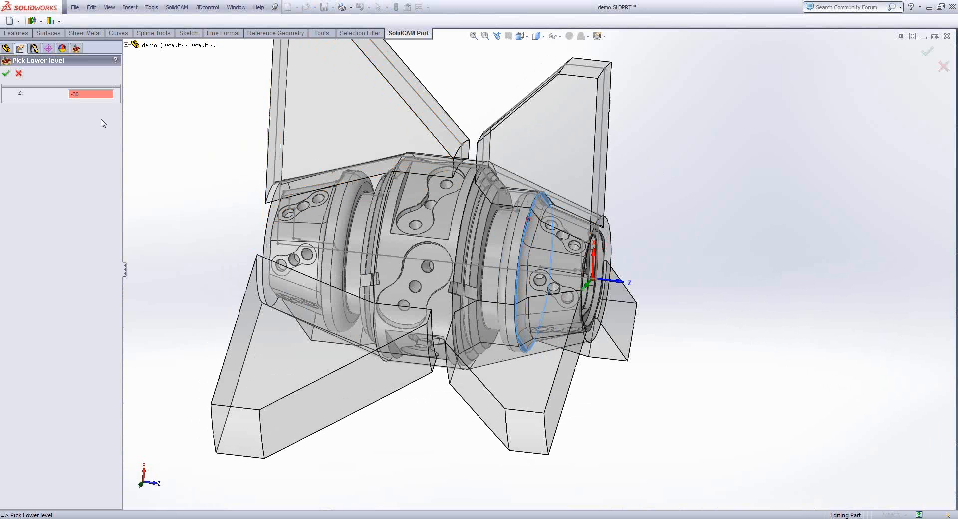
left_click(6, 73)
- Look over the cutting conditions and technology settings, and enable 4th Axis motion control with Face, Polar coordinates and the XC plane
left_click(204, 140)
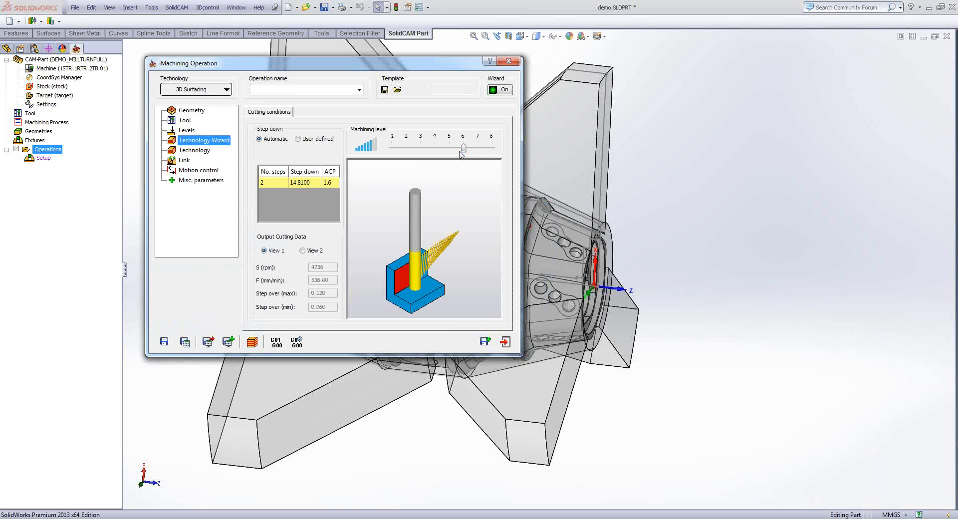
left_click(183, 151)
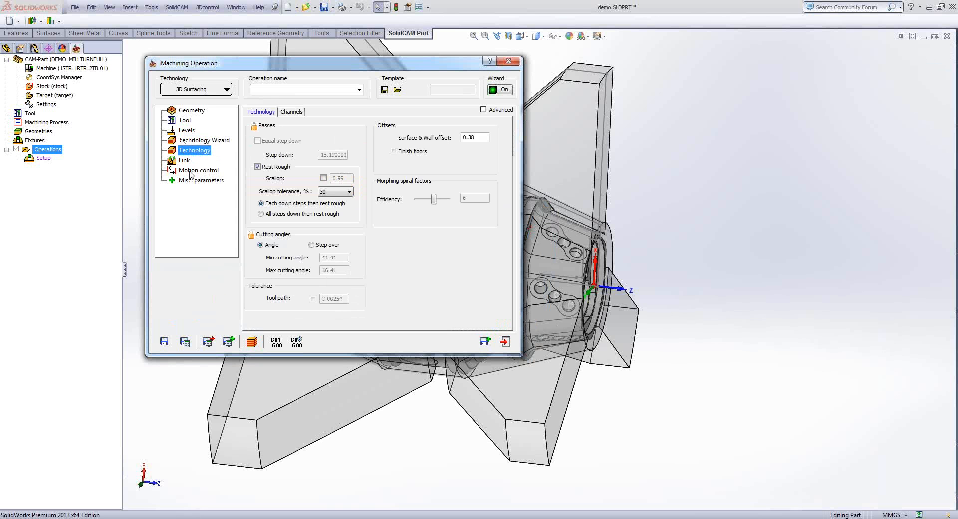
left_click(188, 172)
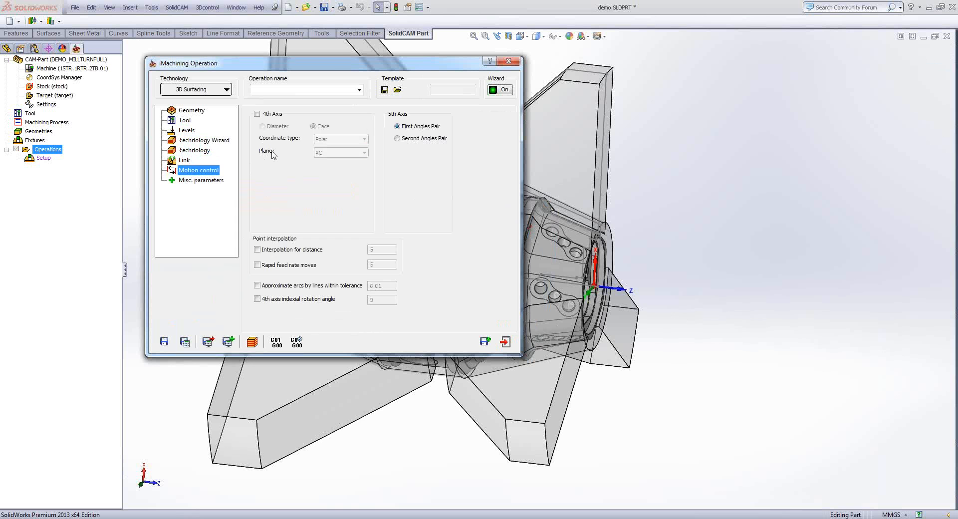
middle_click_drag(654, 300, 743, 274)
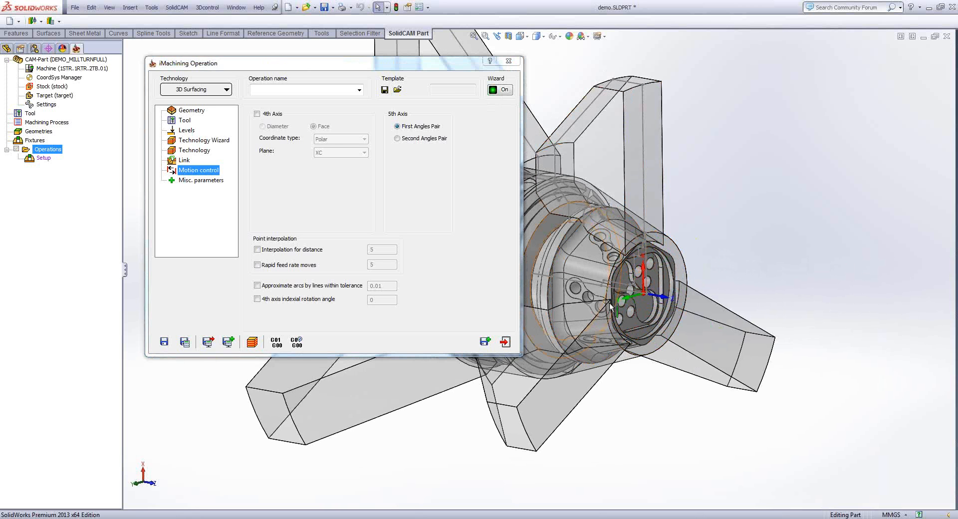
scroll(681, 260, "up", 1)
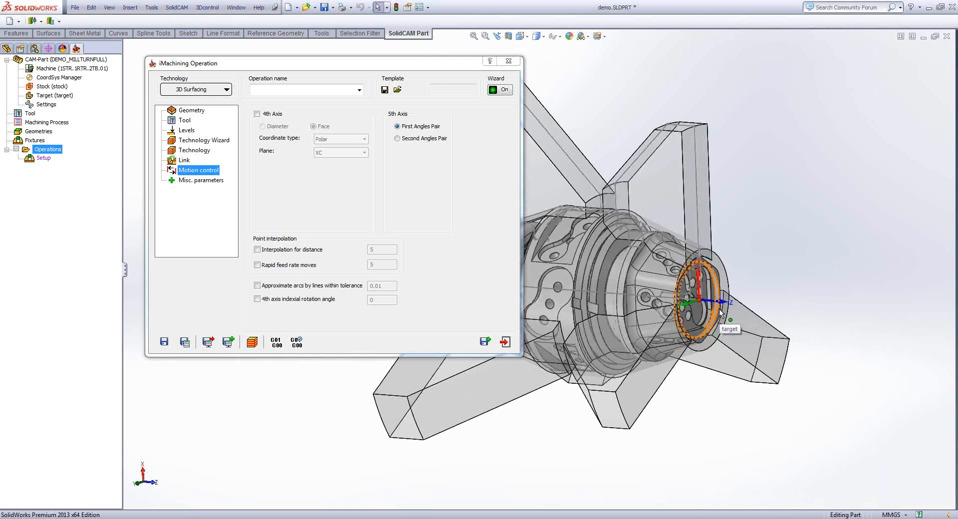
left_click(257, 113)
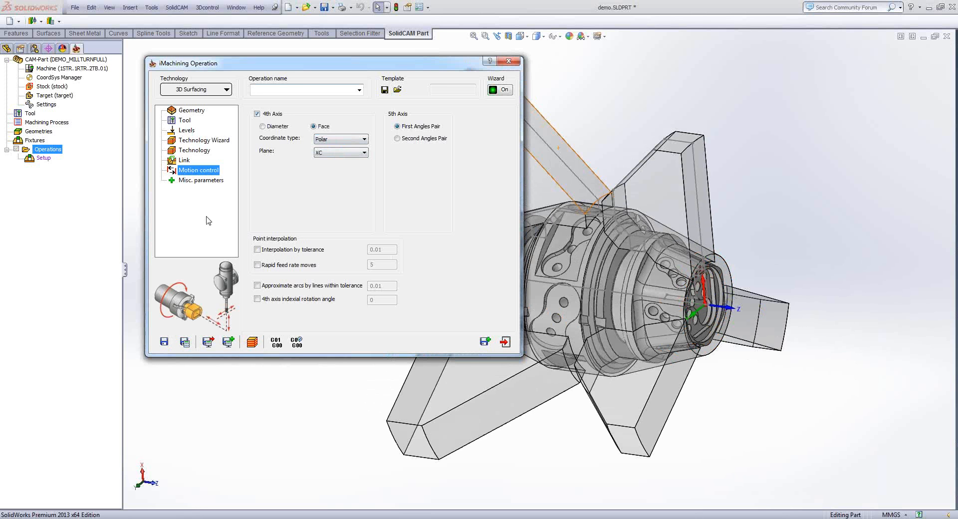
- Check the miscellaneous parameters, save and calculate the 3D iMachining operation, and open its machine simulation
left_click(197, 181)
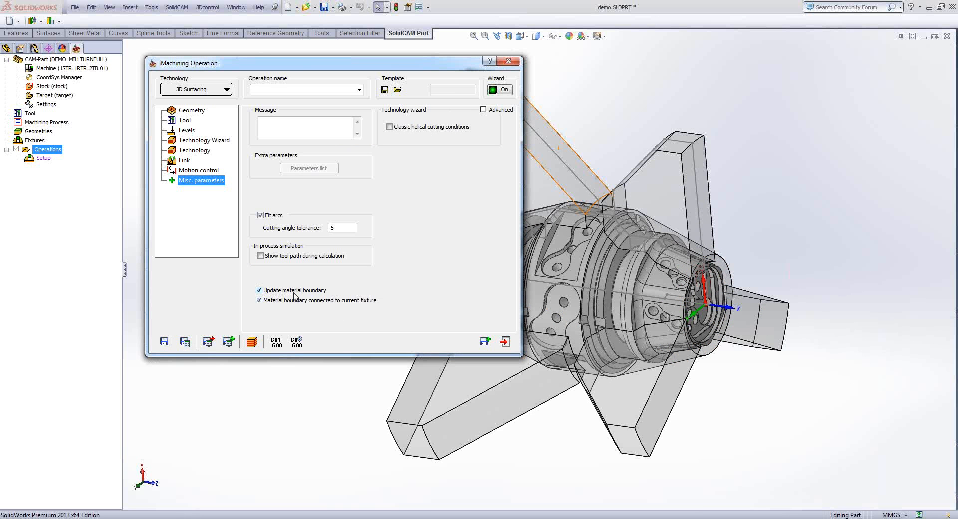
left_click(185, 341)
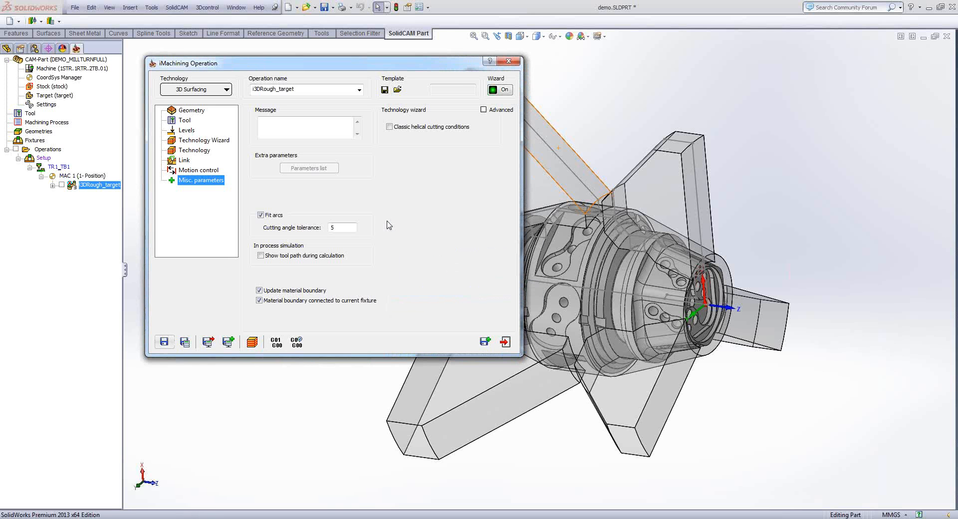
left_click(252, 341)
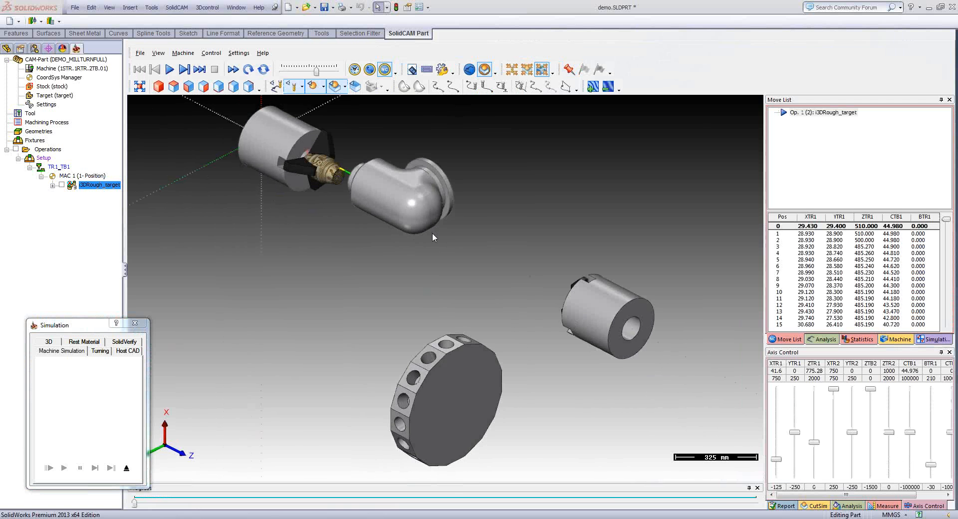
- Examine the simulated machine's spindles, turrets and jaws, and the tool facing the part in the main spindle
middle_click_drag(432, 233, 441, 206)
scroll(450, 187, "up", 1)
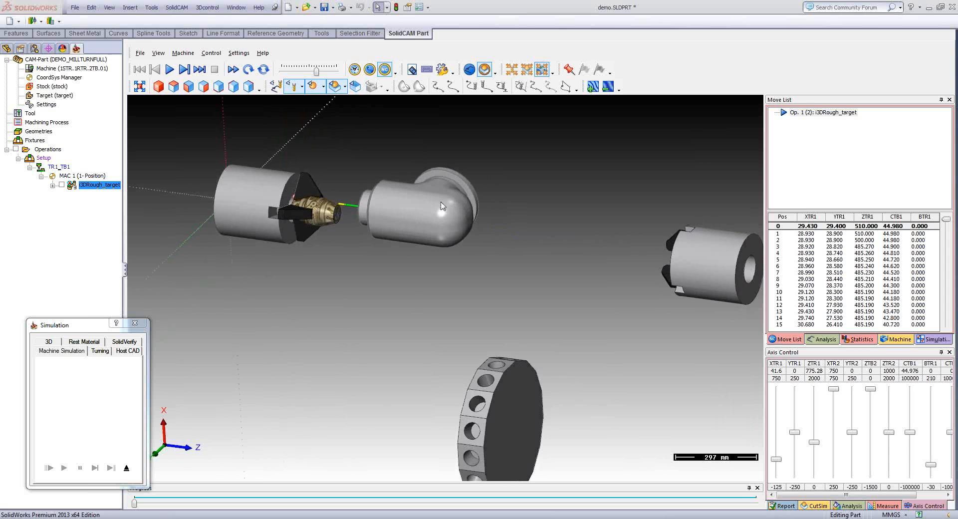
scroll(441, 205, "down", 1)
middle_click_drag(493, 372, 491, 374)
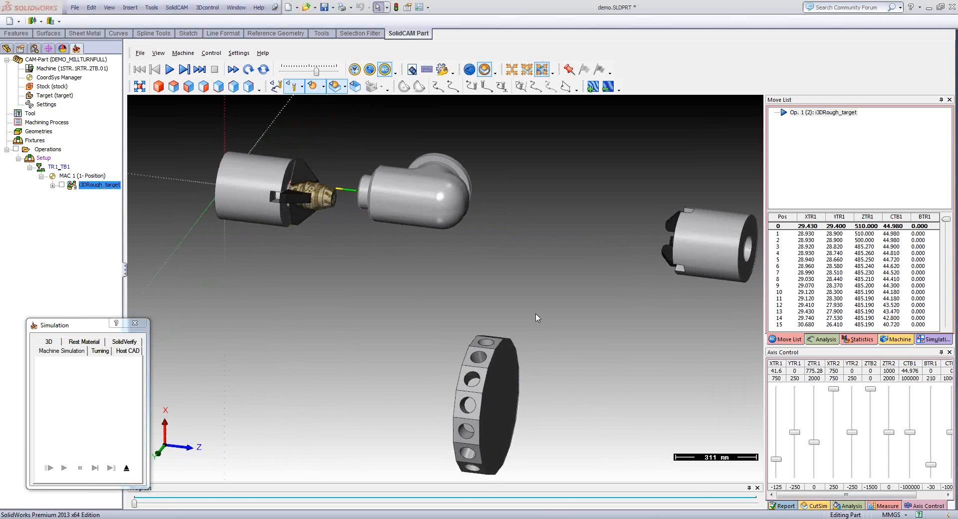
middle_click_drag(535, 314, 543, 314)
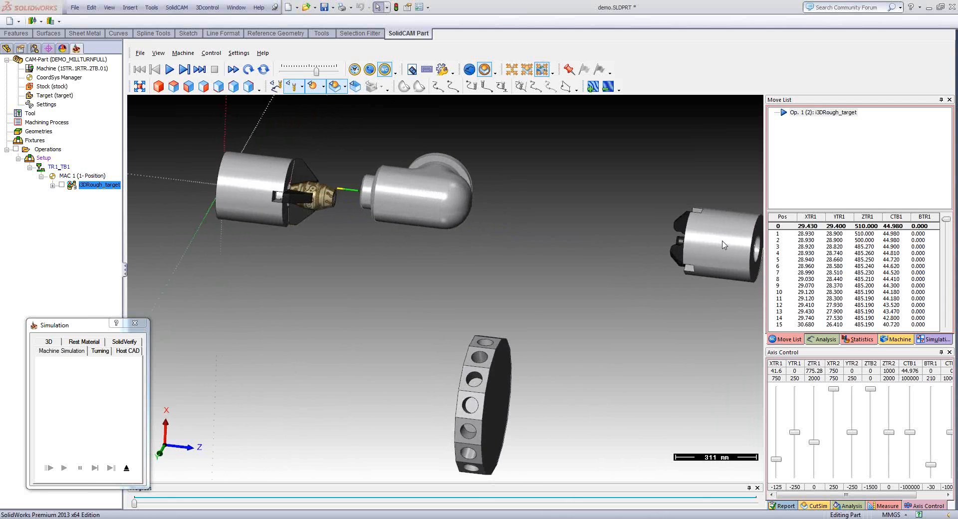
middle_click_drag(724, 244, 662, 259)
scroll(486, 244, "up", 6)
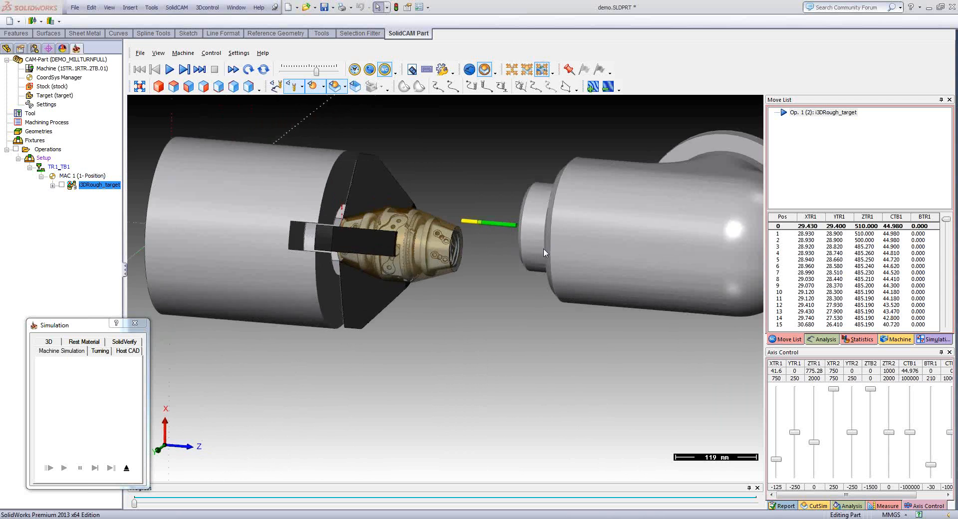
- Reduce the simulation speed slightly and start playing the machine simulation of the 3D roughing operation
middle_click_drag(487, 243, 420, 308)
scroll(420, 308, "up", 4)
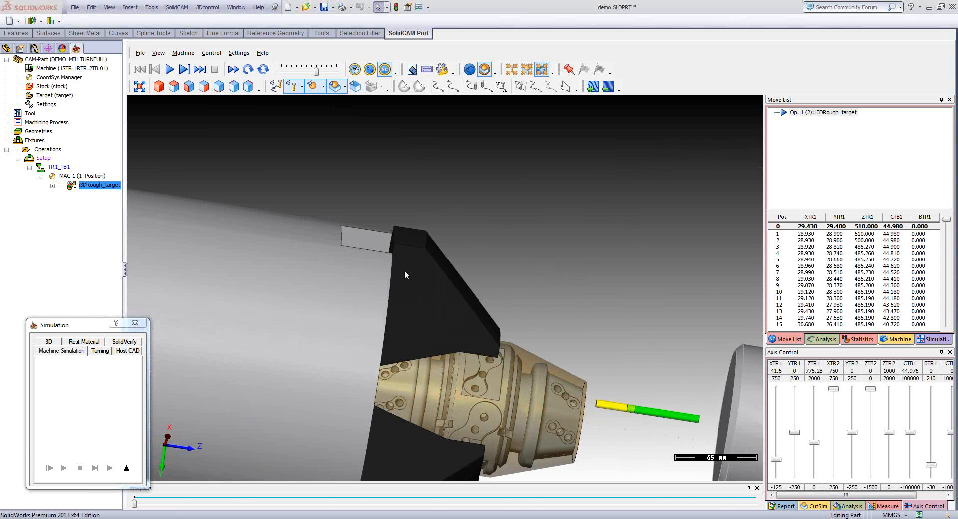
scroll(654, 444, "up", 1)
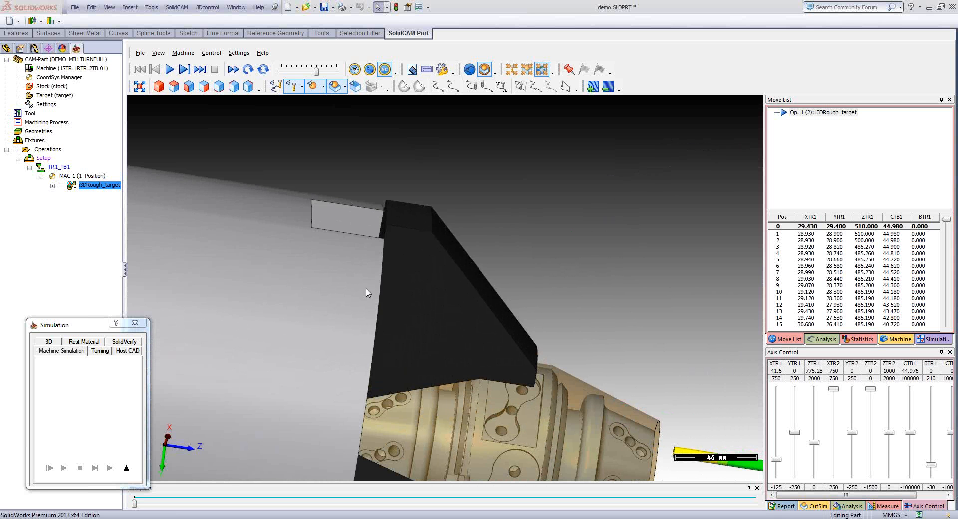
middle_click_drag(366, 289, 740, 193)
scroll(356, 304, "down", 3)
scroll(353, 241, "down", 3)
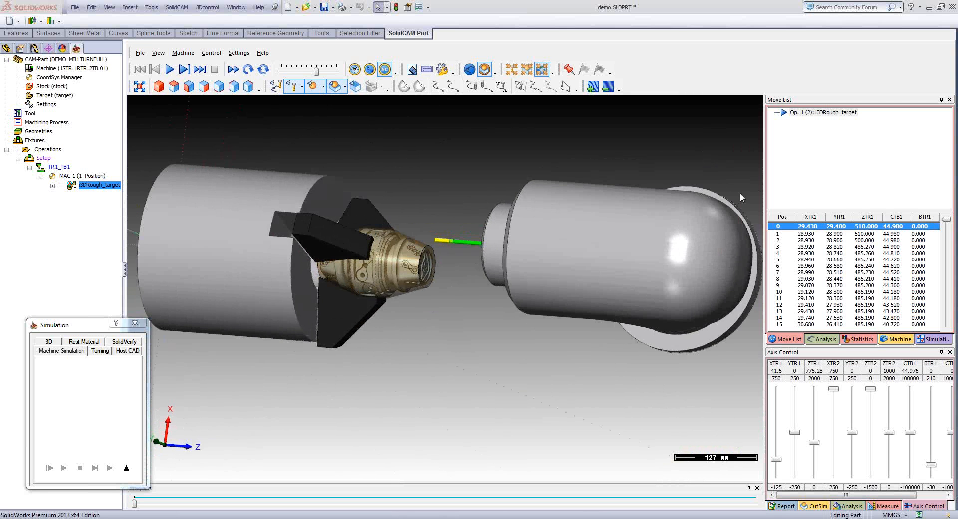
left_click_drag(316, 71, 312, 73)
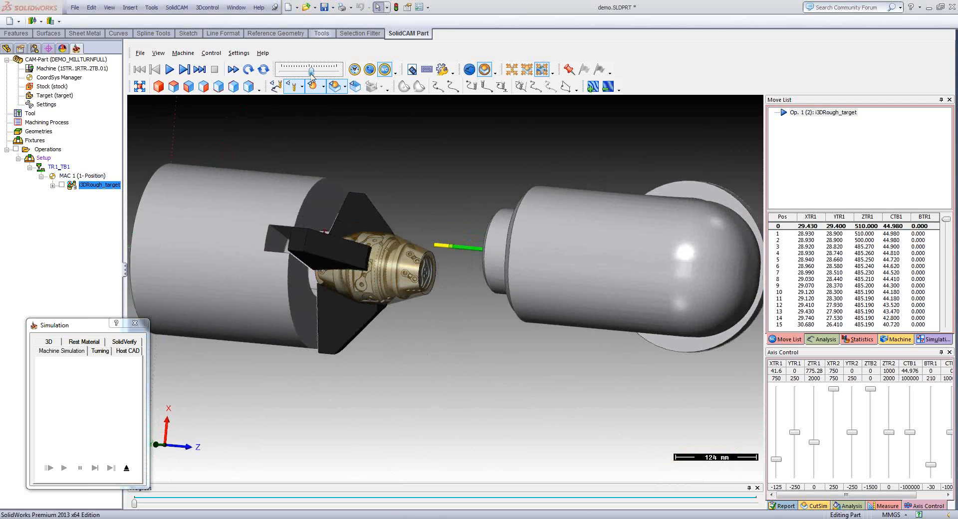
left_click(170, 69)
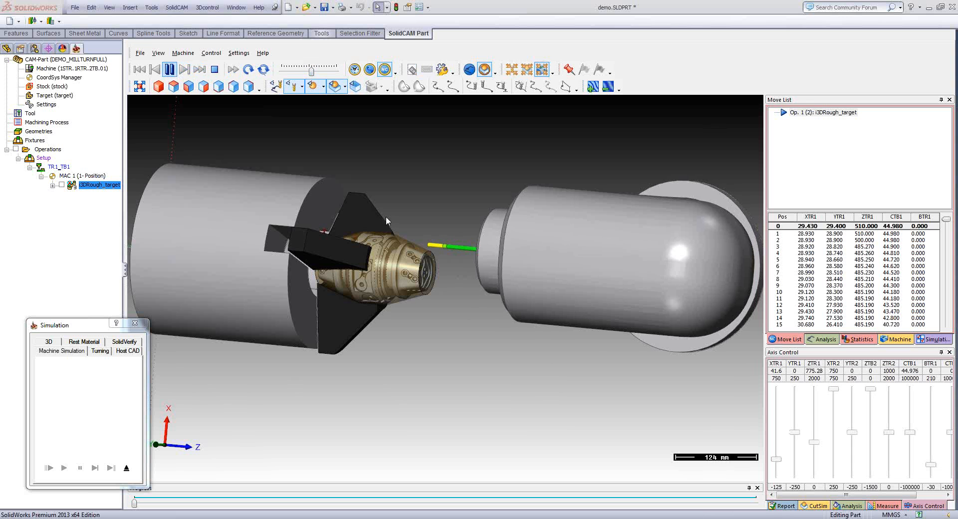
- Follow the roughing simulation to its end at a higher playback speed and examine the machined front section of the part
scroll(388, 221, "up", 3)
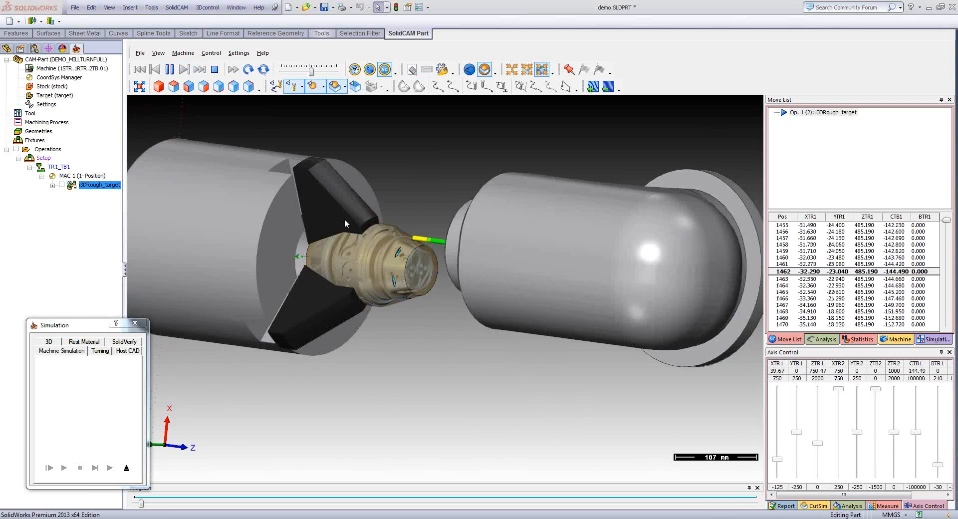
left_click(311, 73)
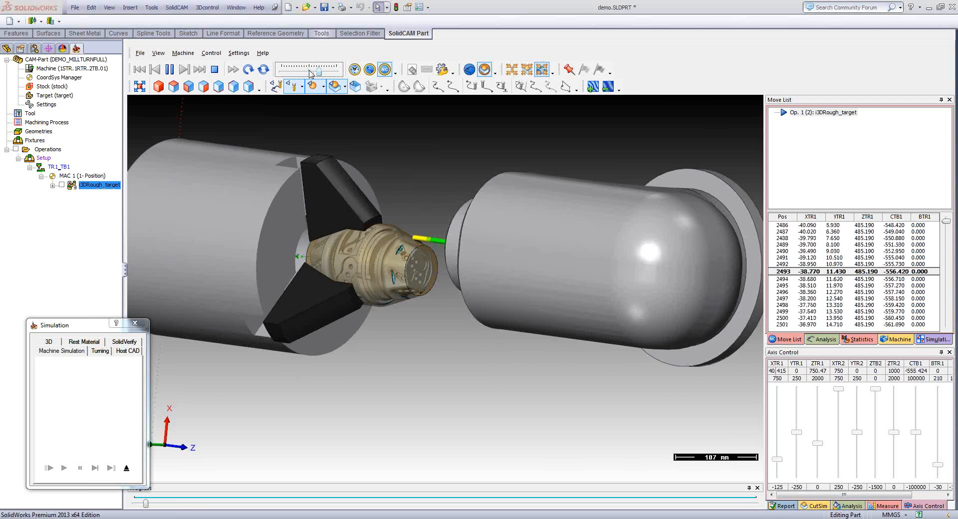
scroll(311, 74, "up", 2)
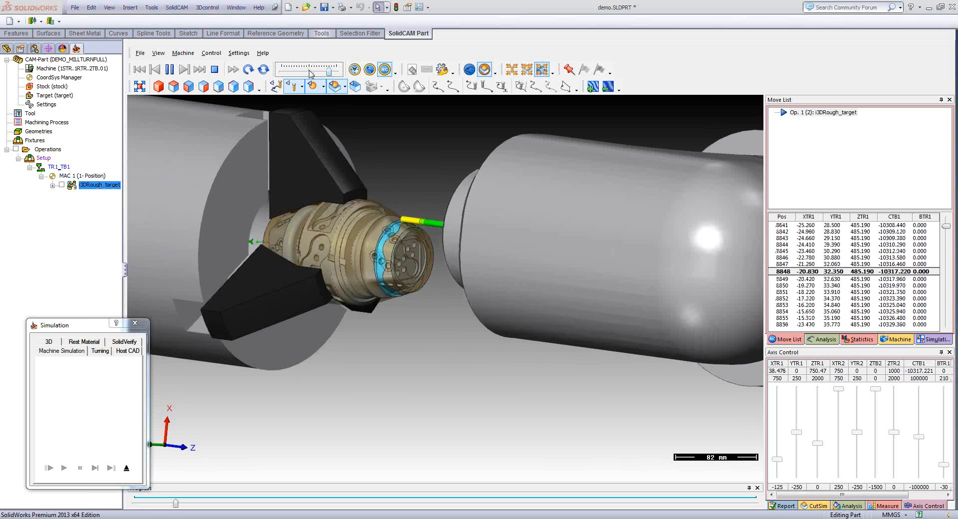
scroll(311, 73, "up", 5)
scroll(311, 73, "up", 2)
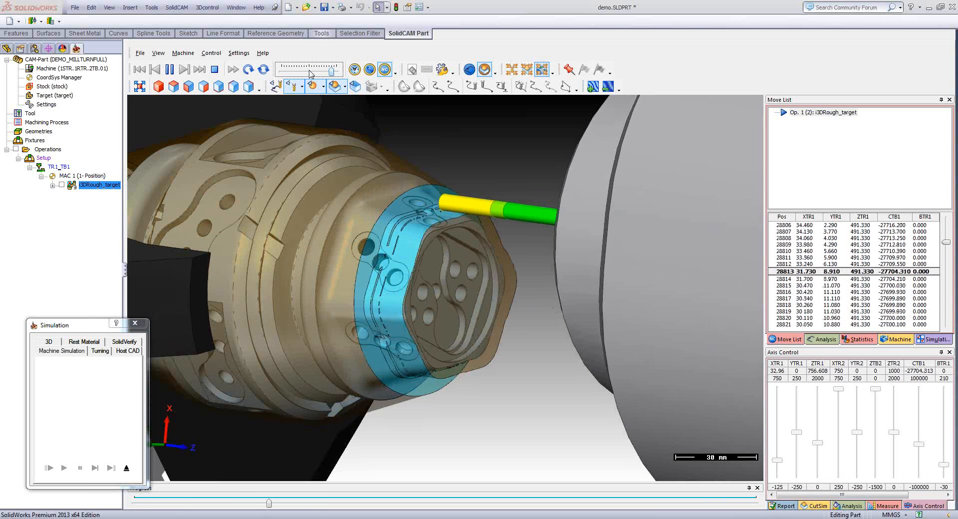
left_click(309, 71)
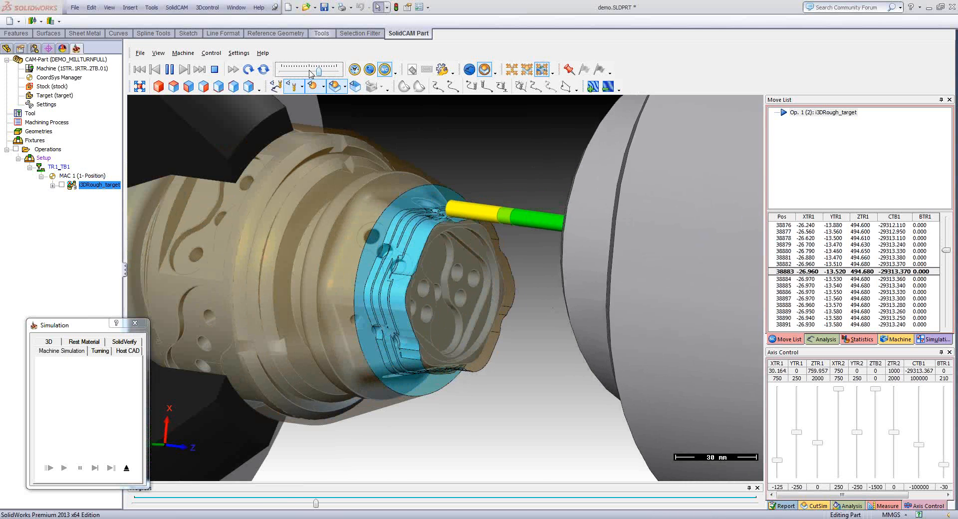
scroll(309, 74, "down", 3)
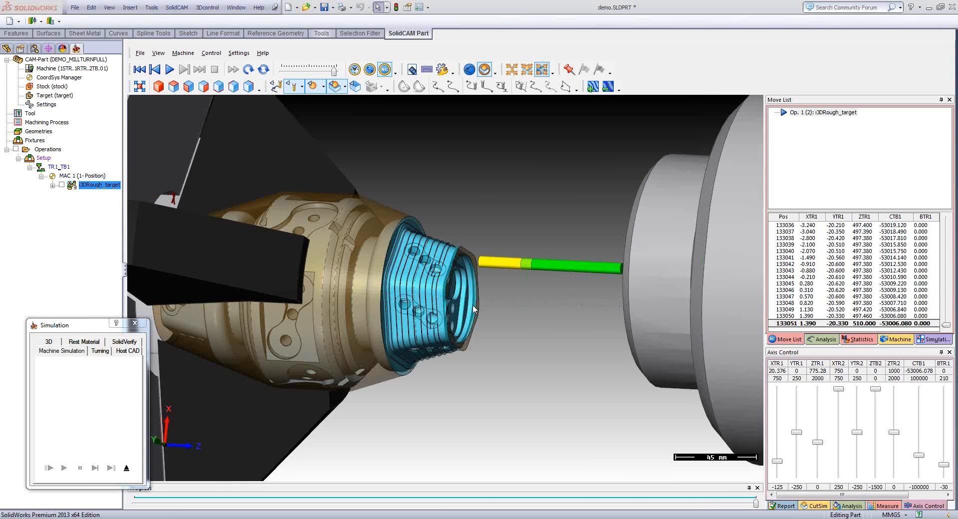
scroll(474, 310, "down", 2)
middle_click_drag(474, 310, 402, 258)
scroll(458, 249, "up", 1)
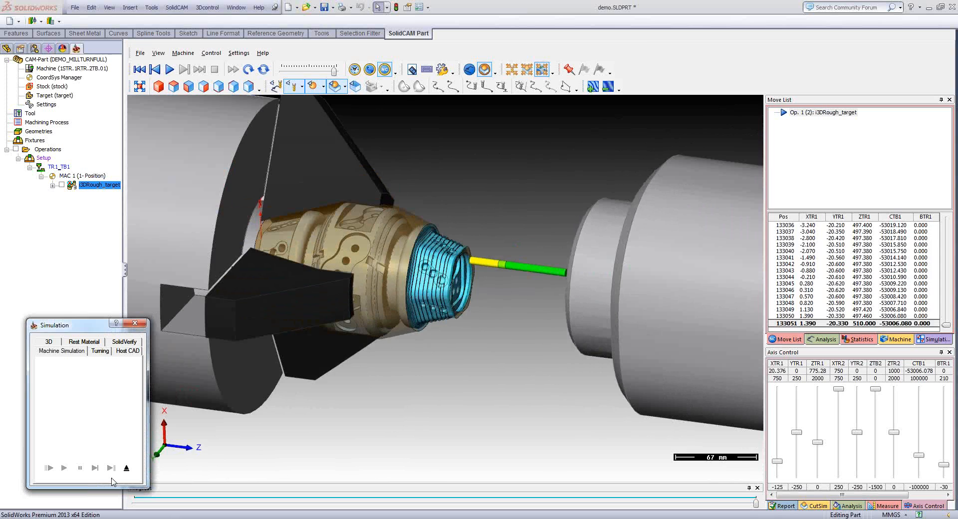
- Exit the simulation and the iMachining operation, and update the material boundary from the 3D roughing operation
left_click(126, 468)
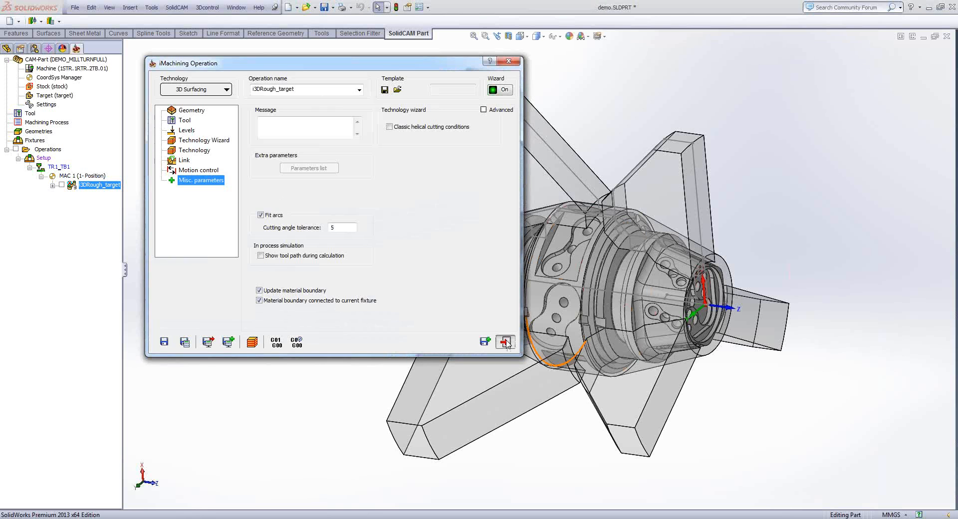
left_click(507, 343)
right_click(100, 184)
mouse_move(147, 295)
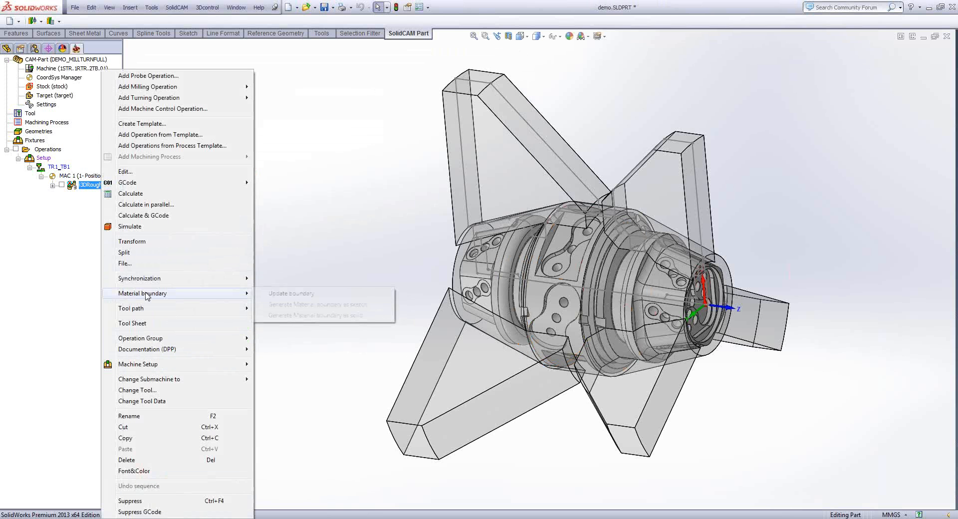
left_click(293, 295)
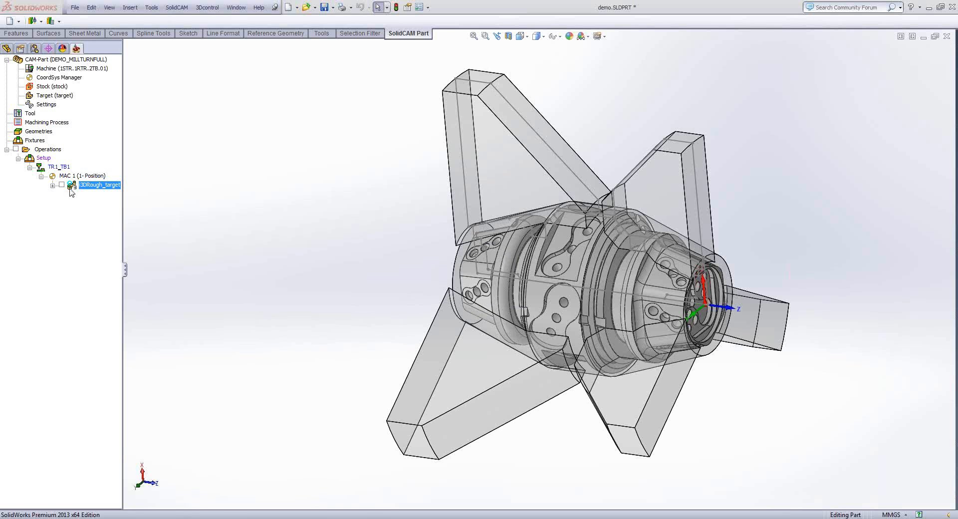
- Add a Turning operation to the CAM-Part and start defining a new wireframe geometry for it
scroll(313, 247, "up", 2)
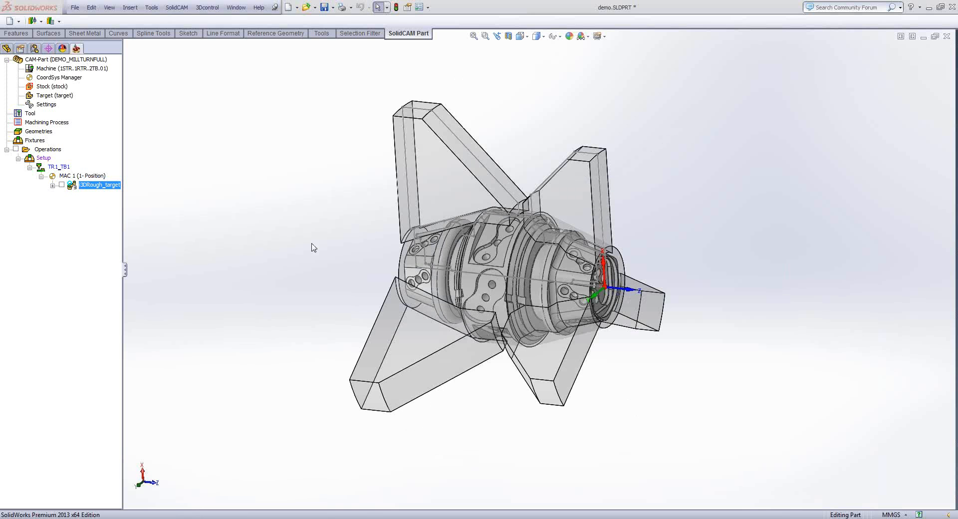
right_click(45, 149)
mouse_move(149, 176)
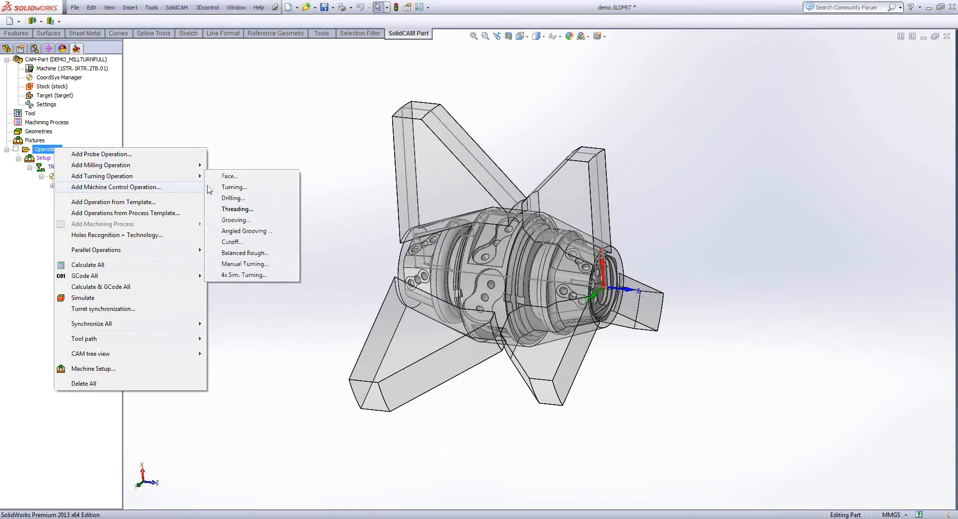
left_click(249, 188)
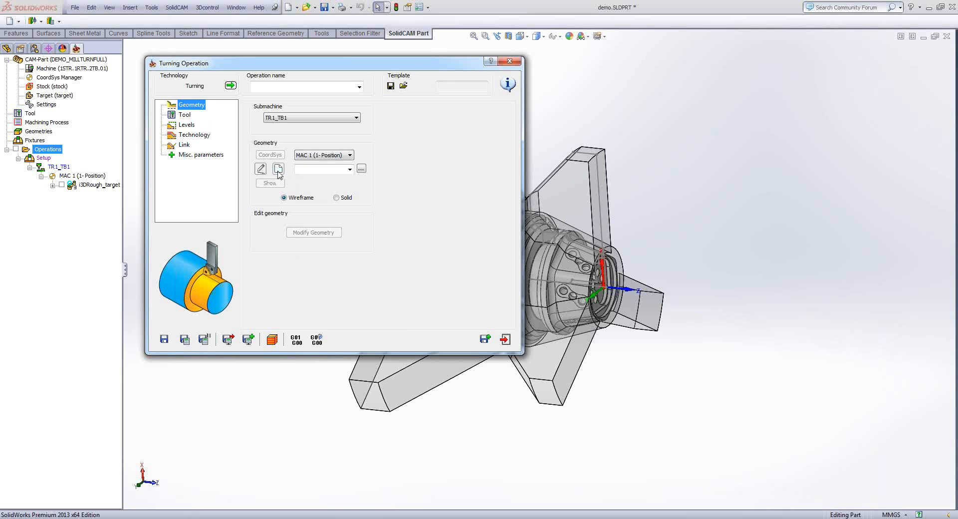
left_click(278, 171)
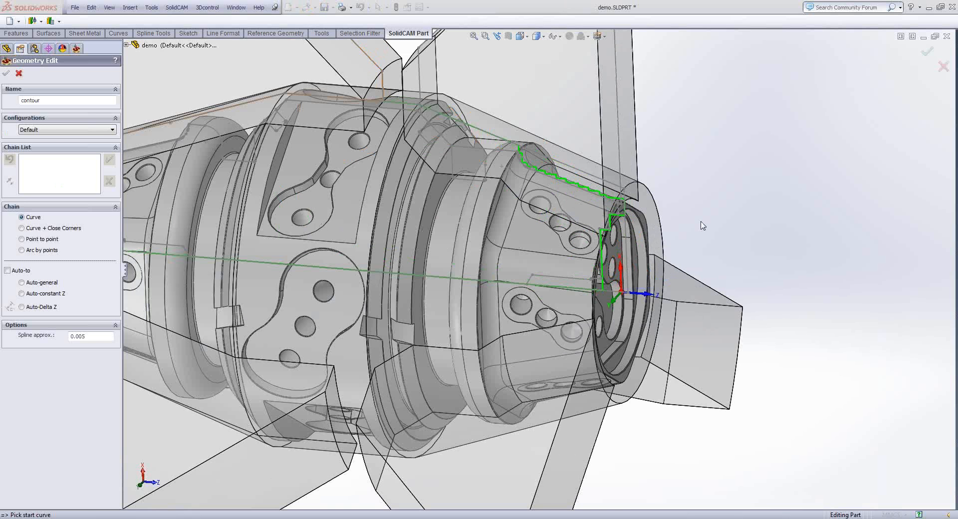
- Pick the sloped sketch line along the front tapered section as the start curve of the turning contour
scroll(529, 169, "down", 4)
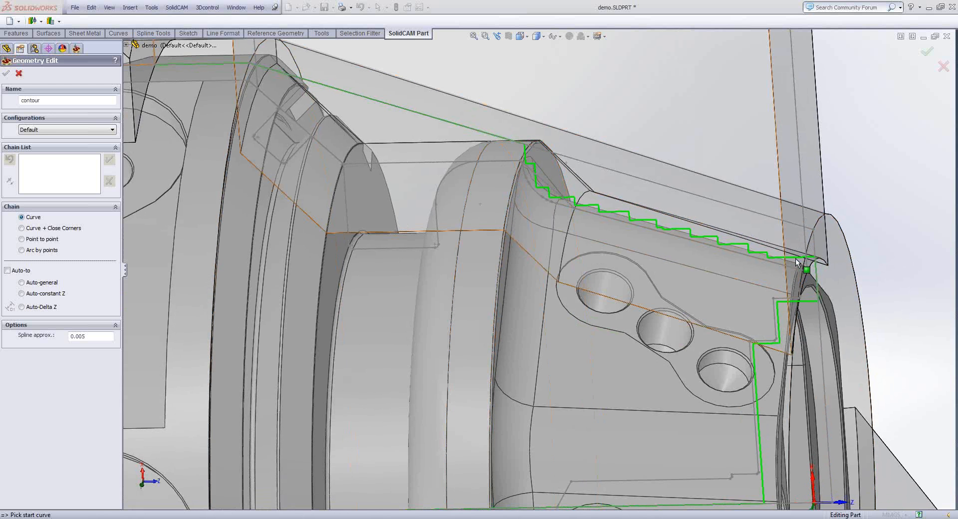
scroll(797, 263, "down", 3)
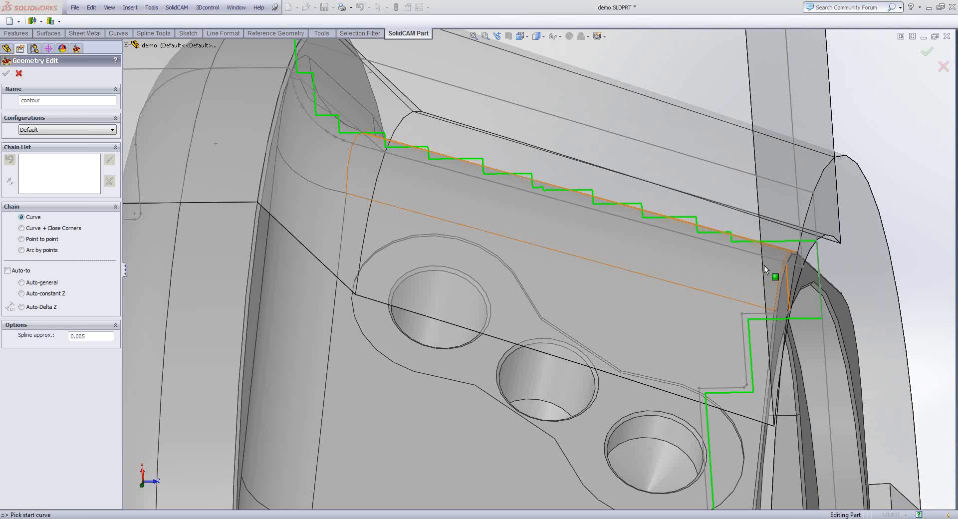
left_click(768, 257)
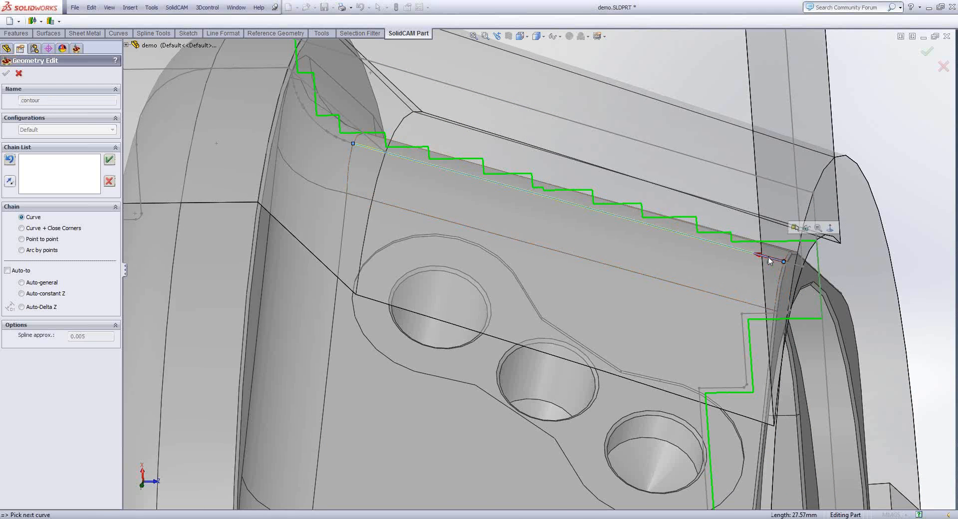
- Chain the profile with Auto-constant Z up to the short slanted line at the central body's shoulder, and accept the contour geometry
scroll(768, 257, "up", 5)
left_click(52, 293)
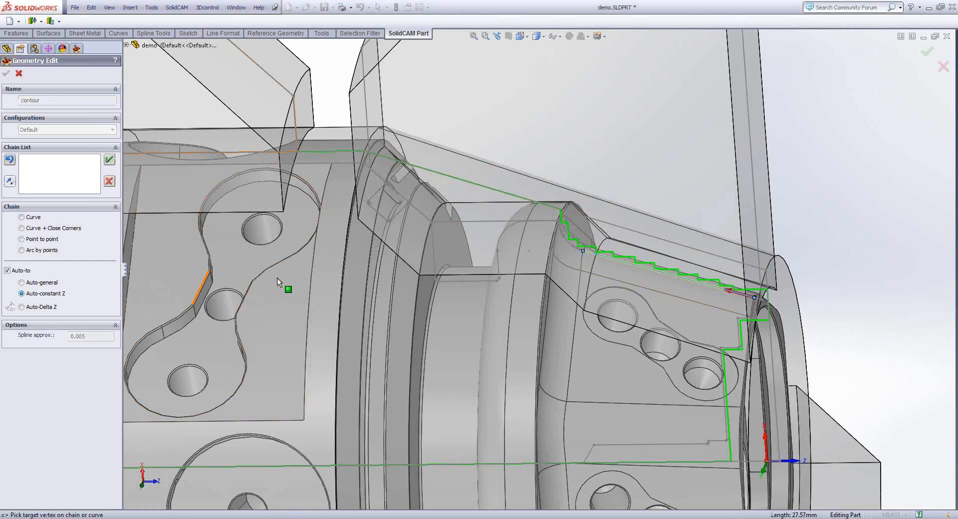
scroll(475, 244, "down", 5)
scroll(486, 221, "up", 2)
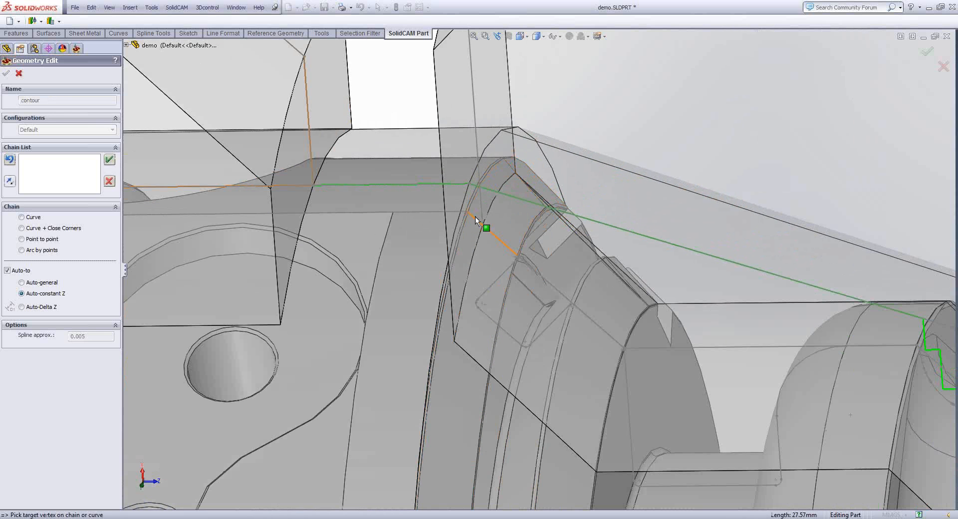
scroll(475, 216, "down", 2)
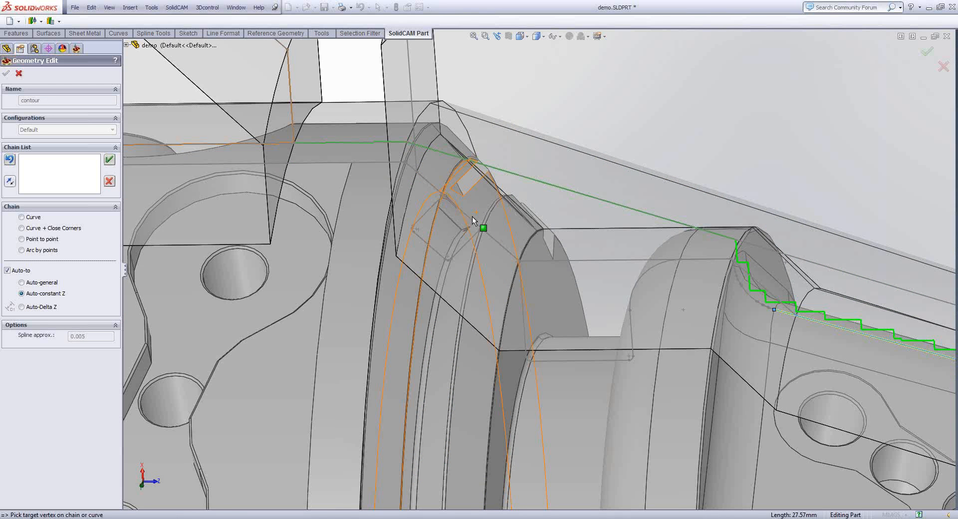
left_click(415, 177)
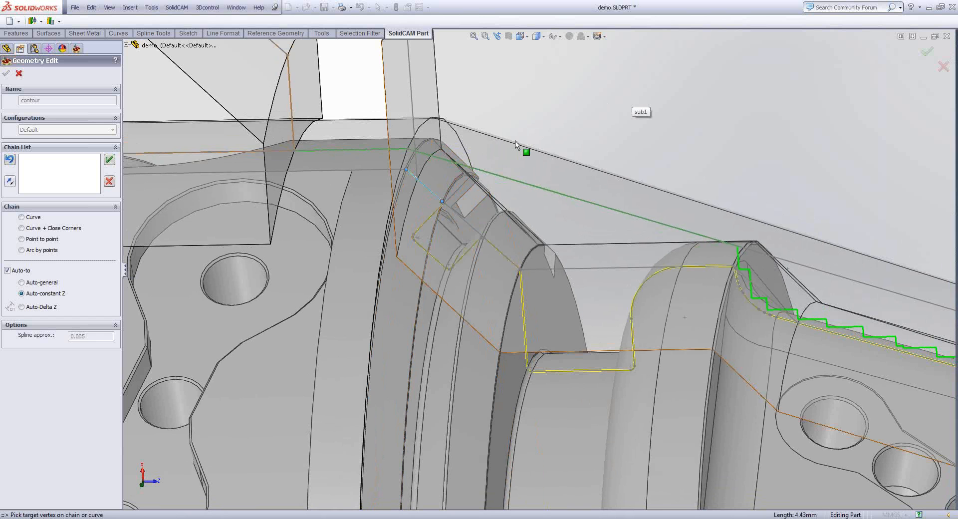
key("f")
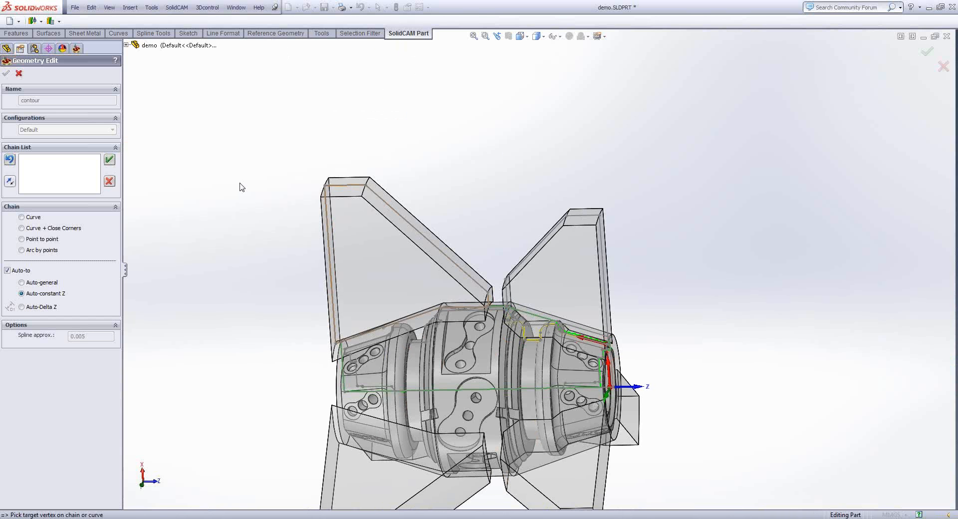
left_click(108, 161)
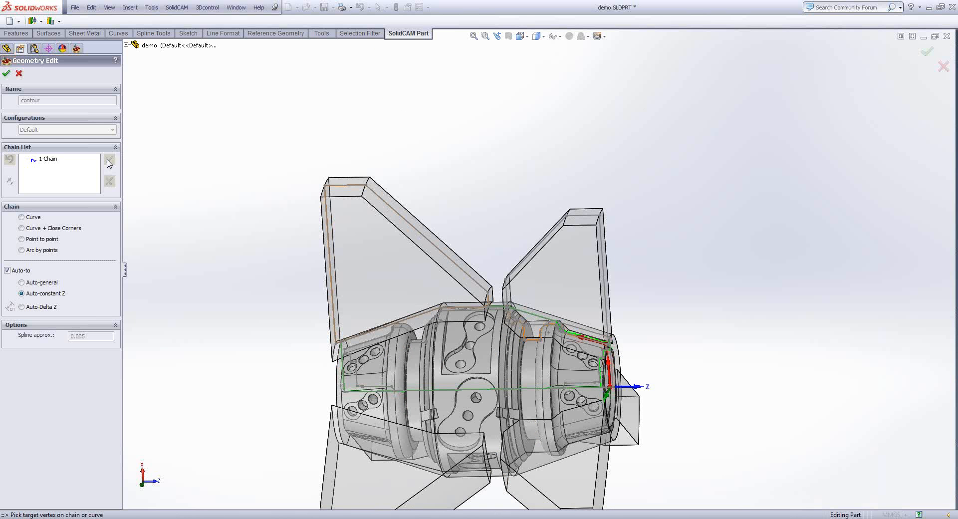
left_click(8, 75)
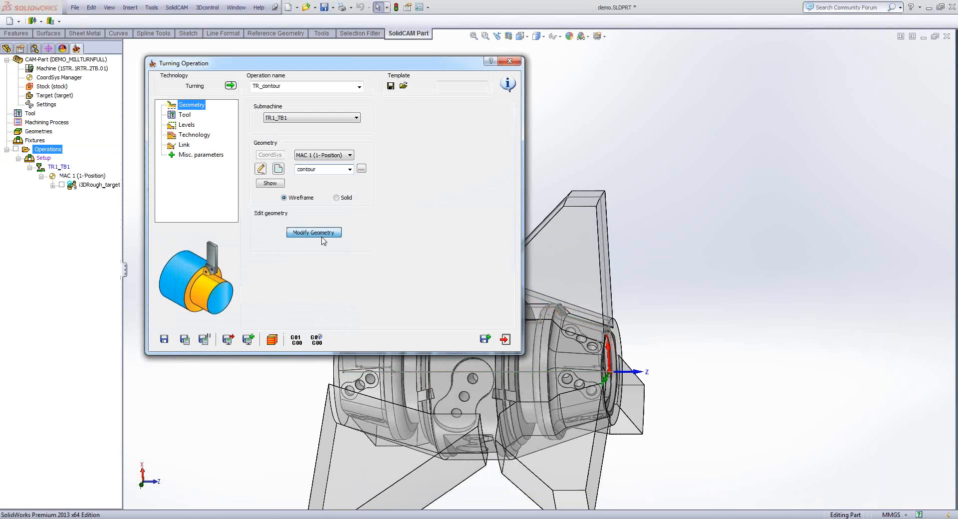
- Modify the contour geometry so that its end is automatically extended to the stock, keeping the Tangential option
left_click(322, 237)
scroll(536, 258, "down", 5)
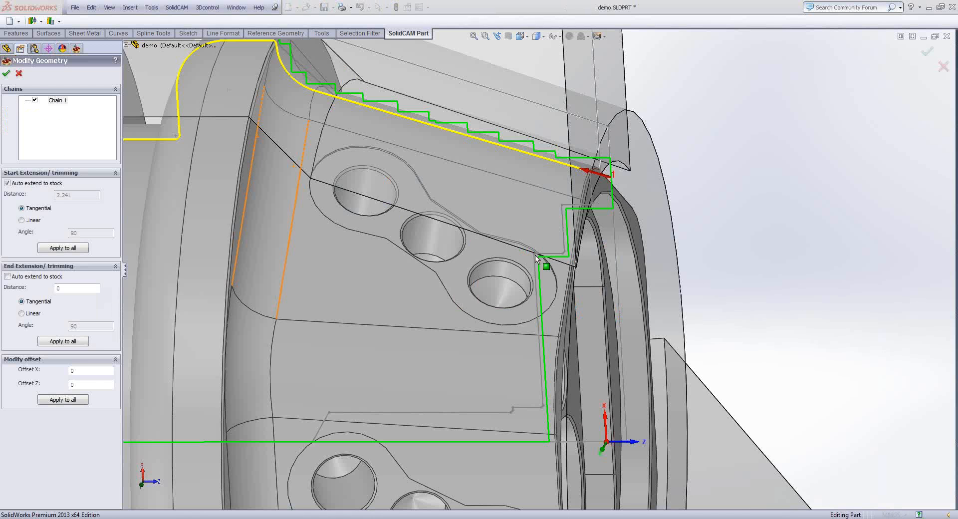
scroll(573, 283, "down", 5)
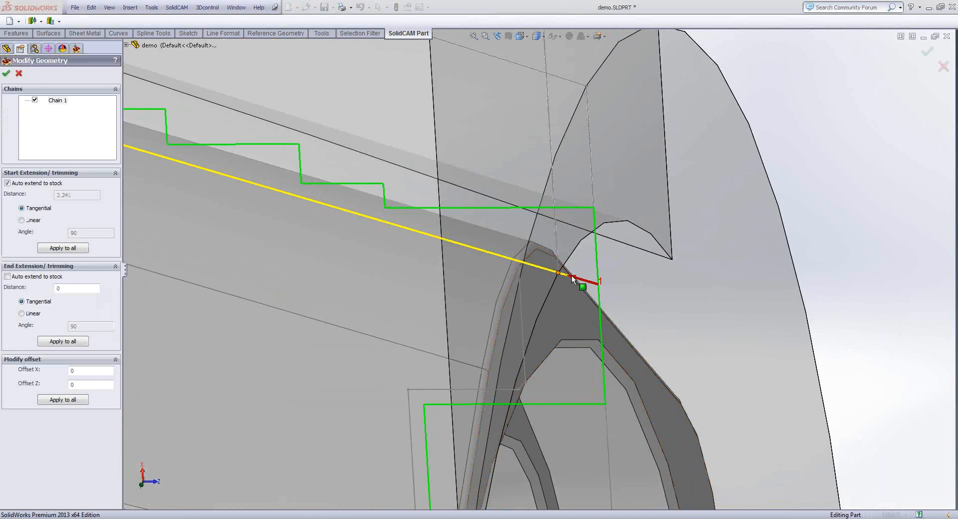
scroll(572, 279, "down", 2)
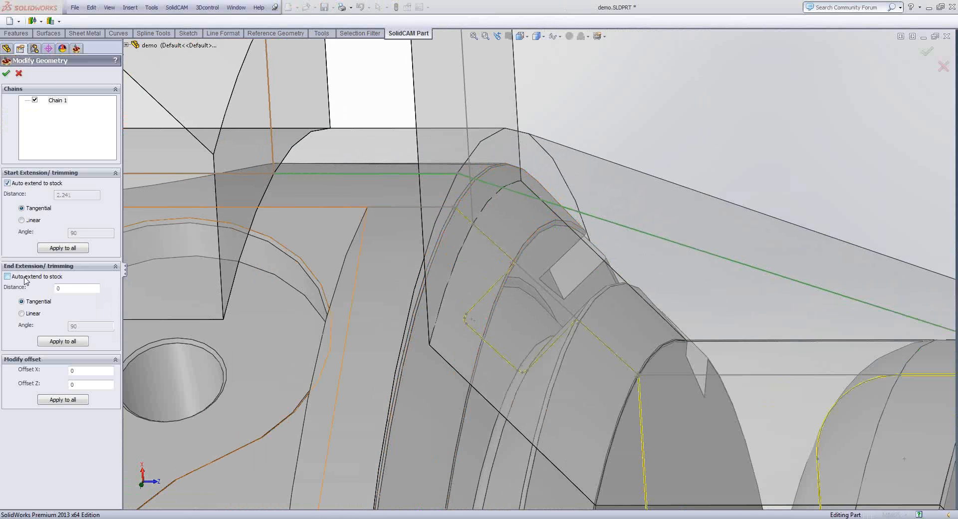
left_click(8, 276)
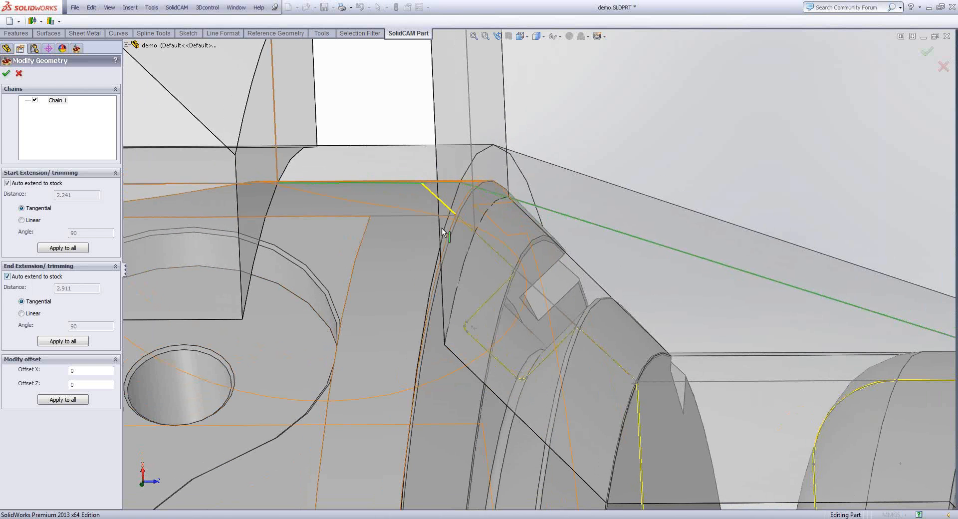
middle_click_drag(424, 193, 398, 231)
scroll(419, 218, "up", 2)
scroll(419, 217, "up", 4)
left_click(6, 74)
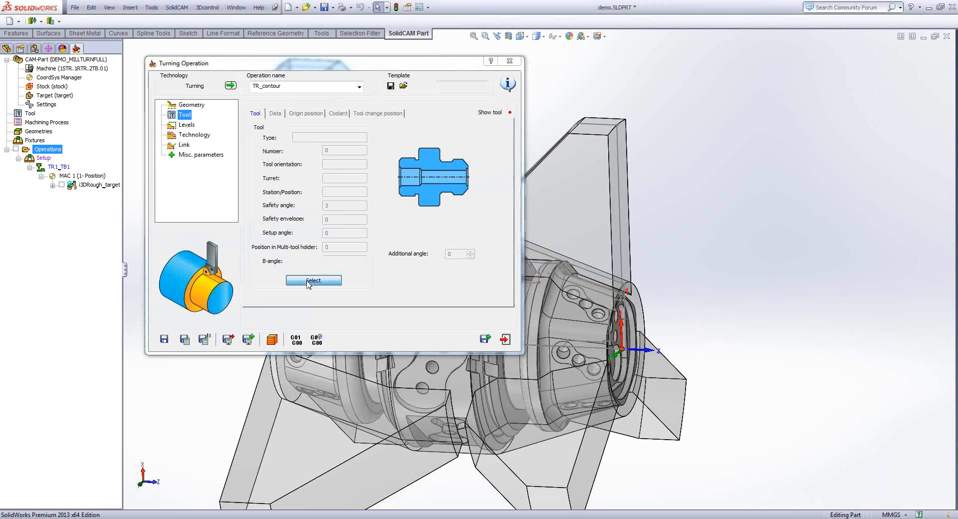
- Create a new external turning tool for the operation and review its insert and shank parameters
left_click(308, 283)
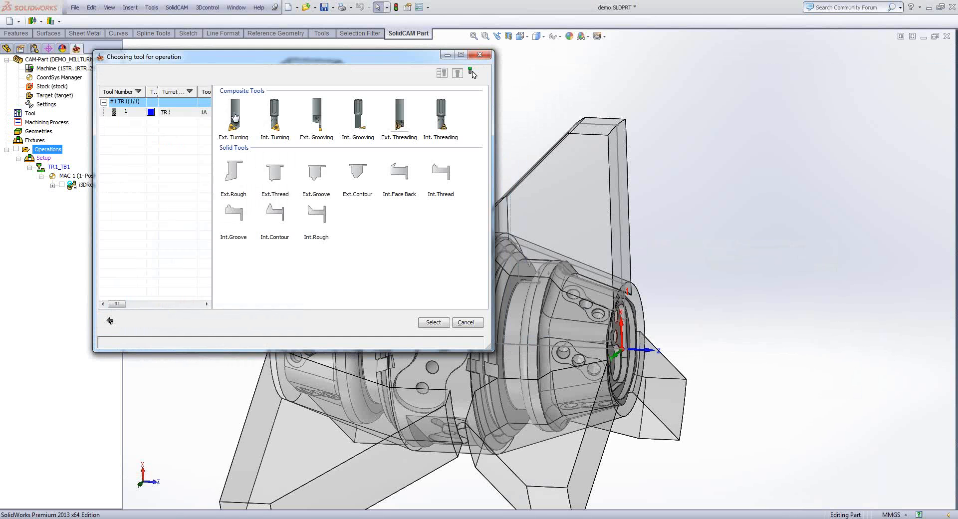
left_click(235, 117)
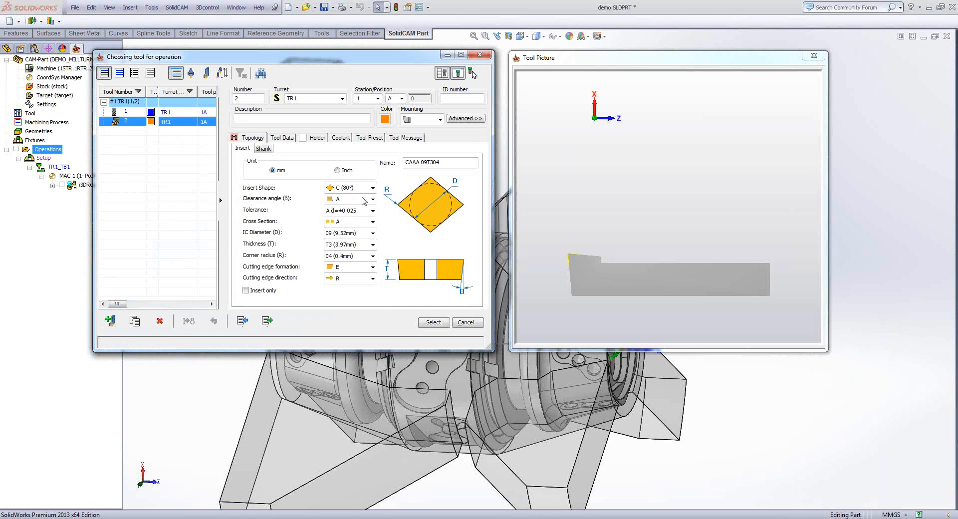
left_click(263, 149)
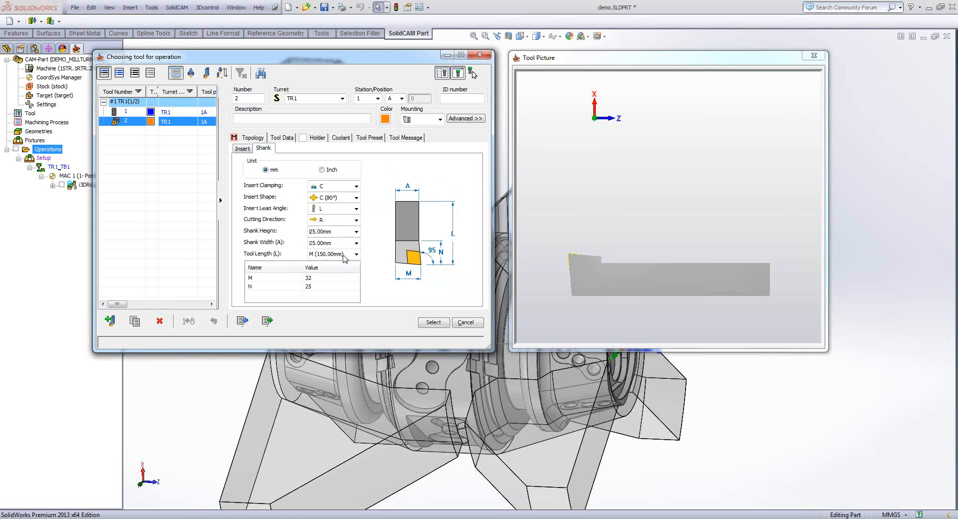
left_click(242, 149)
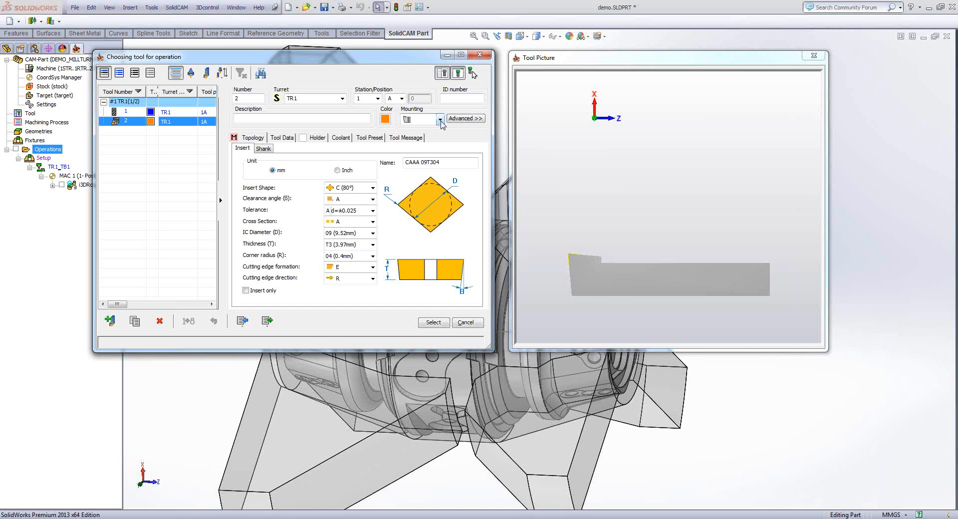
- Set the turning tool's mounting tip position to Z -150 and X 32, and select the tool for the operation
left_click(466, 119)
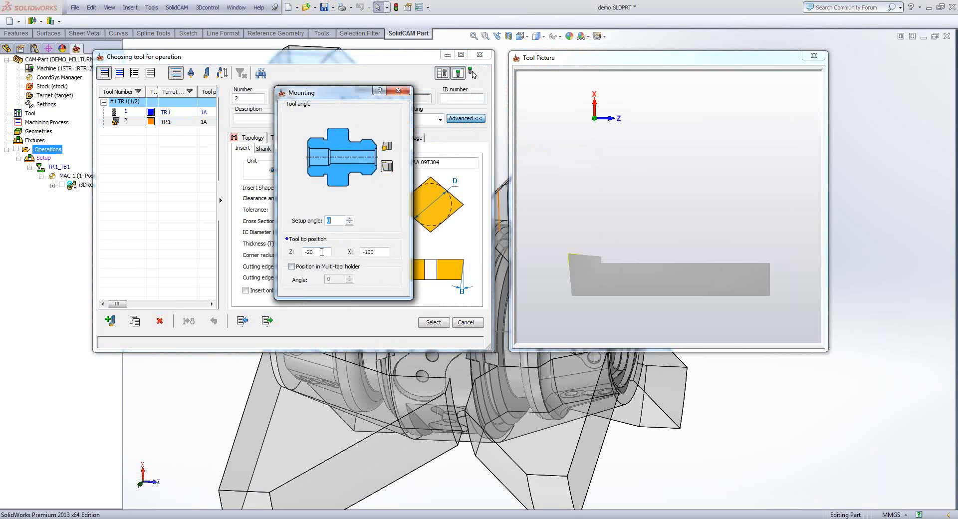
double_click(325, 253)
type("-150")
left_click(380, 252)
double_click(380, 251)
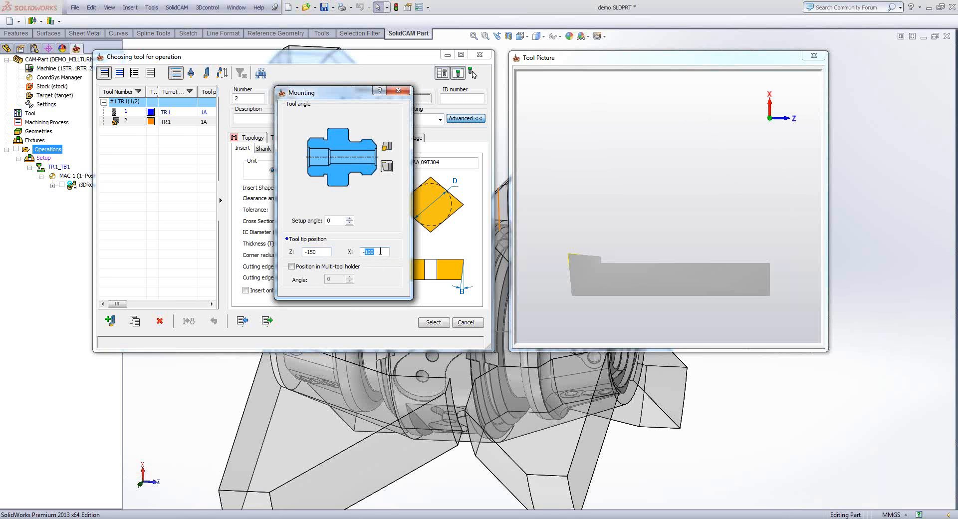
type("-32")
key("Left")
key("BackSpace")
left_click(322, 252)
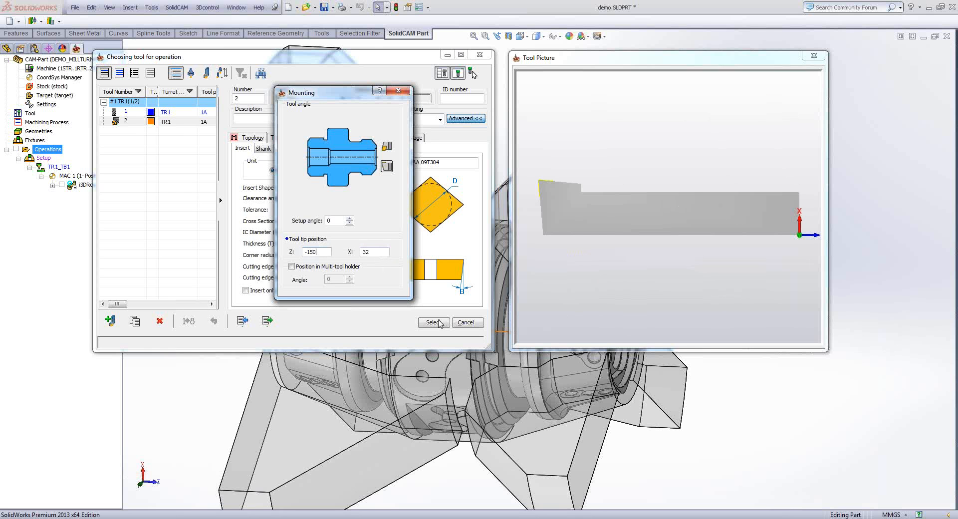
left_click(433, 322)
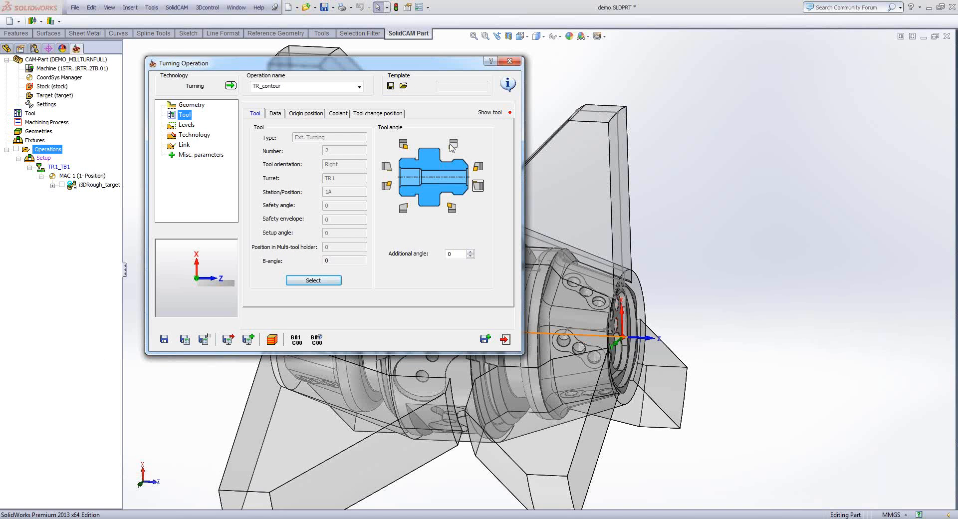
- Orient the tool vertically above the part's front end and display an enlarged tool picture to check it
left_click(452, 145)
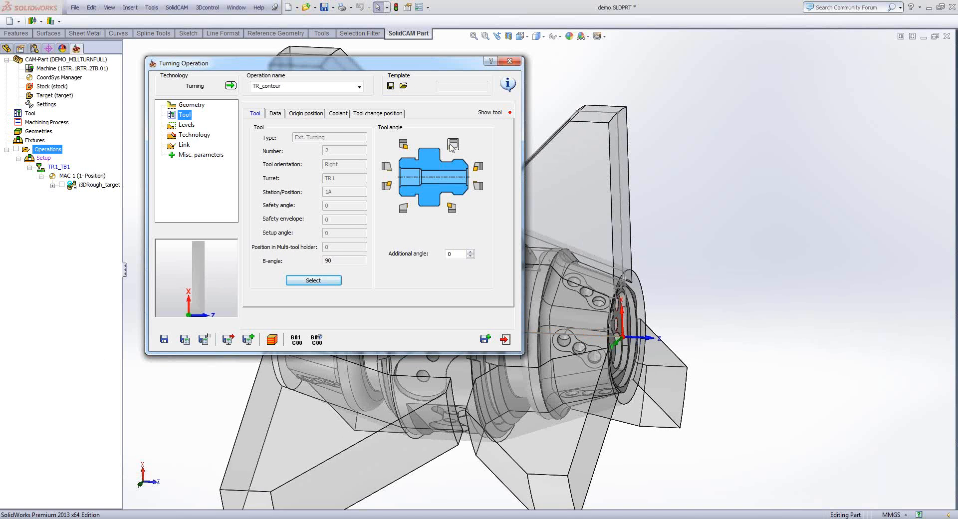
left_click(489, 113)
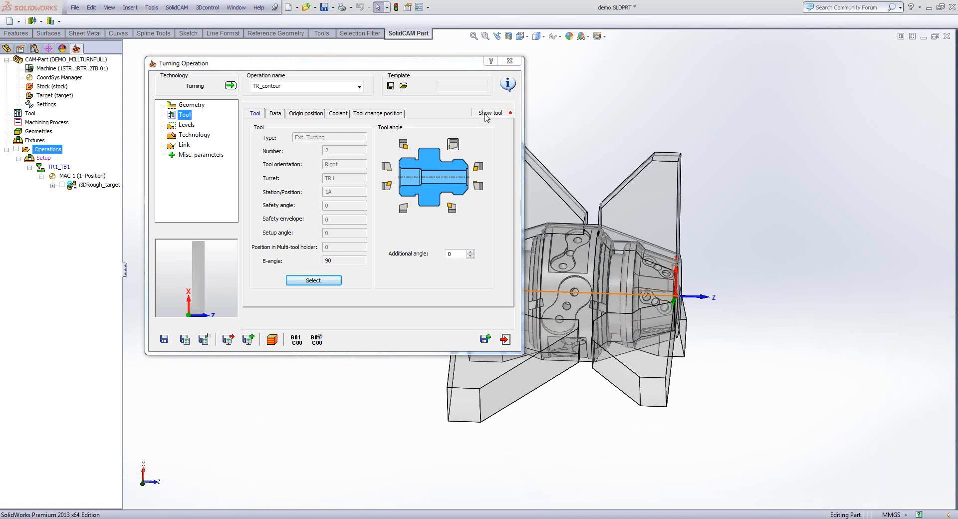
left_click_drag(319, 114, 627, 66)
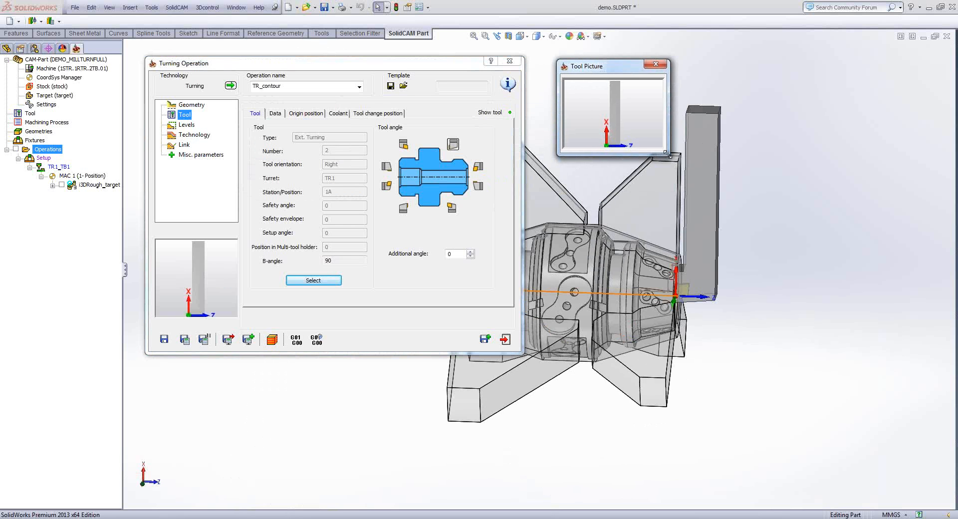
left_click_drag(670, 156, 694, 233)
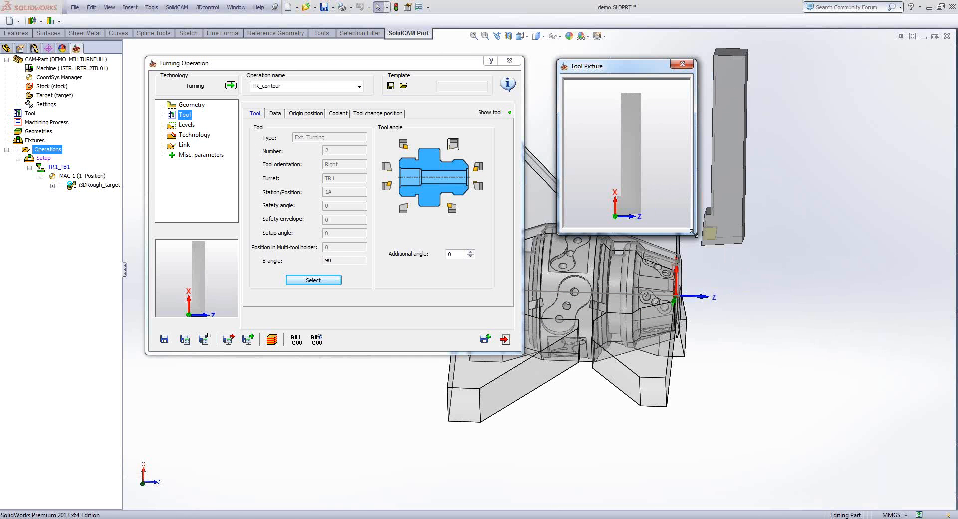
left_click_drag(698, 241, 844, 376)
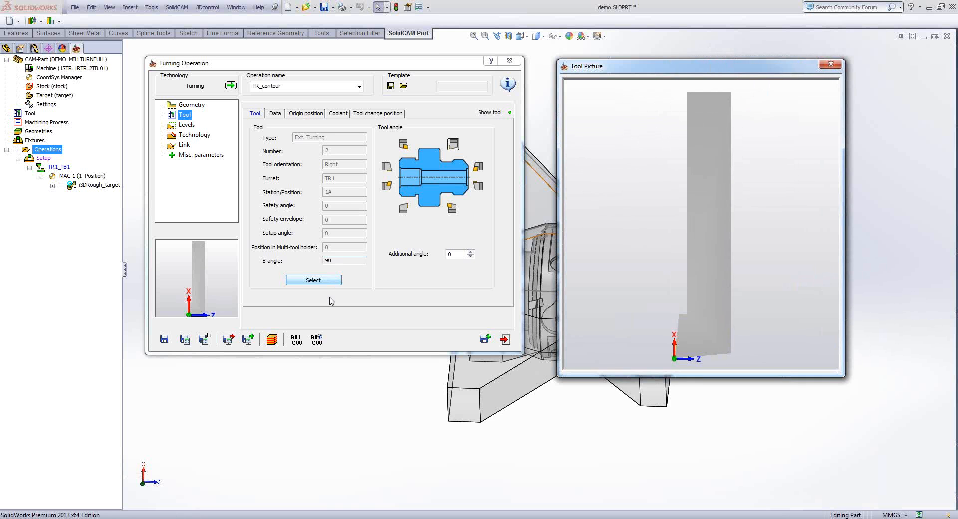
- Set Smooth roughing with equal steps, a step down of 2 and adaptive step down for the turning operation
left_click(188, 125)
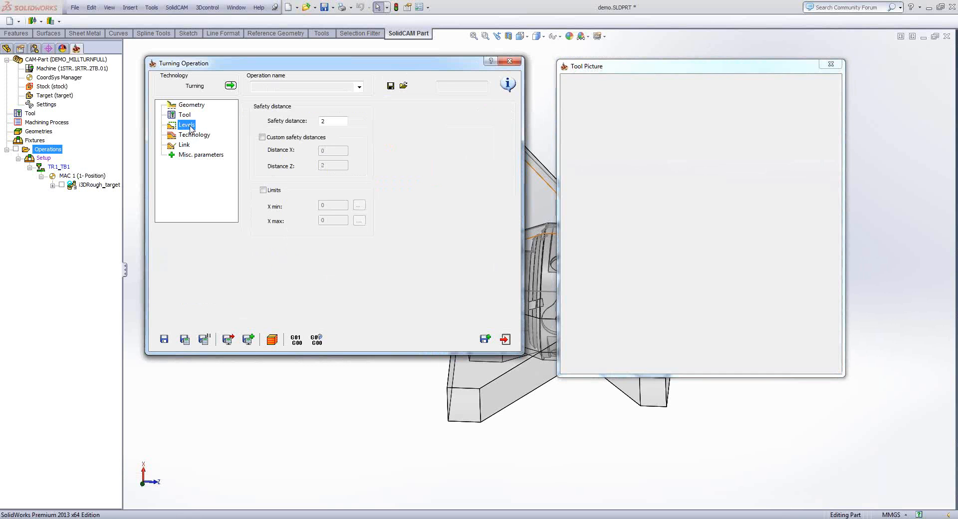
left_click(193, 134)
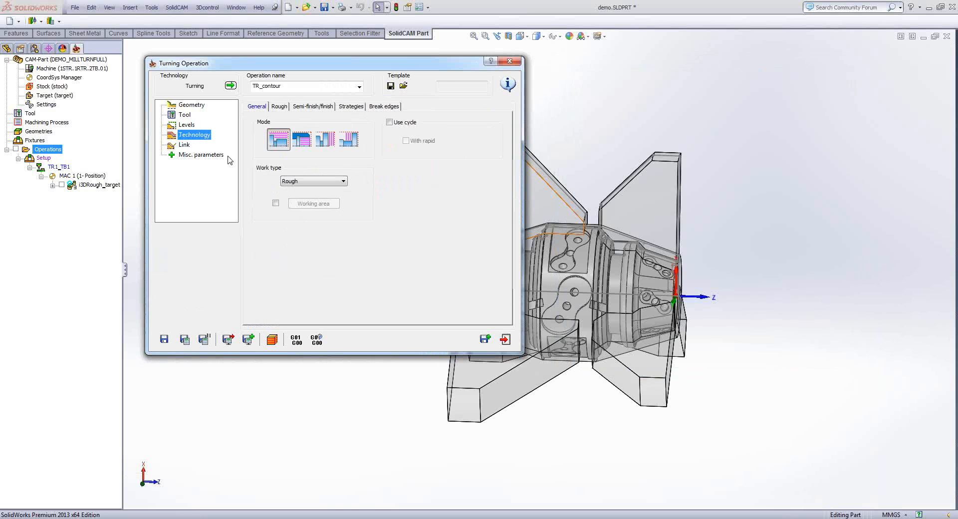
left_click(280, 106)
left_click(310, 134)
left_click(299, 146)
left_click(281, 164)
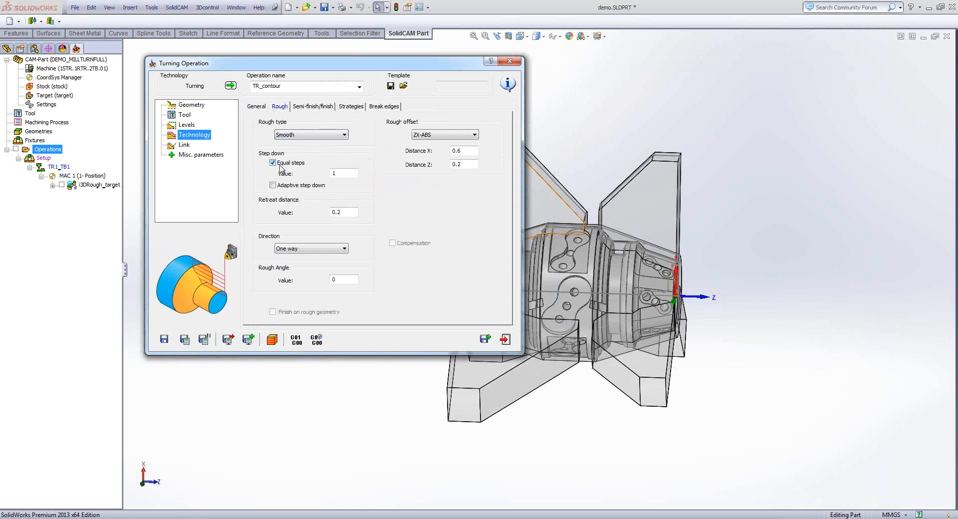
left_click(273, 185)
left_click(352, 173)
type("2")
left_click(347, 213)
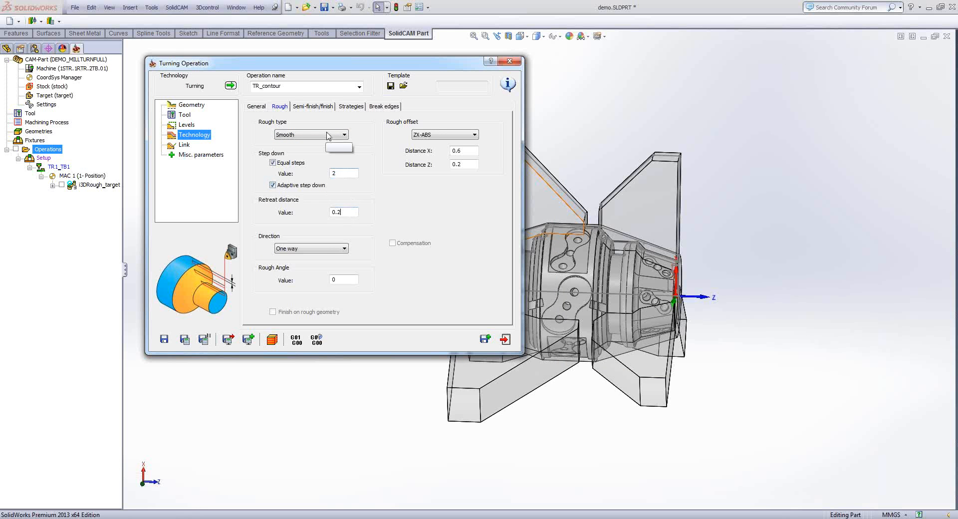
- Set the finish to the ISO-Turning method on rest material only with compensation, and save and calculate the operation
left_click(320, 107)
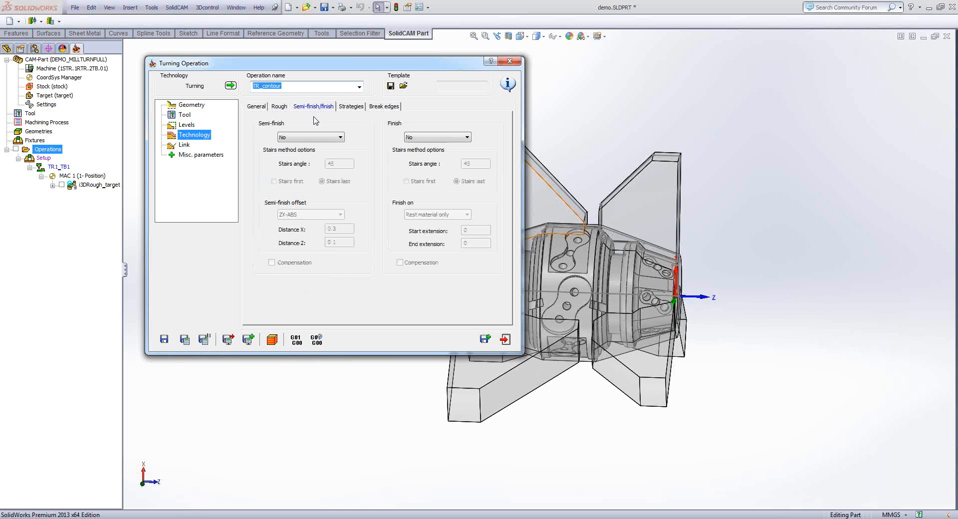
left_click(434, 138)
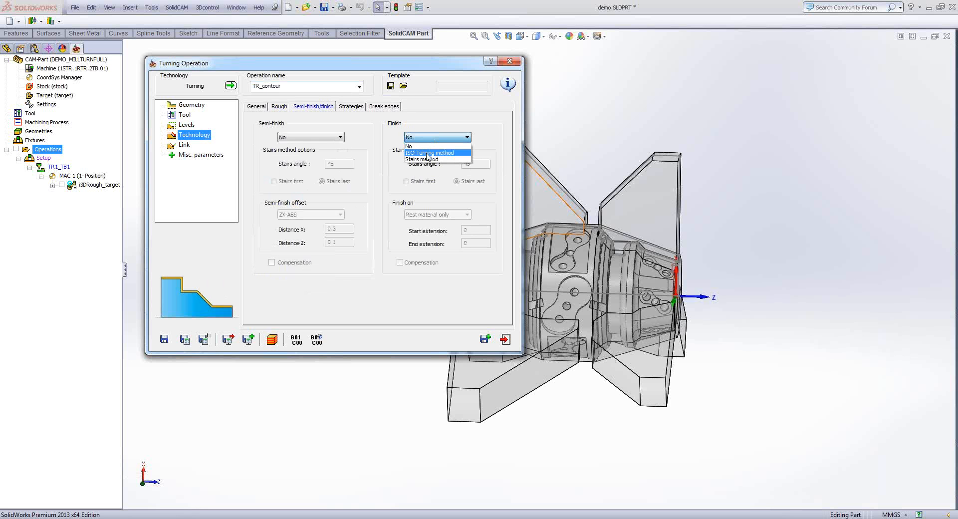
left_click(427, 155)
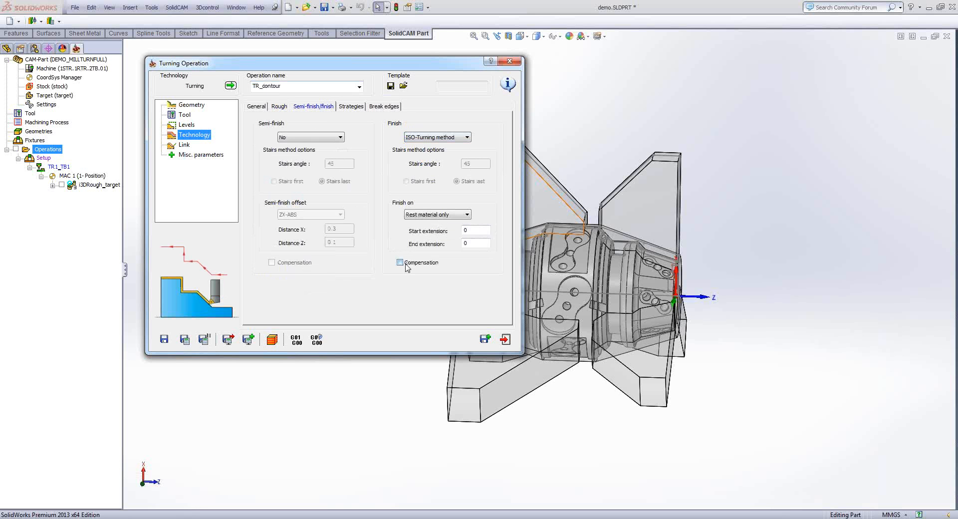
left_click(406, 265)
left_click(185, 340)
- Open the machine simulation of the turning operation, view the part from the side and display the tool path
left_click(272, 340)
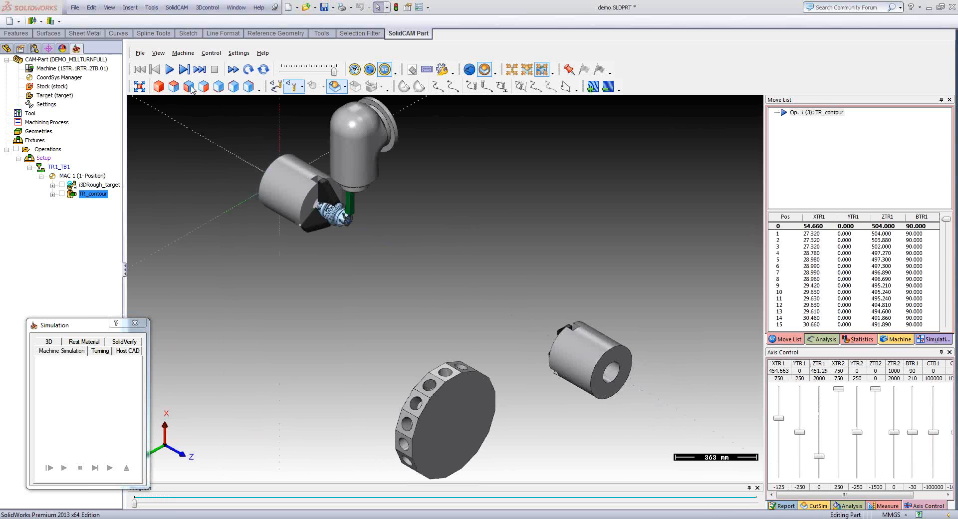
left_click(190, 88)
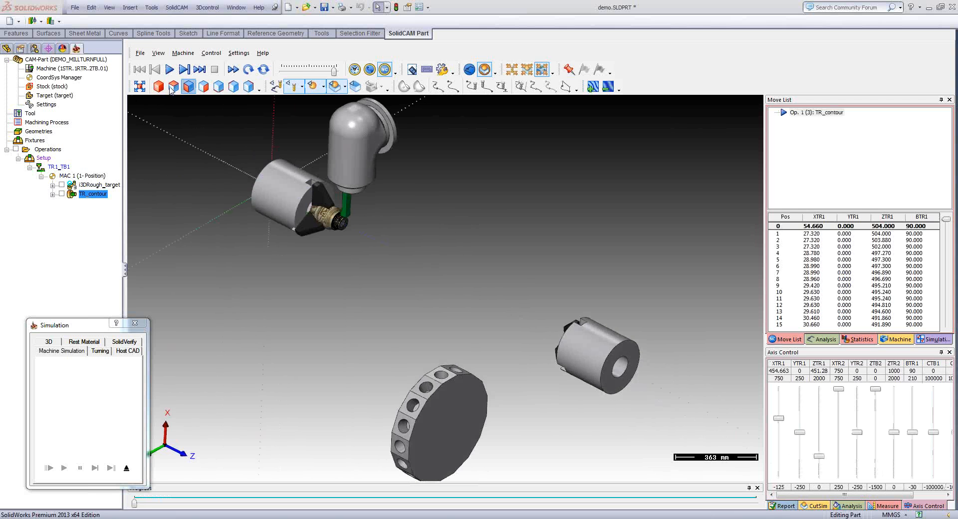
left_click(173, 87)
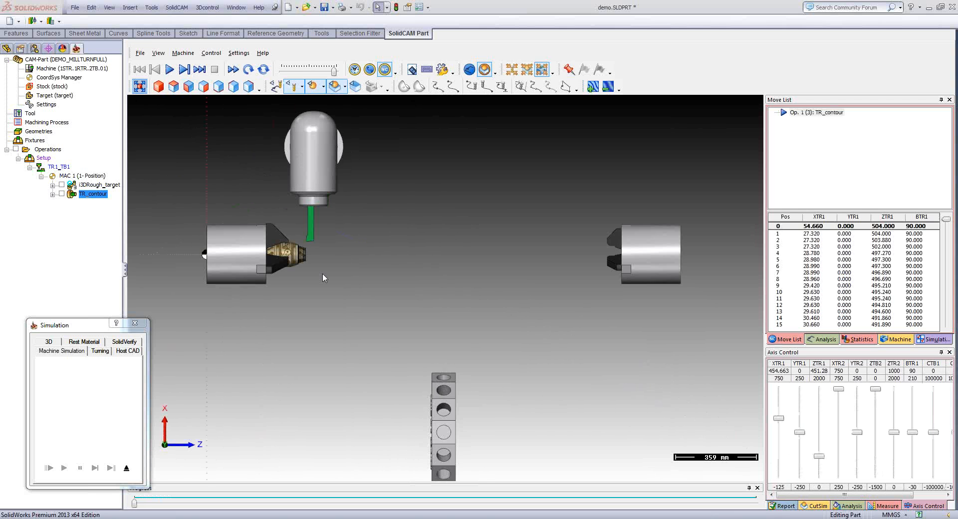
left_click(186, 88)
middle_click_drag(309, 194, 420, 254, "ctrl")
middle_click_drag(430, 319, 439, 206, "shift")
scroll(439, 206, "up", 3)
left_click(276, 86)
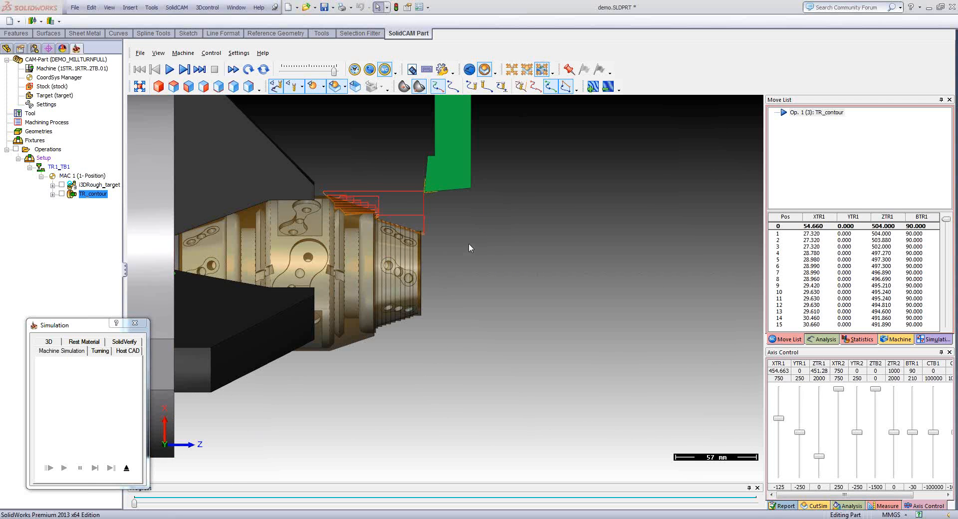
- Examine the turning passes along the front taper up close and run the simulation to its end
middle_click_drag(468, 243, 534, 288, "ctrl")
scroll(446, 241, "up", 8)
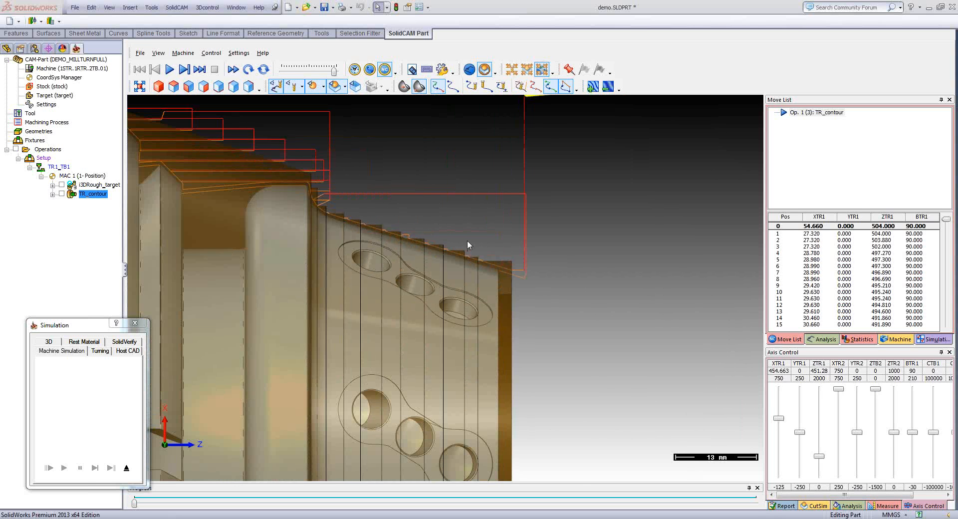
middle_click_drag(467, 241, 584, 334, "ctrl")
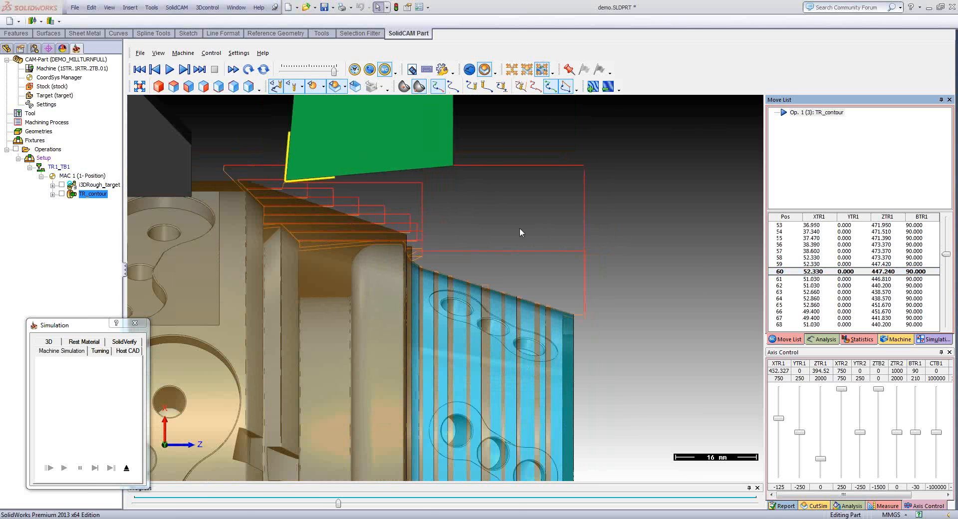
scroll(520, 228, "down", 5)
left_click(170, 69)
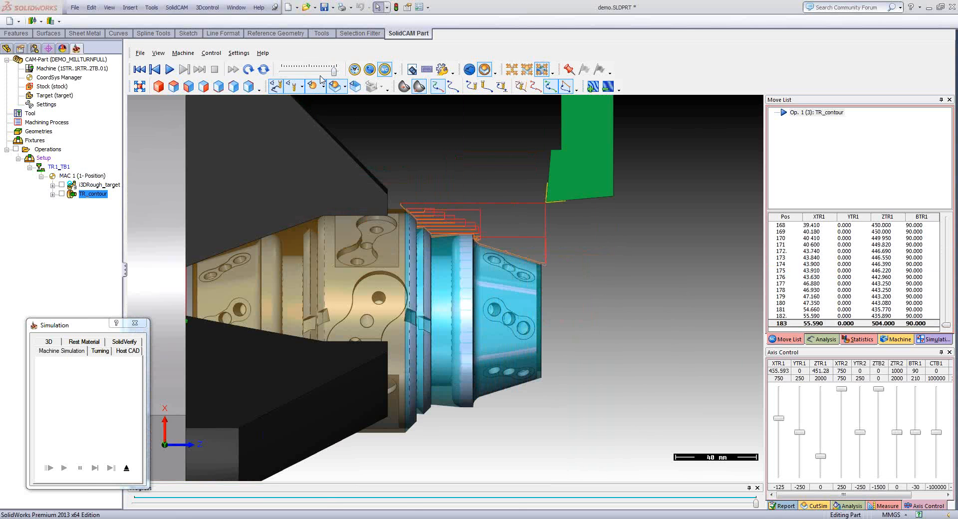
- Restart the turning simulation from the beginning and replay it at a reduced speed
left_click_drag(334, 70, 309, 74)
left_click(248, 69)
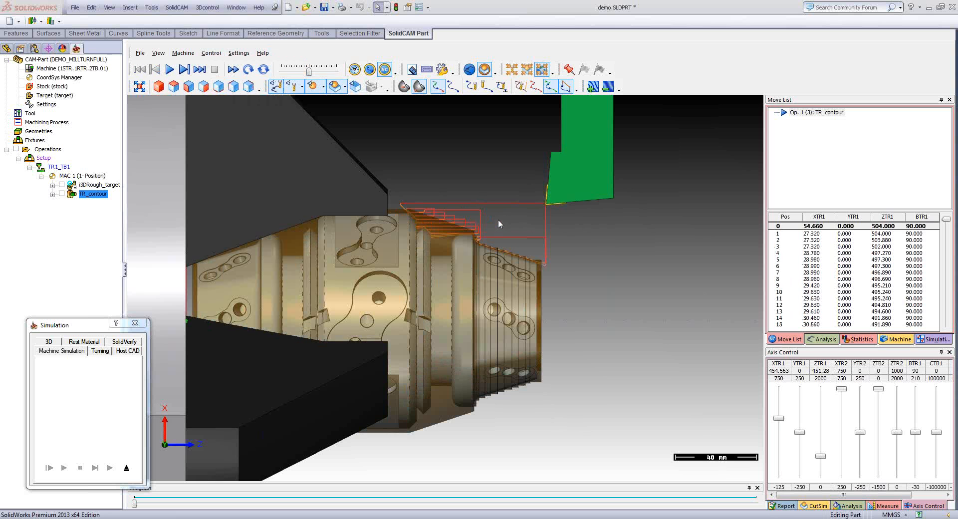
left_click(293, 74)
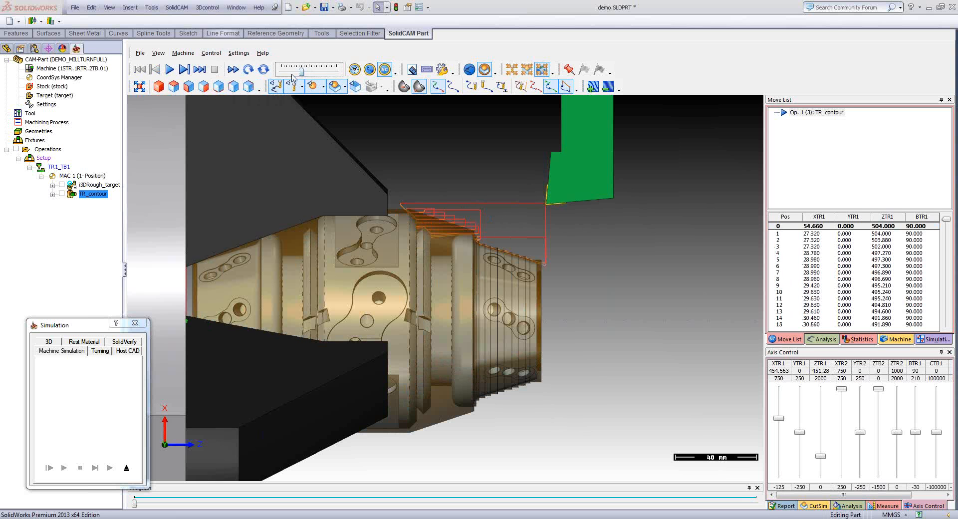
left_click(293, 74)
left_click(170, 72)
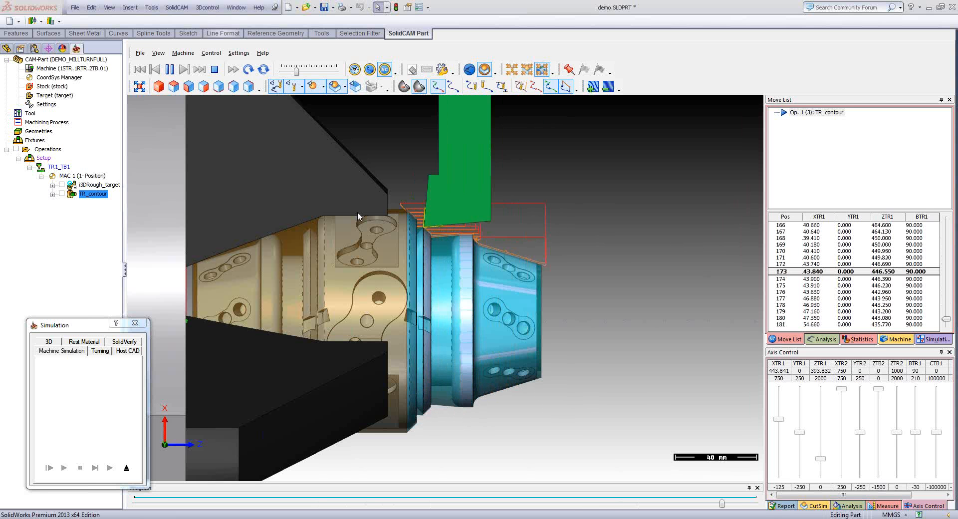
- Inspect the turned front section up close in an angled view and exit the simulation
middle_click_drag(615, 249, 565, 264)
scroll(565, 268, "up", 5)
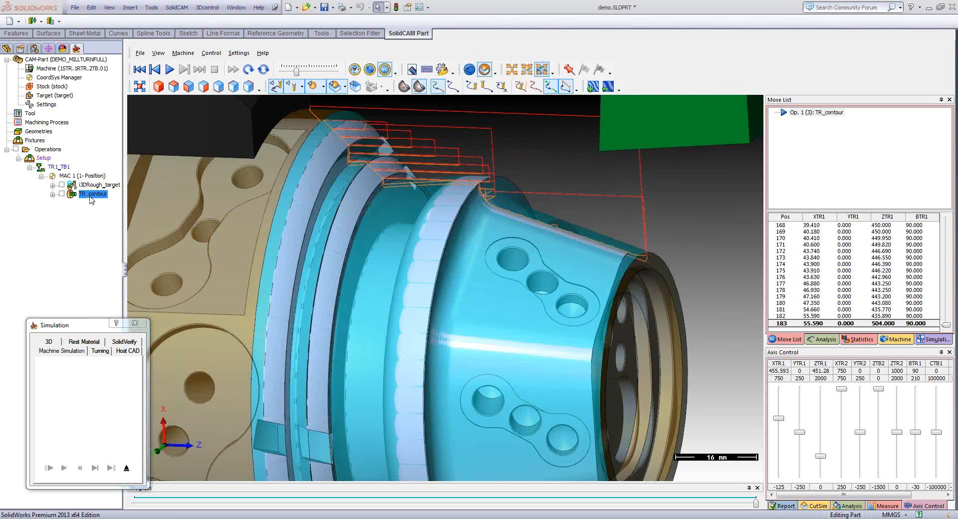
left_click(127, 469)
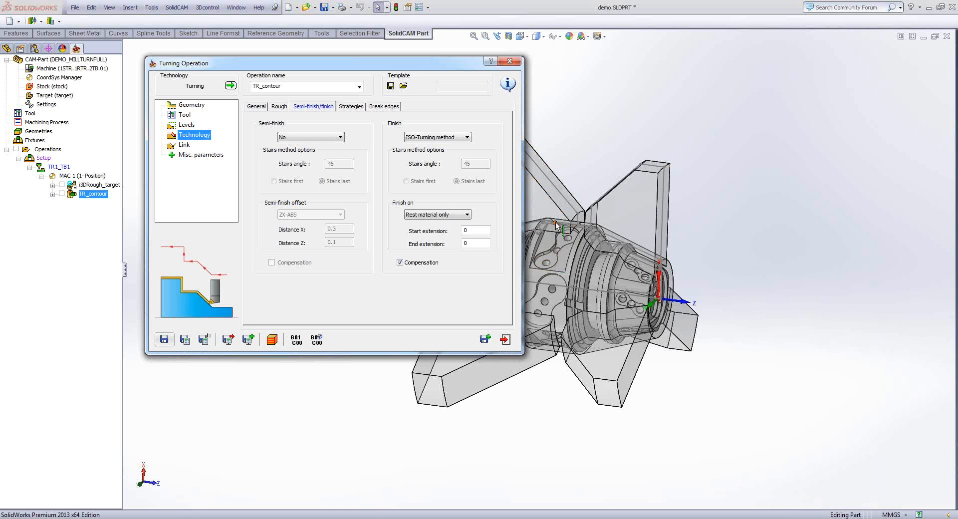
- Leave the turning operation and add a Machine Control operation to the CAM-Part's operations
middle_click_drag(555, 222, 401, 319)
right_click(50, 149)
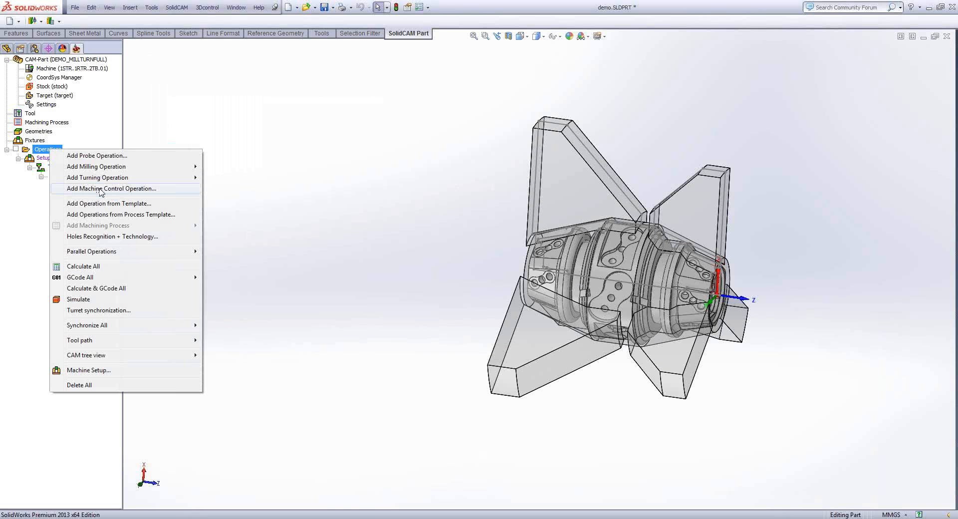
left_click(100, 189)
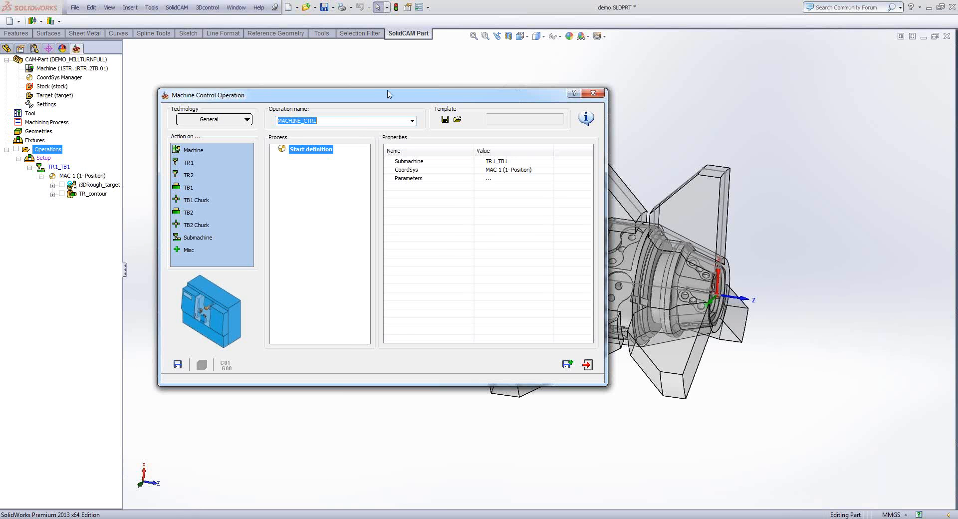
- Add a TR1 action to the process and give it a rapid Movement to X 750, Y 0, Z 1000 and B 0
left_click_drag(388, 94, 370, 58)
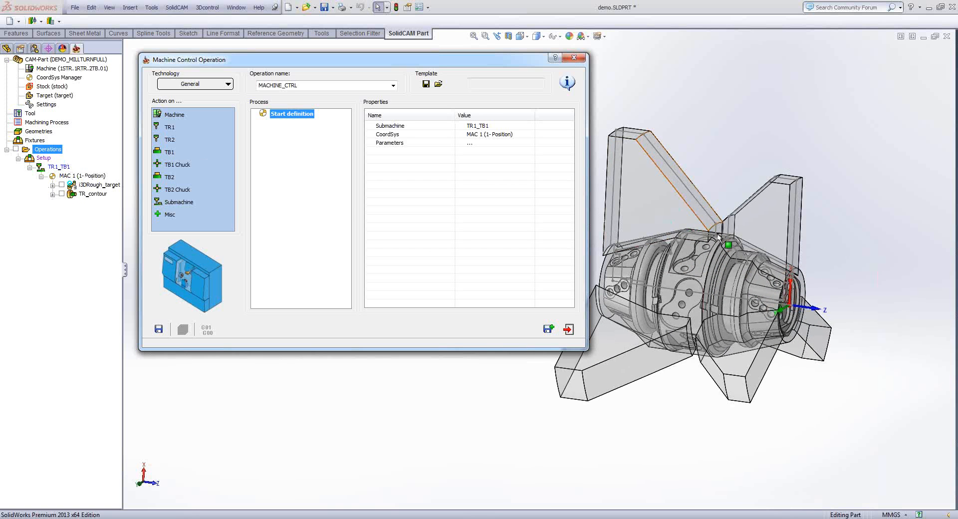
middle_click_drag(860, 377, 816, 281)
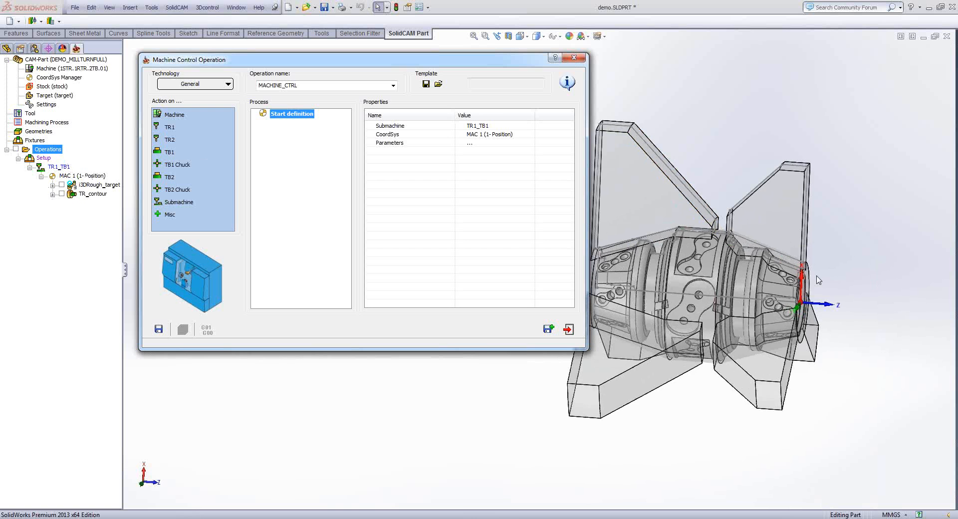
scroll(819, 280, "down", 3)
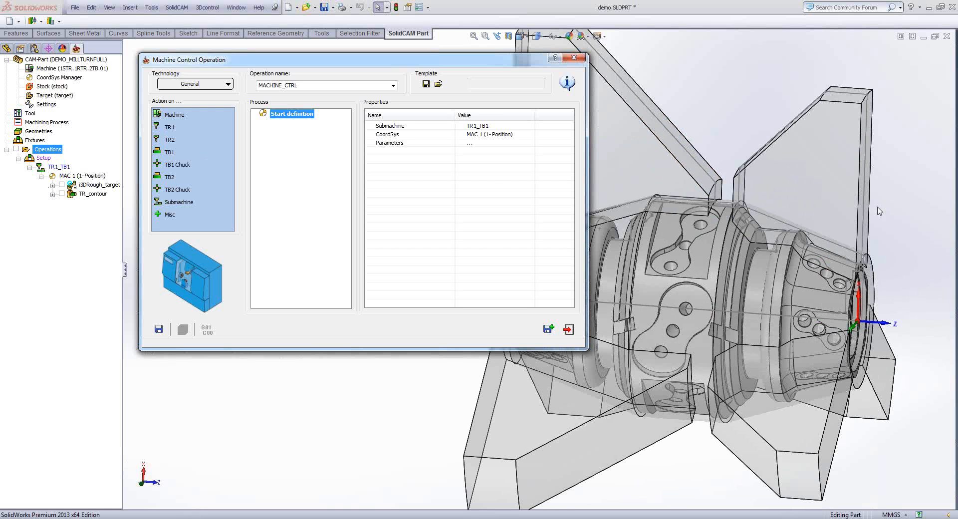
scroll(879, 211, "up", 3)
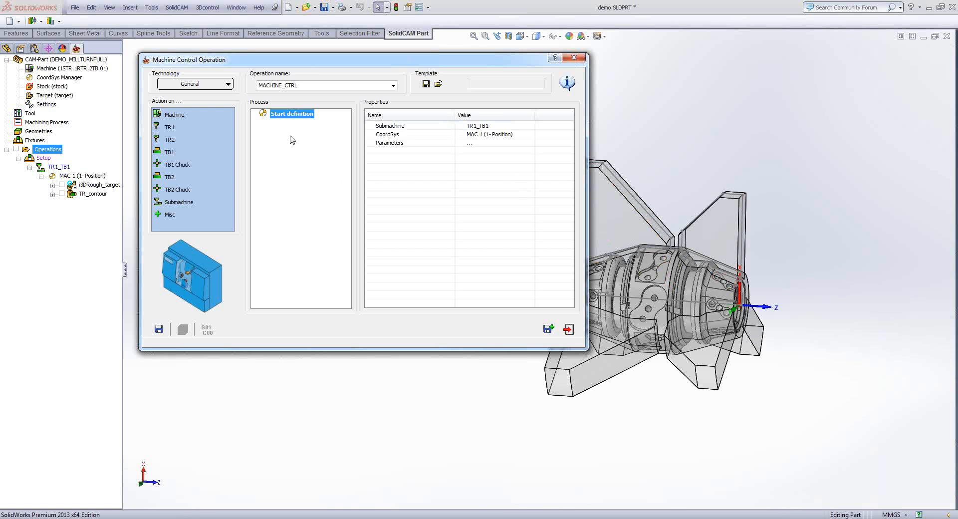
left_click_drag(165, 128, 288, 142)
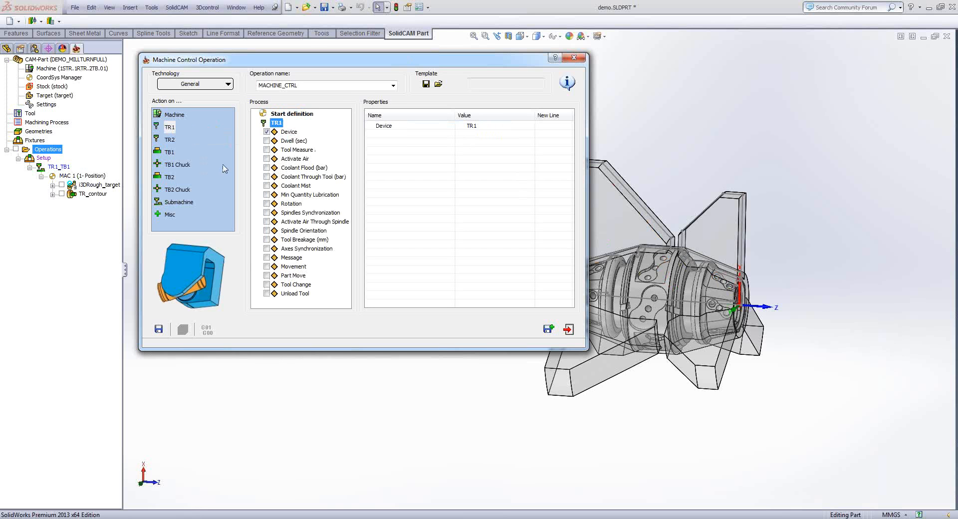
left_click(266, 266)
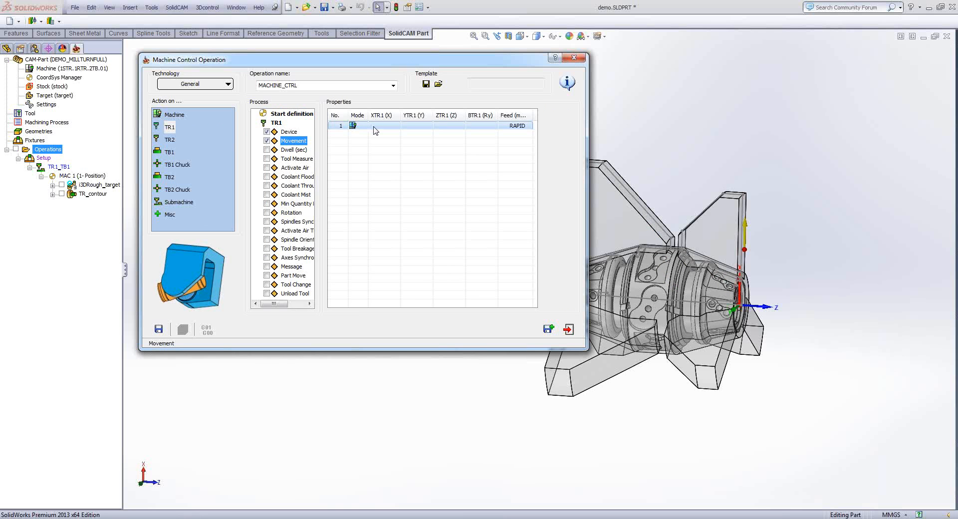
right_click(376, 129)
left_click(419, 232)
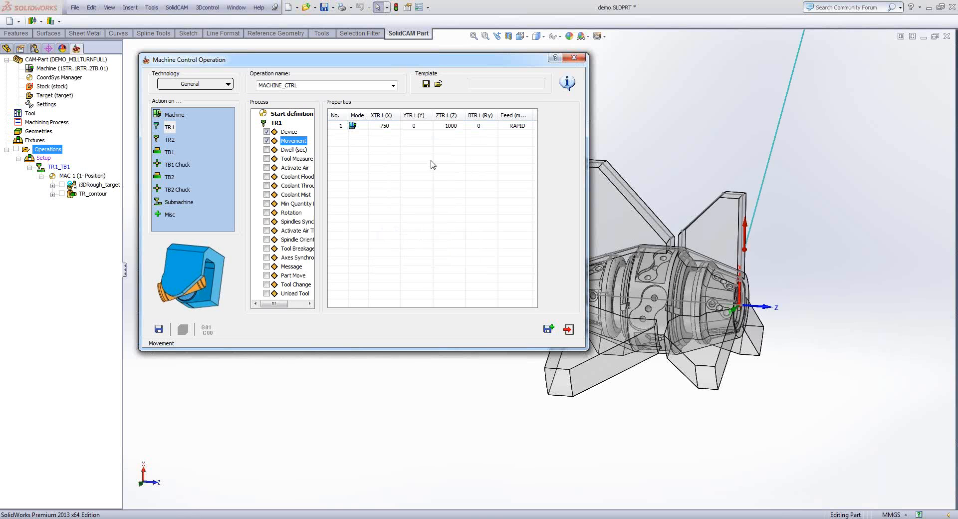
scroll(673, 177, "up", 6)
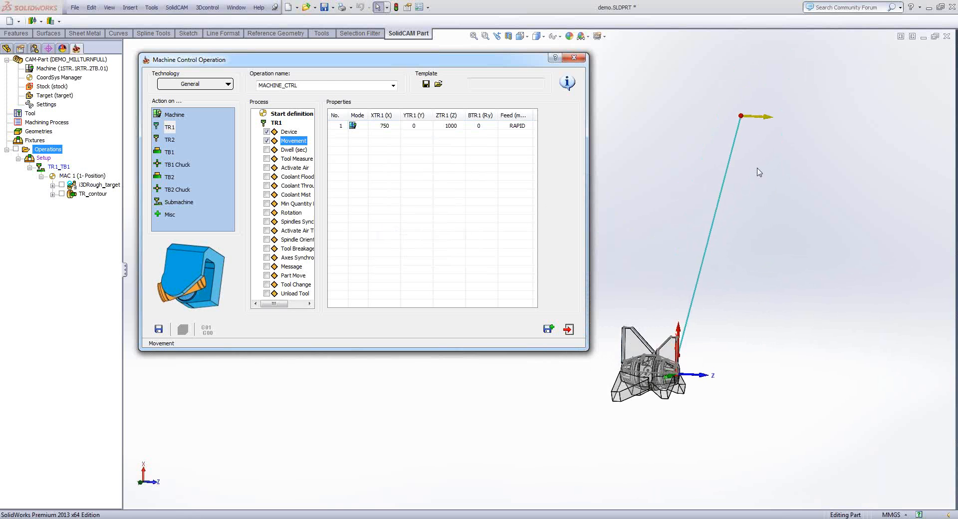
scroll(757, 168, "down", 2)
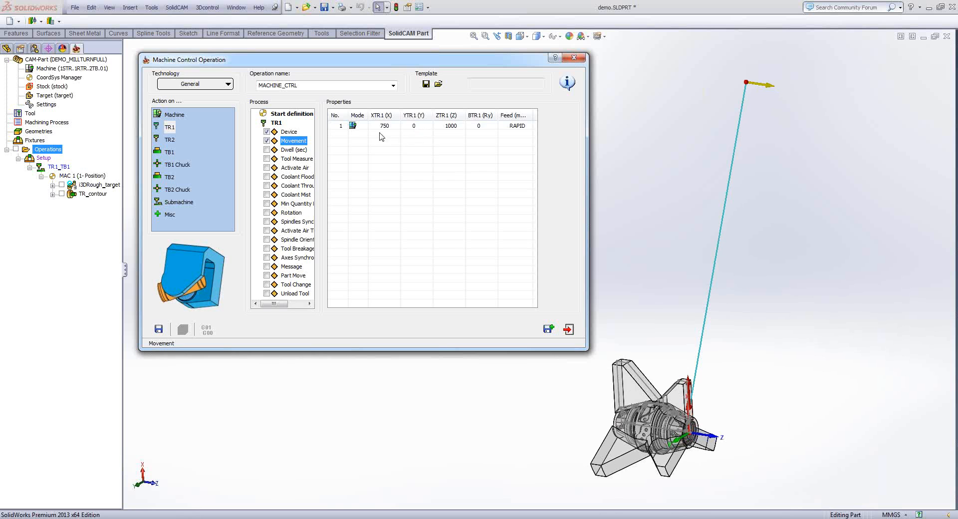
- Clear the Y and Z values from TR1's first movement and enter Z 1000 as a separate second movement
left_click(419, 126)
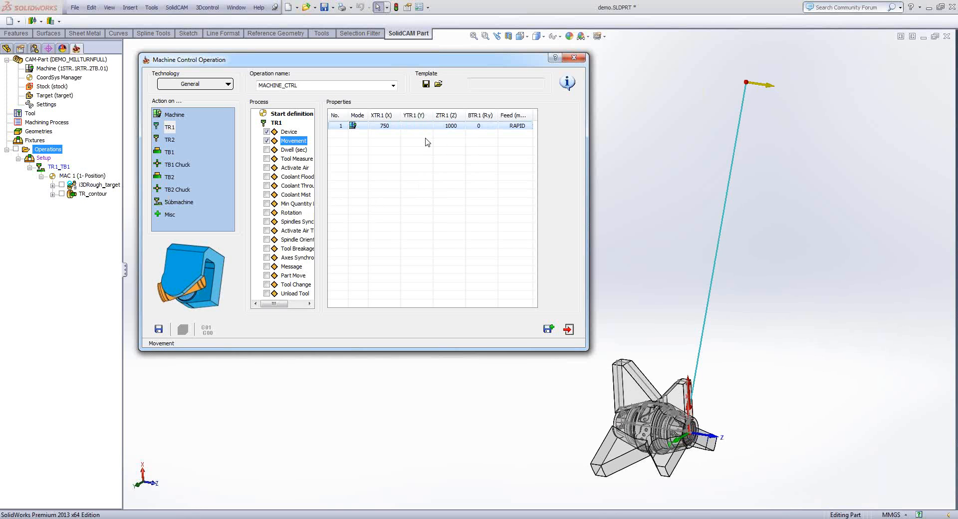
left_click(452, 126)
key("Delete")
left_click(449, 140)
left_click(445, 134)
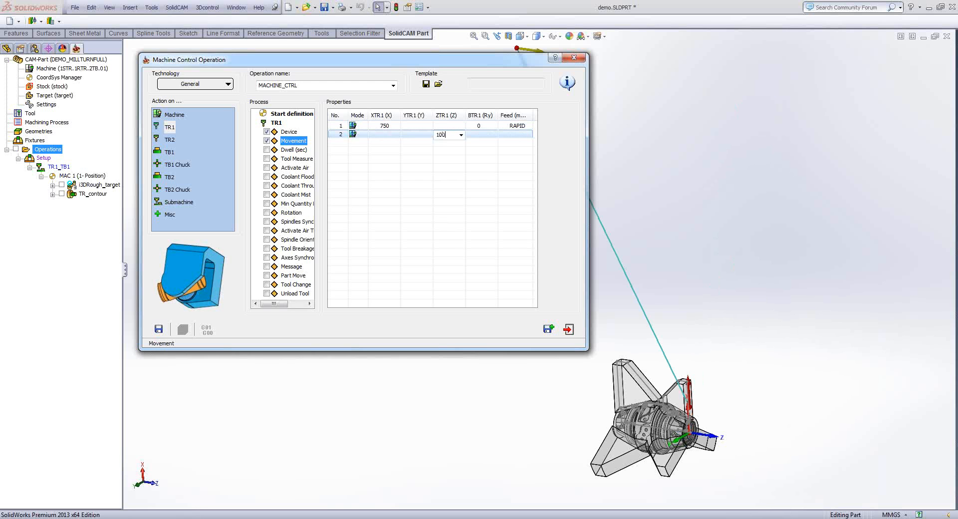
left_click(464, 165)
- Shift TR1's B value of 0 from the first movement to a third one, and save the machine control operation
left_click(482, 127)
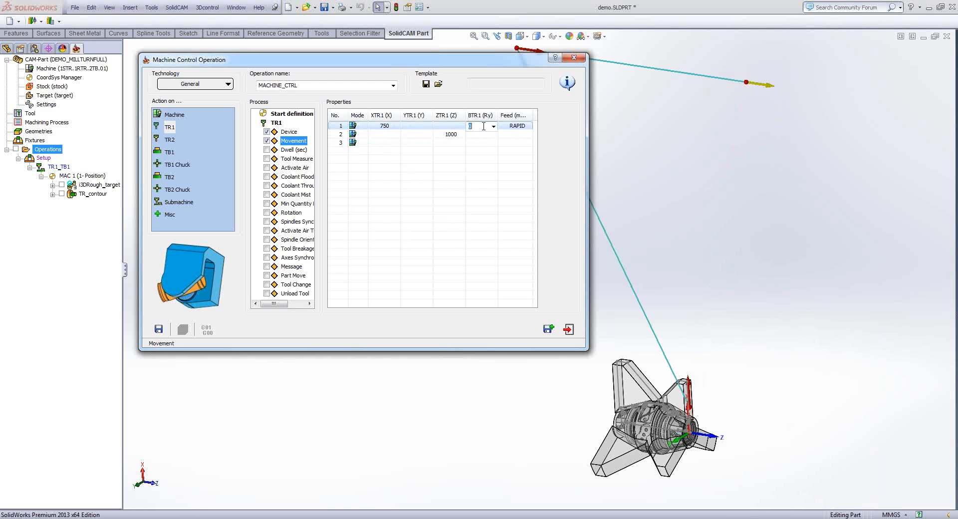
key("Delete")
left_click(480, 143)
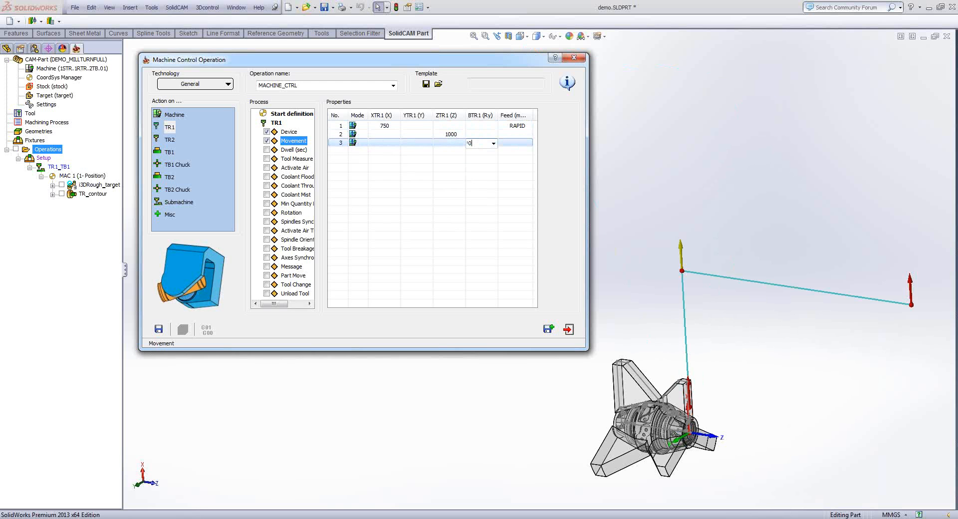
left_click(445, 202)
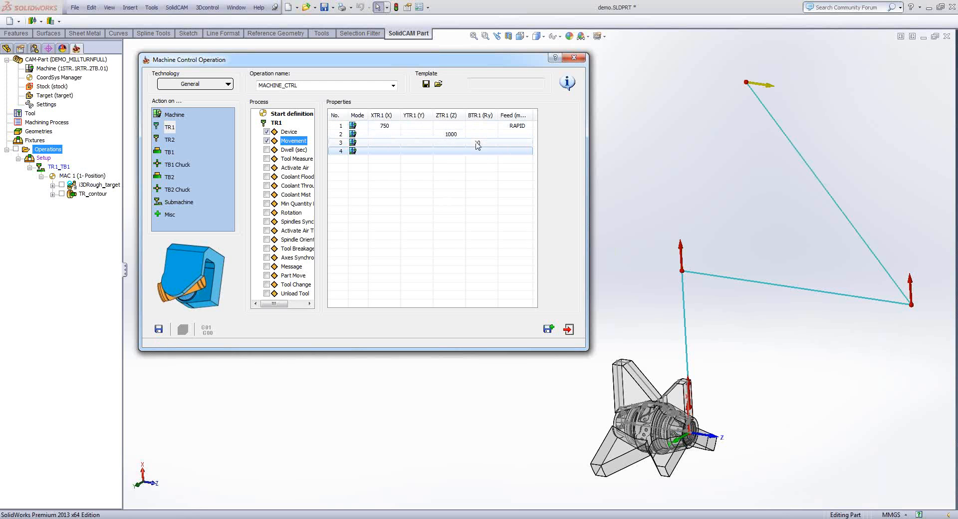
left_click(426, 181)
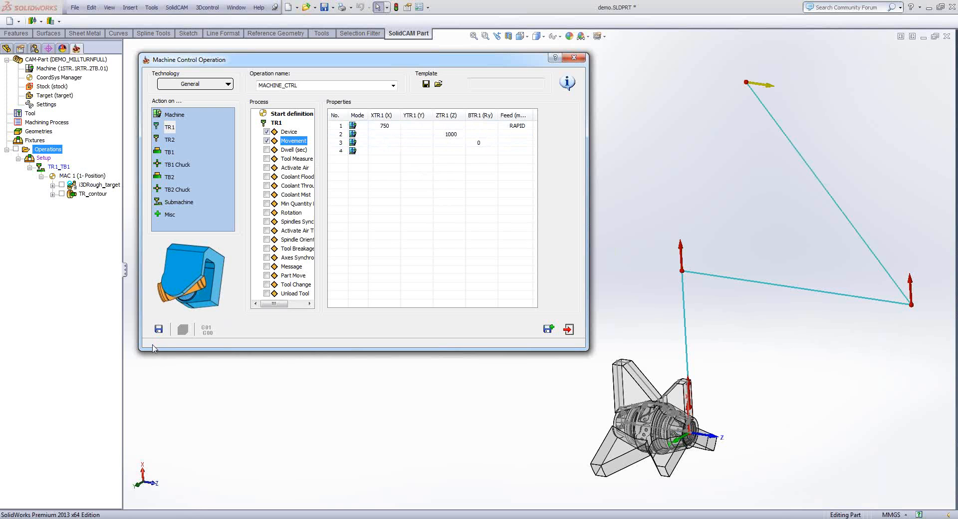
left_click(159, 330)
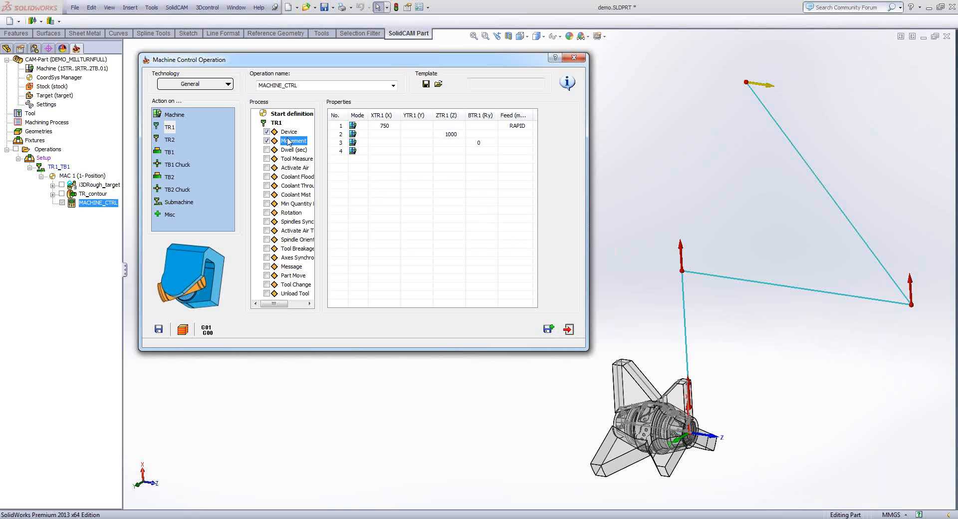
left_click(276, 123)
double_click(276, 123)
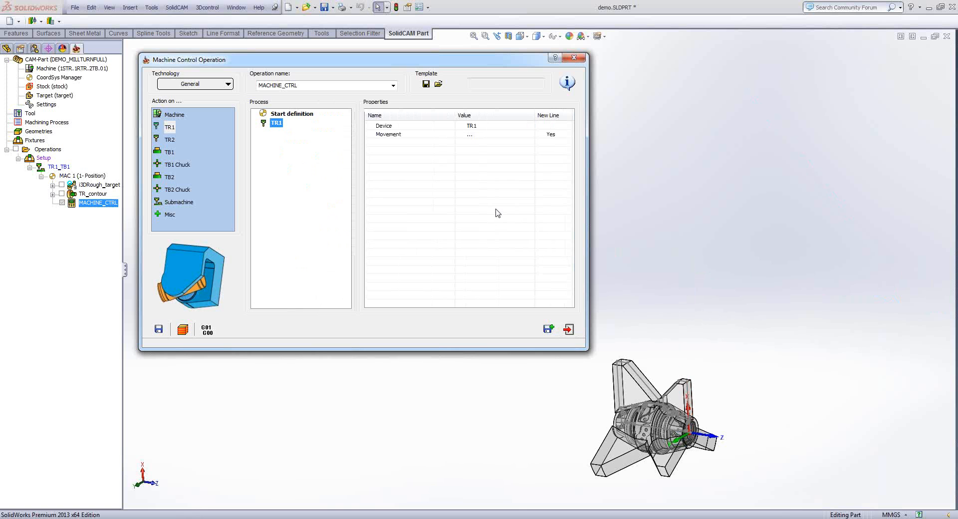
- Add a TB2 action to the process with its Working Mode set to TURNING
scroll(758, 344, "down", 3)
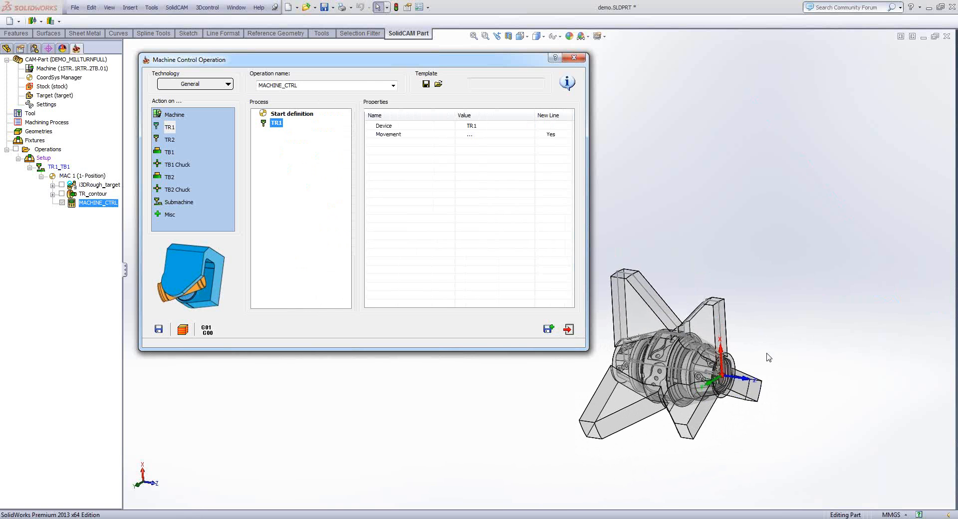
scroll(769, 357, "down", 2)
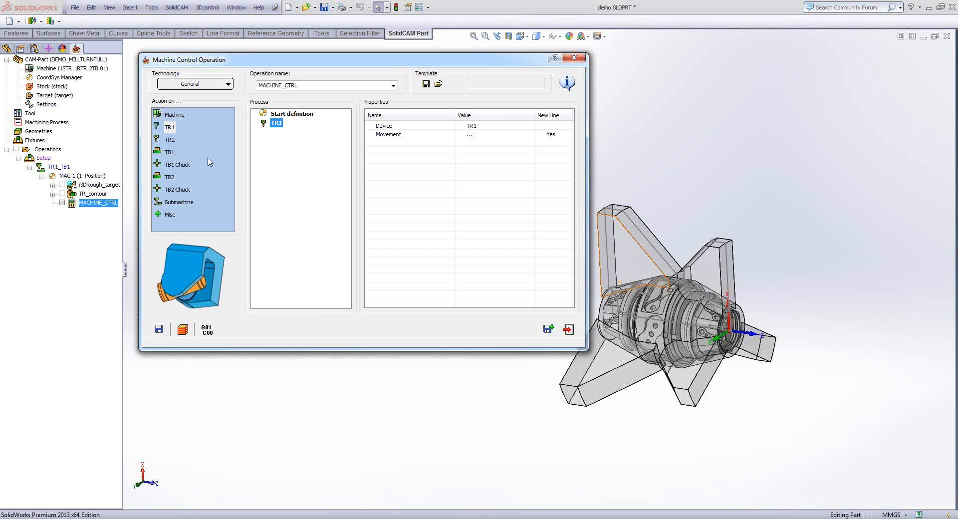
left_click(170, 177)
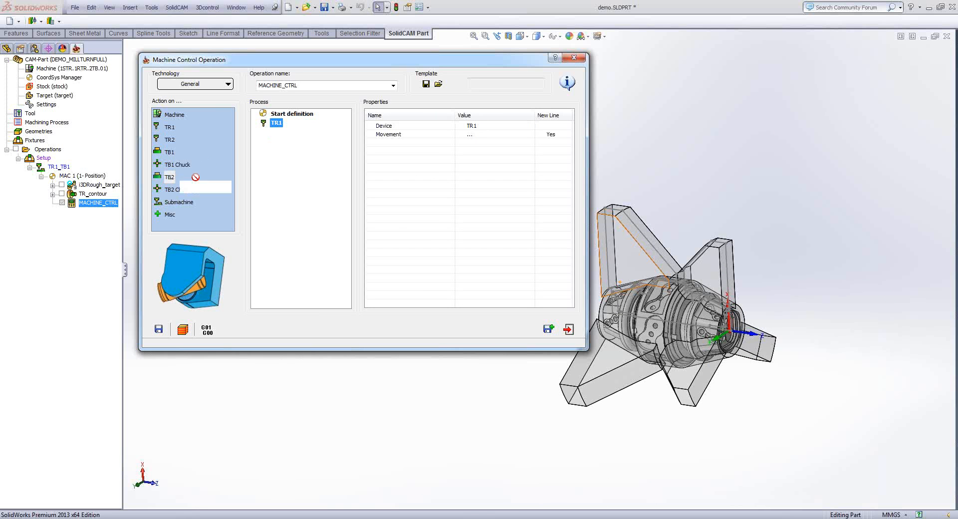
left_click(267, 222)
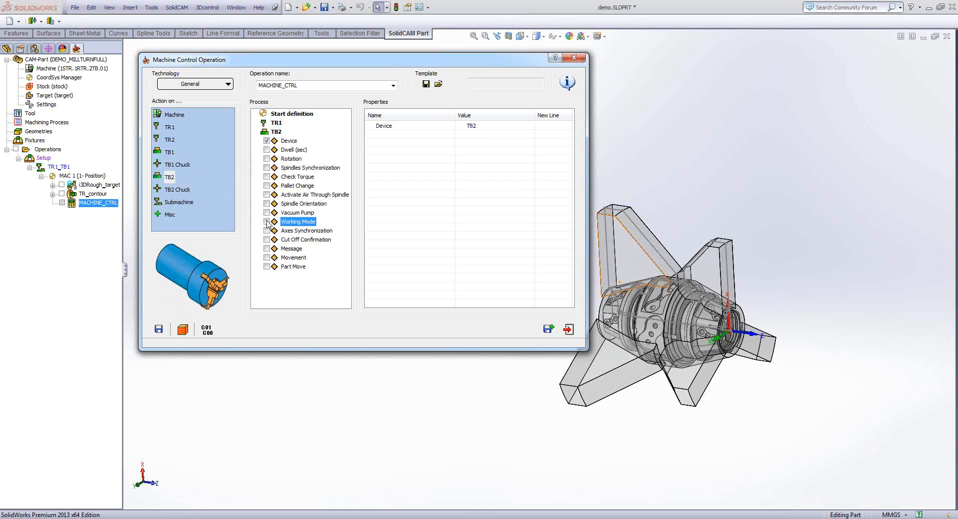
left_click(488, 129)
left_click(488, 129)
left_click(480, 141)
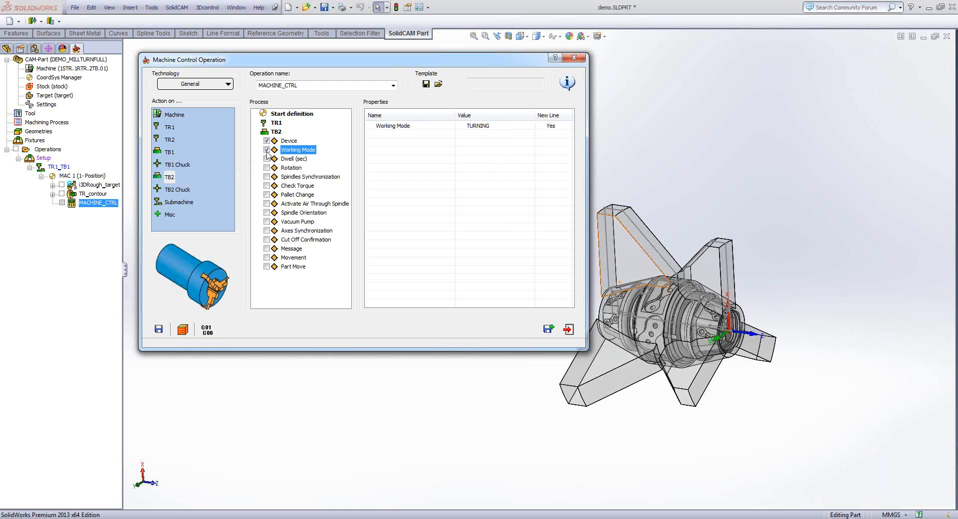
left_click(276, 132)
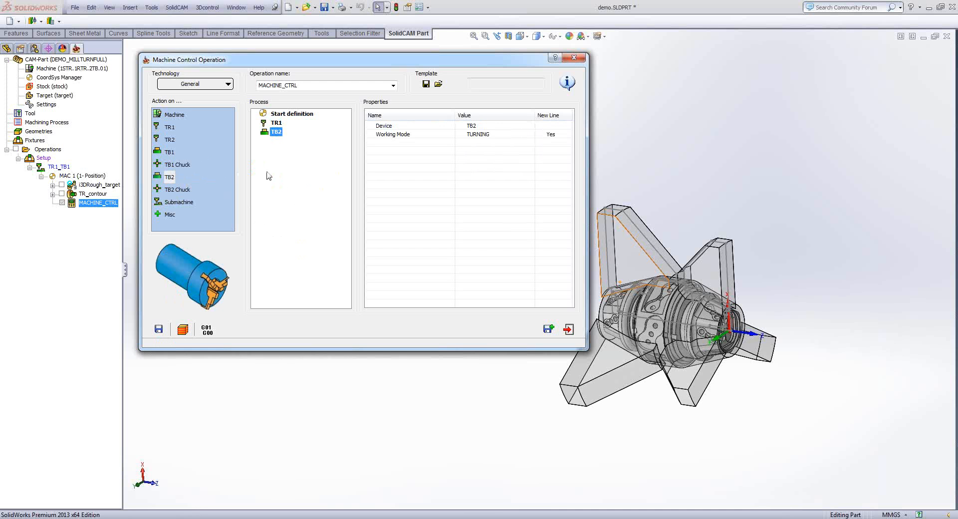
- Add a TB2 Chuck action to the process with its Clamp set to OPEN
left_click(175, 191)
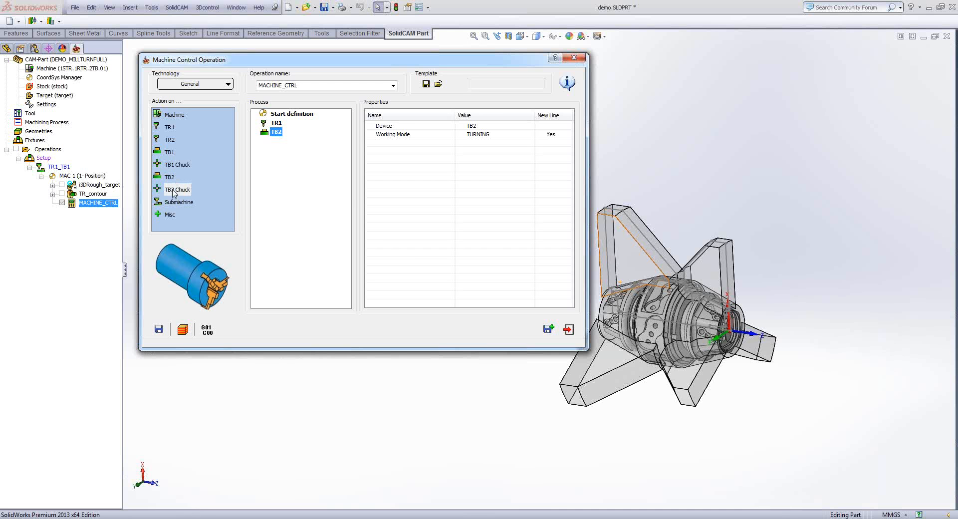
left_click(266, 168)
left_click(266, 168)
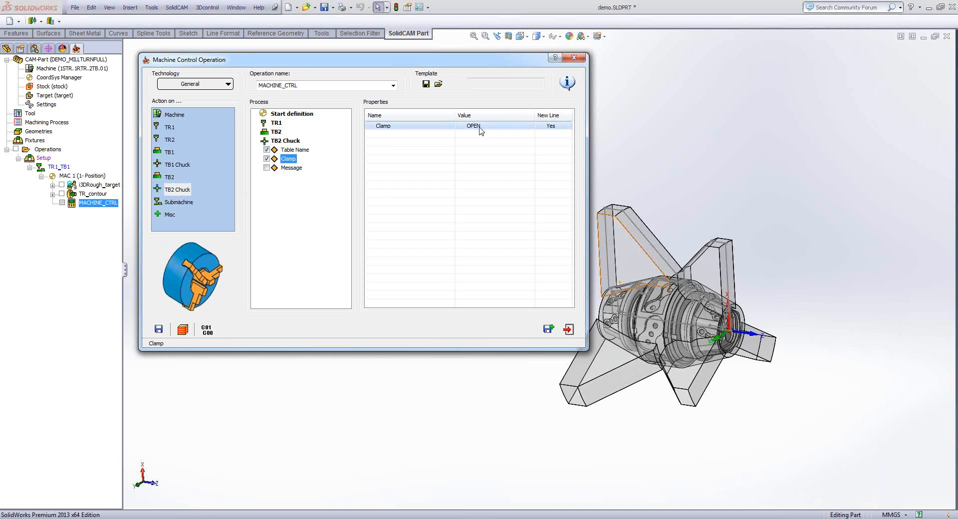
left_click(281, 141)
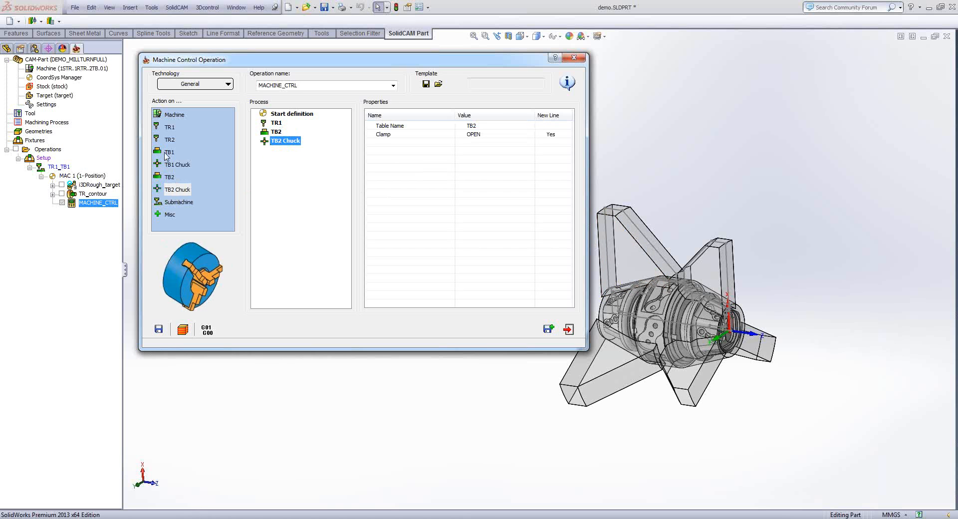
- Add a TB1 action with Spindles Synchronization ON and a CW Rotation at 500 RPM
left_click_drag(169, 152, 274, 177)
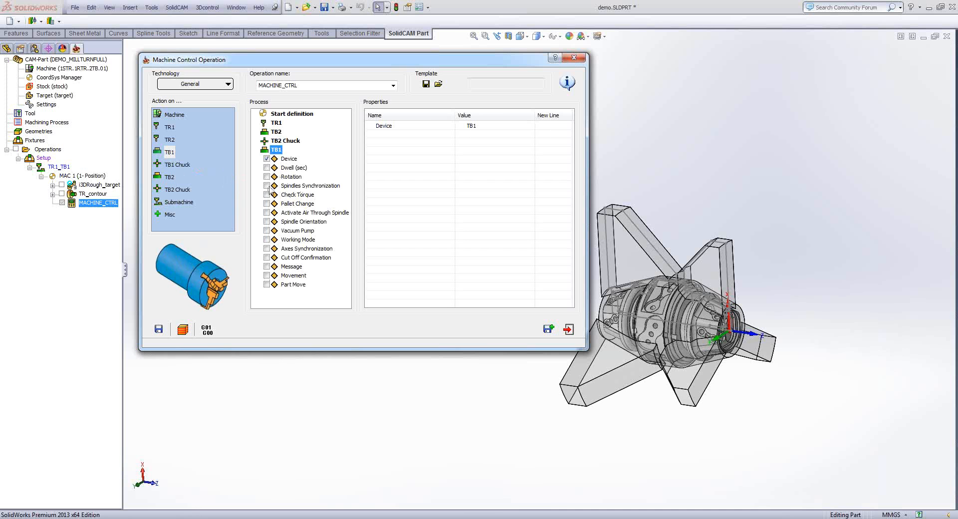
left_click(267, 186)
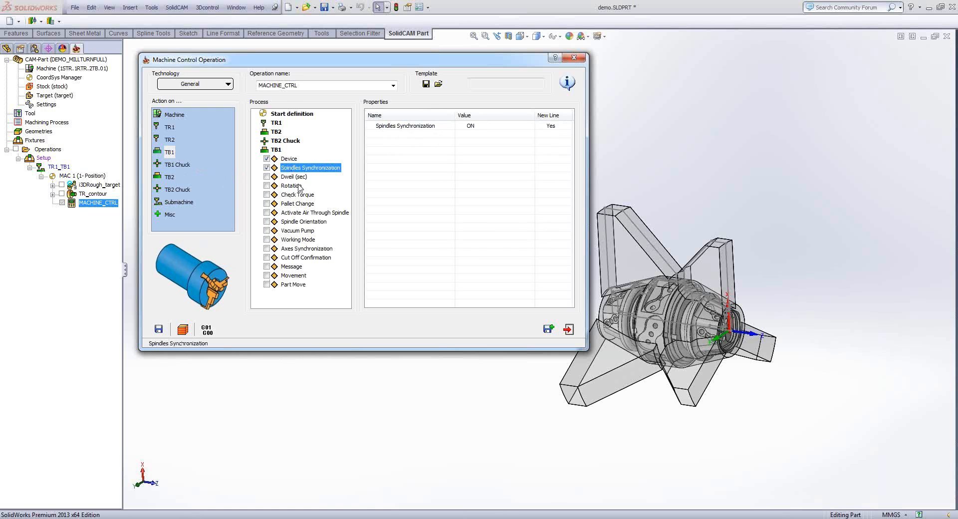
left_click(267, 186)
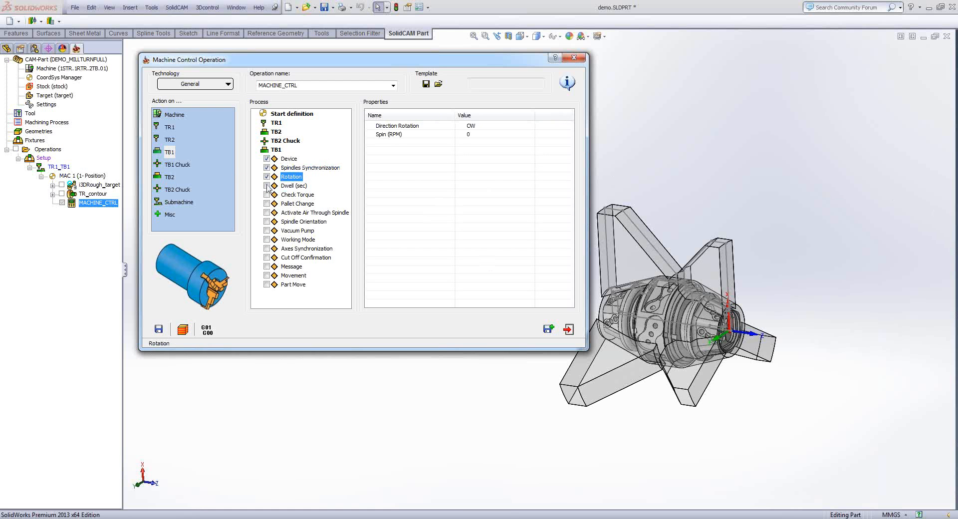
left_click(479, 135)
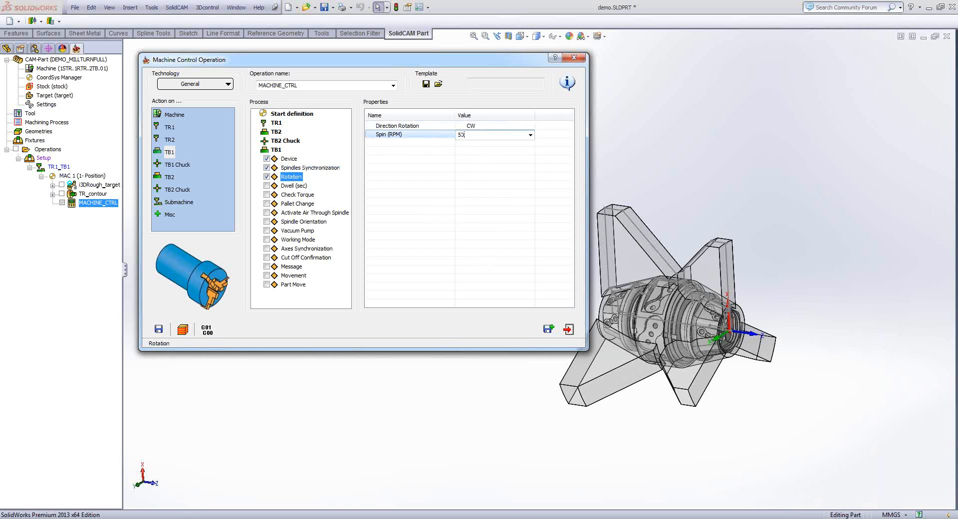
type("500")
left_click(394, 181)
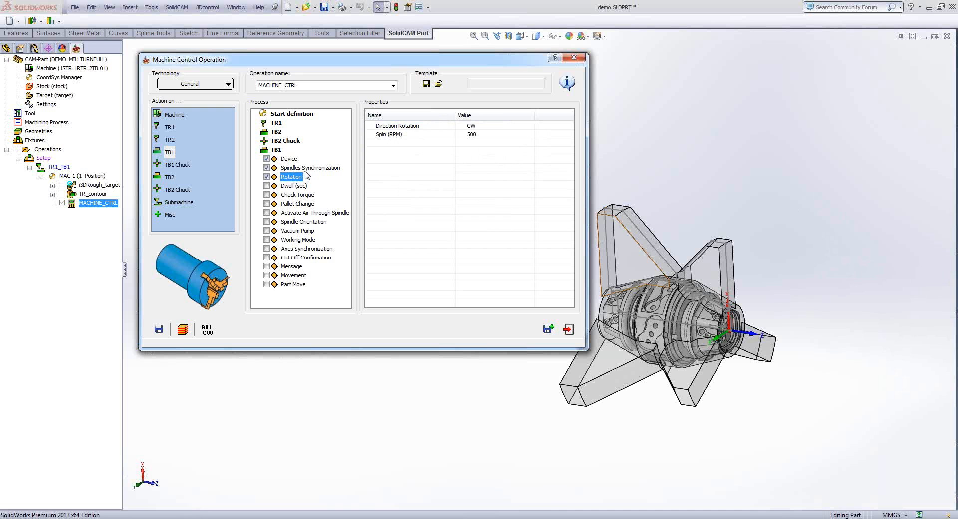
double_click(275, 150)
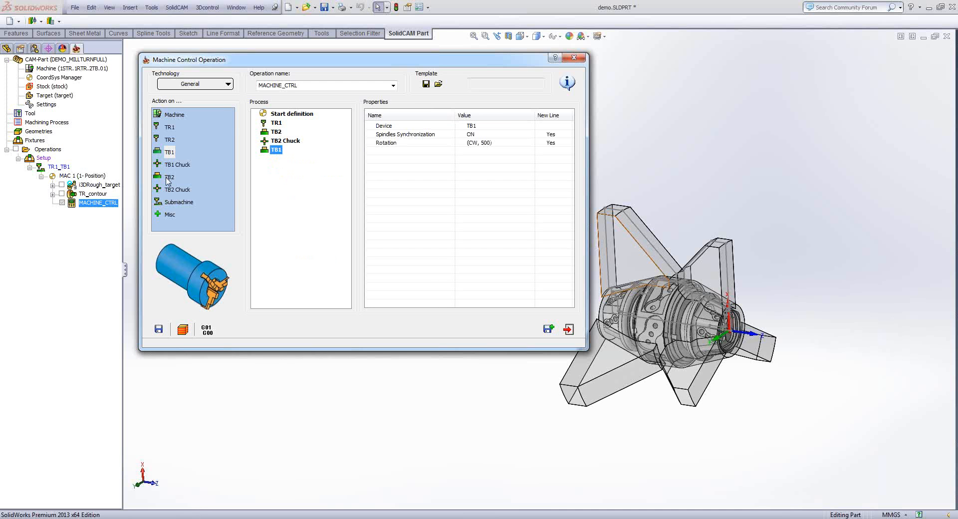
- Add another TB2 action to the process, enable its Movement option, and switch the mode of the first movement
left_click_drag(168, 179, 278, 182)
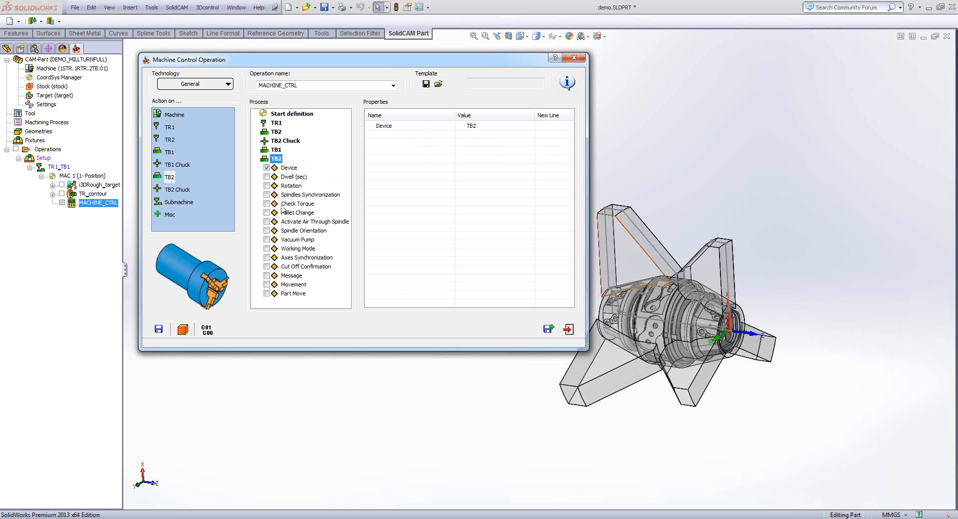
middle_click_drag(705, 310, 706, 294)
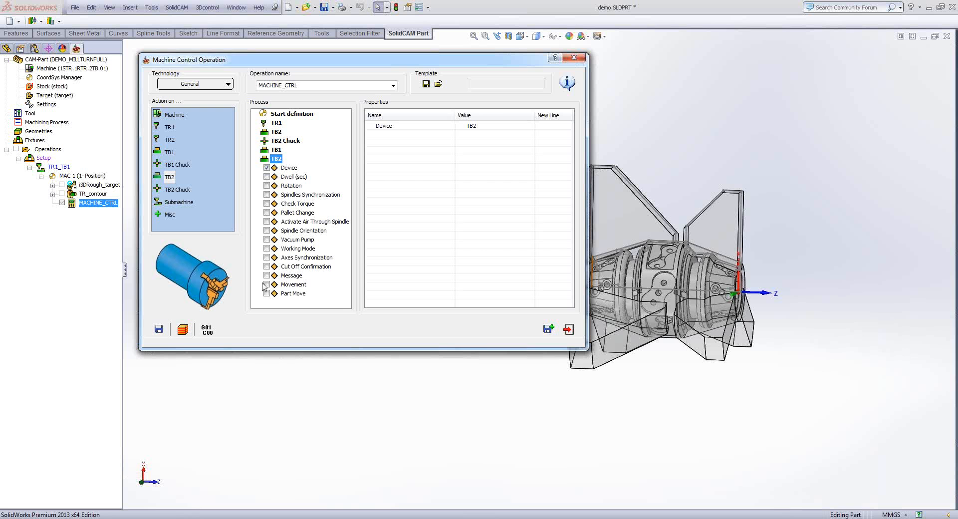
left_click(267, 285)
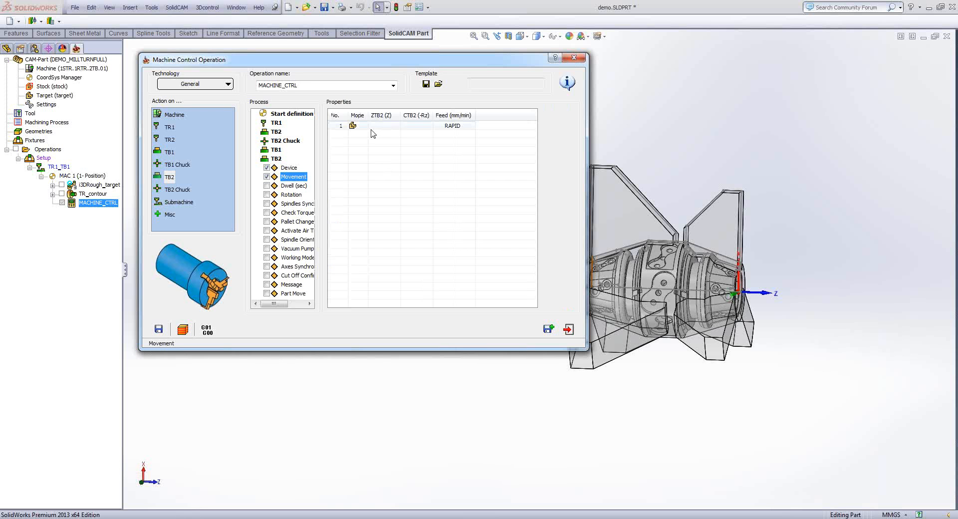
left_click(358, 129)
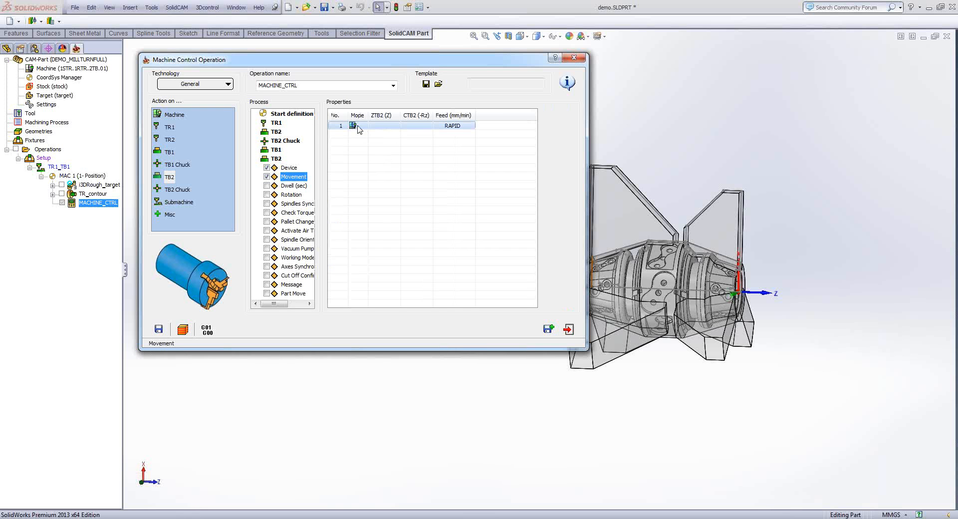
- Edit the ZTB2 (Z) value of TB2's first movement, bringing the chuck jaw outline close to the part at -1270
left_click(382, 131)
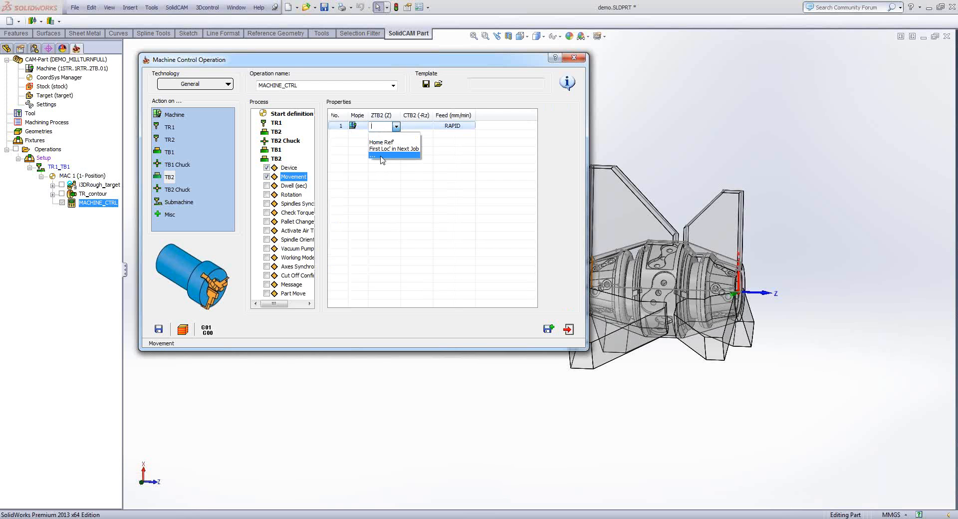
left_click(382, 155)
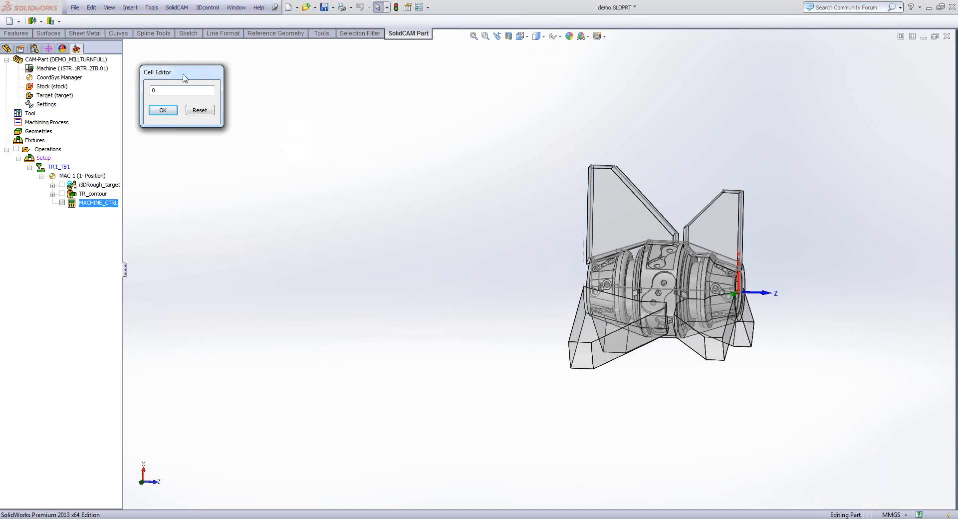
left_click_drag(185, 77, 196, 83)
left_click(319, 106)
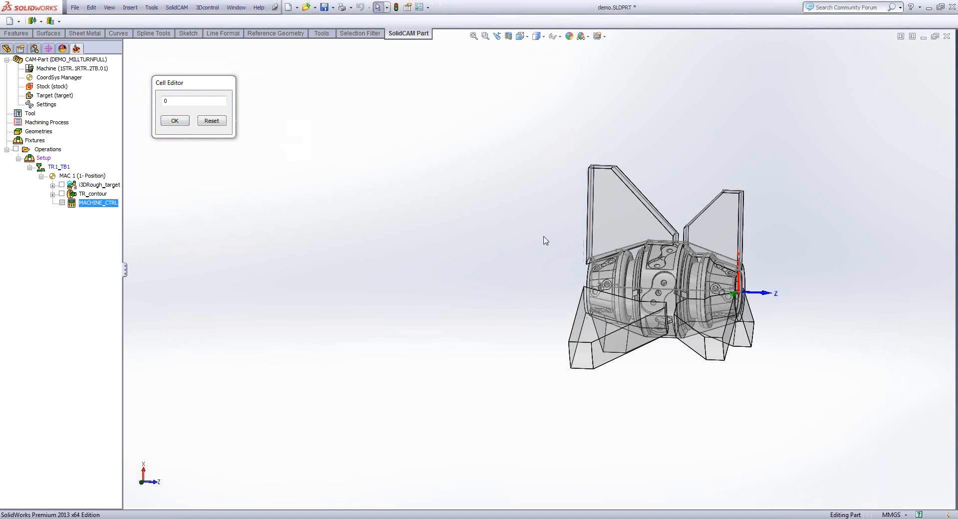
key("f")
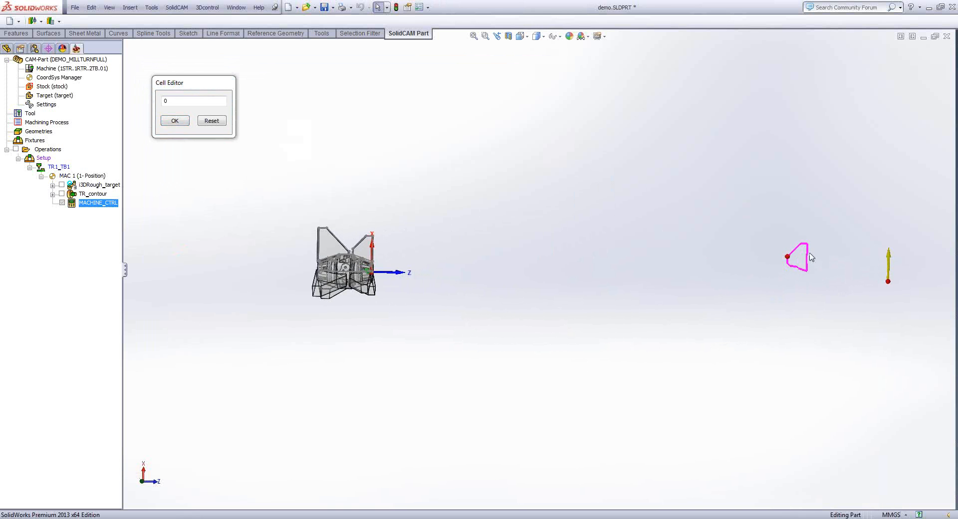
left_click(185, 101)
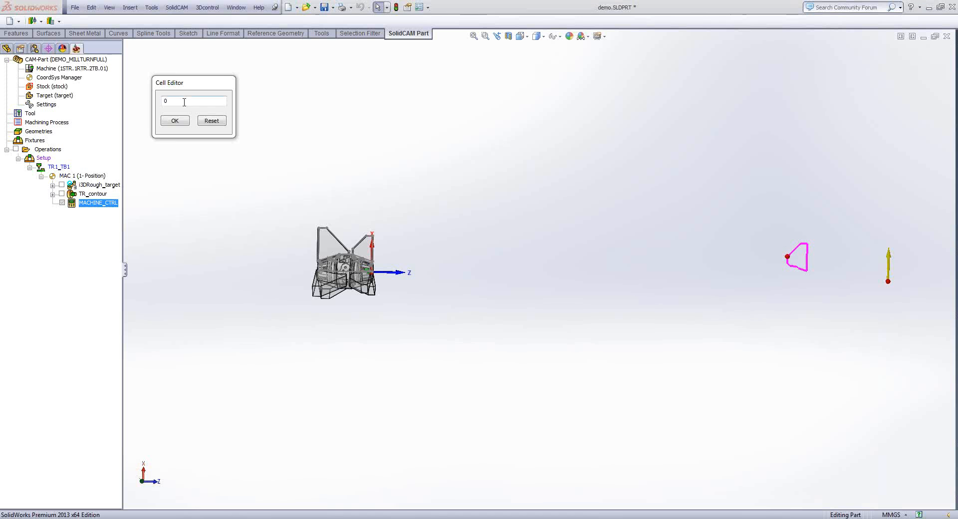
scroll(184, 102, "down", 20)
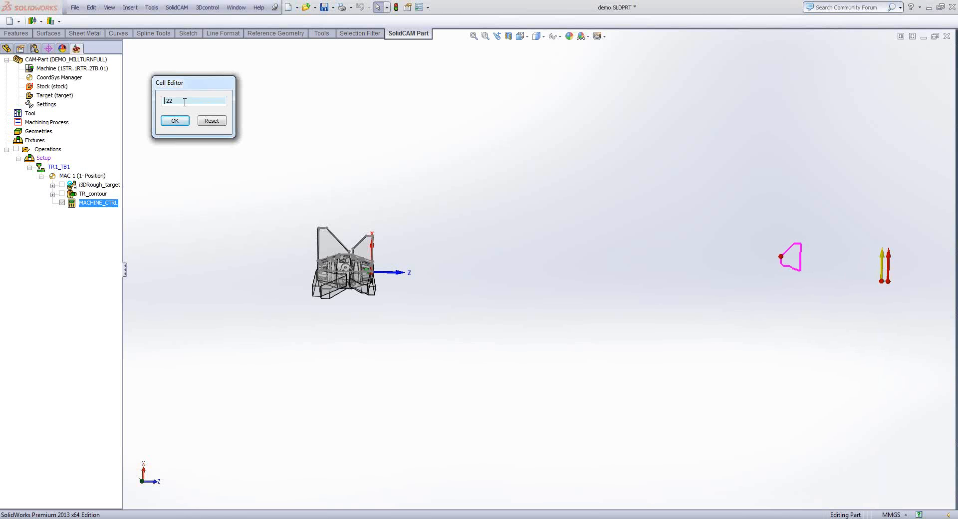
scroll(186, 102, "down", 20)
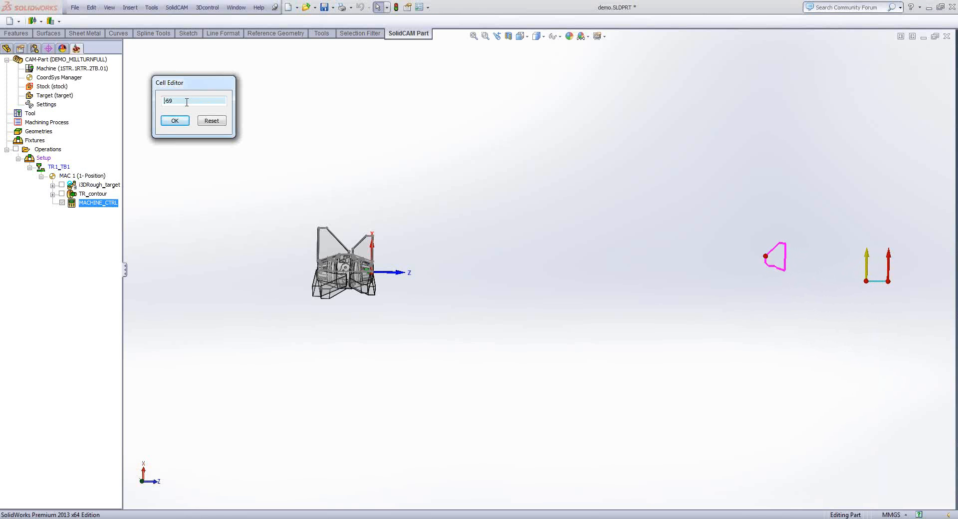
scroll(193, 116, "down", 20)
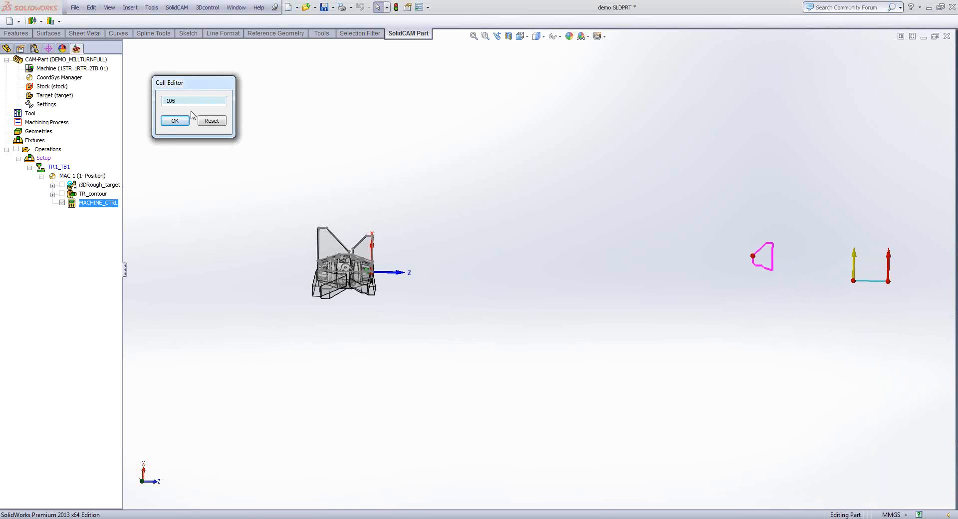
scroll(194, 110, "down", 20)
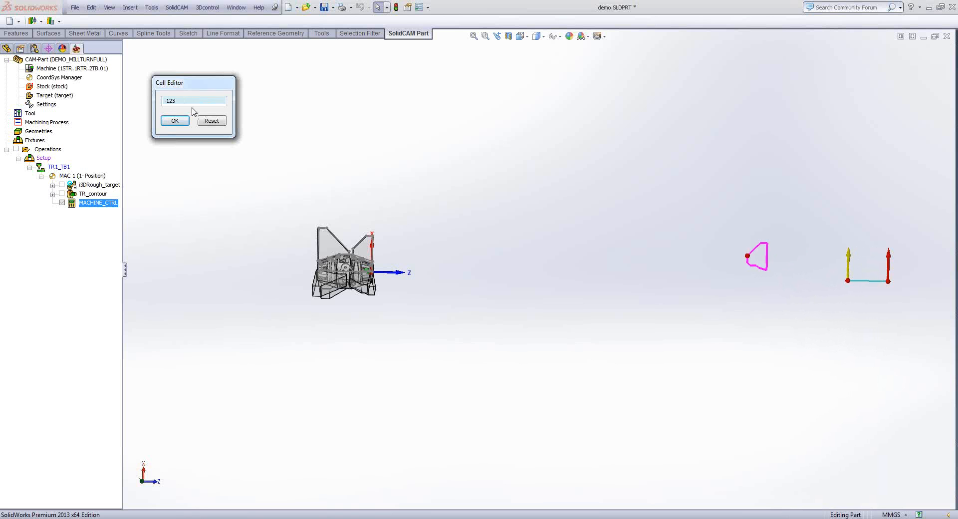
scroll(193, 104, "down", 8)
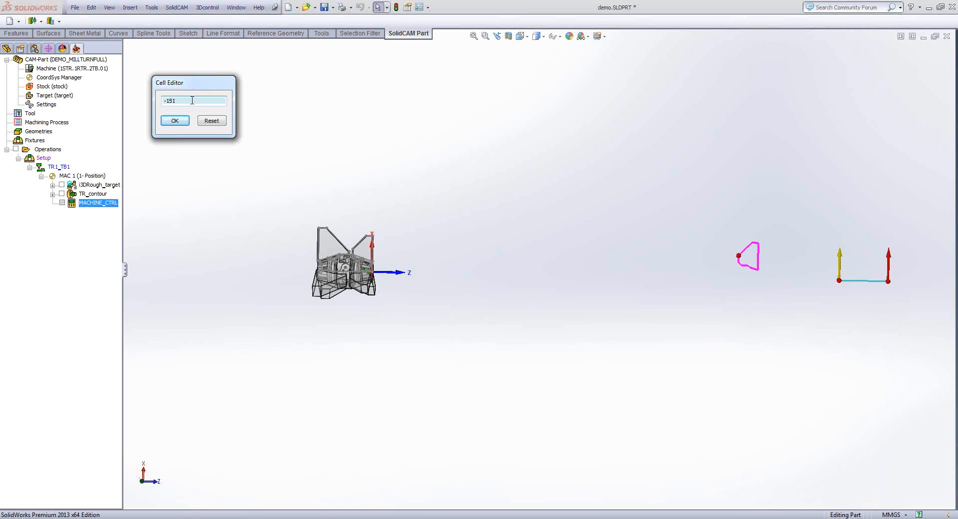
scroll(192, 102, "down", 17)
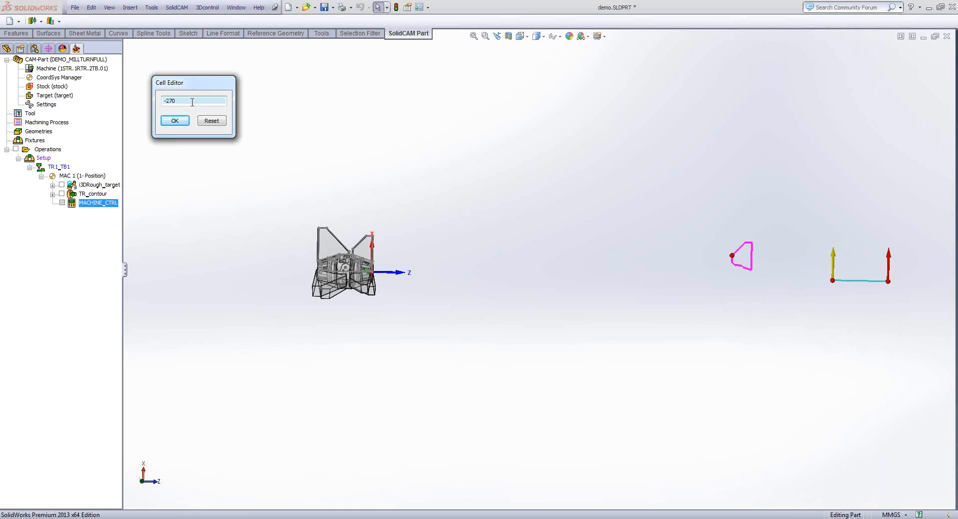
scroll(192, 102, "down", 20)
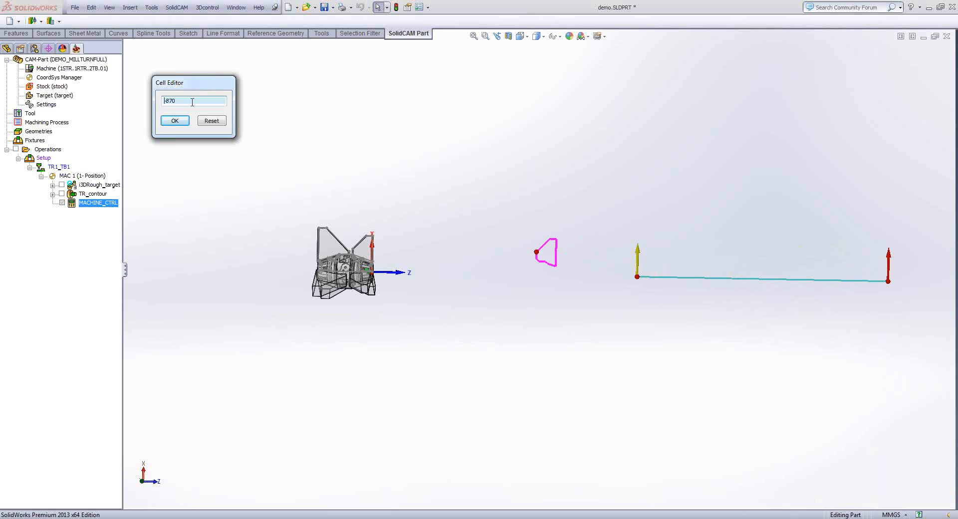
scroll(192, 103, "down", 15)
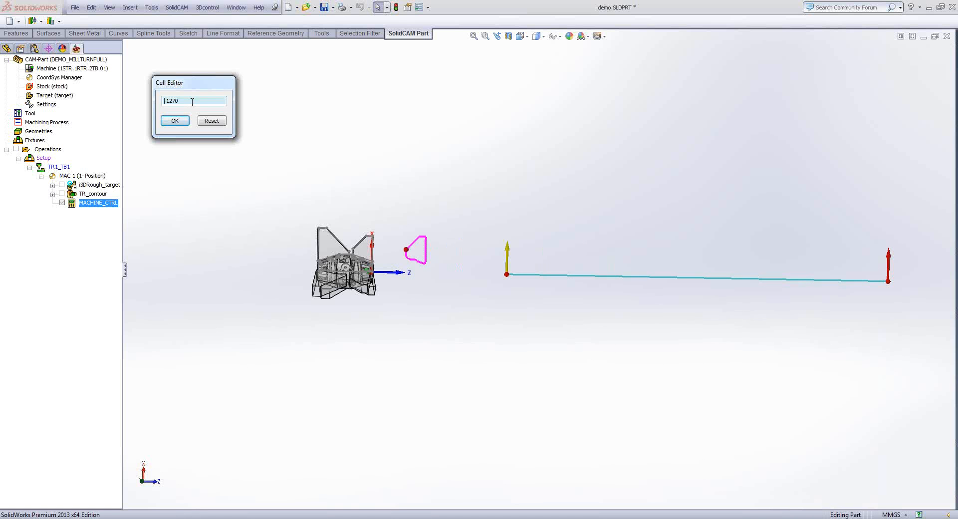
- Advance the TB2 chuck outline onto the part's front fin by lowering the ZTB2 value to -1333
left_click(322, 177)
scroll(361, 264, "down", 2)
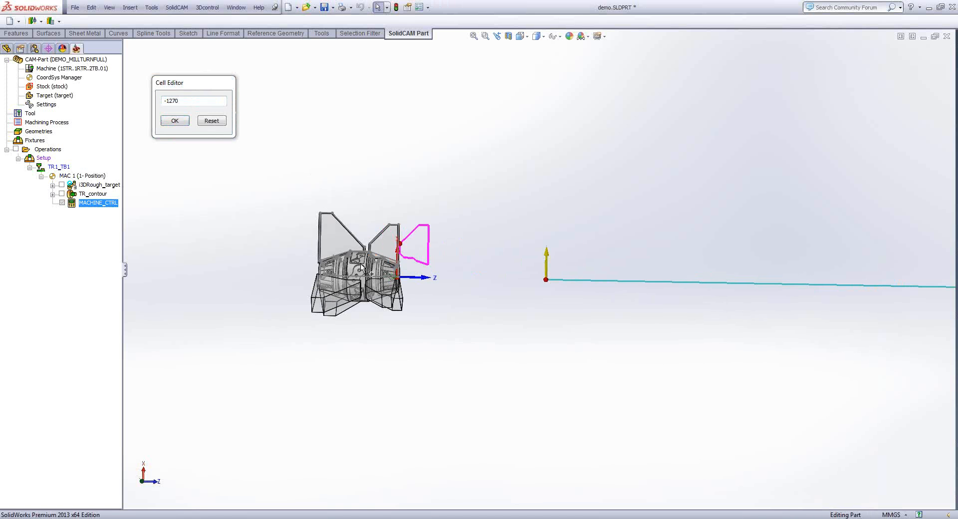
scroll(361, 267, "down", 3)
scroll(400, 257, "down", 4)
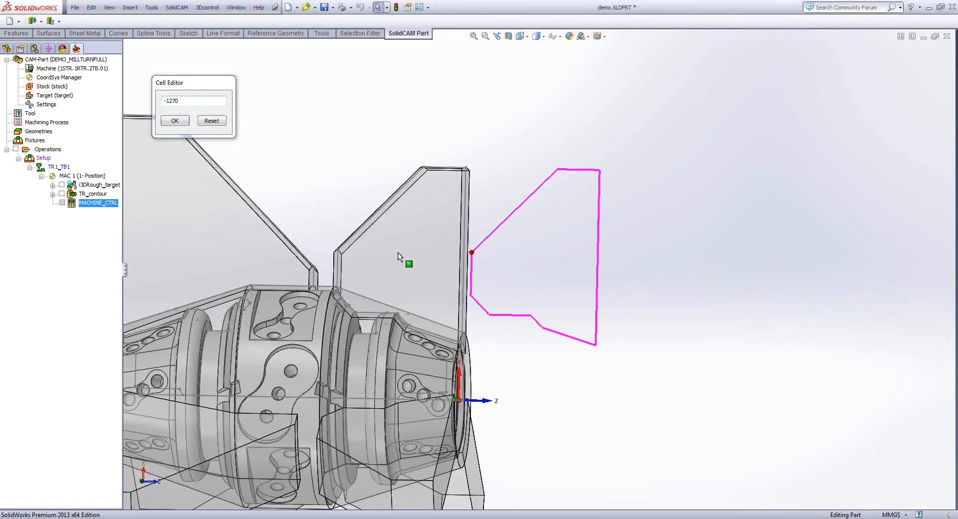
middle_click_drag(397, 253, 328, 158)
left_click(210, 104)
scroll(210, 103, "down", 12)
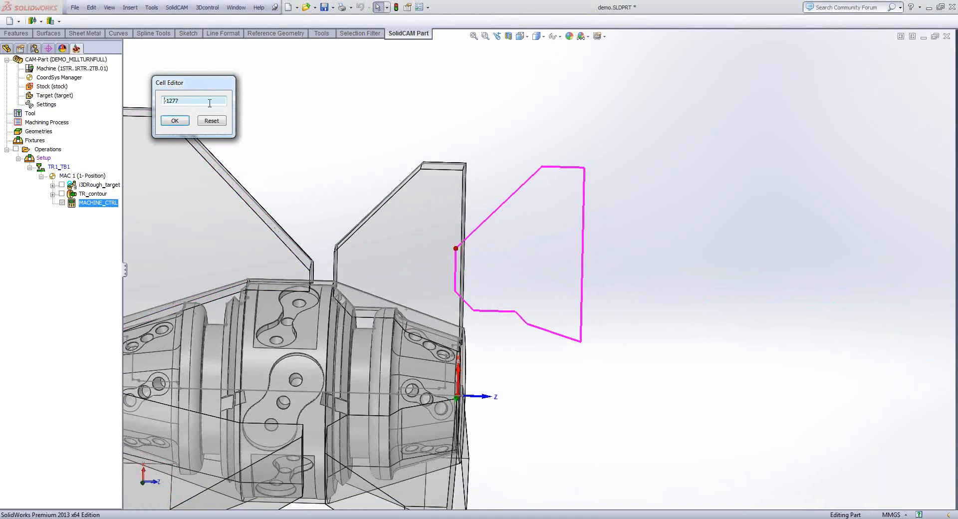
scroll(210, 103, "down", 20)
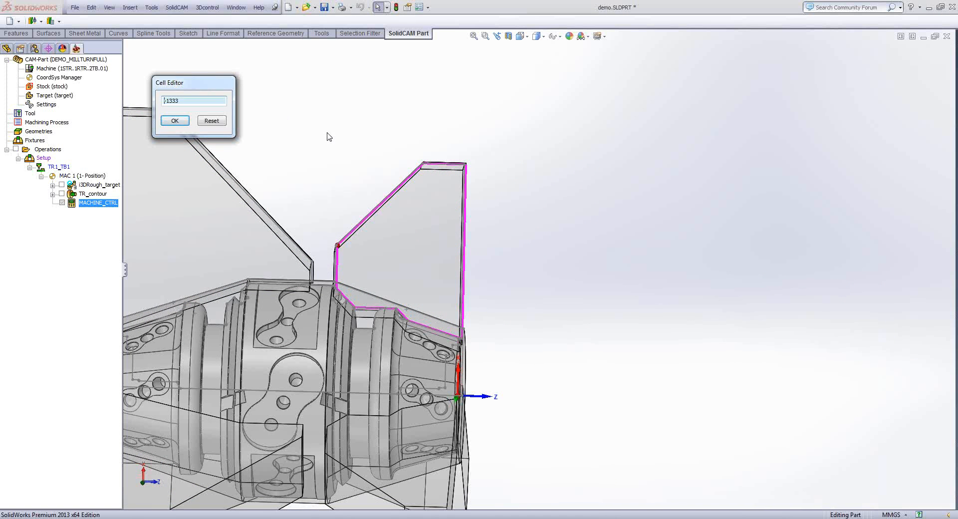
- Fine-tune the ZTB2 value to -1333.7 so the chuck outline matches the fin's edge, and accept it
scroll(387, 188, "down", 6)
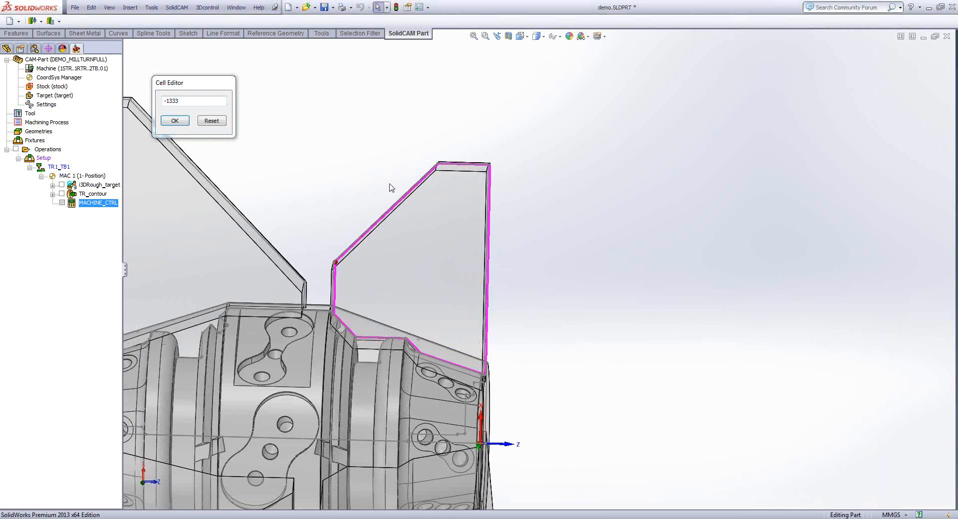
scroll(556, 184, "down", 8)
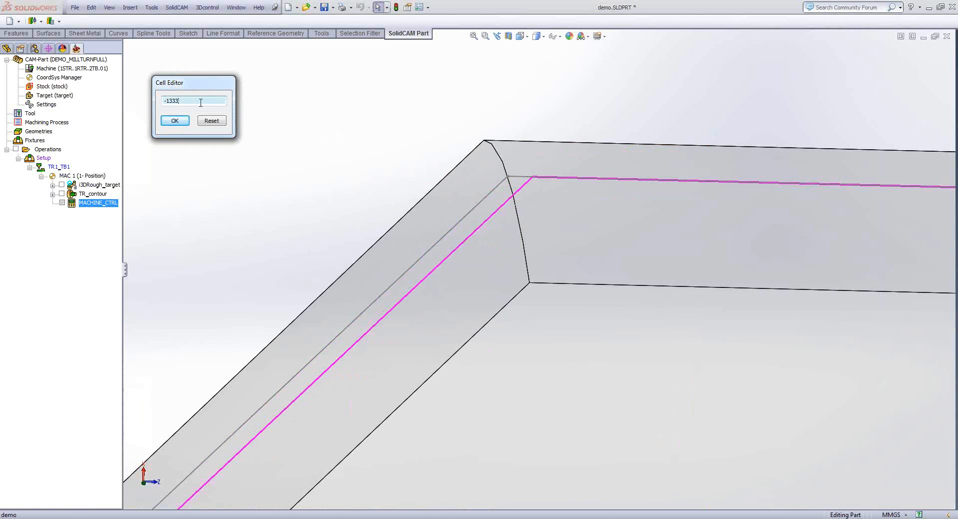
scroll(200, 103, "down", 2)
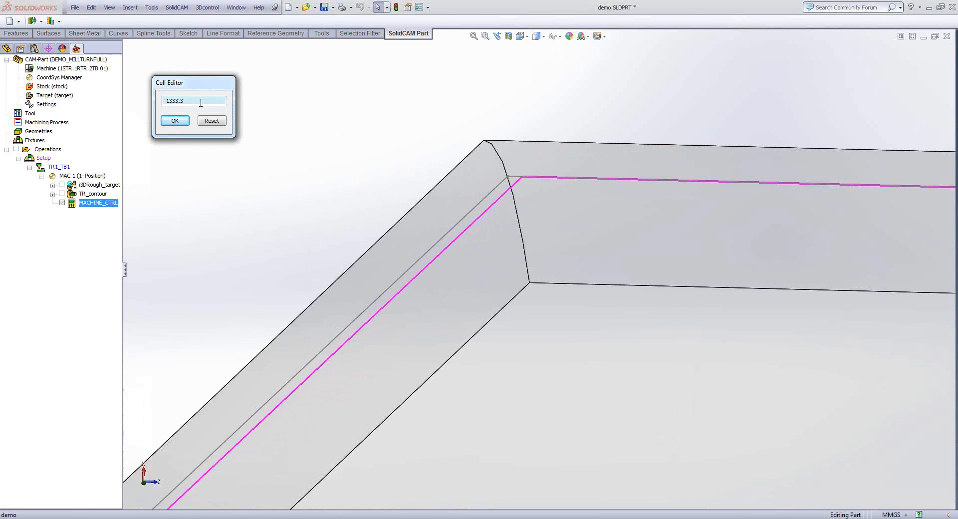
scroll(200, 103, "down", 4)
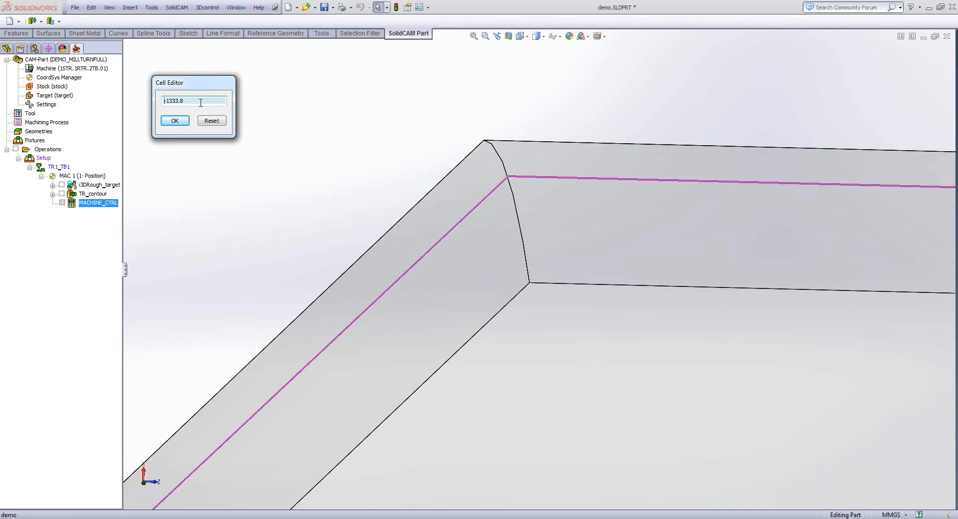
scroll(200, 103, "down", 4)
left_click(288, 139)
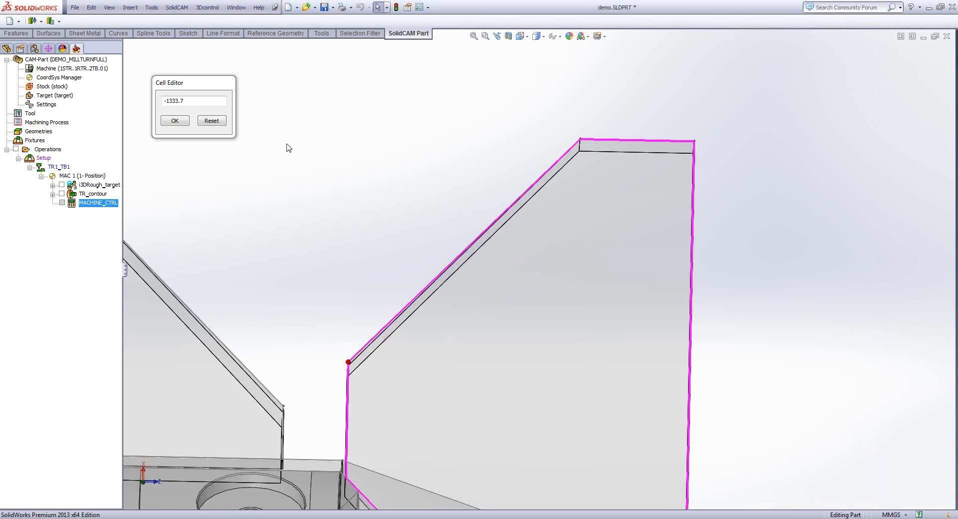
left_click(174, 120)
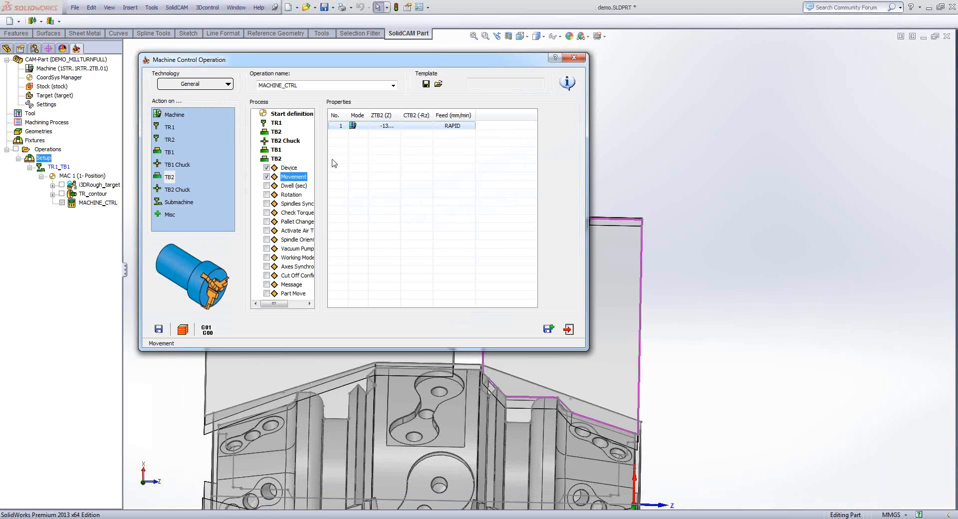
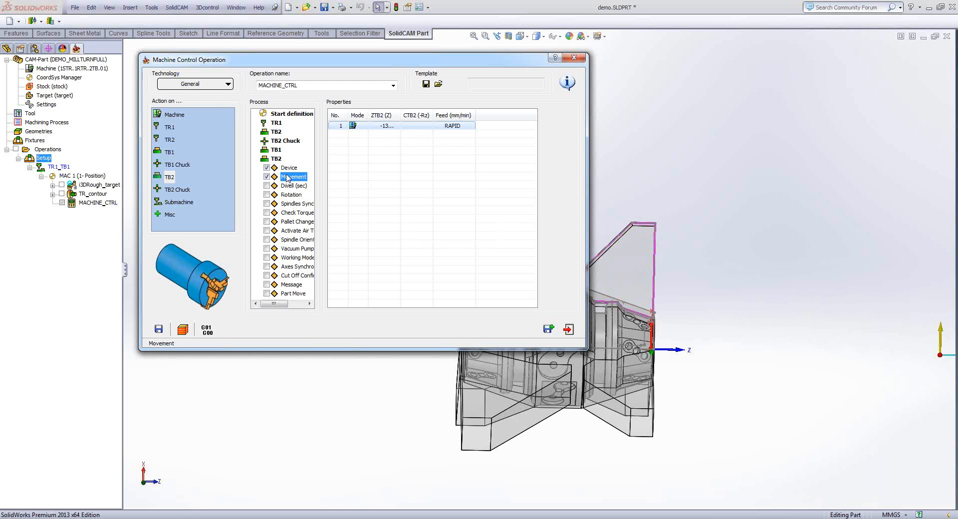
- Add a TB2 Chuck action at the end of the process, enable its Clamp option, and change the clamp value
left_click(278, 159)
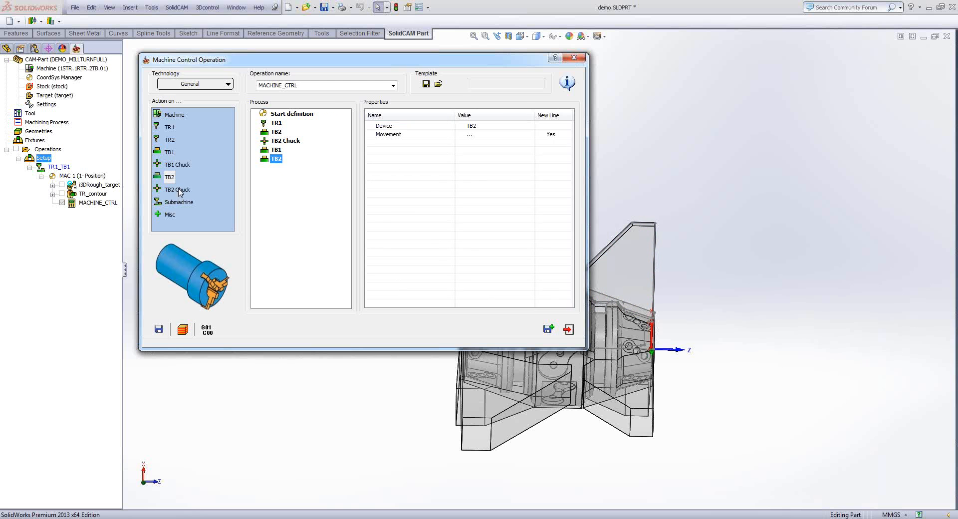
left_click_drag(179, 191, 290, 193)
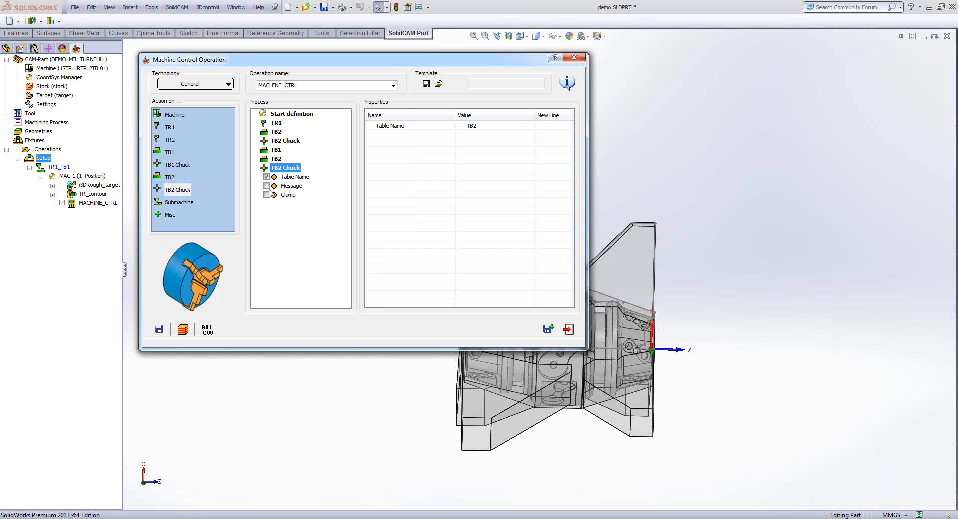
left_click(267, 195)
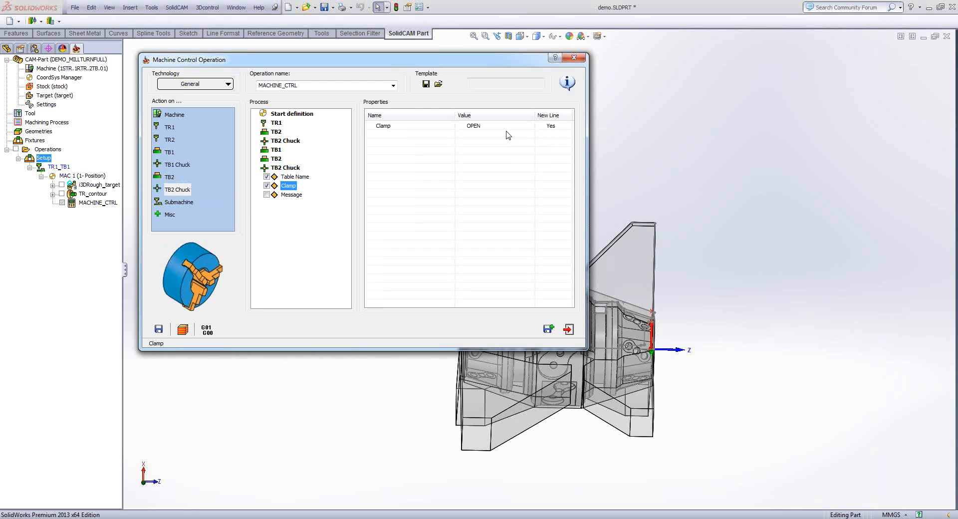
left_click(504, 125)
left_click(476, 143)
- Add a TB1 Chuck action after the TB2 Chuck action and enable its Clamp option with the value OPEN
left_click_drag(174, 166, 273, 221)
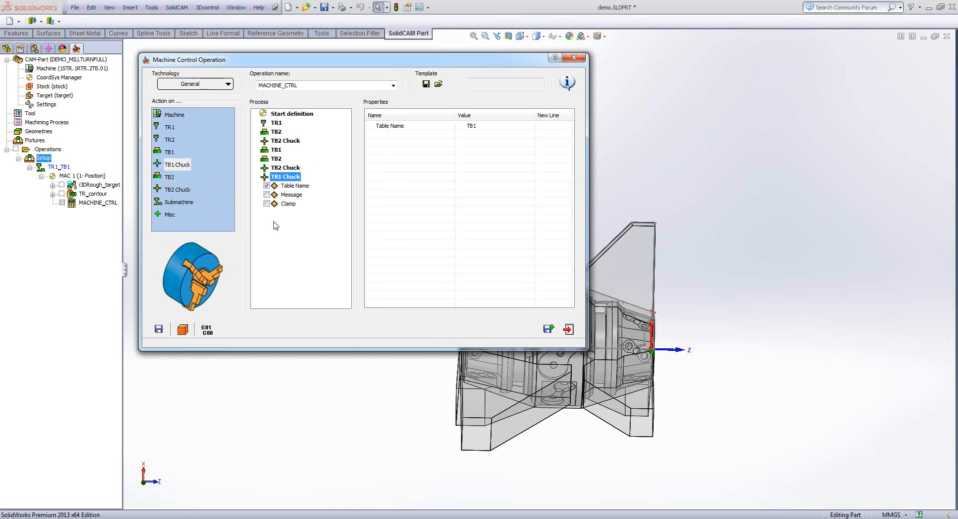
left_click(266, 204)
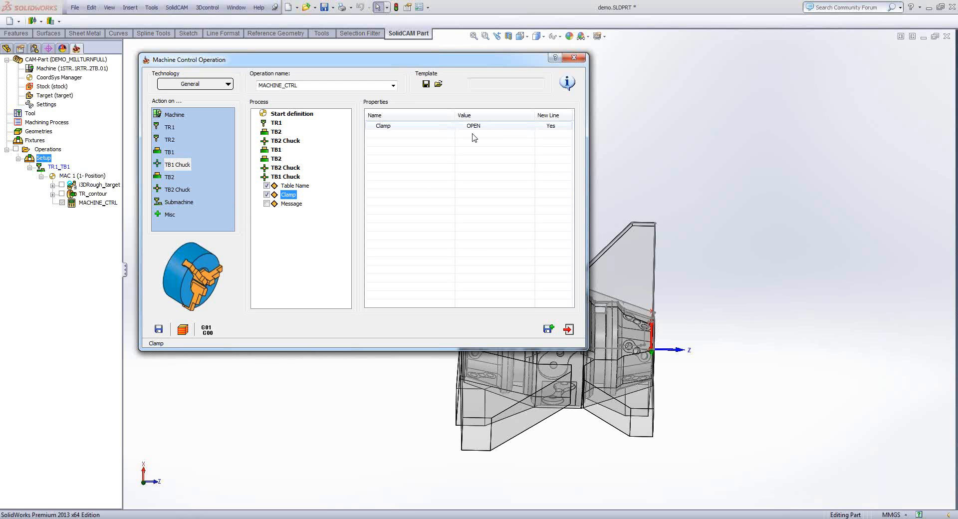
double_click(285, 177)
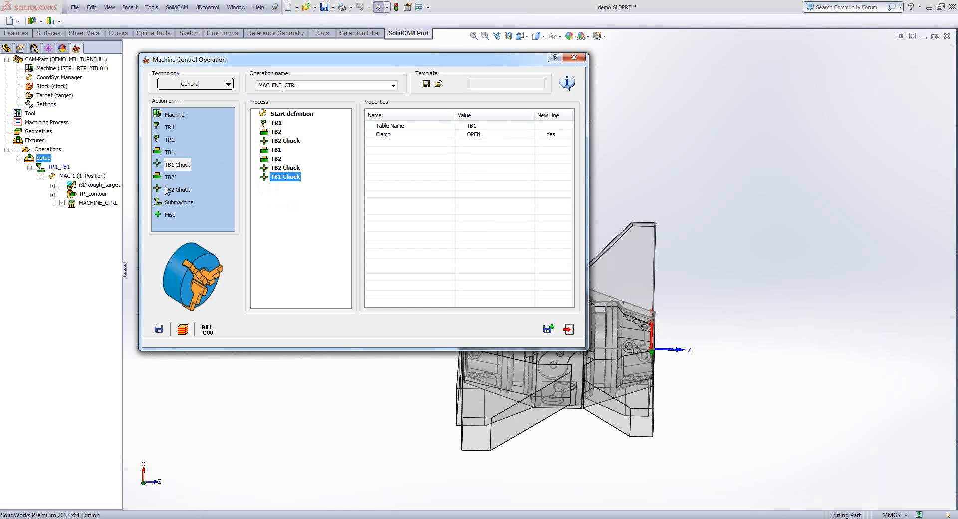
- Add another TB2 action to the process, enable its Part Move option, and switch the mode of the first movement
left_click_drag(170, 182, 278, 176)
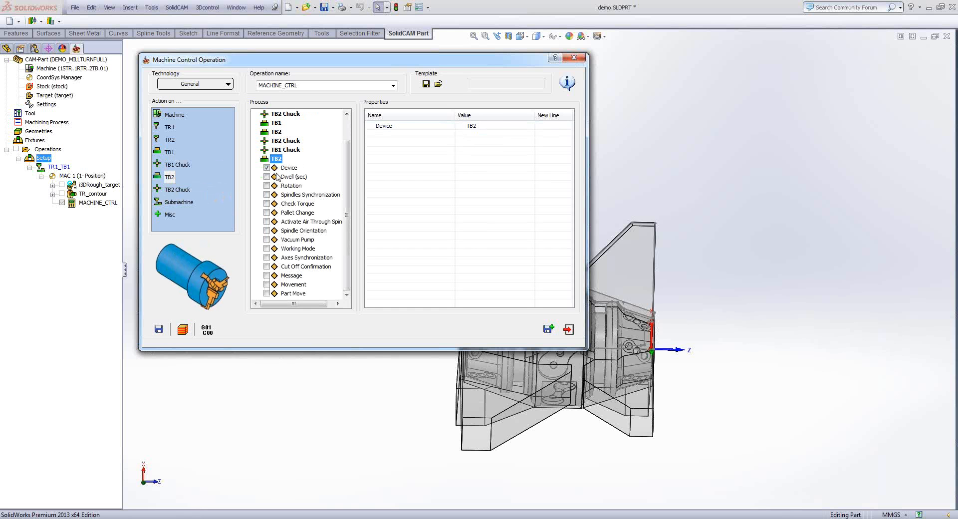
left_click(267, 294)
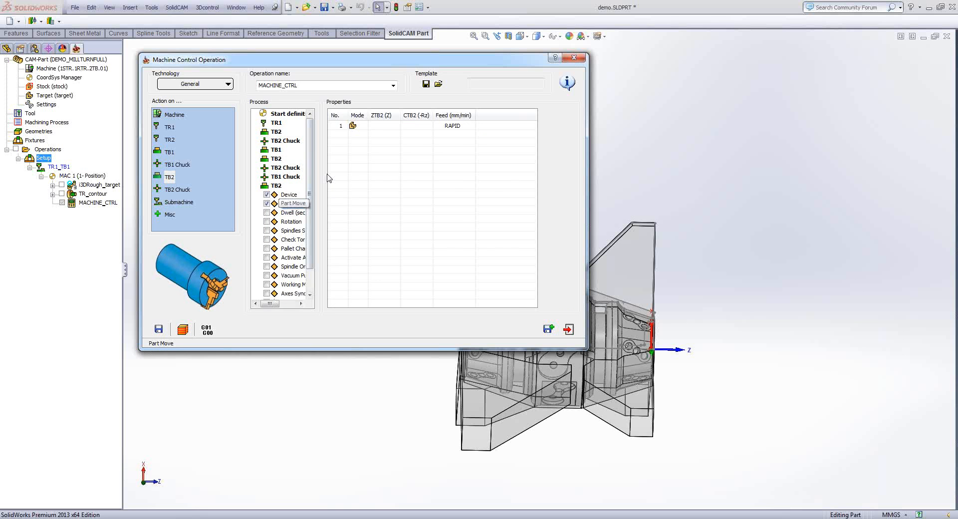
left_click(380, 126)
left_click(382, 125)
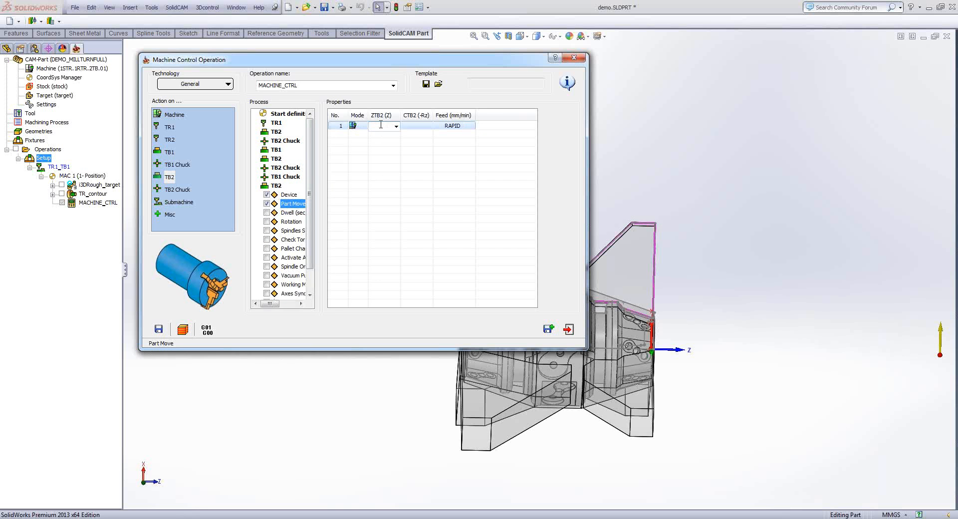
- Set the ZTB2 (Z) value of the TB2 part move from the home reference
right_click(380, 125)
left_click(375, 155)
right_click(383, 134)
right_click(385, 138)
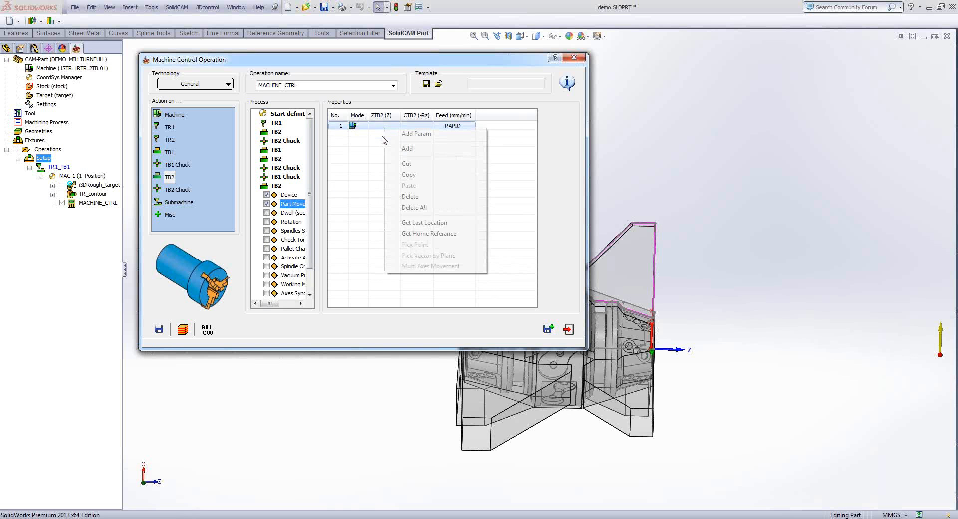
left_click(408, 234)
- Clear the CTB2 (-Rz) value of the TB2 part move and save the machine control operation
left_click(416, 126)
left_click(416, 126)
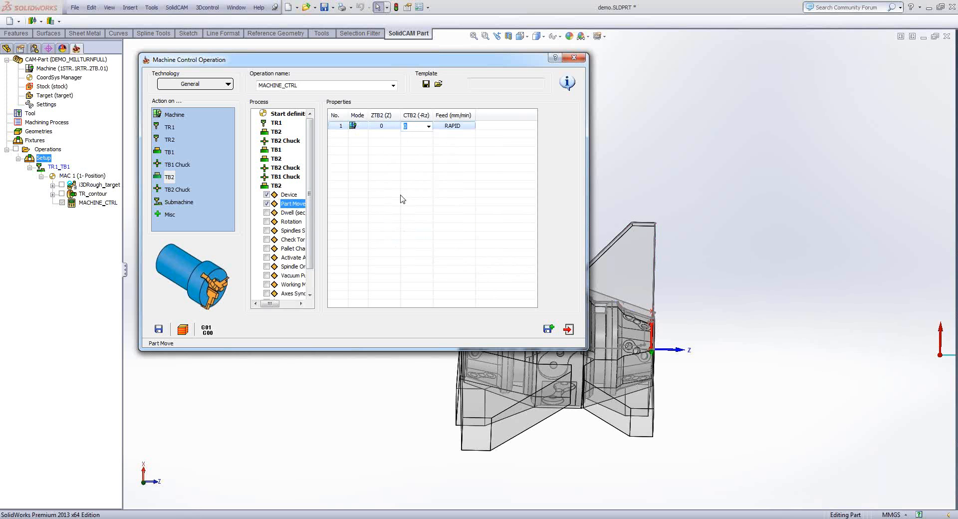
left_click(373, 174)
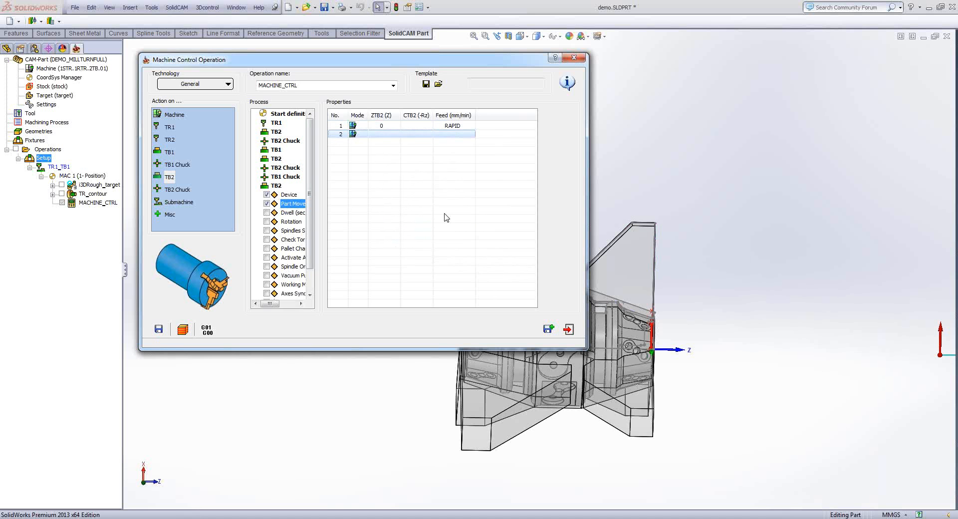
left_click(386, 192)
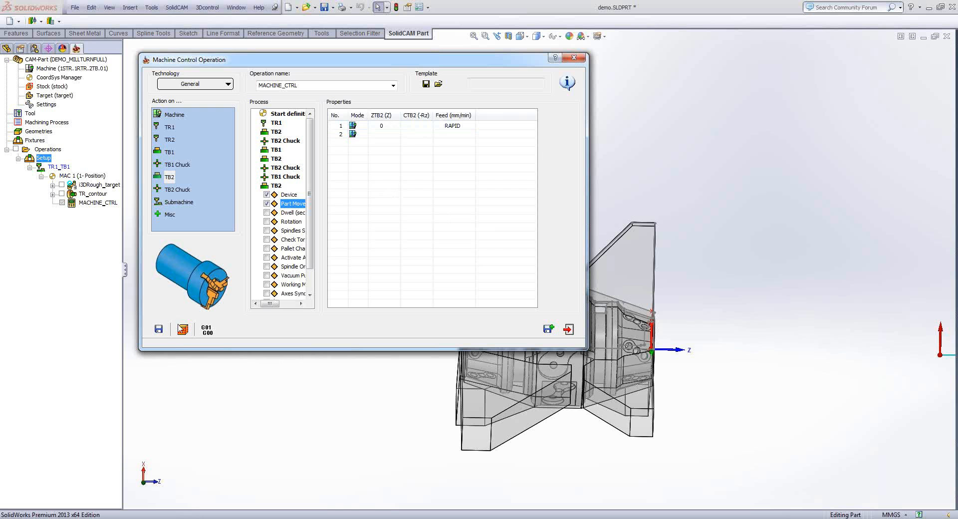
left_click(158, 329)
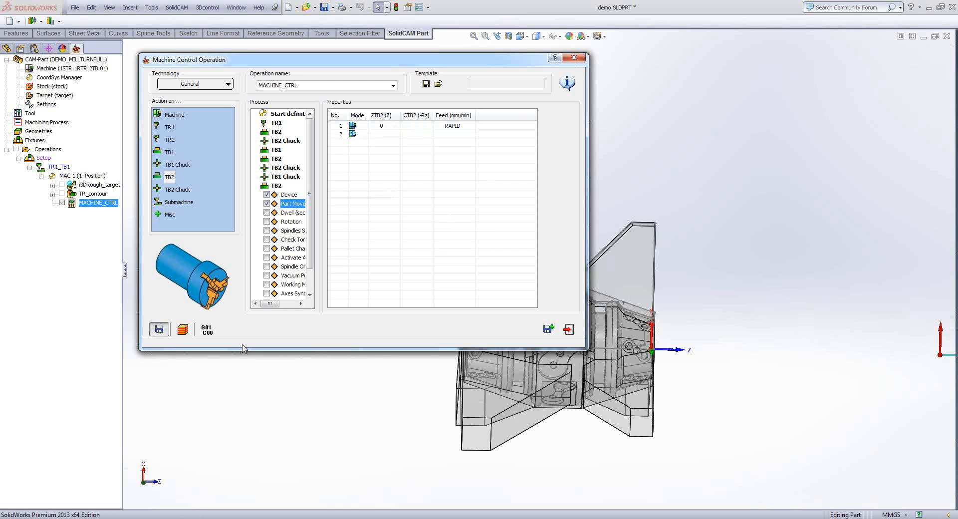
- Close the machine control operation and start the simulation of all operations
left_click(280, 187)
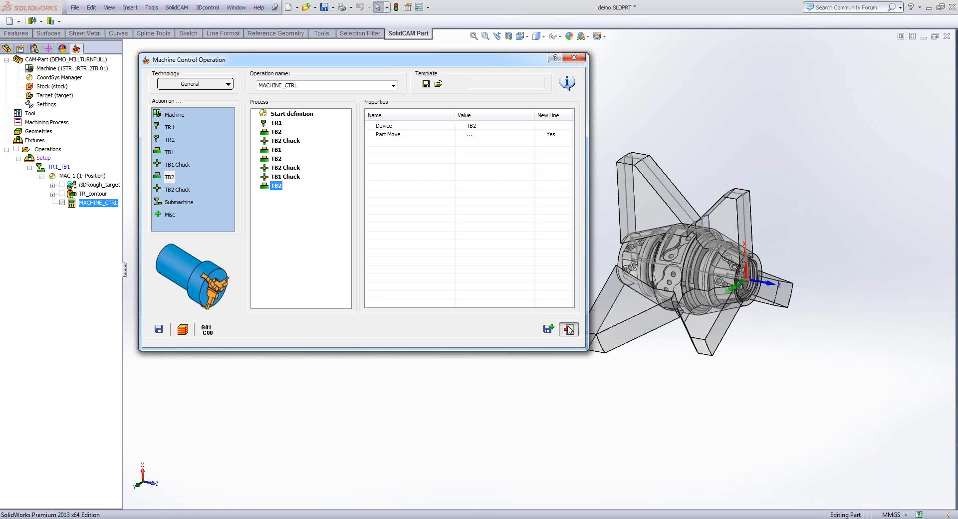
left_click(569, 329)
left_click(50, 151)
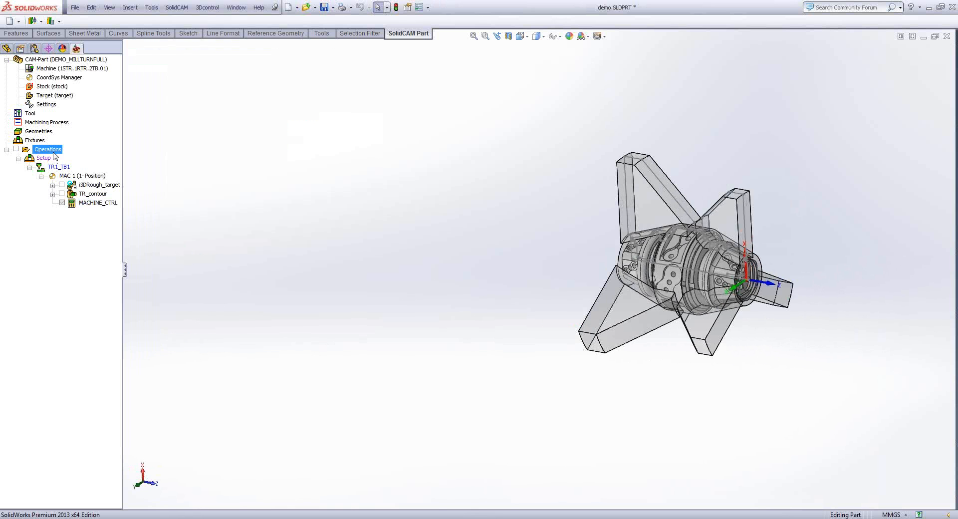
right_click(53, 152)
mouse_move(107, 179)
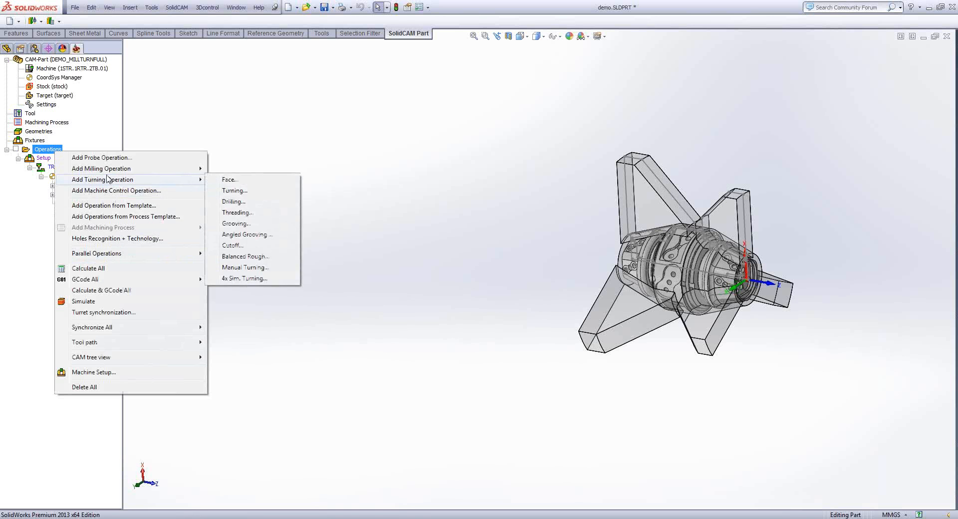
left_click(85, 301)
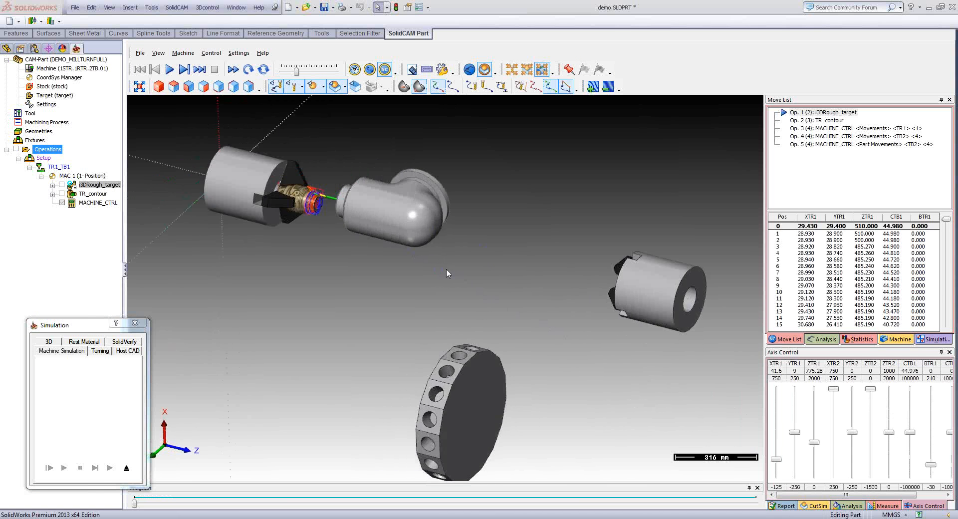
- Run the machine simulation up to the TR1 movements of MACHINE_CTRL and examine the machined front of the part
double_click(830, 129)
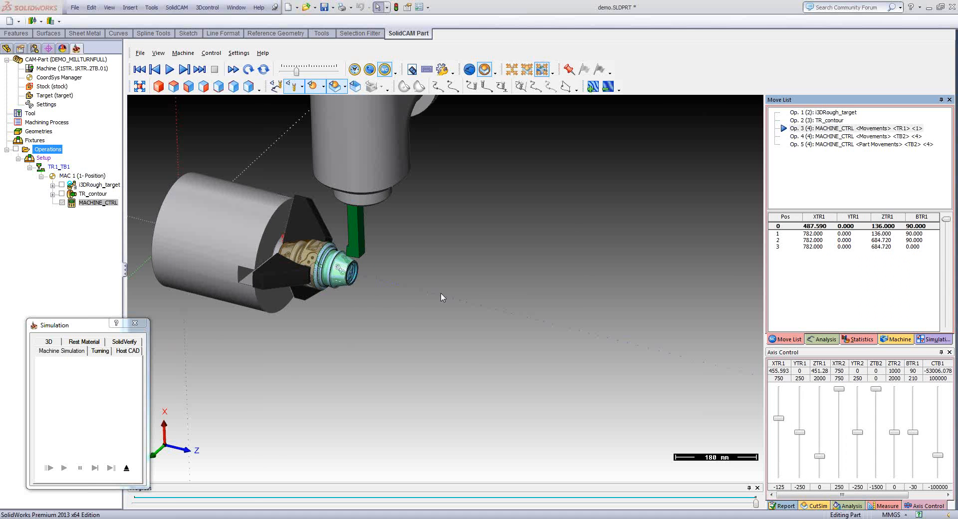
middle_click_drag(442, 293, 418, 278)
scroll(418, 279, "up", 2)
scroll(418, 282, "up", 4)
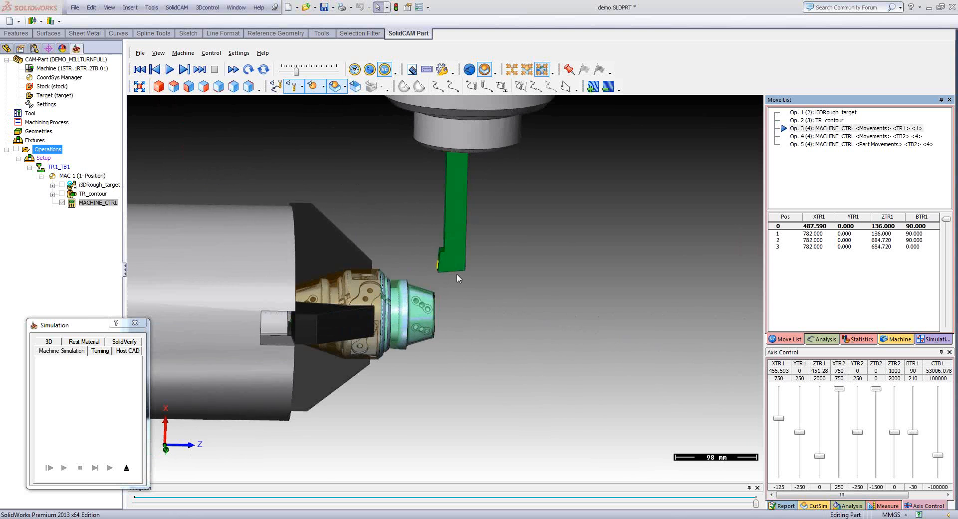
mouse_move(457, 274)
middle_mouse_down()
mouse_move(436, 271)
mouse_move(447, 282)
middle_mouse_up()
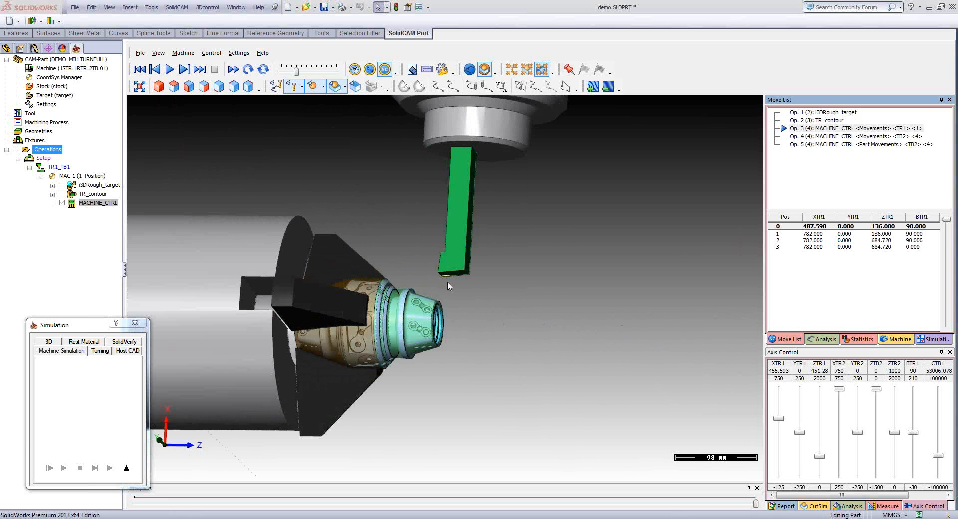
scroll(448, 286, "up", 2)
scroll(448, 286, "down", 6)
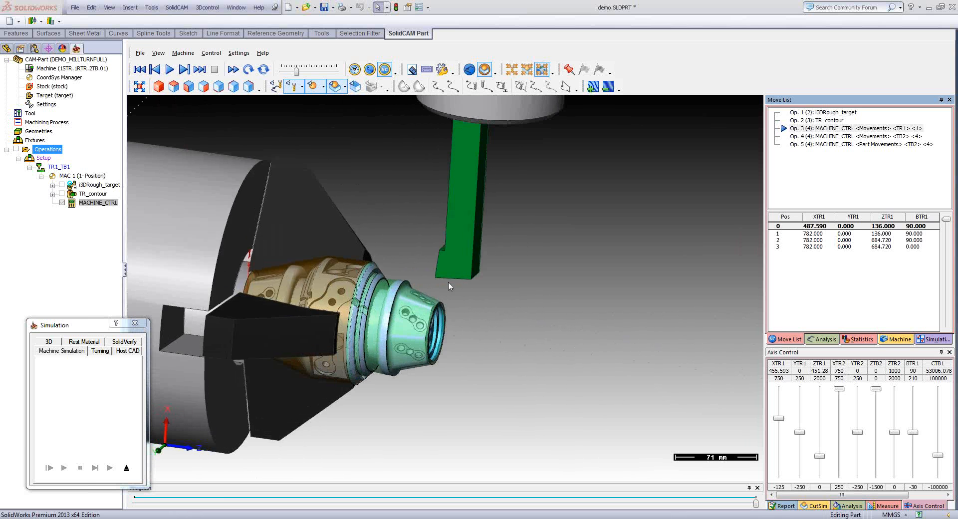
scroll(850, 298, "down", 3)
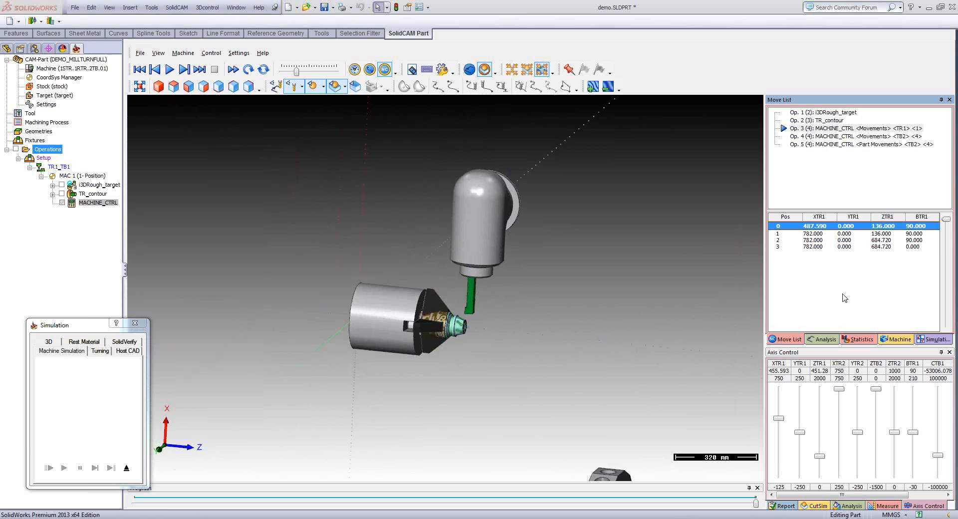
- Step the simulation through the TR1 retract movements to position 3 and watch the tool clear the main spindle
scroll(842, 298, "up", 1)
scroll(834, 288, "down", 1)
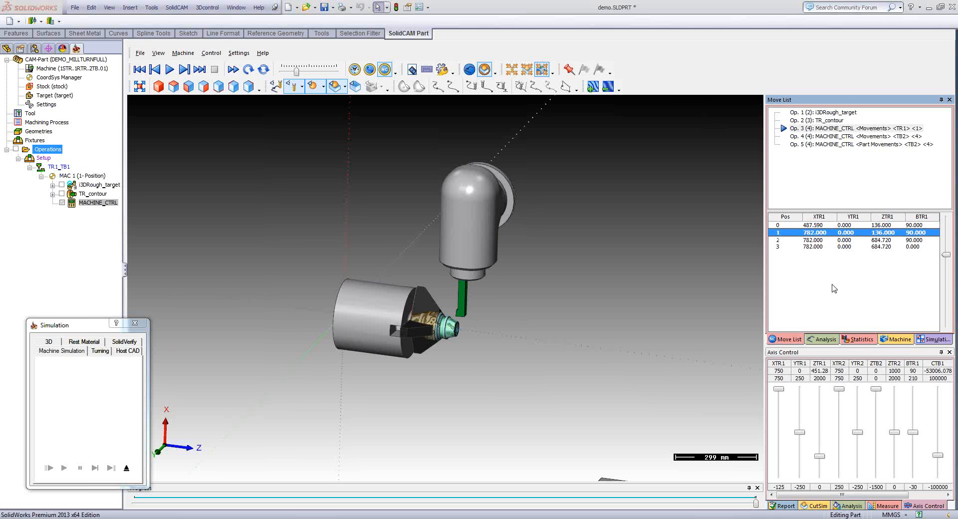
scroll(835, 288, "down", 1)
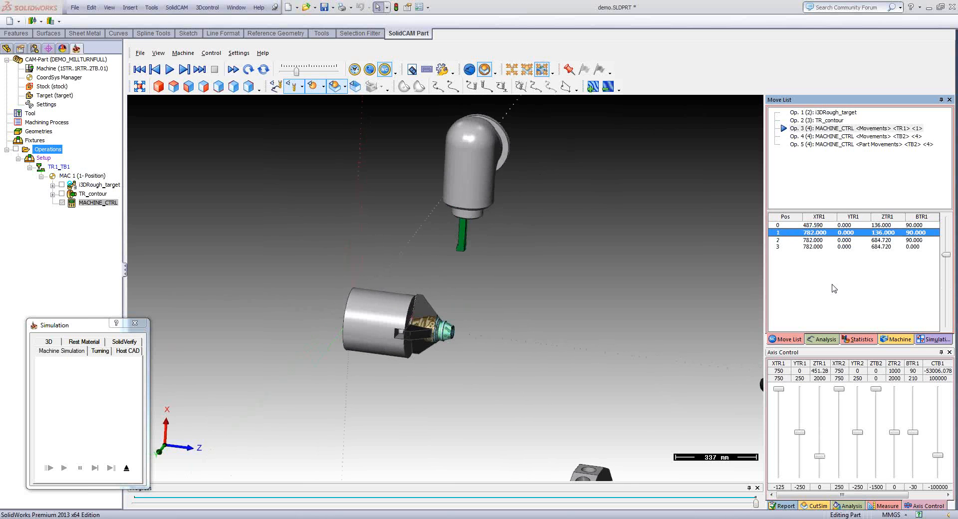
scroll(834, 288, "down", 1)
scroll(834, 288, "down", 1)
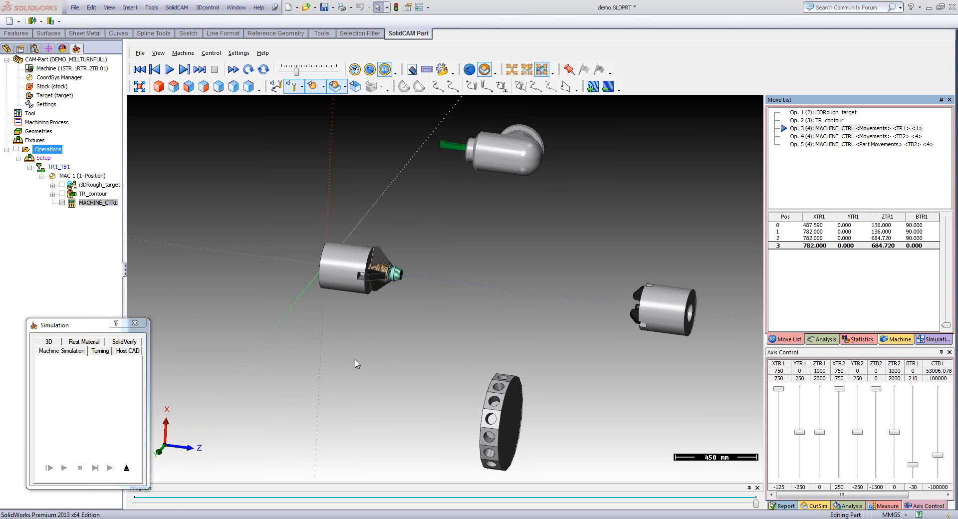
- Advance the simulation through the TB2 movement and examine how the sub-spindle jaws meet the front of the part
left_click(825, 290)
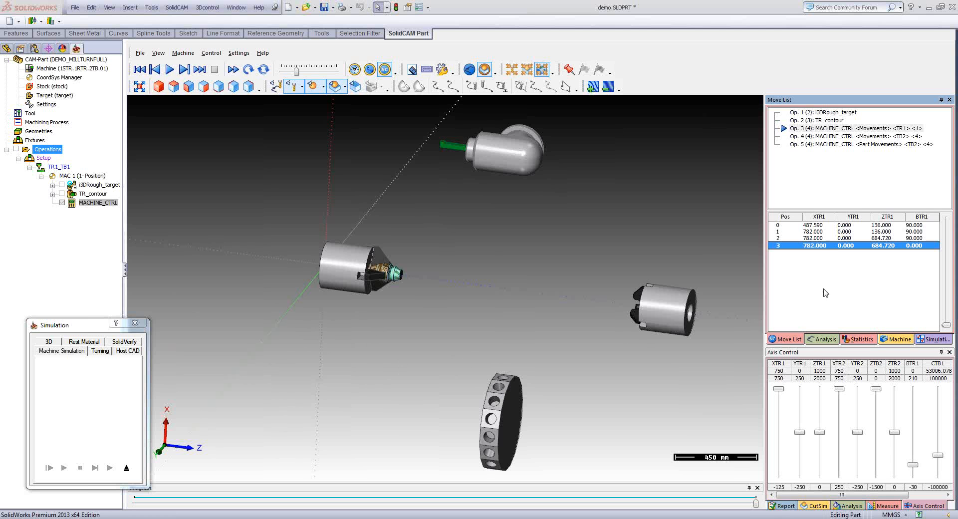
key("Down")
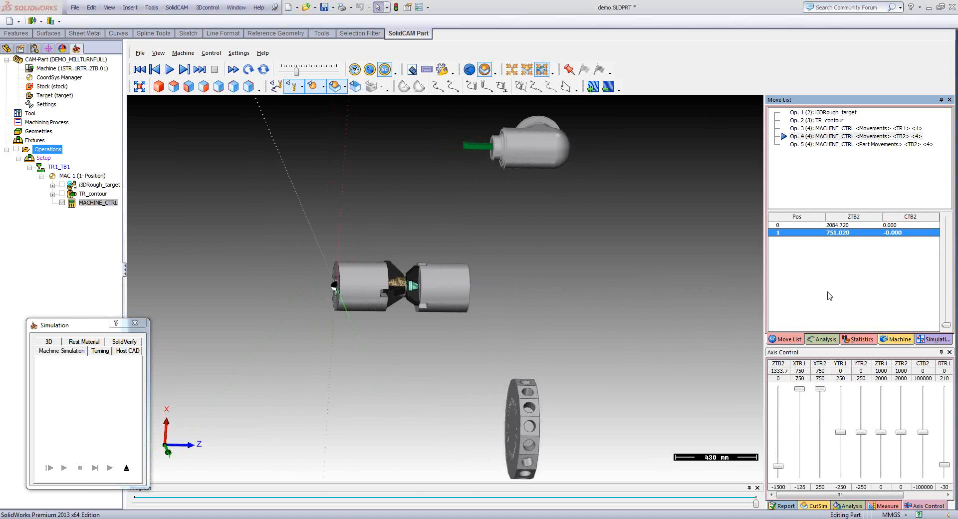
scroll(599, 324, "up", 5)
scroll(598, 312, "up", 1)
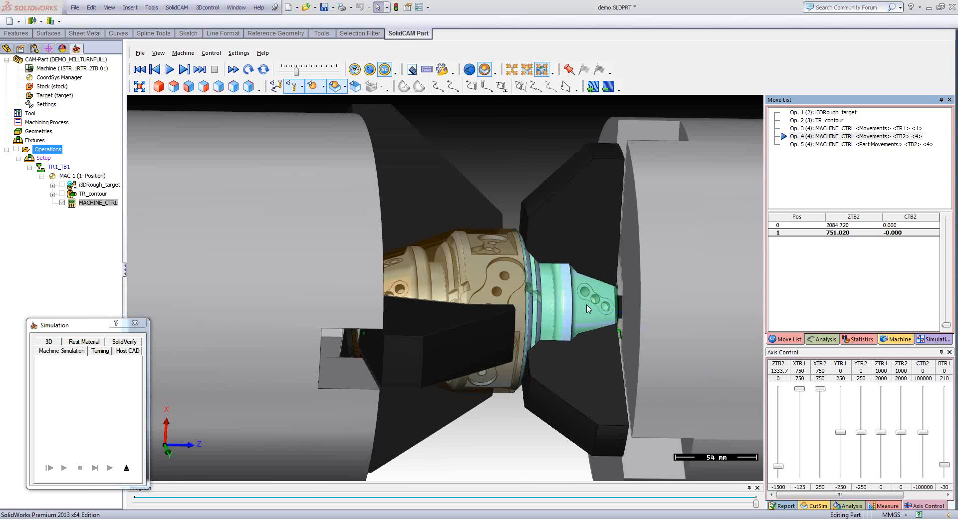
middle_click_drag(598, 312, 754, 275)
- Play the TB2 part movement that carries the part away from the main spindle, and exit the simulation
scroll(754, 274, "down", 5)
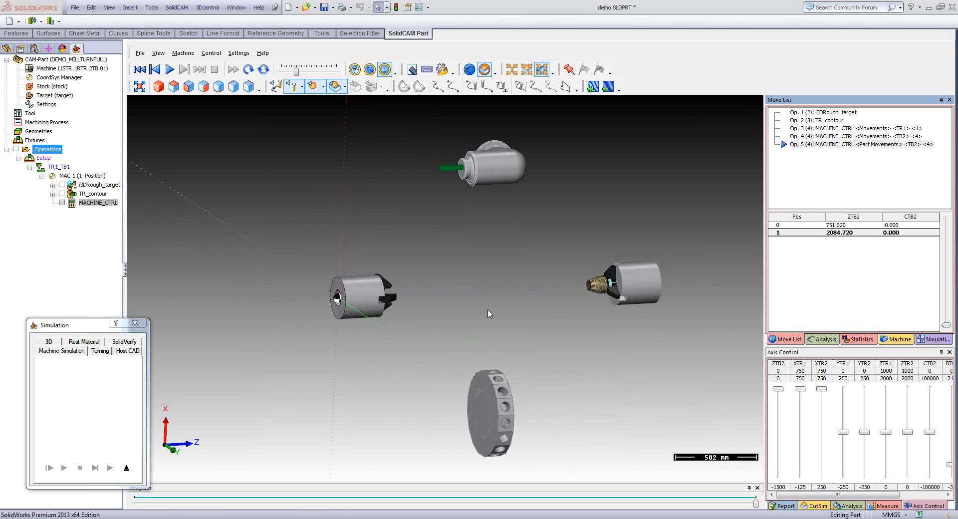
left_click(127, 468)
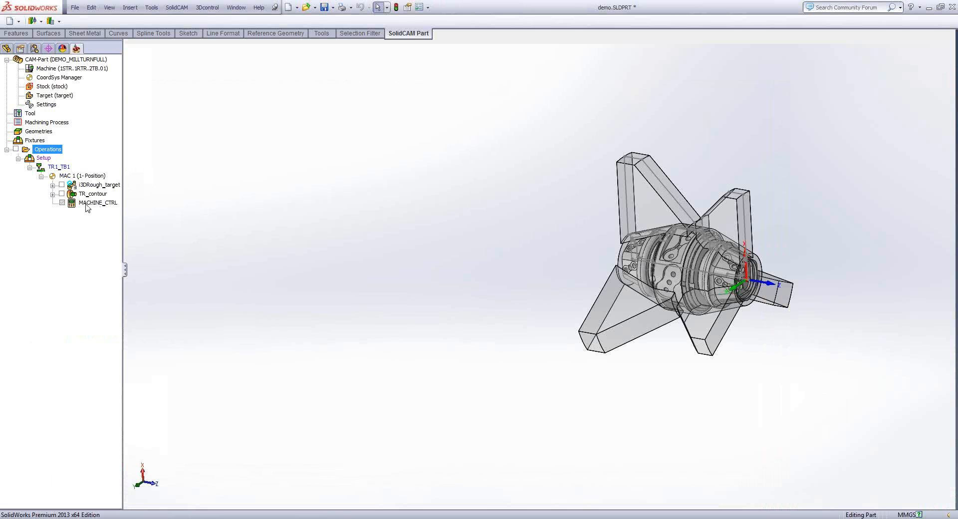
- Reopen the MACHINE_CTRL operation and append a TB1 action with its rotation direction set to OFF
double_click(90, 203)
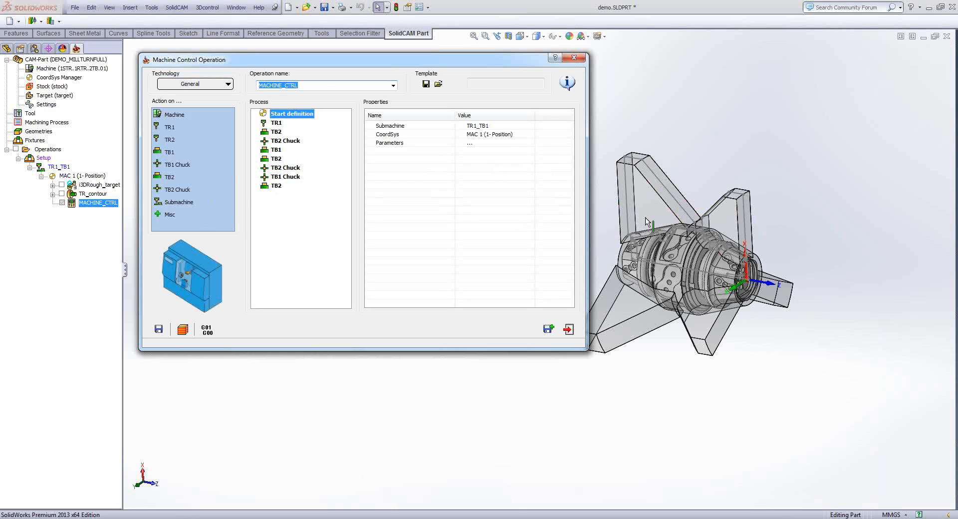
left_click(315, 199)
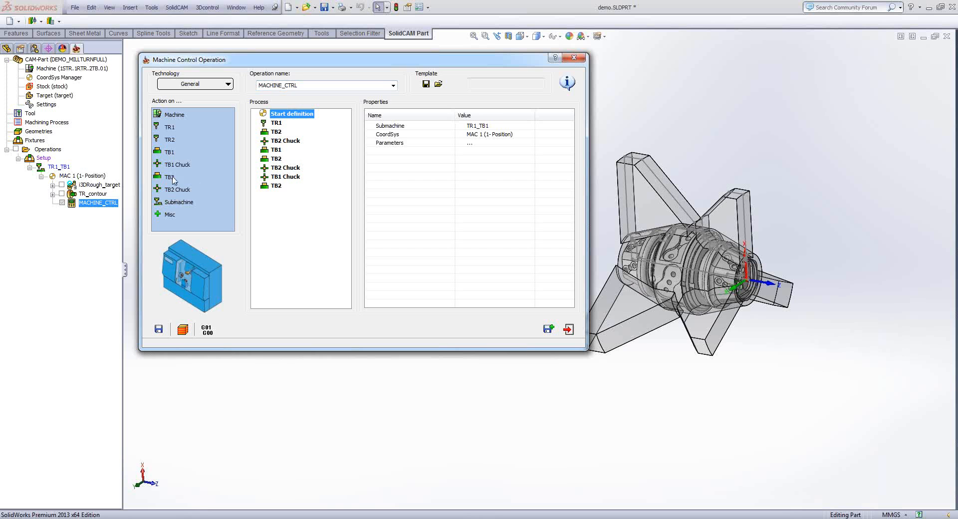
left_click_drag(169, 152, 300, 198)
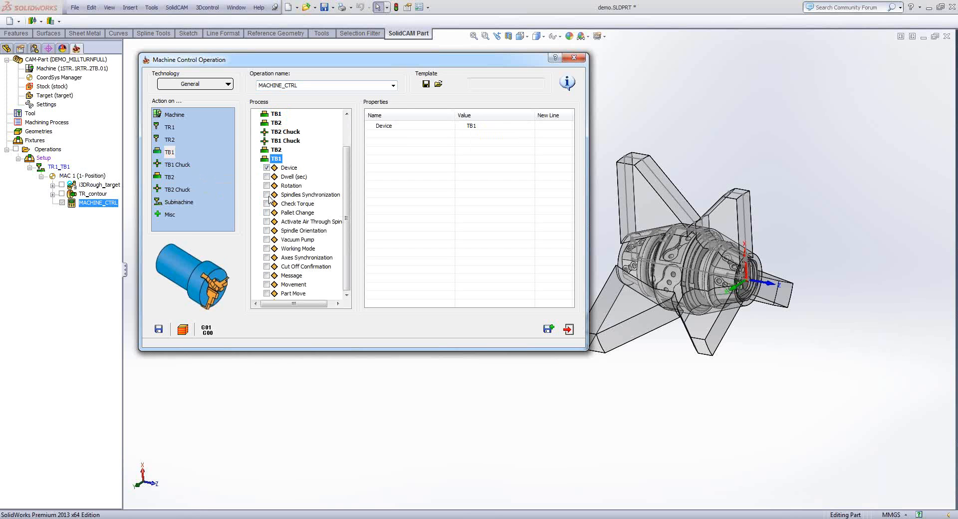
left_click(267, 186)
left_click(486, 127)
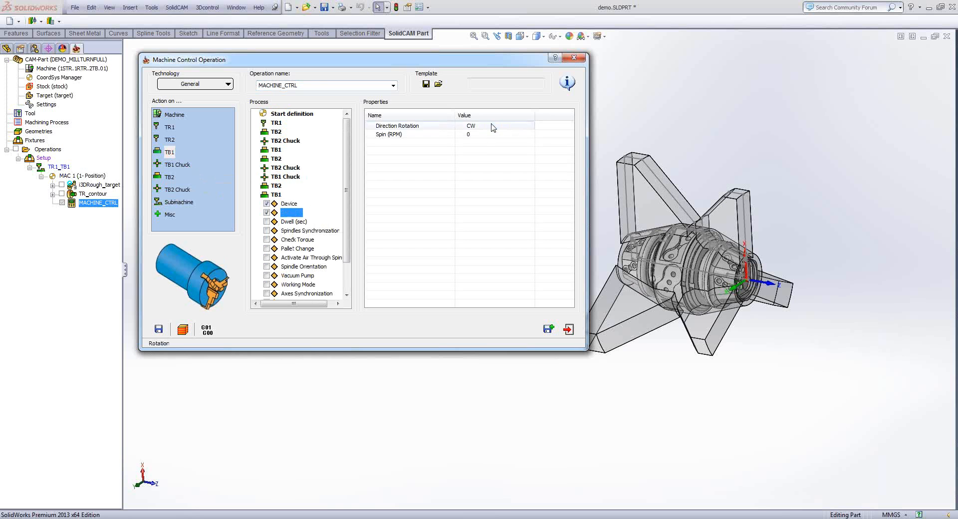
left_click(492, 128)
left_click(487, 149)
left_click(276, 195)
left_click(276, 194)
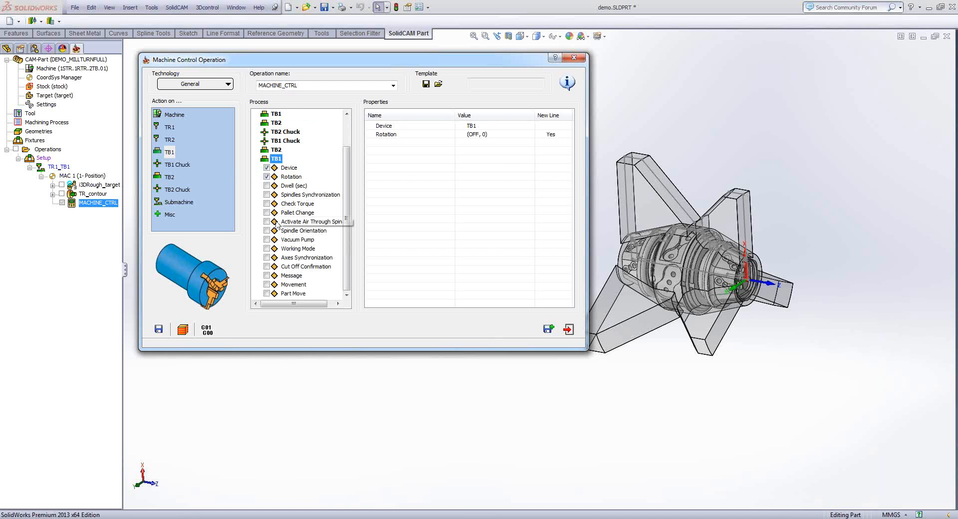
- Add Spindles Synchronization set to OFF to the last TB1 action and close the machine control operation
left_click(267, 195)
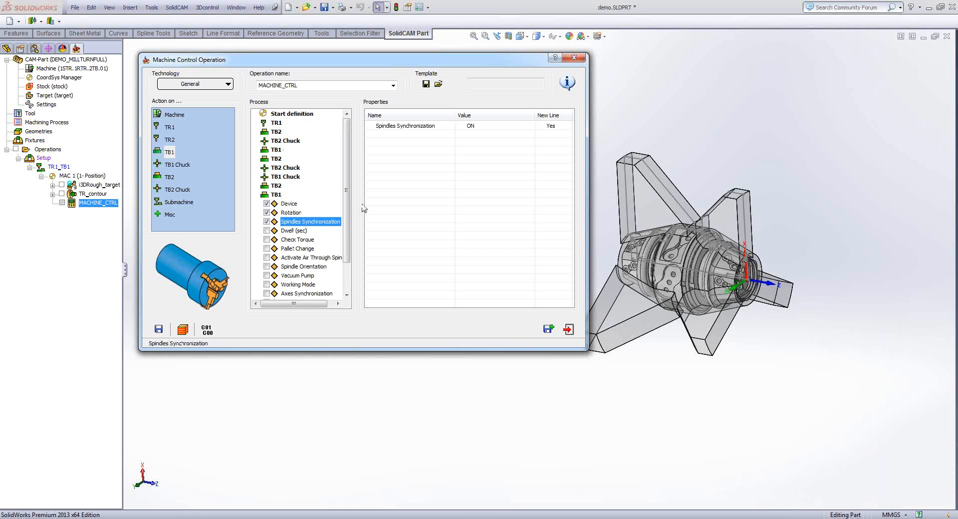
left_click(498, 127)
left_click(499, 128)
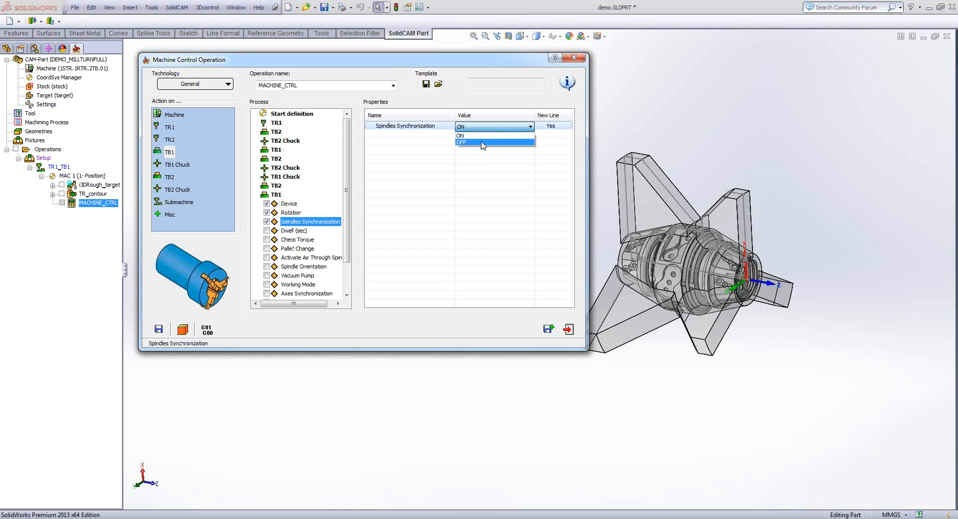
left_click(483, 143)
left_click(276, 194)
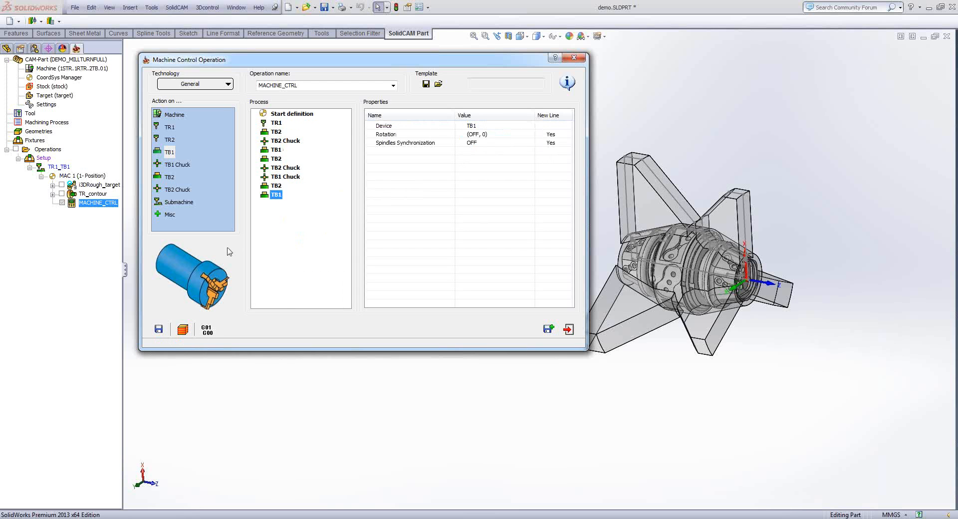
left_click(569, 330)
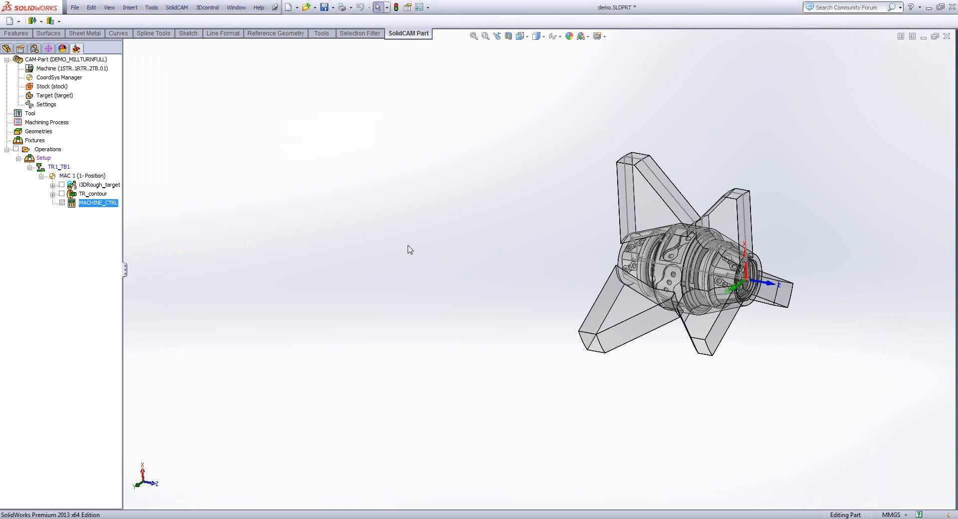
- Orbit to the unmachined back end of the part and measure a face on its tapered section
middle_click_drag(407, 245, 425, 244)
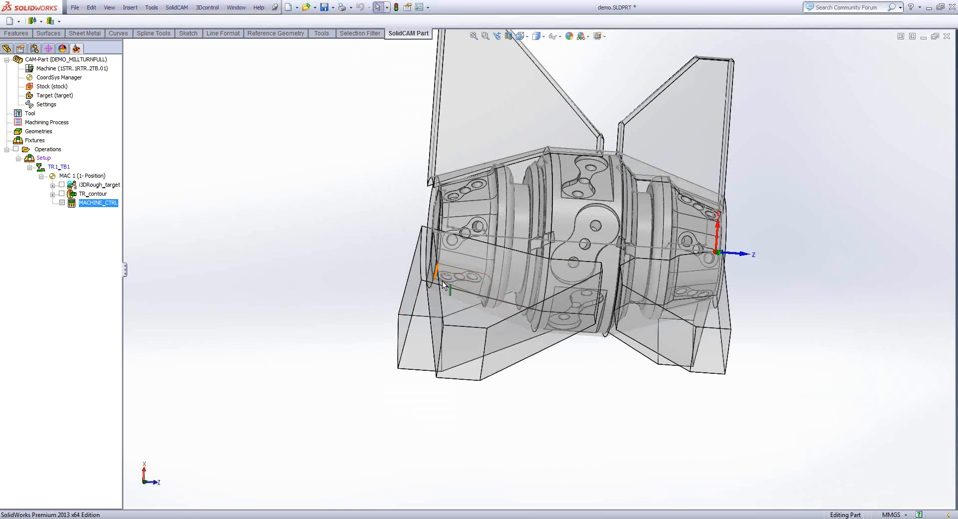
left_click(471, 288)
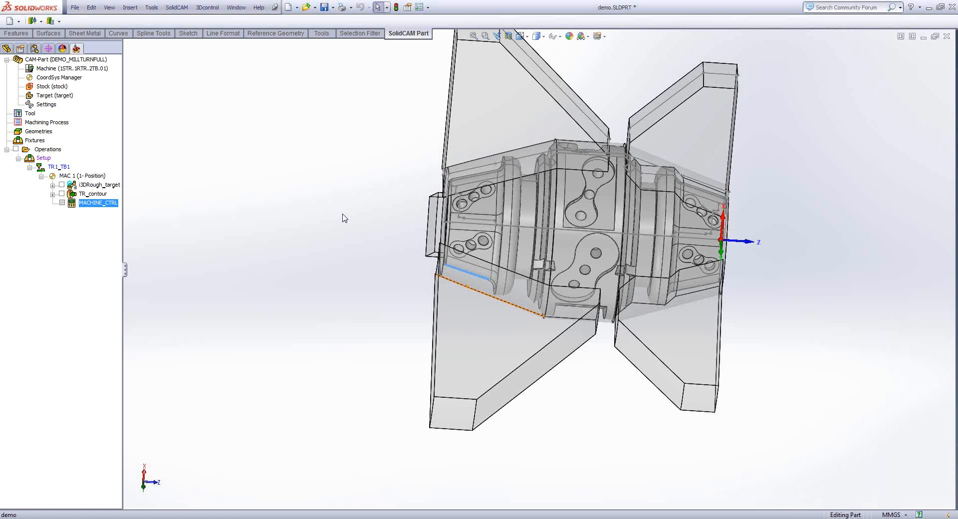
key("m")
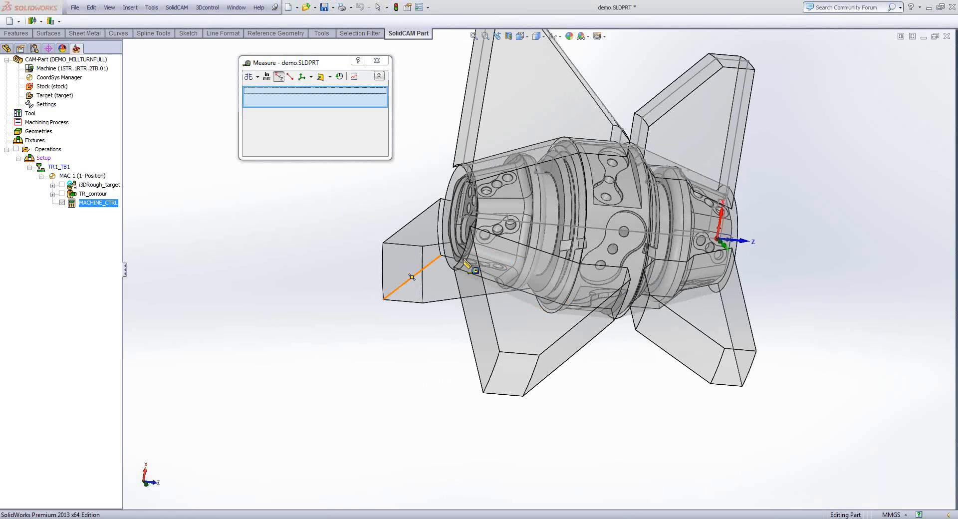
left_click(465, 260)
middle_click_drag(470, 278, 532, 193)
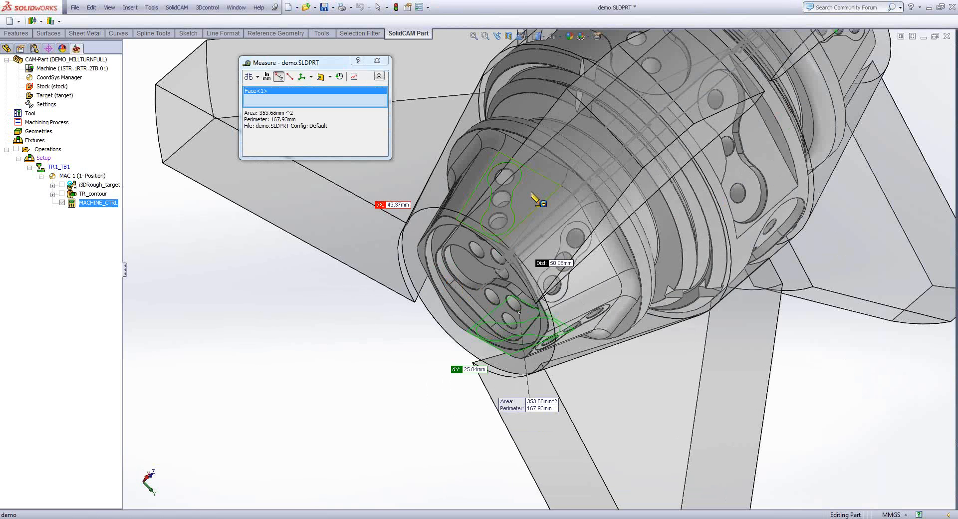
left_click(533, 198)
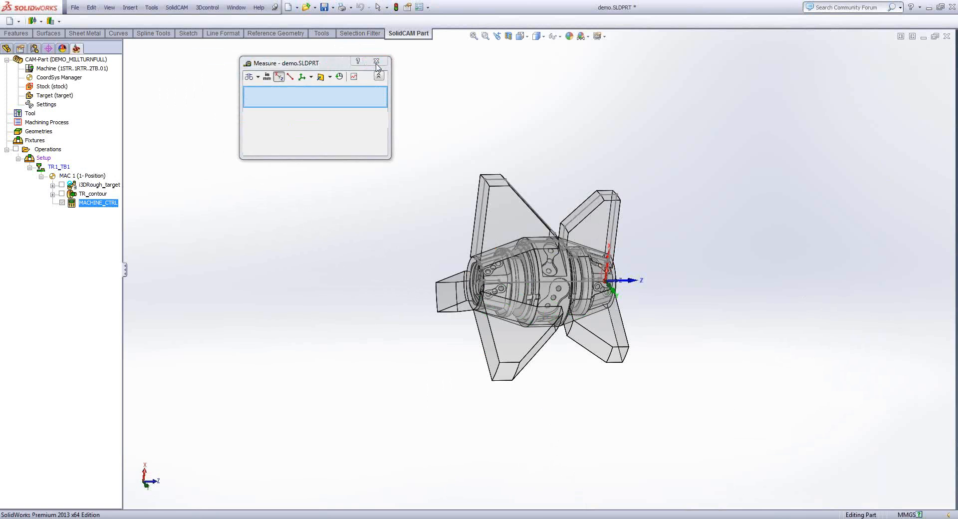
key("Escape")
- Add a Profile milling operation and assign it to submachine TR2_TB2
right_click(53, 153)
mouse_move(125, 169)
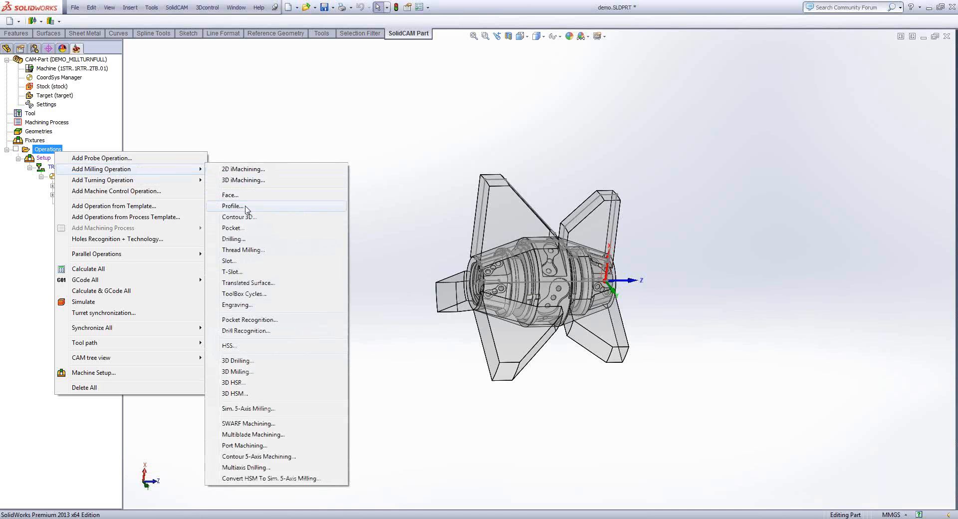
left_click(232, 206)
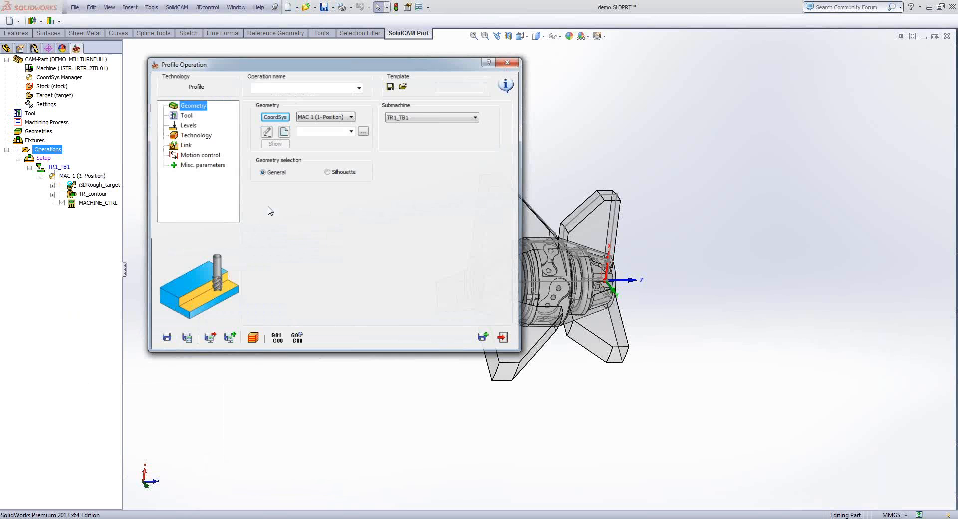
left_click(425, 117)
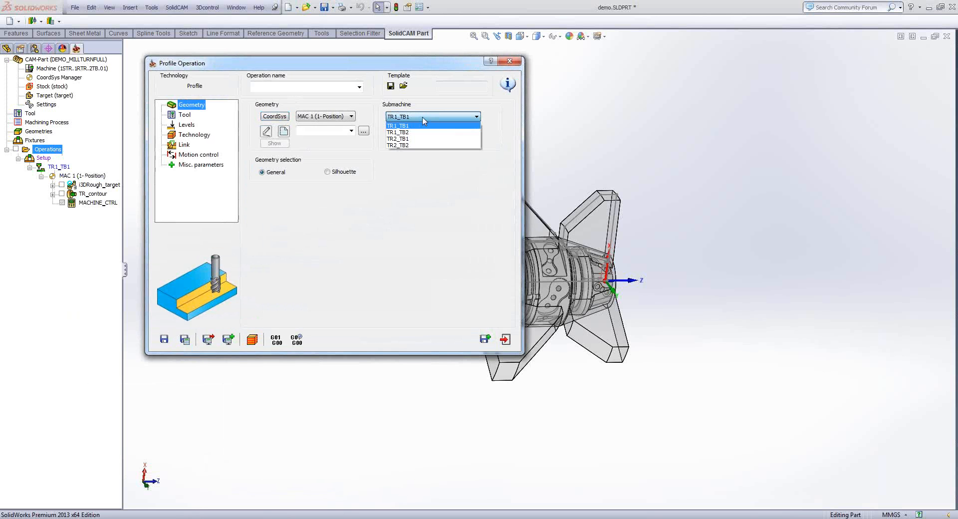
left_click(405, 145)
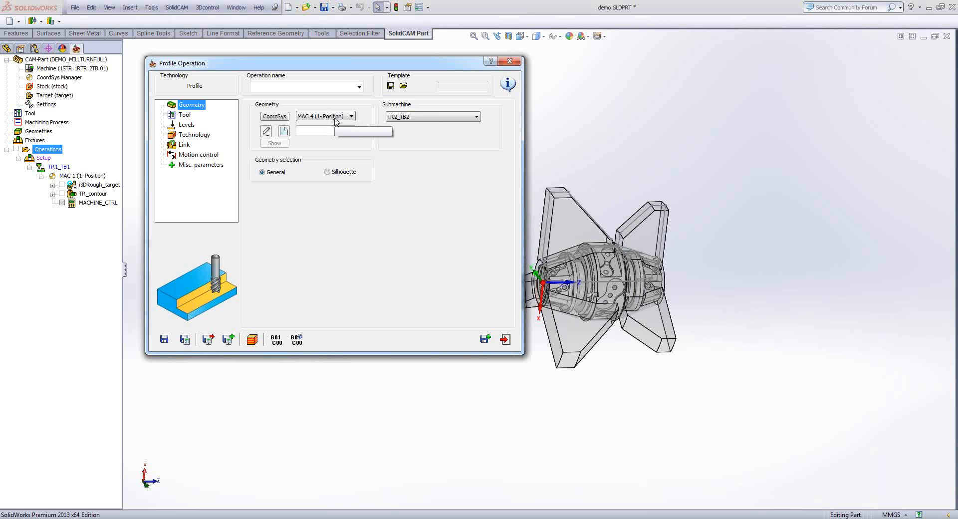
- Define position 2 under MAC 4 from a face at the part's back end, keeping the default machining levels
left_click(279, 121)
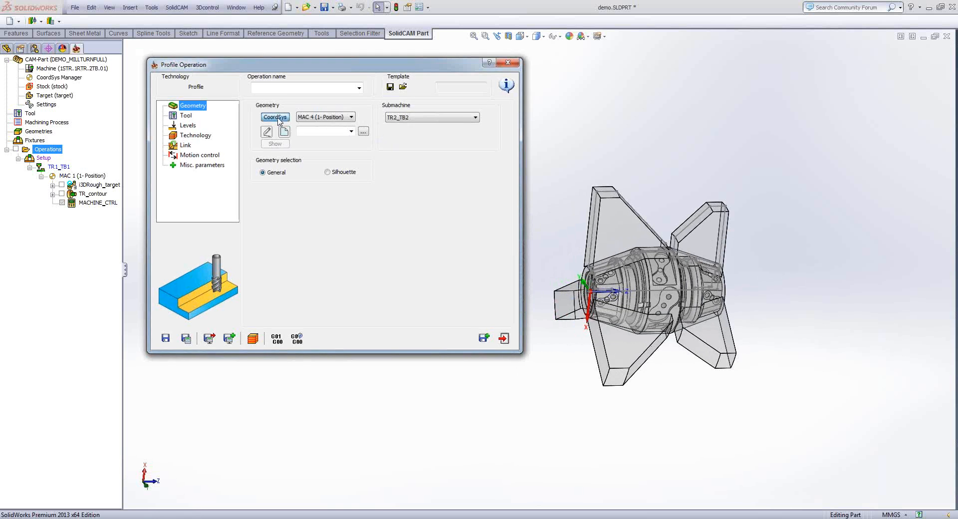
right_click(60, 108)
left_click(93, 121)
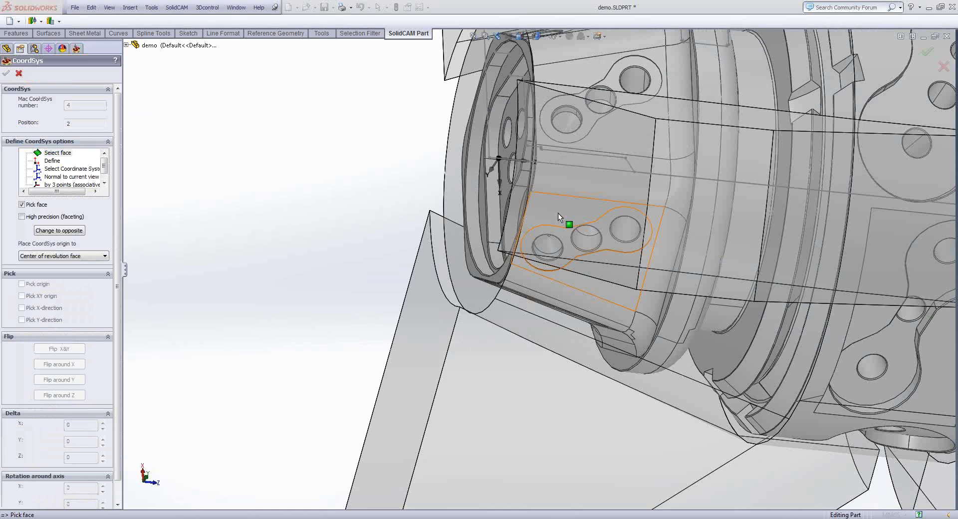
left_click(565, 219)
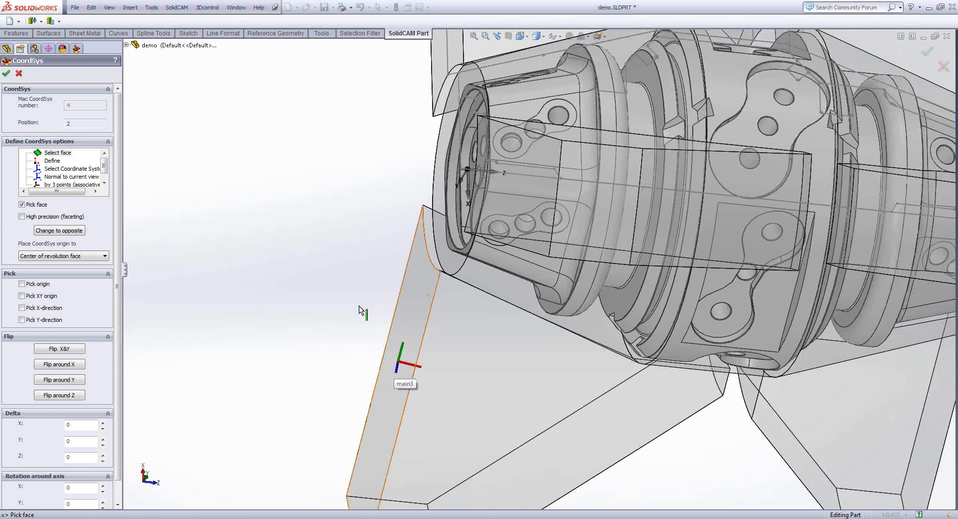
left_click(7, 75)
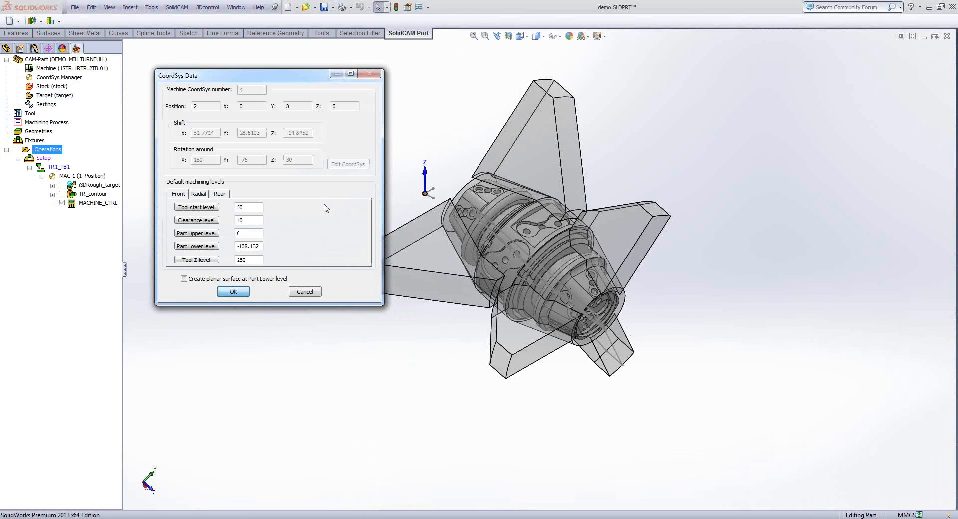
key("Return")
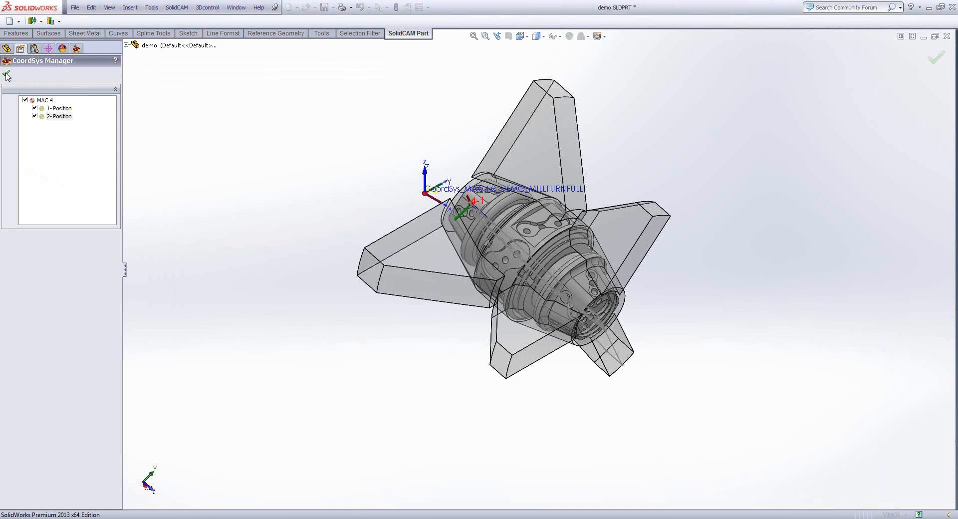
left_click(9, 75)
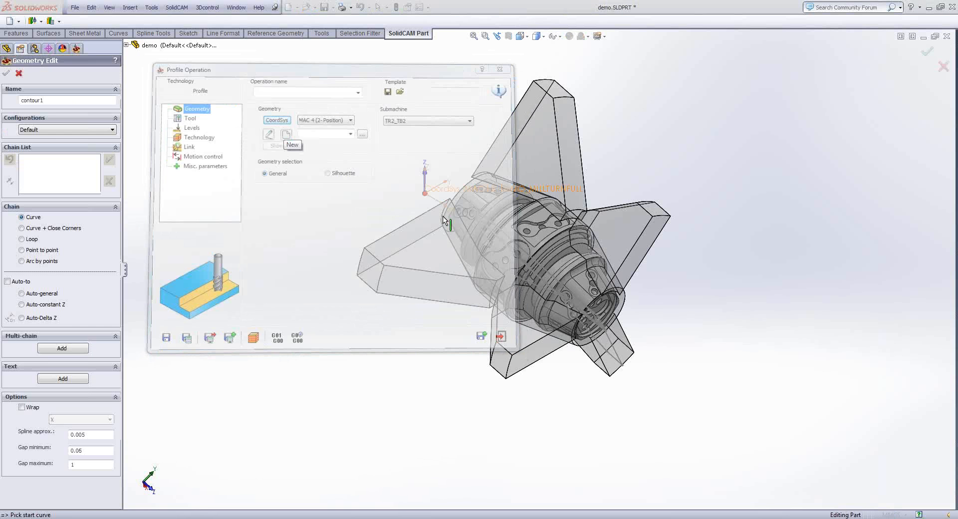
- Define the profile geometry contour1 by chaining the outline around the three holes on the tapered back face with Auto-constant Z
middle_click_drag(442, 215, 496, 243)
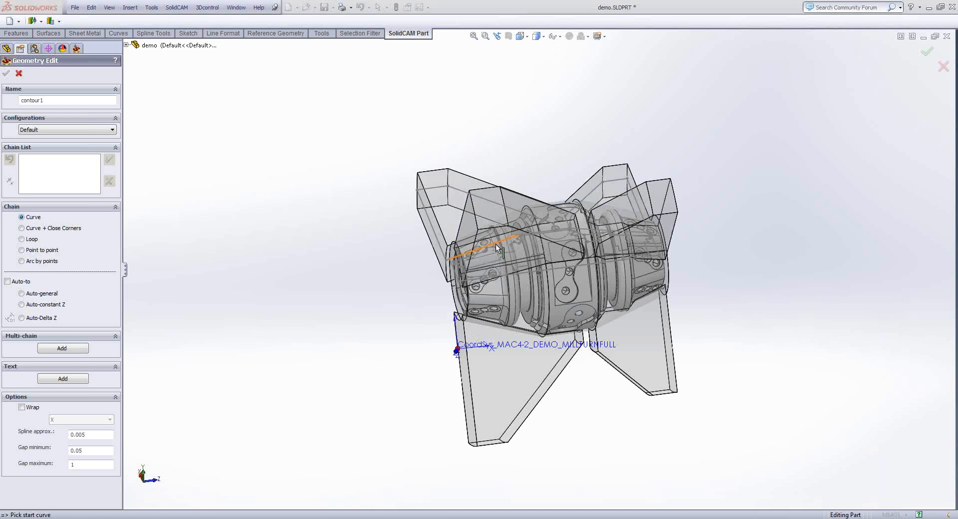
scroll(496, 243, "down", 3)
scroll(501, 252, "down", 4)
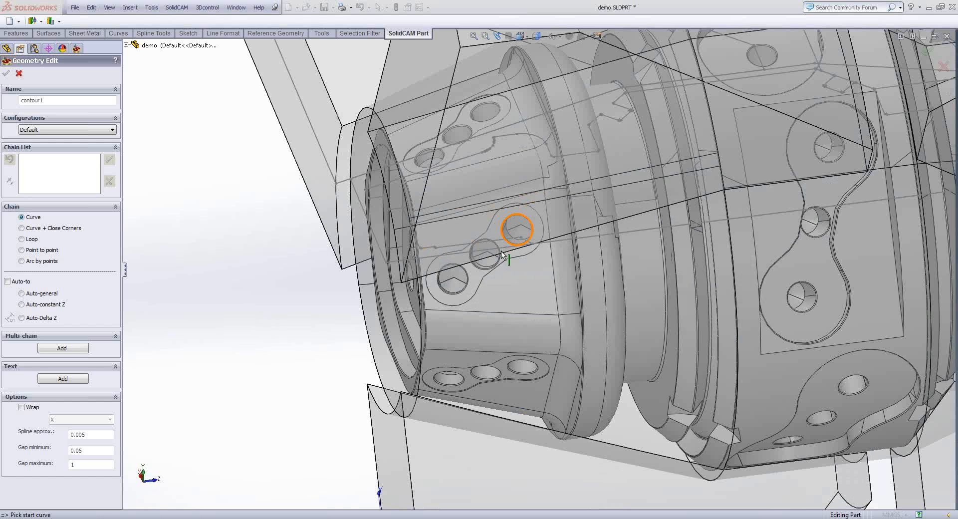
scroll(502, 255, "down", 5)
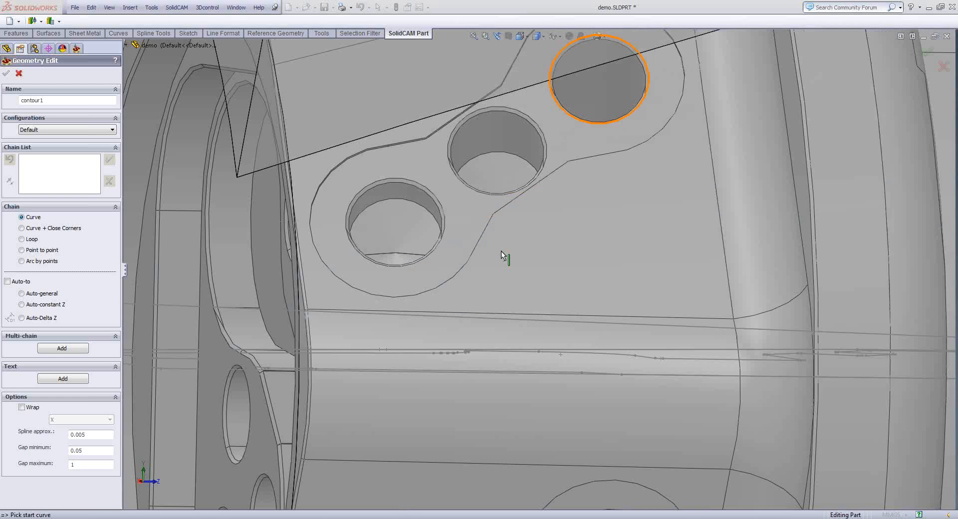
scroll(502, 255, "down", 5)
left_click(469, 181)
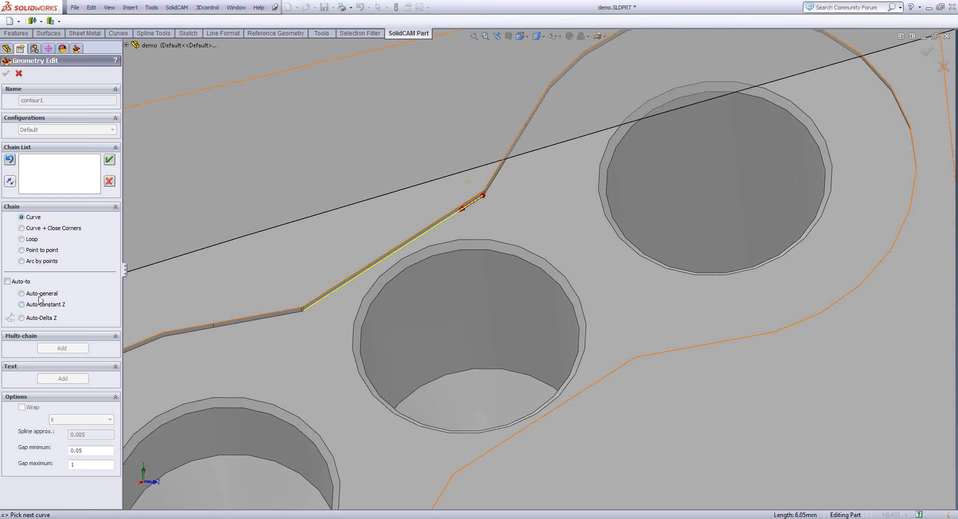
left_click(41, 308)
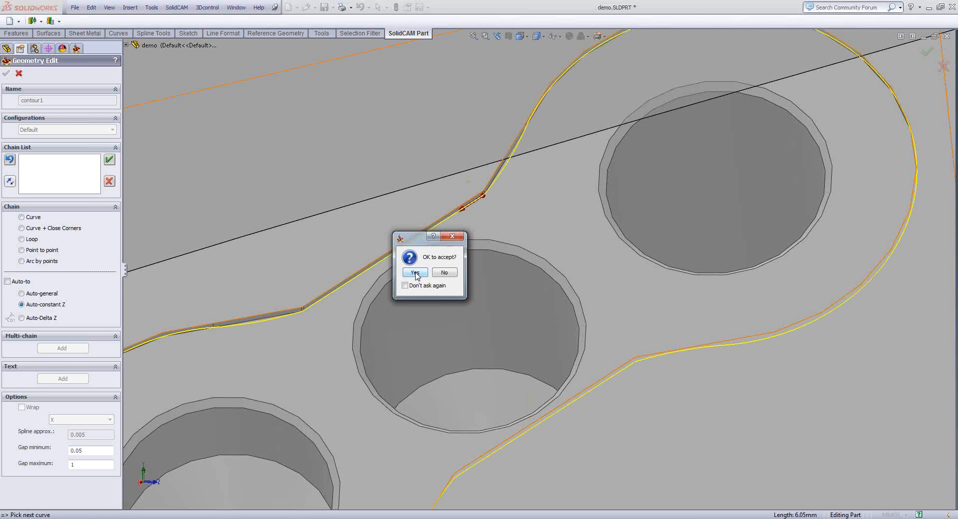
left_click(415, 273)
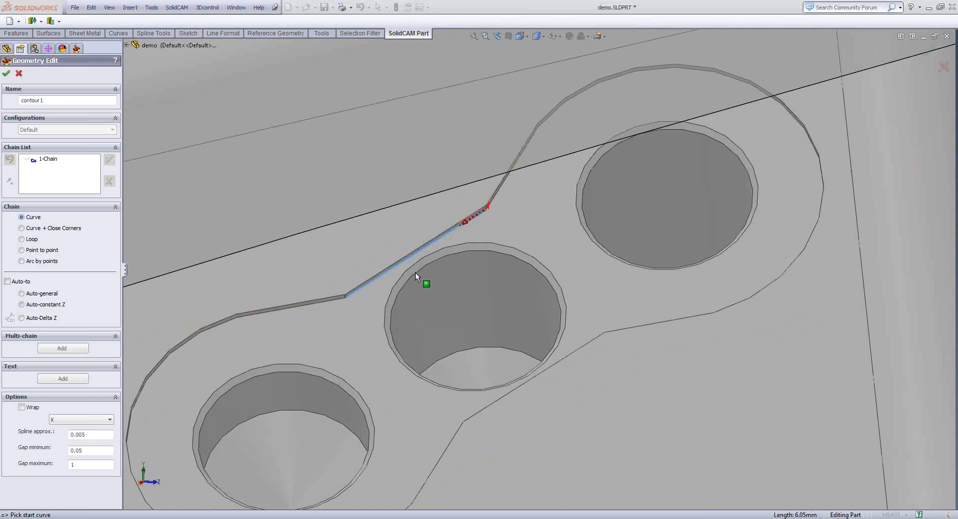
scroll(415, 272, "up", 7)
left_click(6, 73)
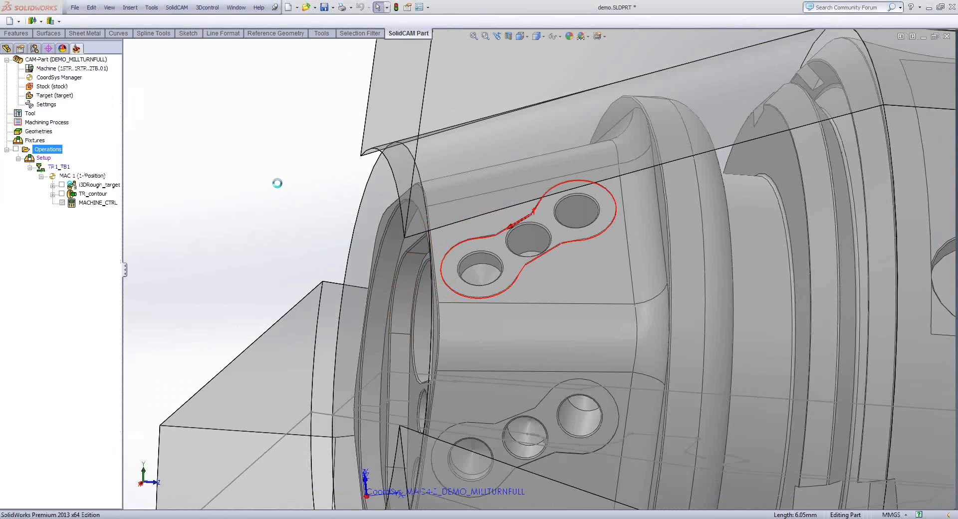
- Add a new 6 mm end mill as tool 3 on turret TR2 for the F_contour1 operation
left_click(184, 115)
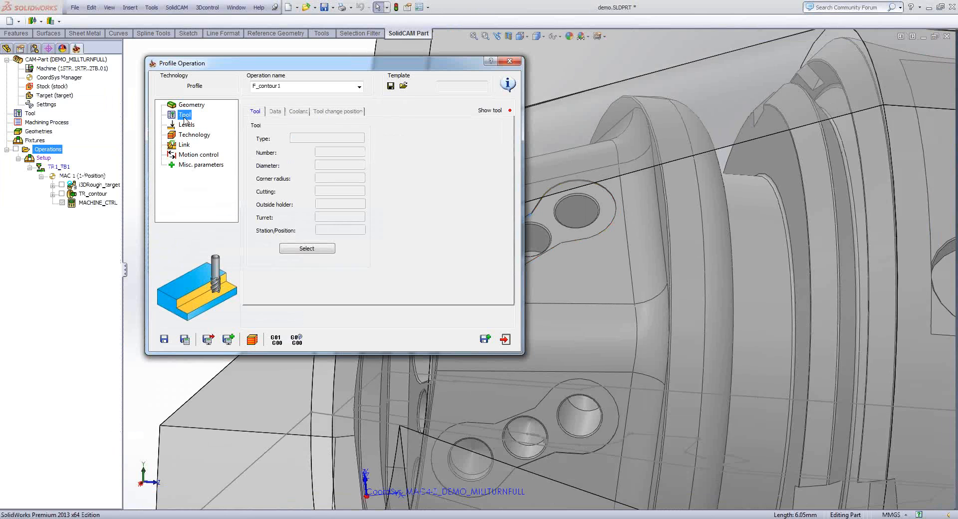
left_click(306, 249)
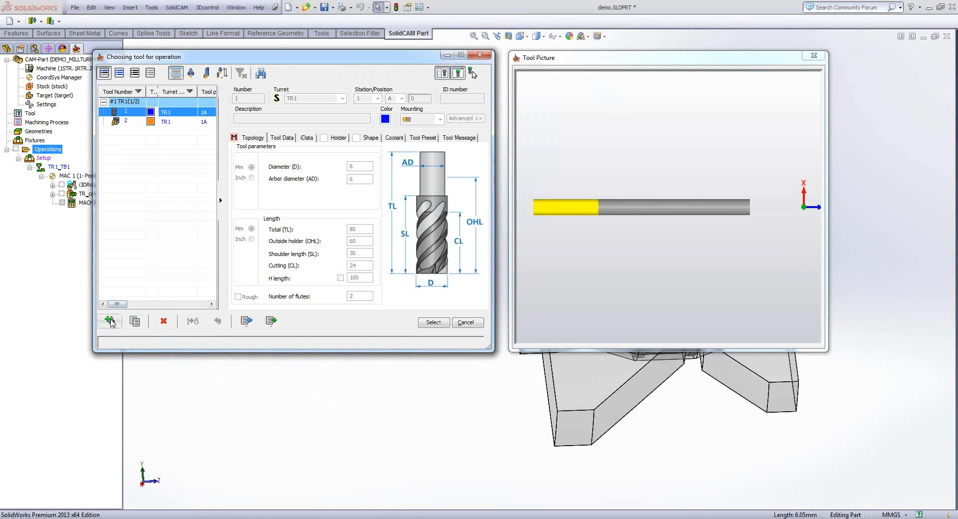
left_click(110, 321)
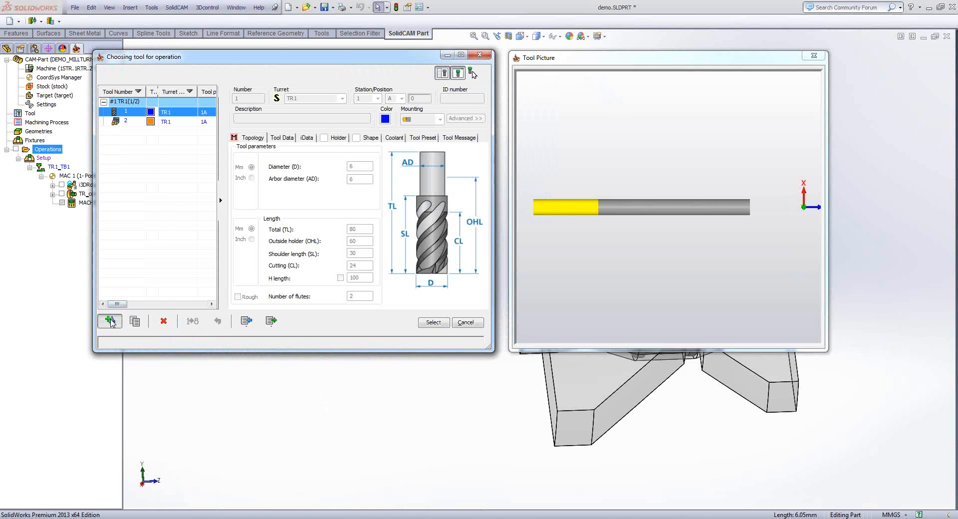
left_click(236, 120)
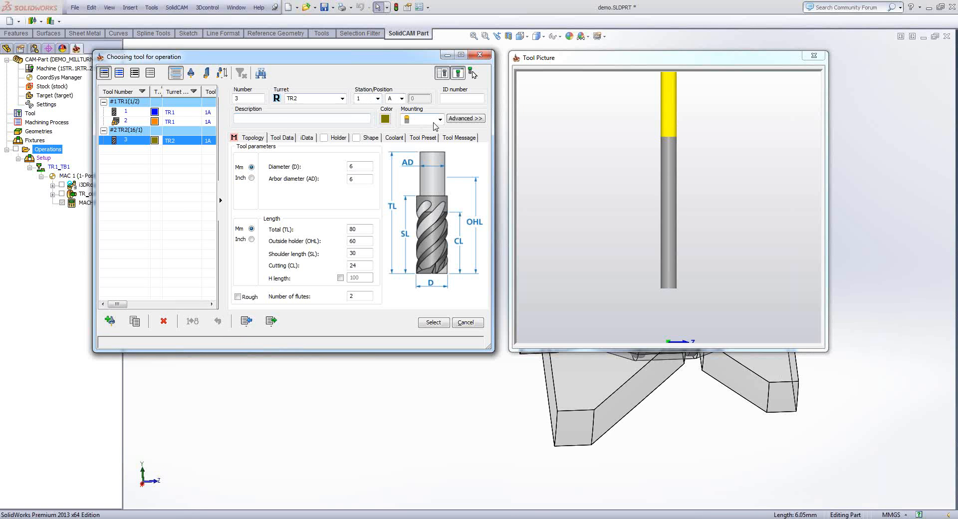
- Set the new end mill's additional mounting angle to -15 and choose it for the profile operation
left_click(466, 120)
left_click(465, 119)
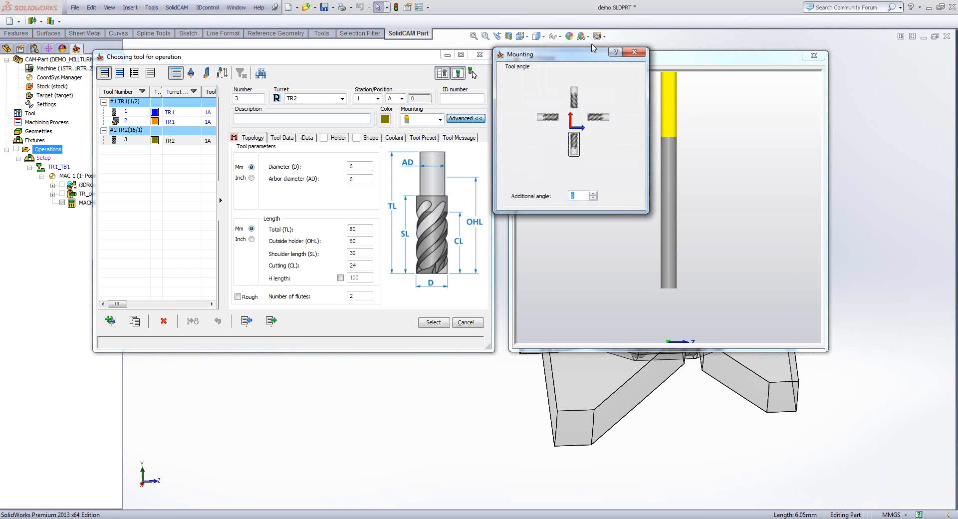
left_click_drag(584, 54, 419, 84)
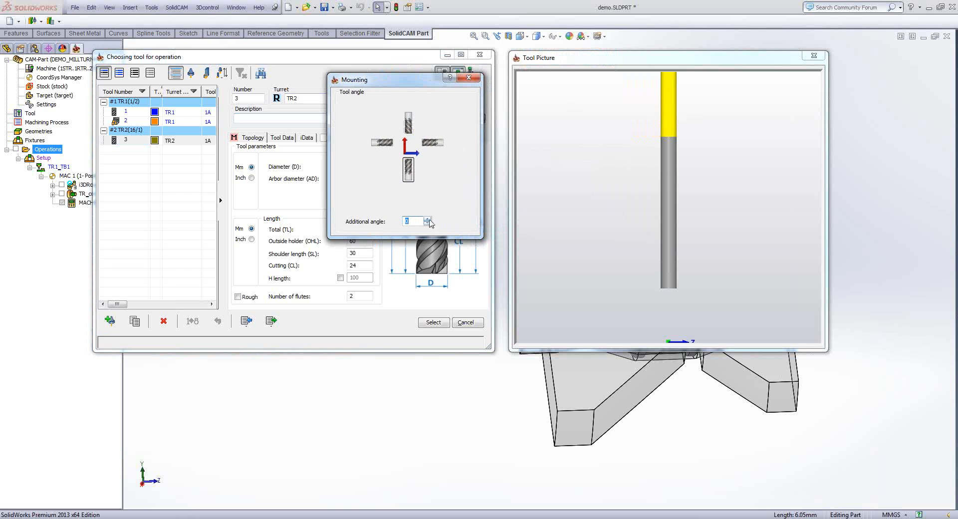
left_click_drag(428, 224, 427, 224)
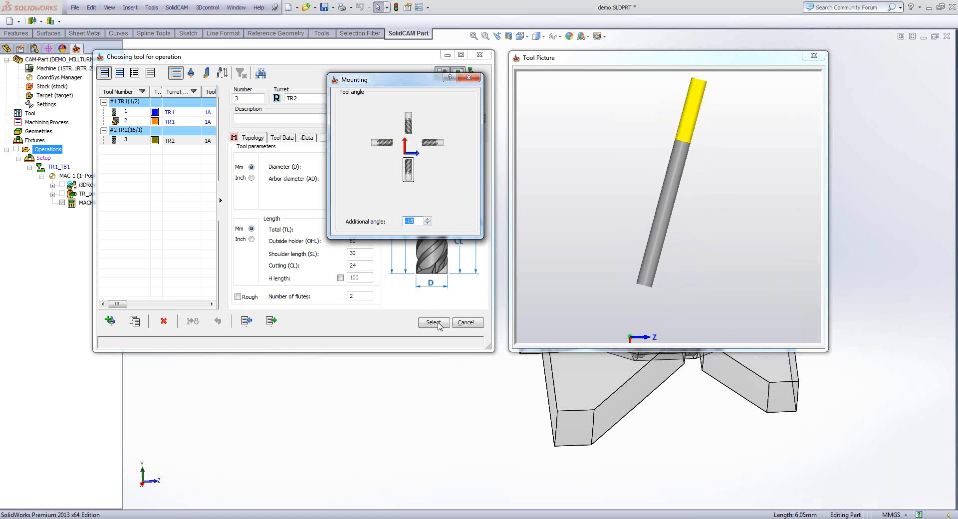
left_click(439, 323)
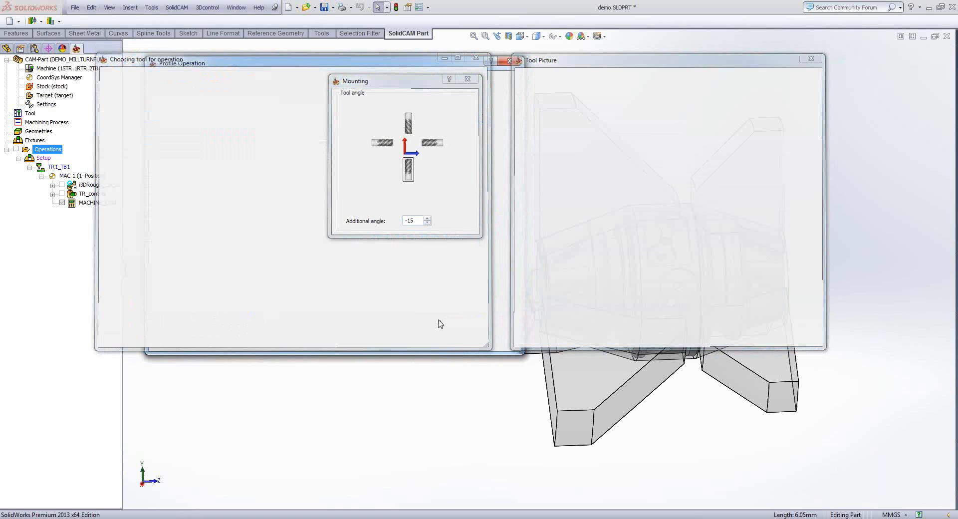
- Define the operation's upper milling level from the flat tapered face surrounding the three-hole recess
left_click(186, 124)
left_click(286, 180)
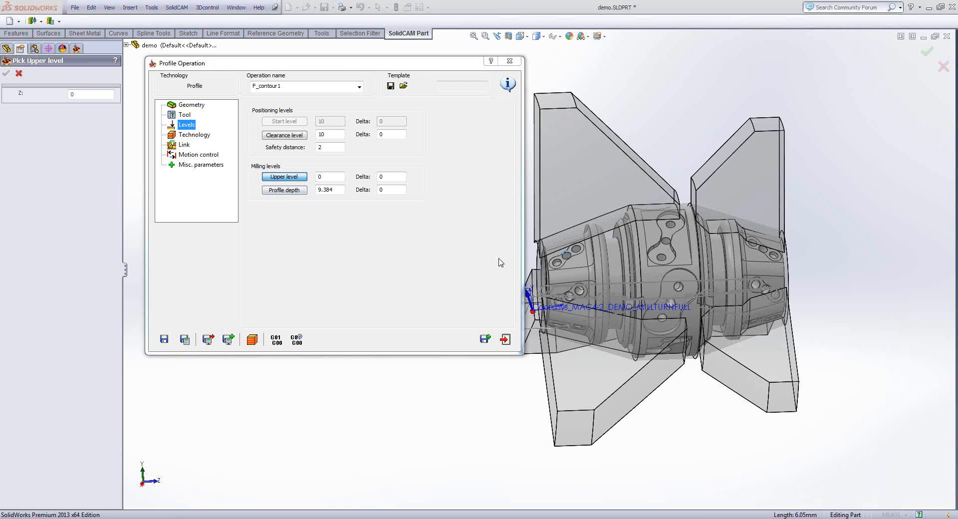
middle_click_drag(531, 288, 582, 295)
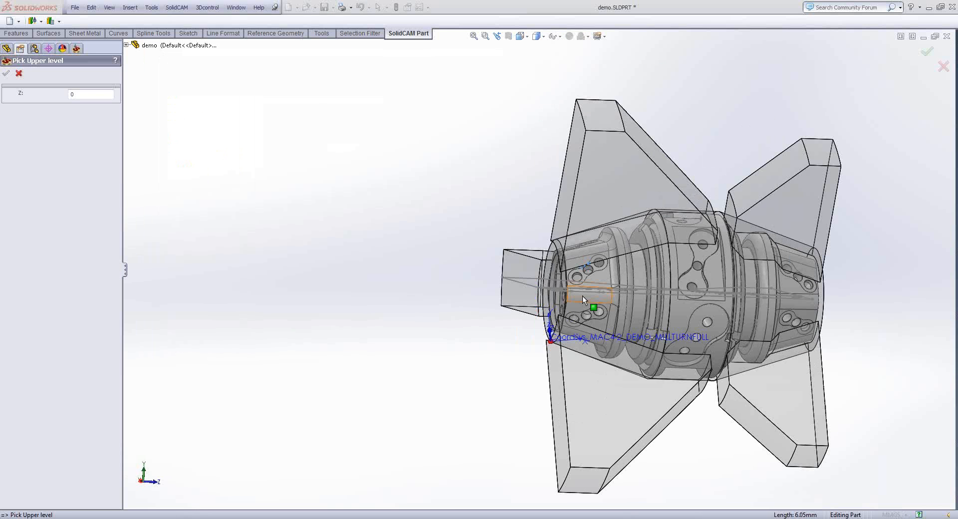
scroll(582, 295, "down", 5)
scroll(634, 273, "down", 3)
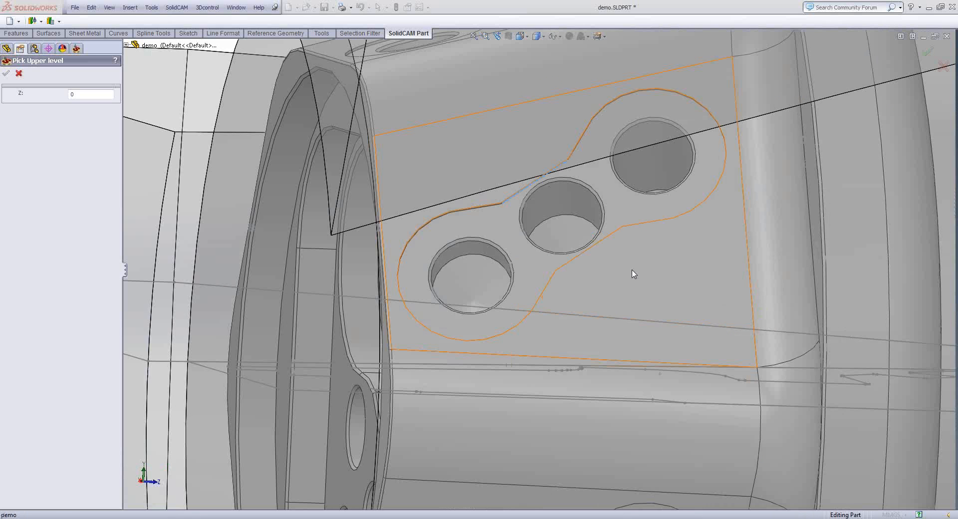
left_click(632, 270)
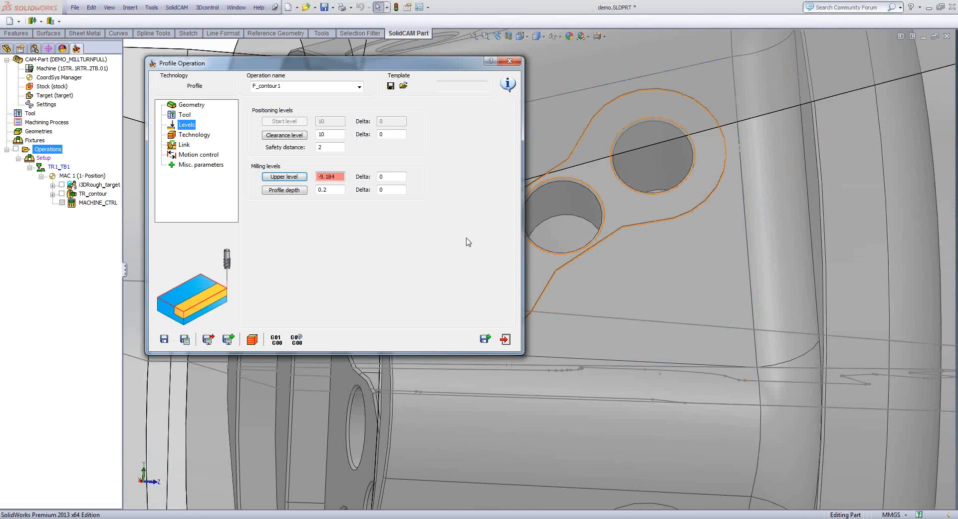
- Define the profile depth from the recessed floor around the three holes, then save and calculate the operation
left_click(285, 189)
left_click(494, 214)
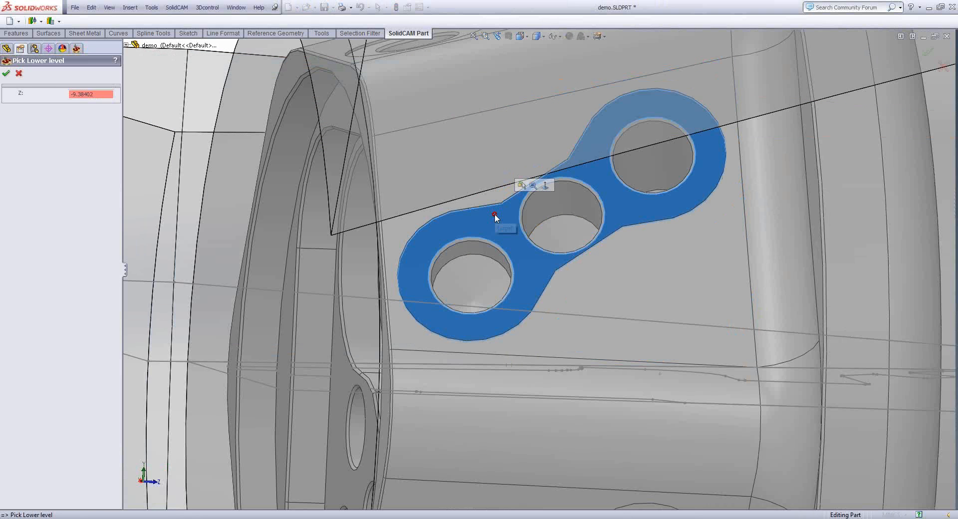
left_click(7, 74)
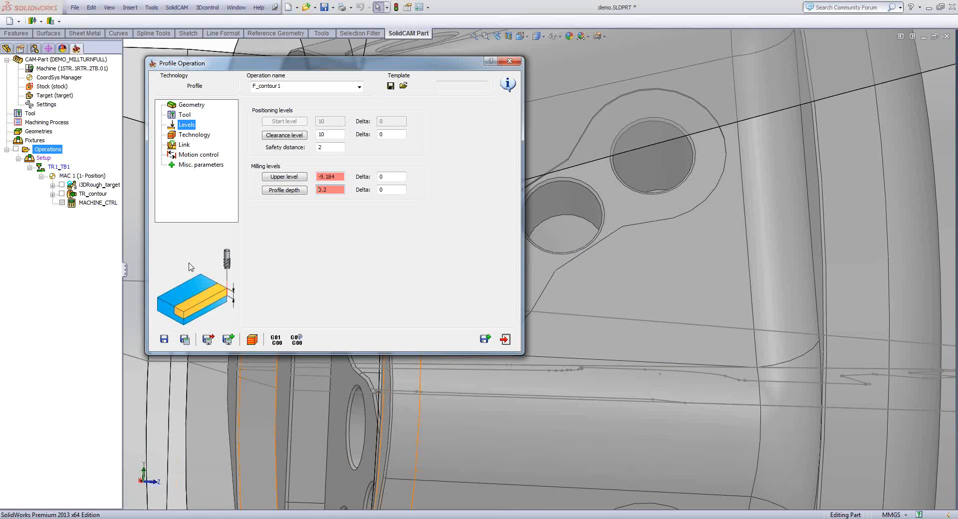
left_click(193, 339)
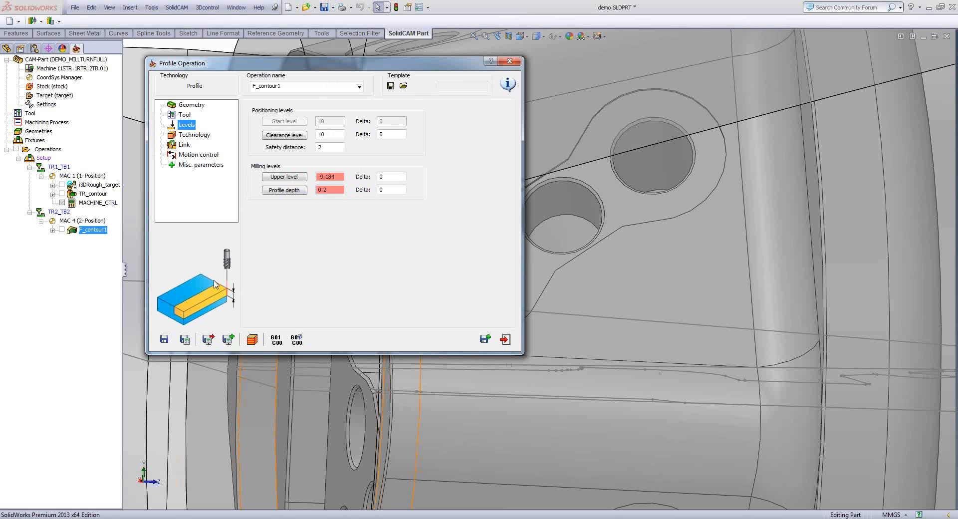
- Open the machine simulation of F_contour1 and examine the tilted tool at the tapered end of the part
left_click(254, 340)
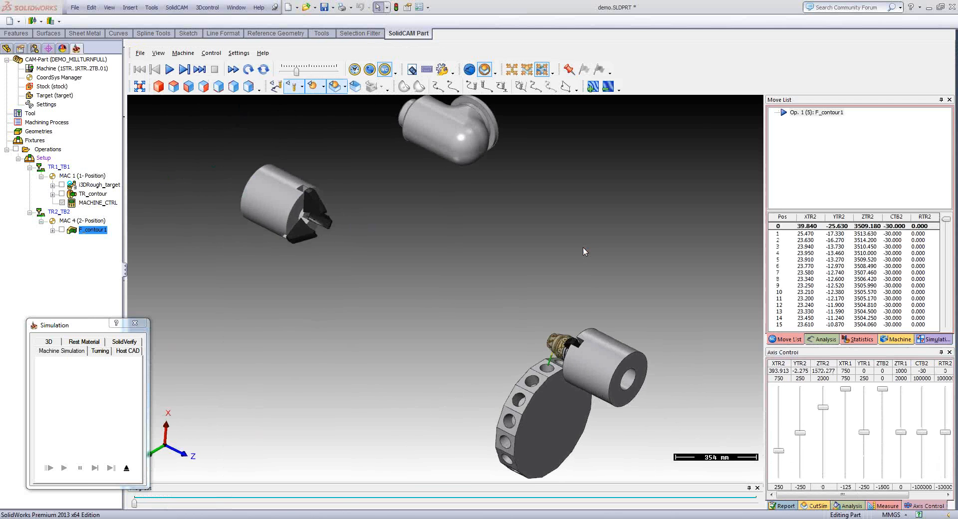
middle_click_drag(583, 246, 599, 330)
scroll(599, 330, "up", 1)
scroll(600, 333, "up", 4)
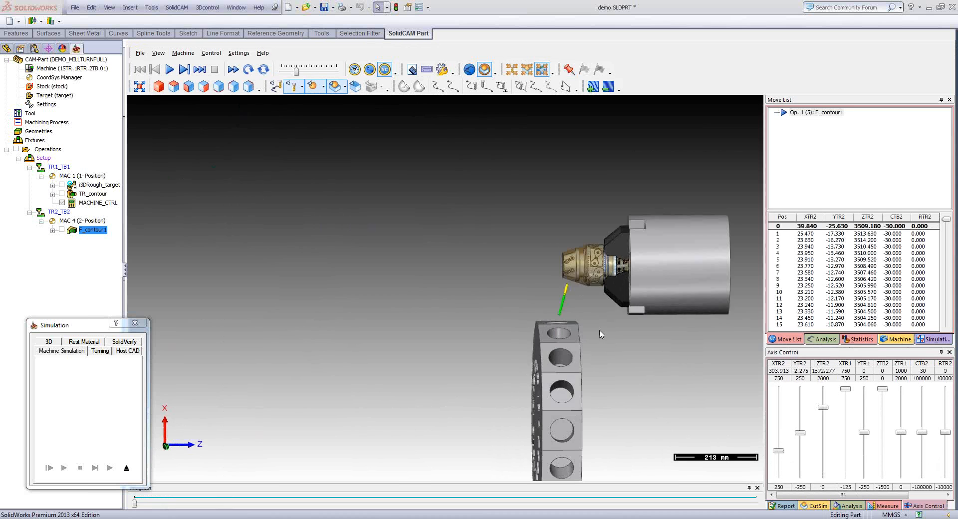
scroll(561, 299, "up", 2)
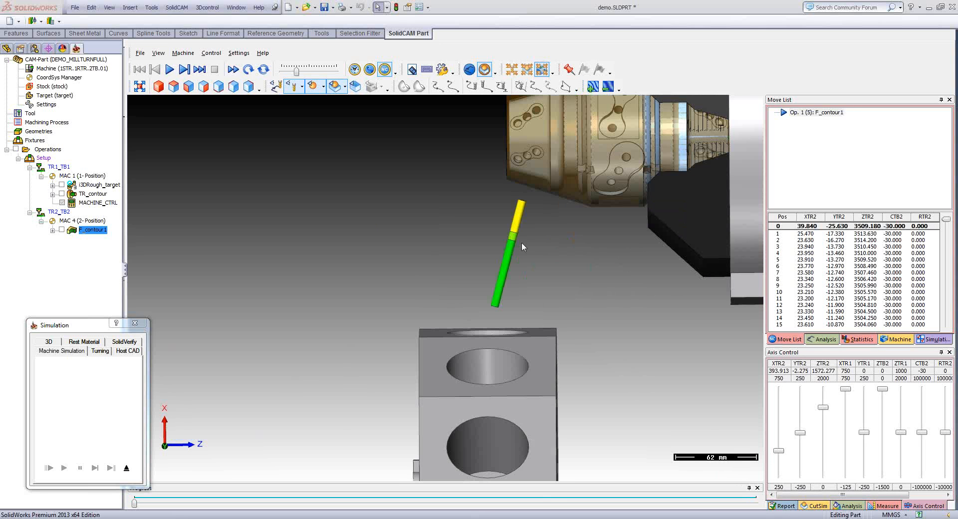
scroll(522, 242, "up", 2)
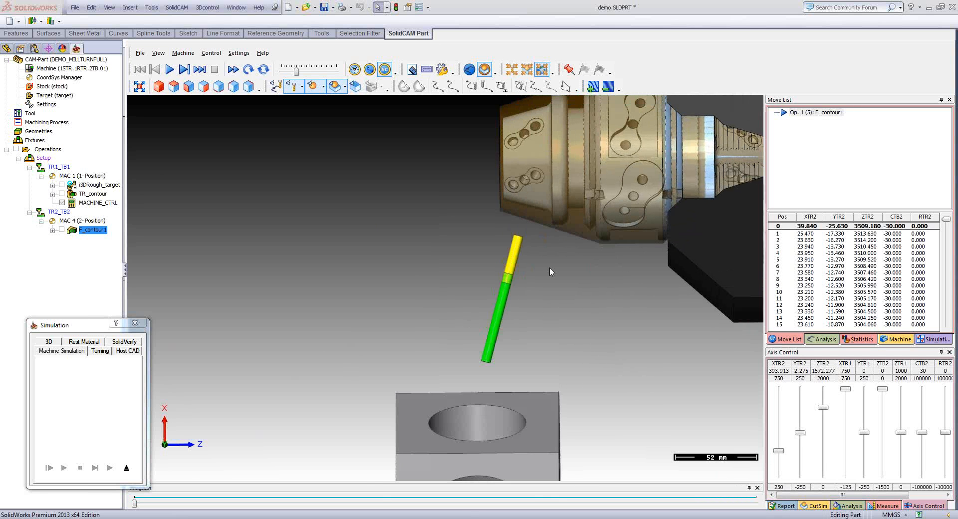
middle_click_drag(549, 267, 648, 310)
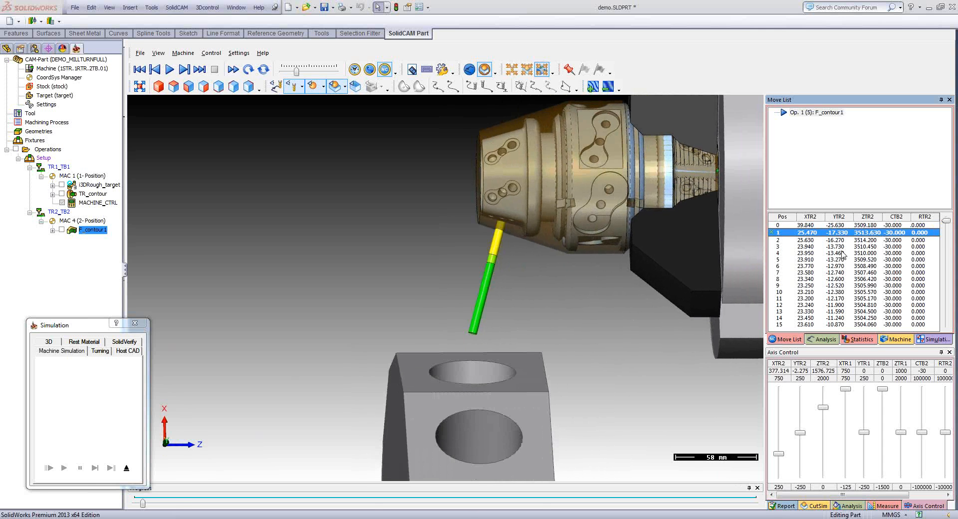
- Show the finished part without stock in the simulation and play F_contour1 through to its last move
left_click(334, 88)
left_click(335, 92)
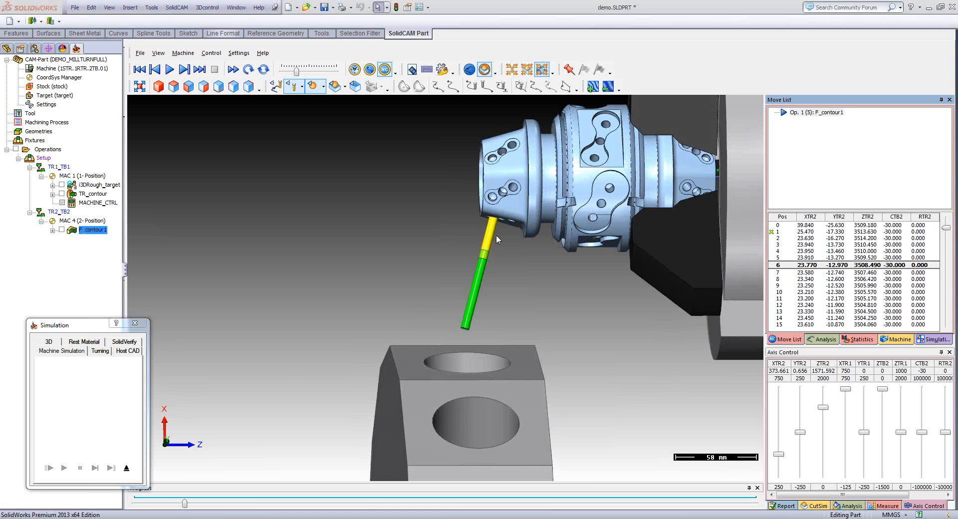
left_click(787, 265)
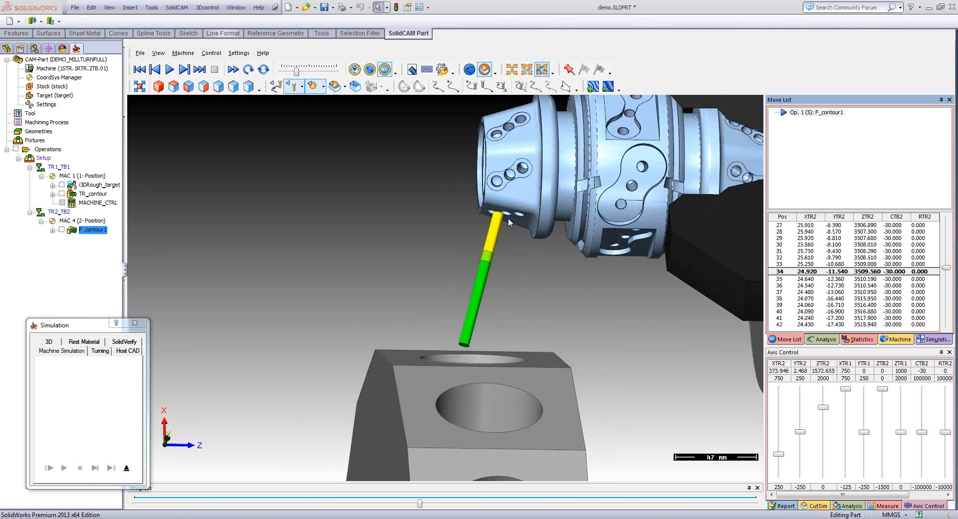
middle_click_drag(508, 219, 511, 227)
scroll(511, 226, "down", 2)
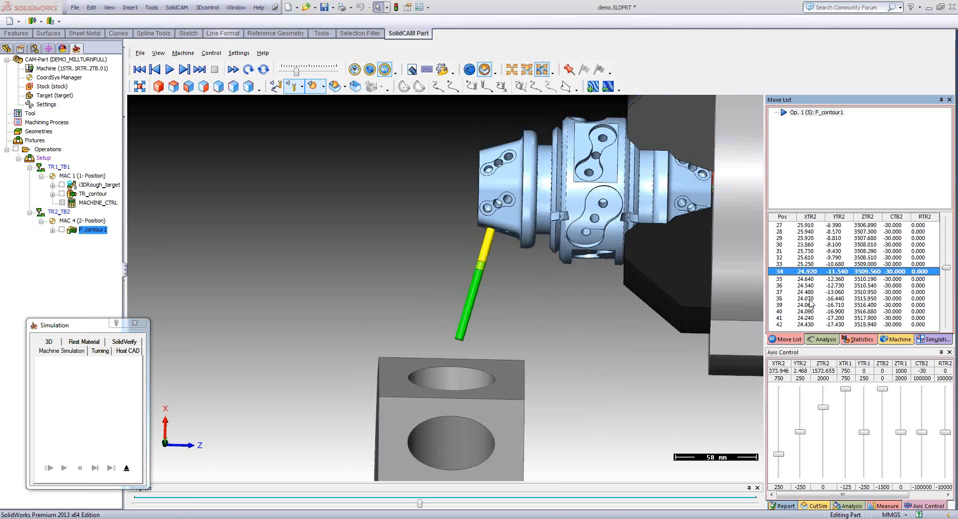
left_click(170, 69)
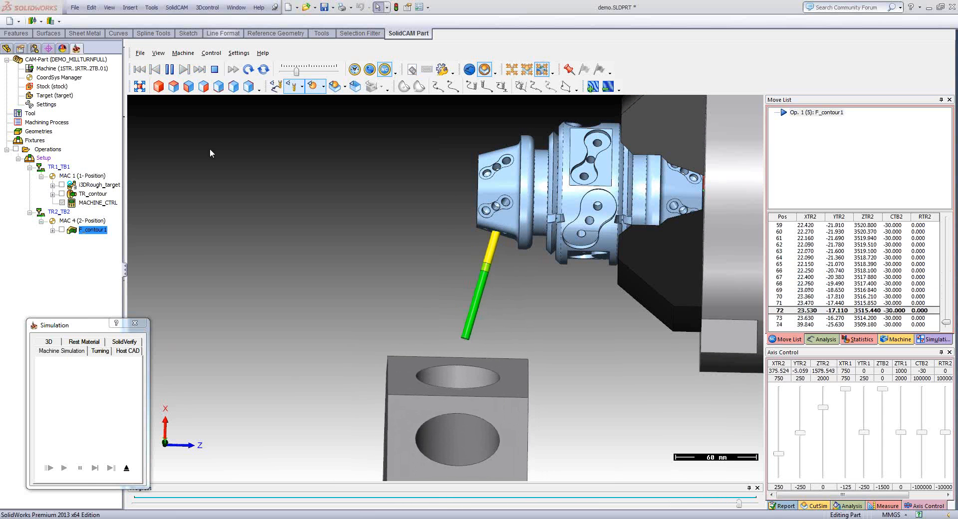
- Inspect the tilted tool relative to the turret and sub-spindle, then exit the simulation and the profile operation
scroll(437, 261, "down", 8)
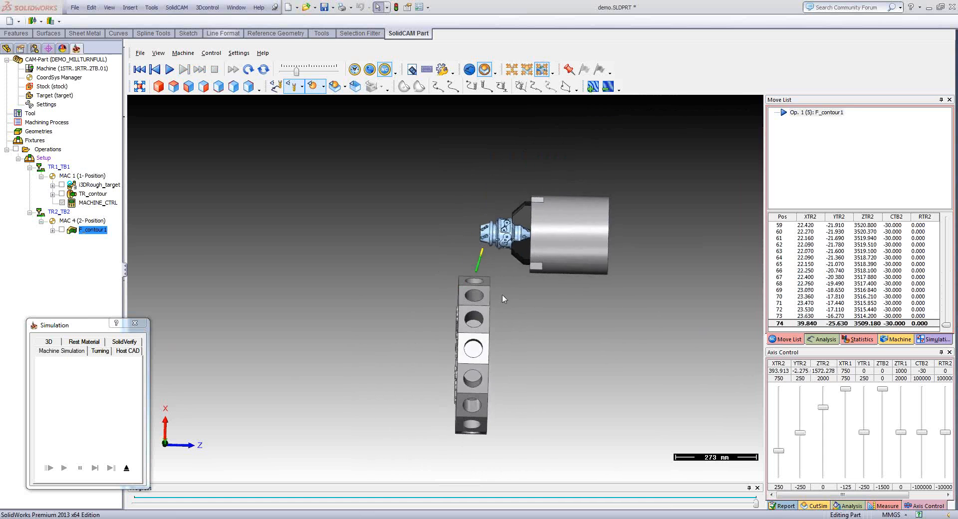
middle_click_drag(484, 271, 475, 278)
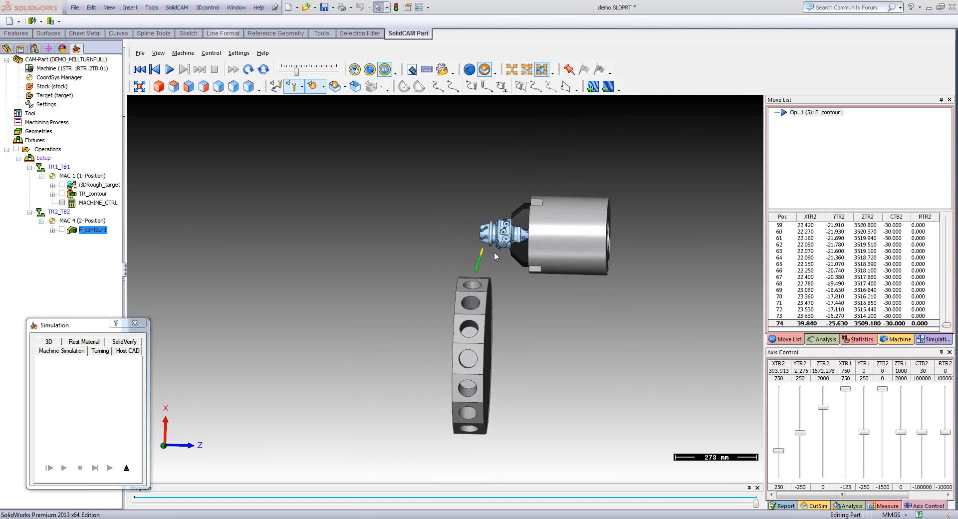
scroll(494, 252, "up", 3)
scroll(497, 242, "up", 3)
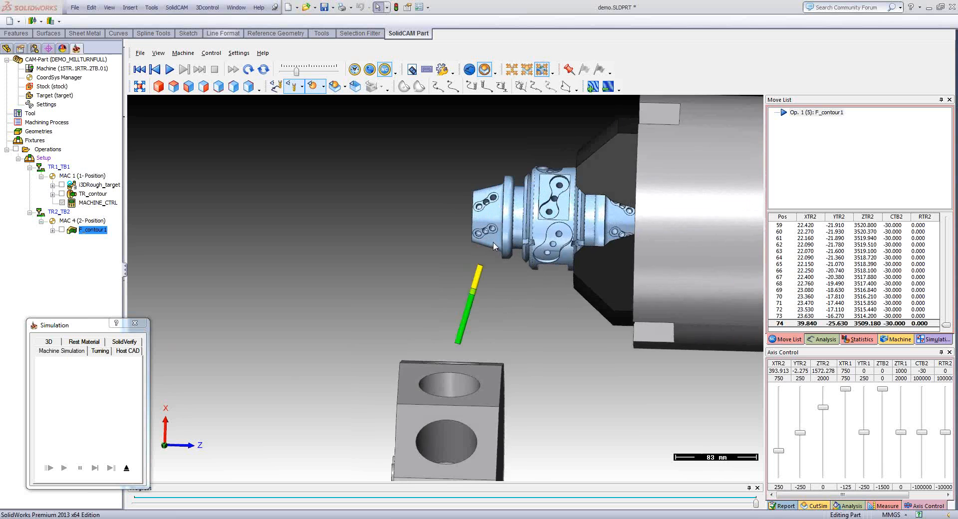
mouse_move(469, 271)
middle_mouse_down()
mouse_move(500, 268)
mouse_move(489, 249)
mouse_move(475, 263)
middle_mouse_up()
scroll(476, 271, "down", 3)
scroll(475, 263, "down", 2)
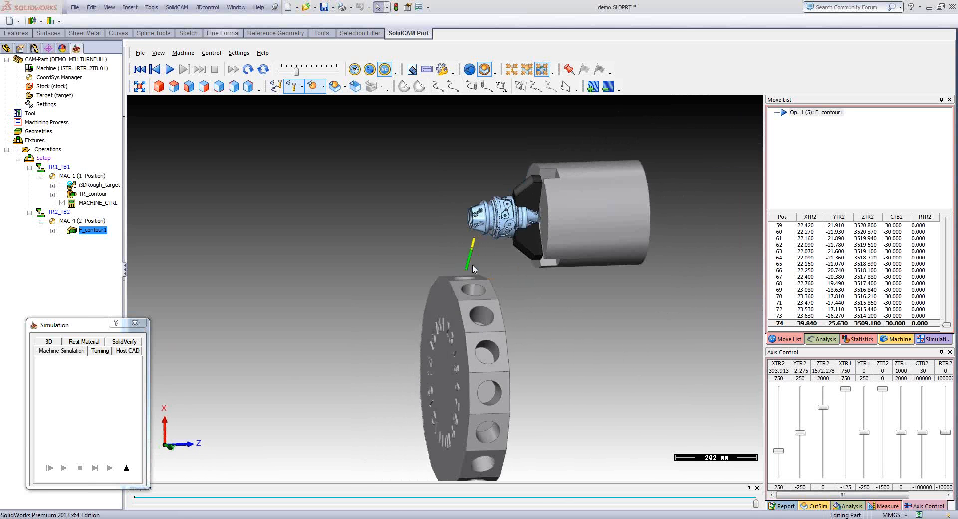
left_click(127, 468)
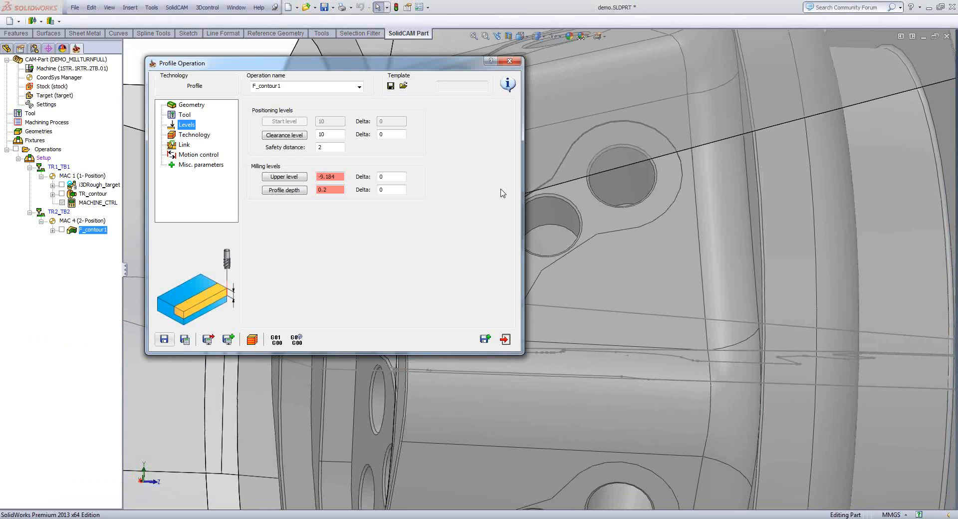
left_click(505, 340)
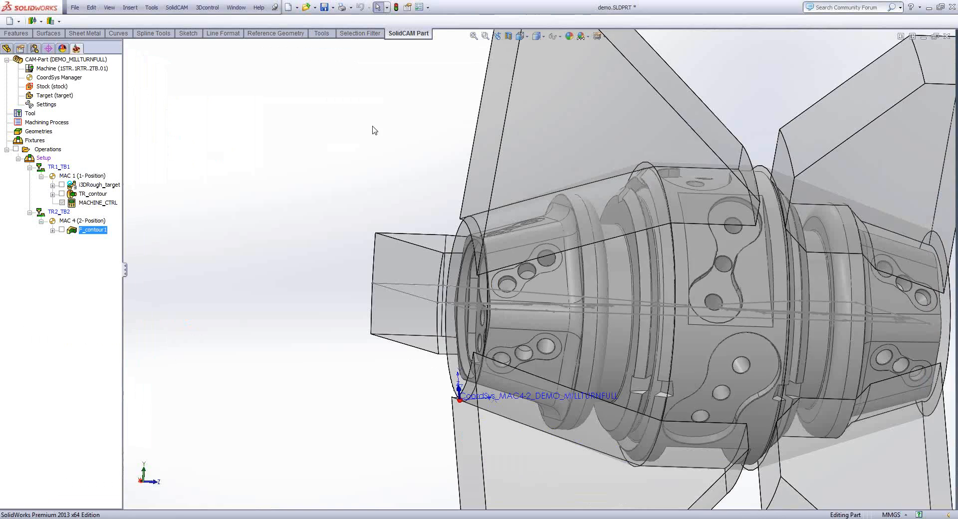
- Hide the CoordSys_MAC4-2_DEMO_MILLTURNFULL coordinate system in the model and return to the CAM operations tree
scroll(374, 130, "up", 5)
middle_click_drag(499, 225, 520, 278)
scroll(520, 277, "down", 3)
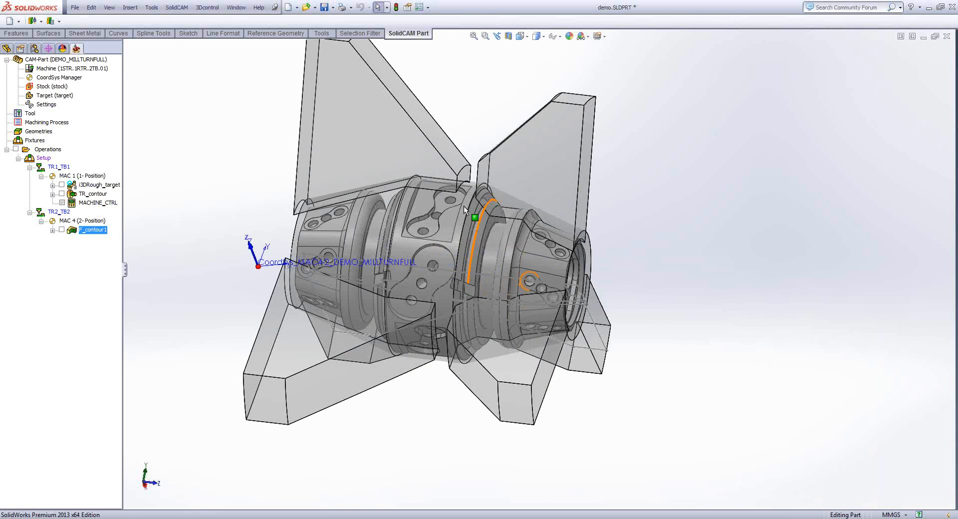
scroll(463, 205, "down", 1)
left_click(9, 49)
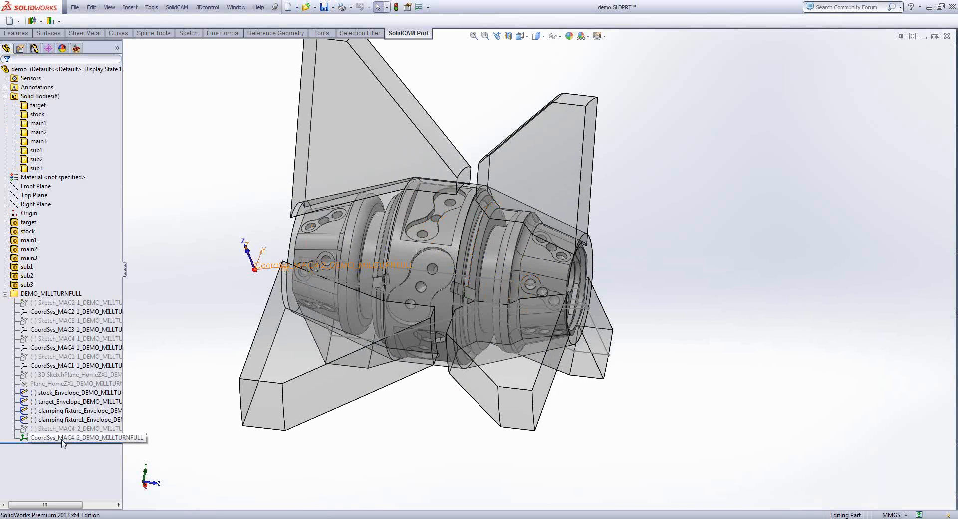
left_click(71, 421)
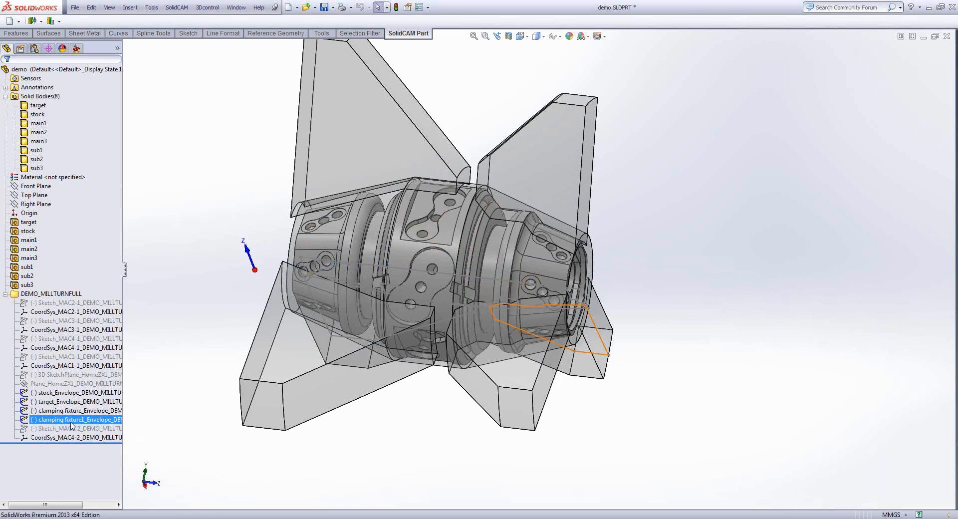
left_click(76, 49)
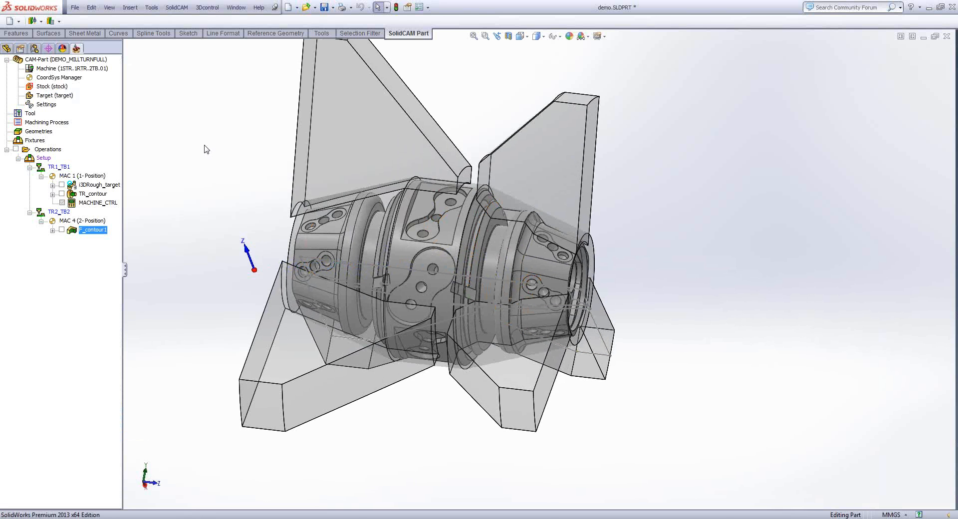
scroll(205, 144, "down", 1)
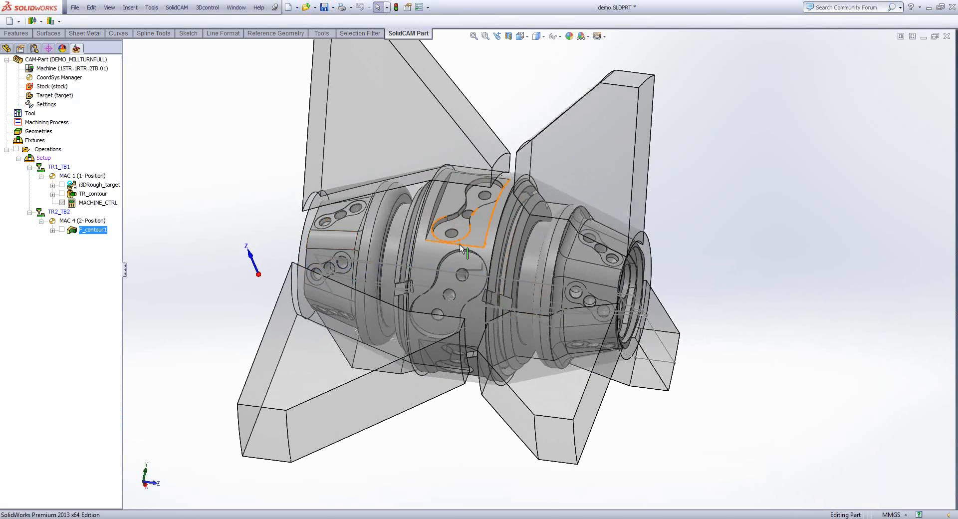
- Add a Profile milling operation on submachine TR2_TB2 using the MAC 4 (1- Position) coordinate system
middle_click_drag(459, 244, 427, 270)
right_click(36, 150)
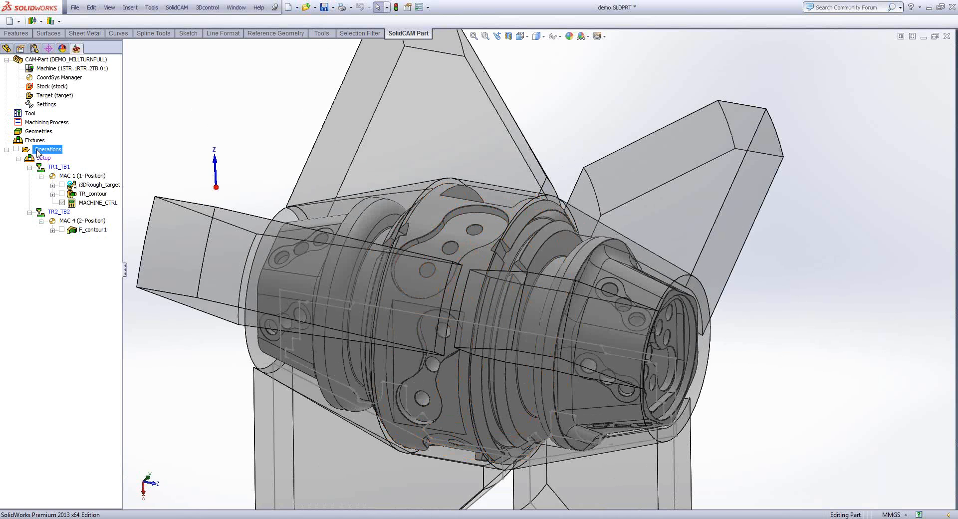
mouse_move(77, 171)
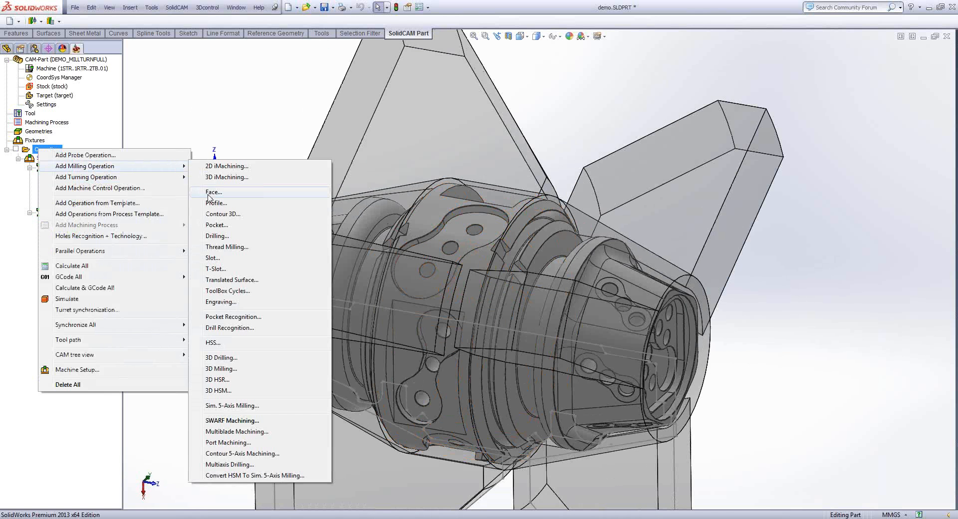
left_click(222, 204)
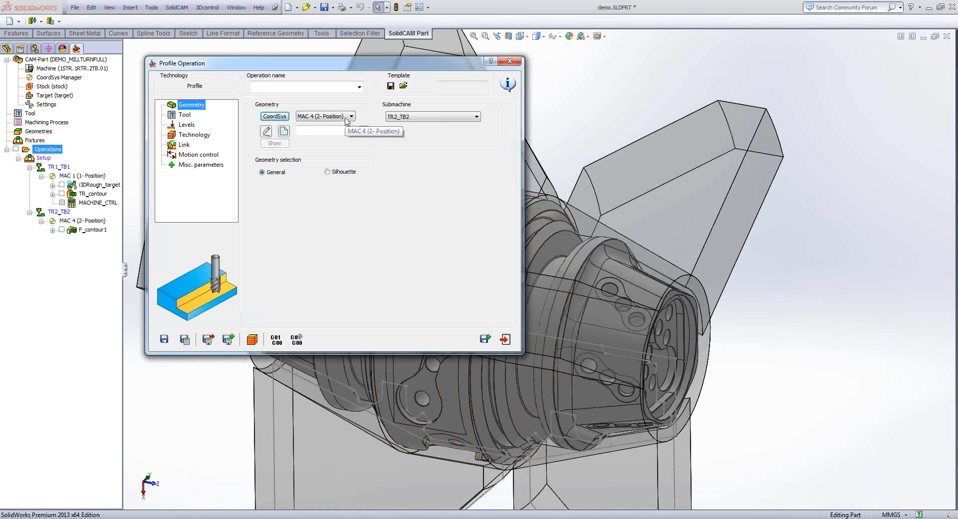
left_click(323, 117)
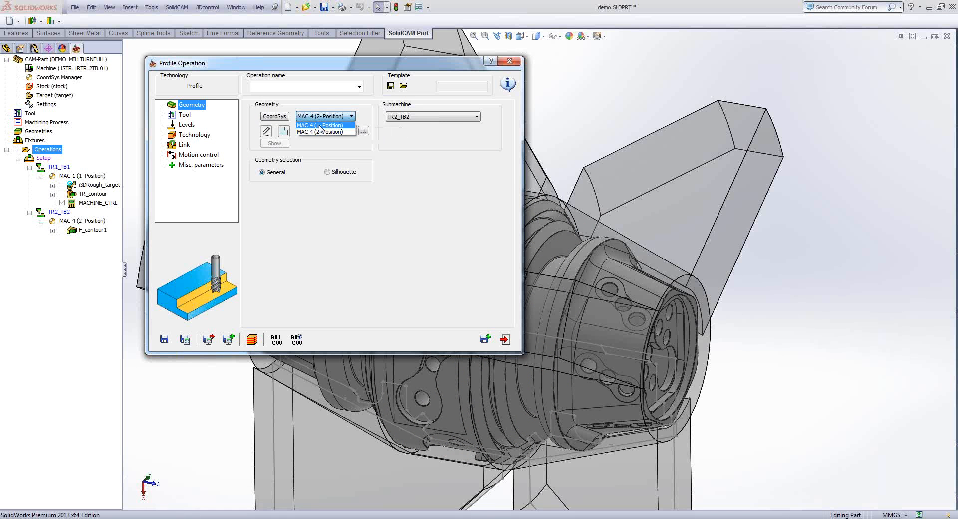
left_click(321, 125)
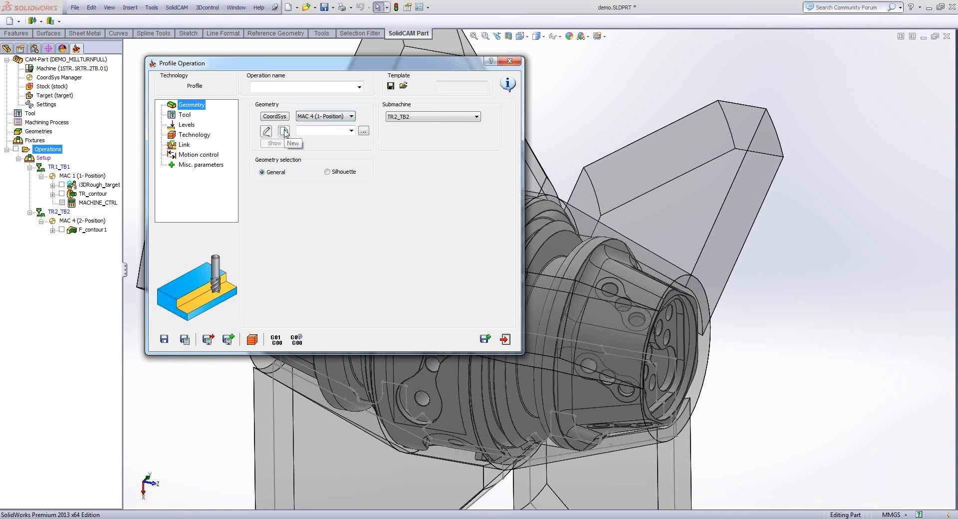
- Define the profile geometry as a closed curve chain wrapped around Z, following the floor edge of the three-hole pocket on the central cylinder
left_click(284, 132)
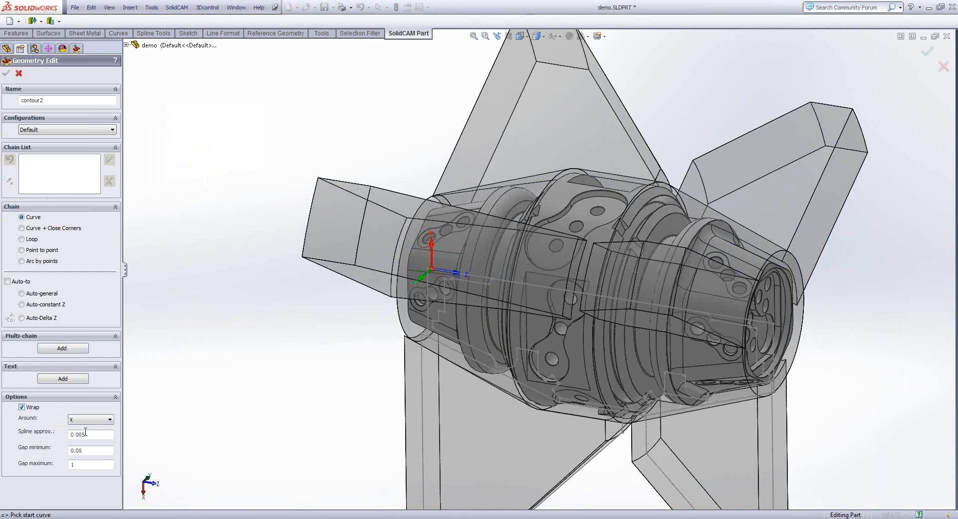
left_click(21, 407)
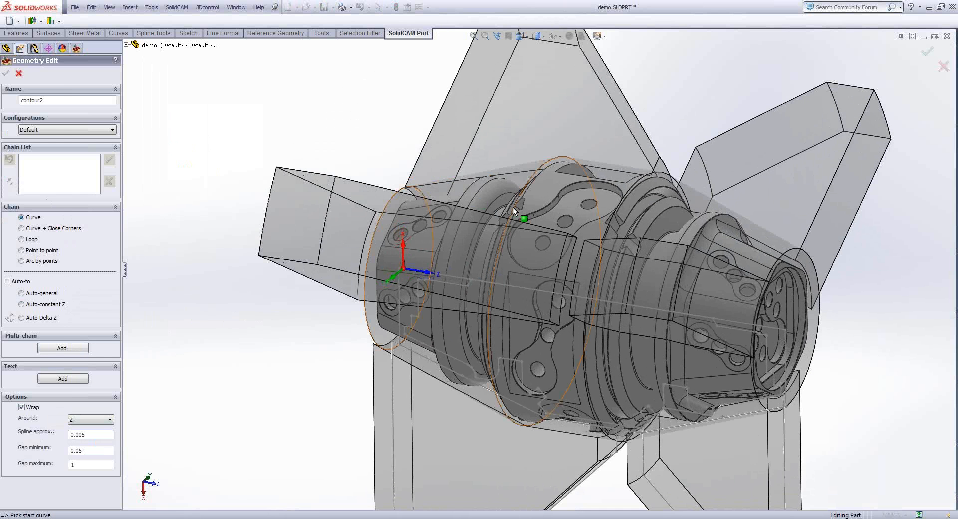
scroll(513, 207, "up", 5)
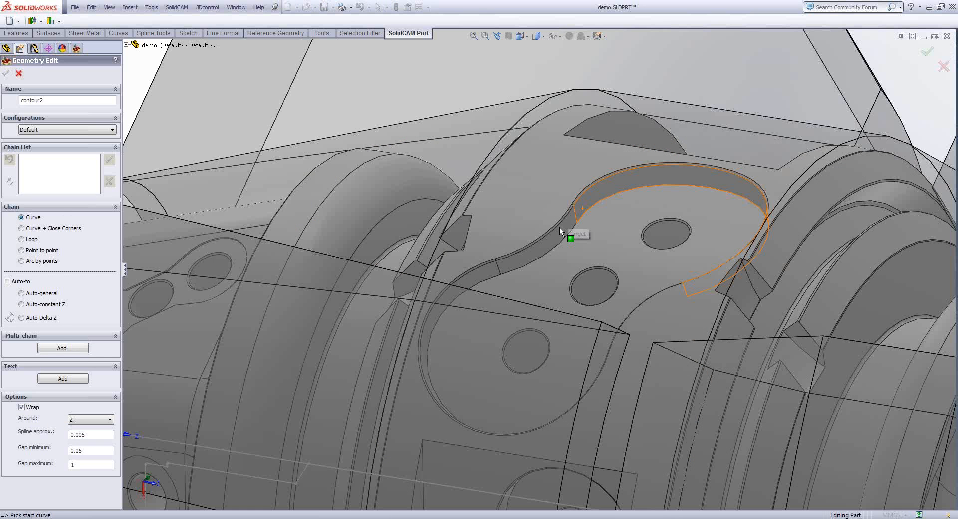
left_click(560, 230)
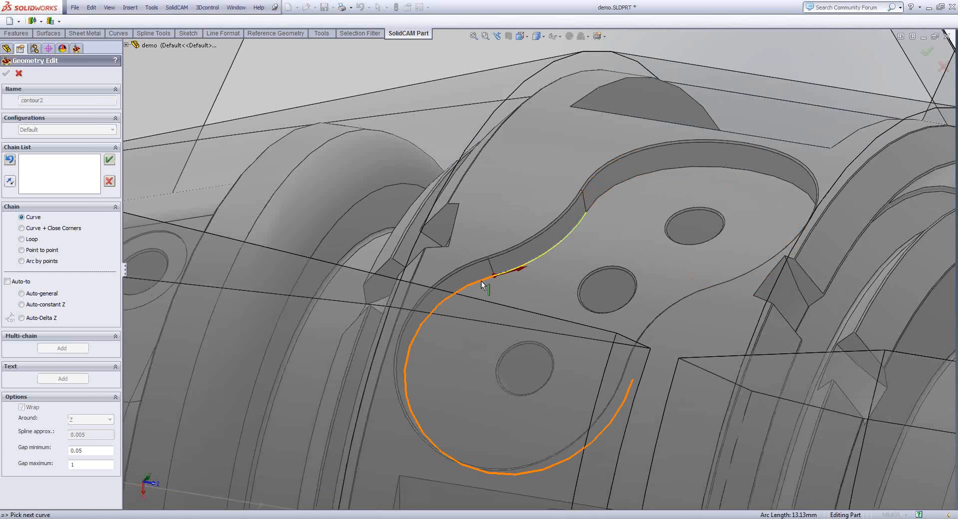
left_click(482, 282)
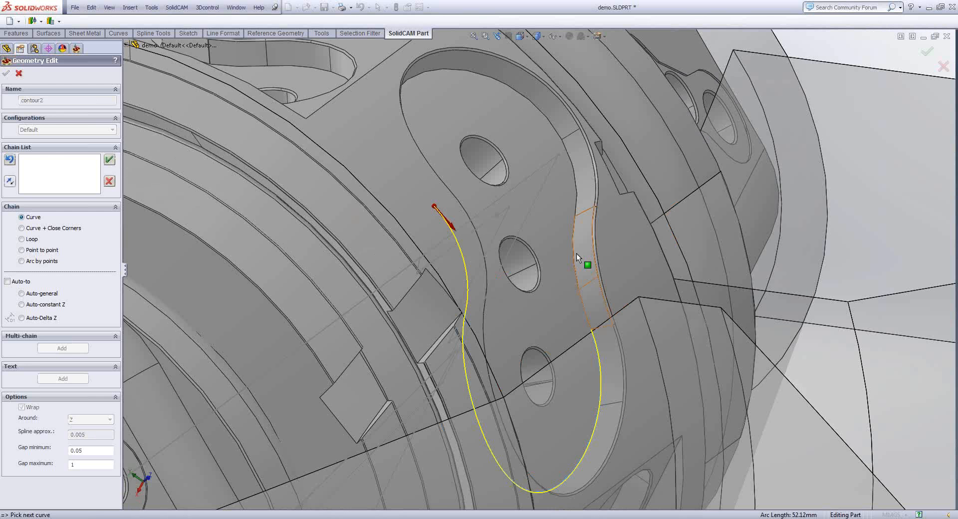
left_click(577, 252)
left_click(576, 201)
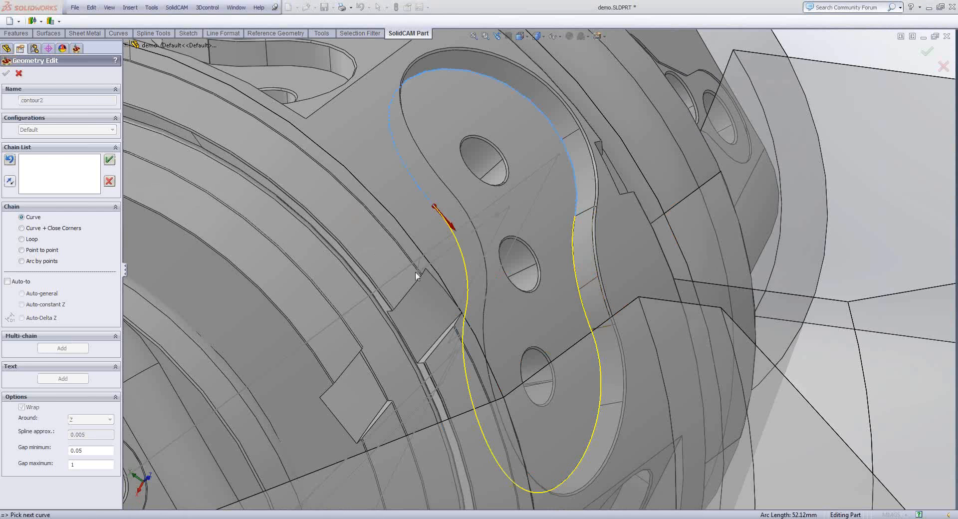
left_click(415, 273)
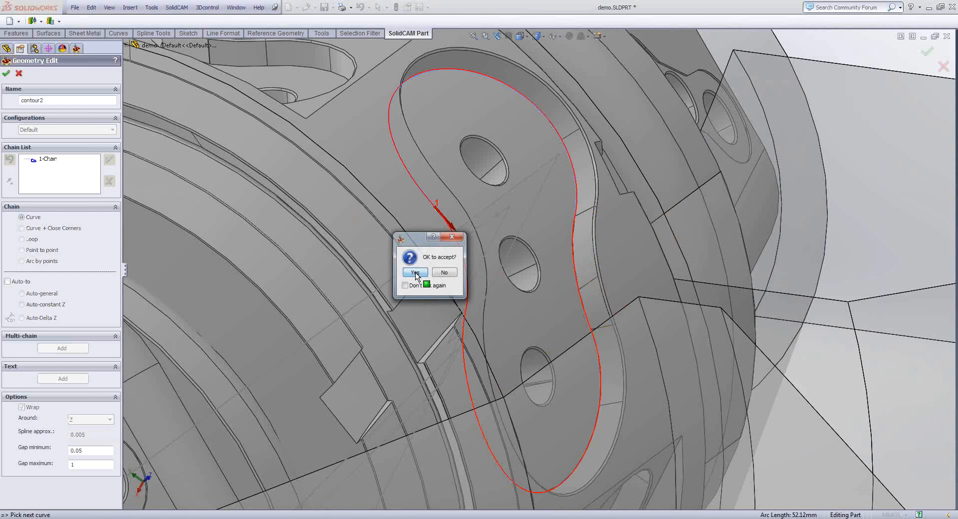
left_click(416, 272)
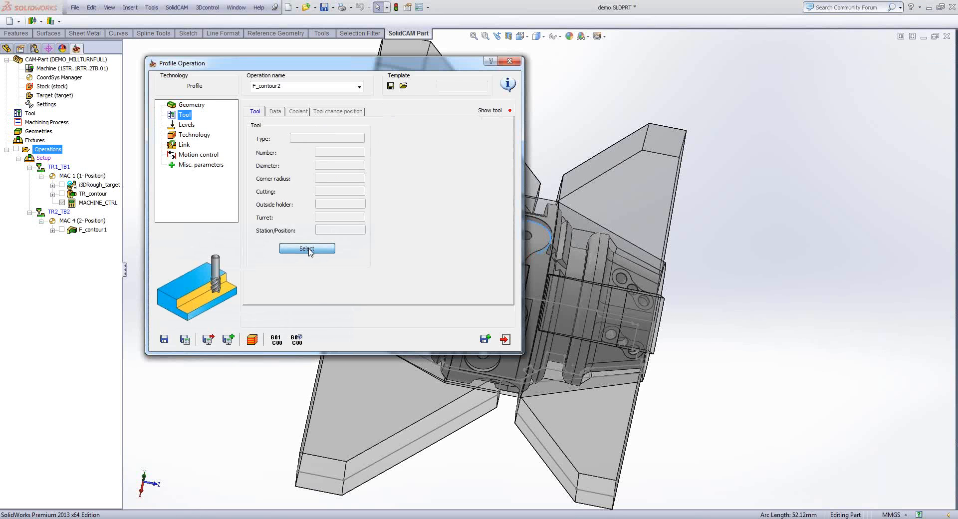
- Create a new 6 mm end mill on turret TR2, station 2A, and assign it to the profile operation
left_click(307, 248)
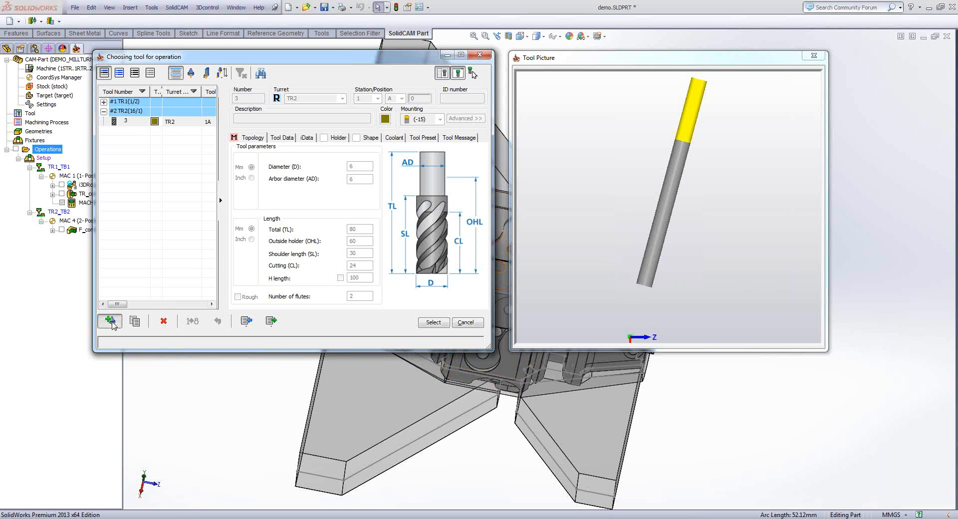
left_click(111, 322)
left_click(234, 122)
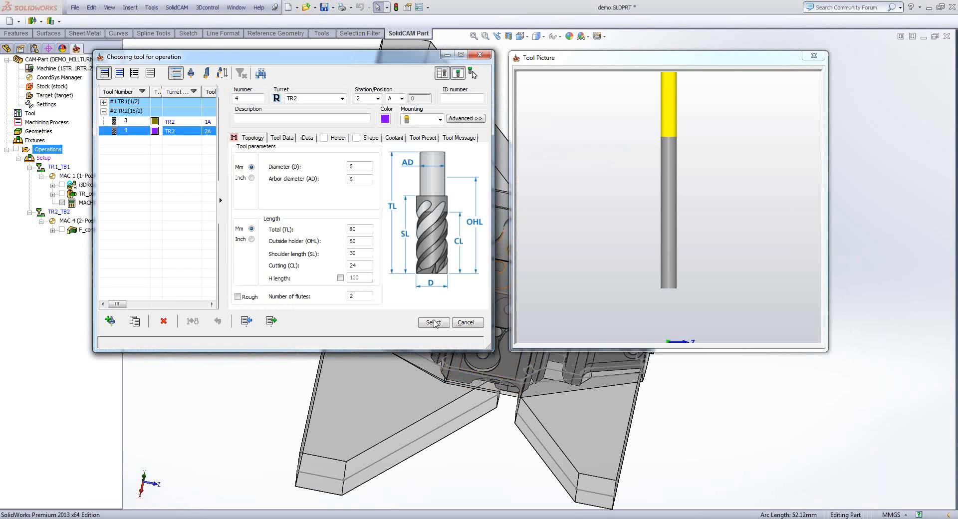
left_click(433, 322)
- Set the upper level from the central cylinder's outer face and the profile depth from the three-hole pocket's floor
left_click(186, 124)
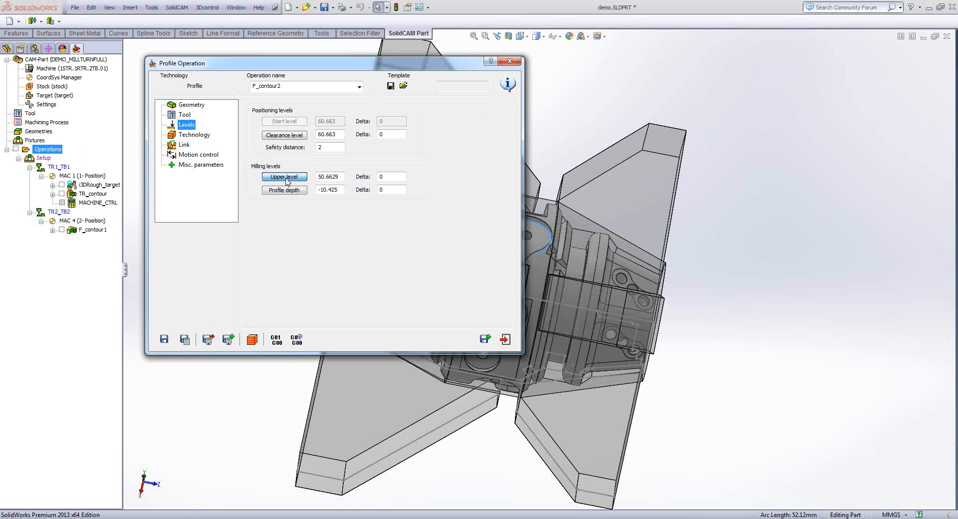
left_click(284, 176)
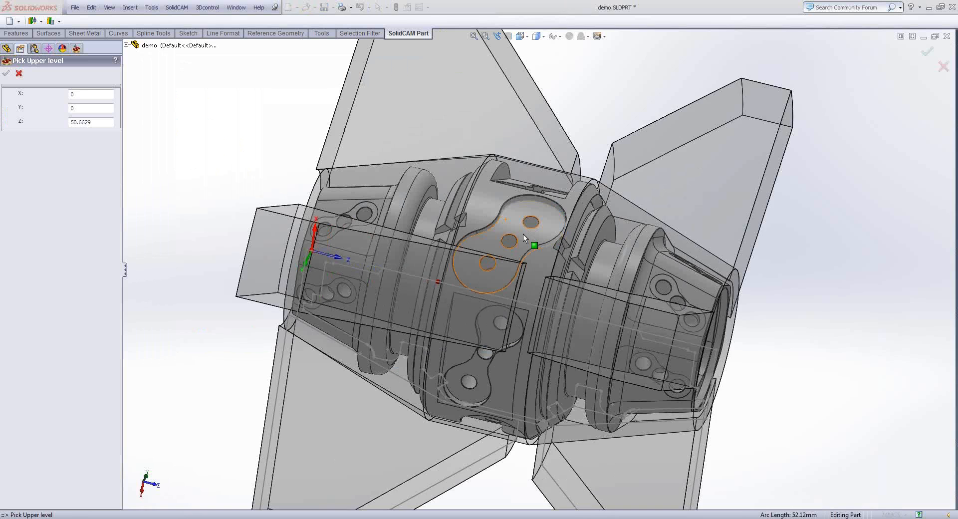
left_click(507, 215)
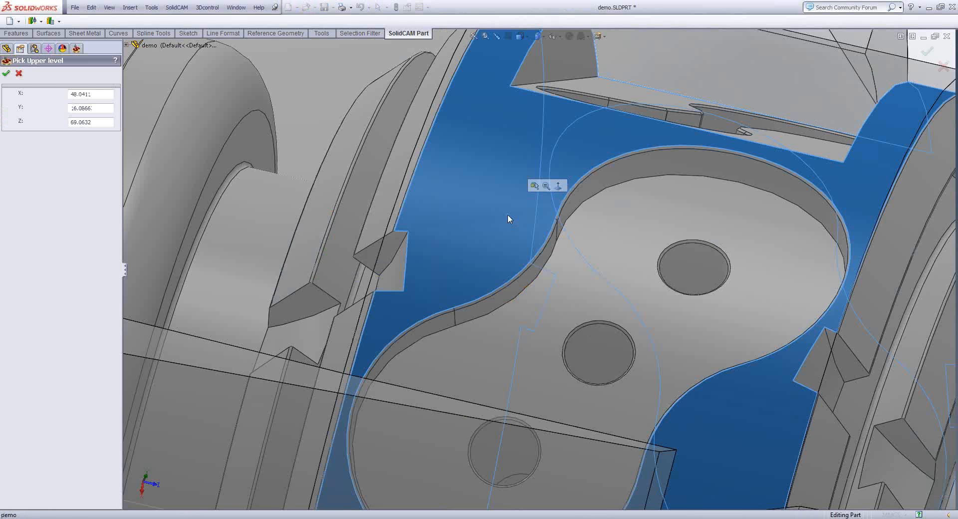
scroll(507, 218, "up", 2)
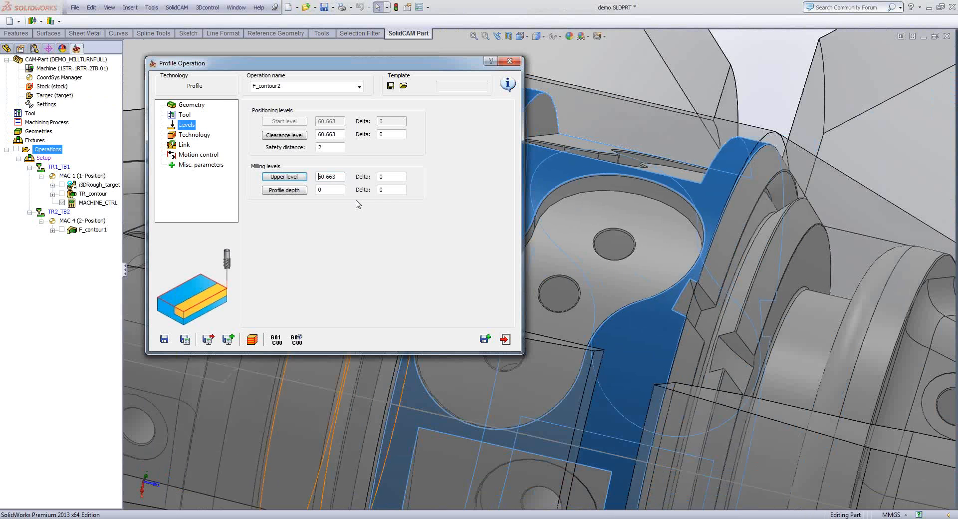
left_click(285, 190)
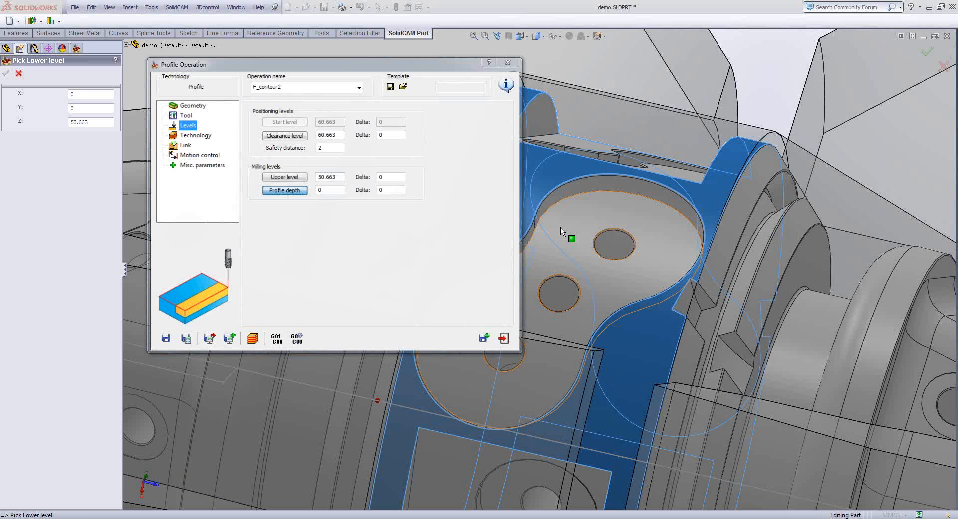
left_click(557, 219)
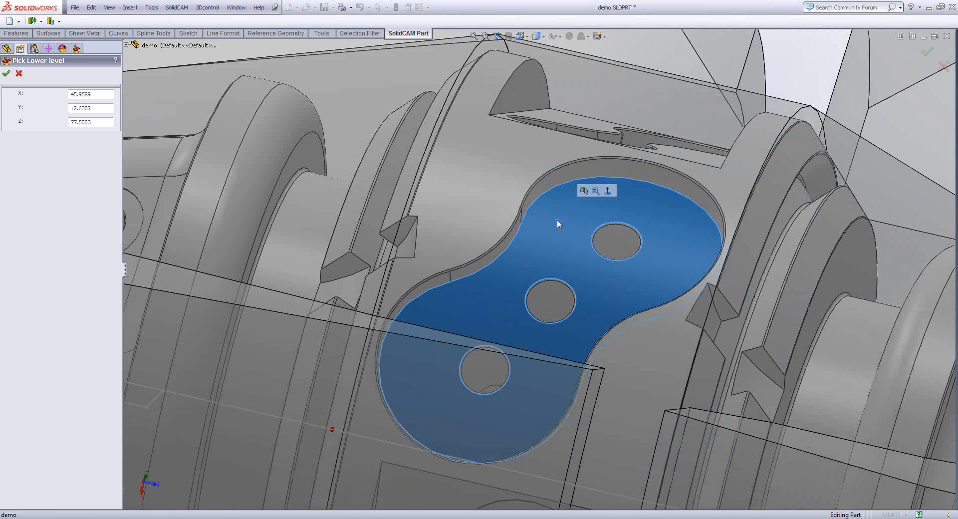
scroll(538, 241, "down", 3)
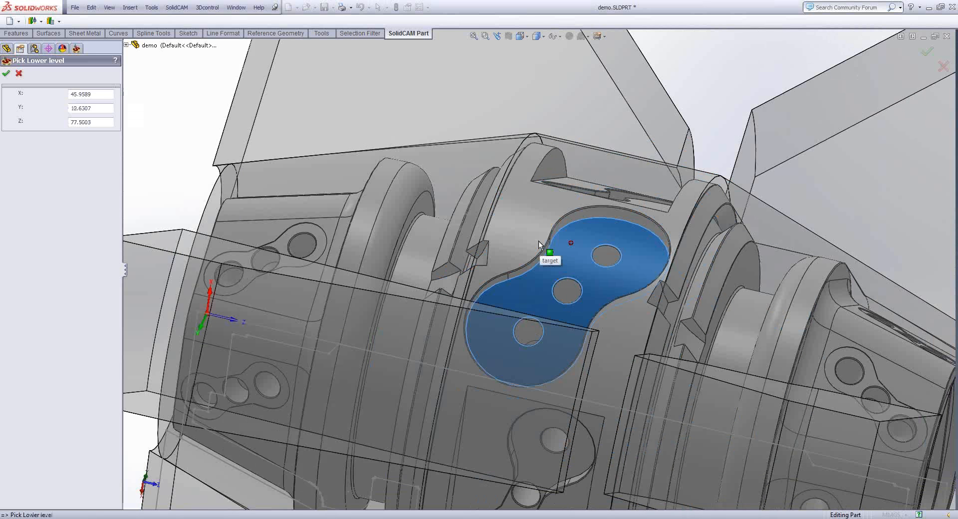
scroll(538, 240, "down", 2)
key("Return")
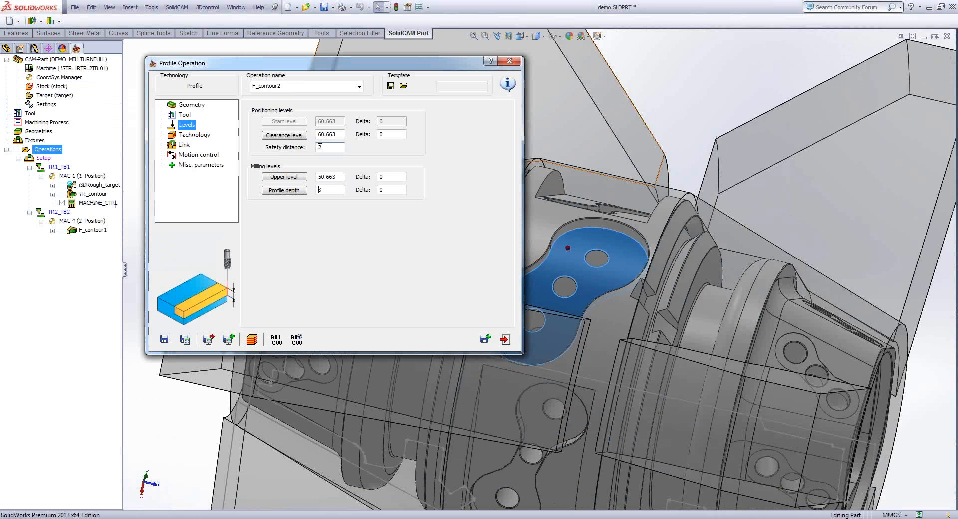
- Keep the 4th-axis coordinate type at Polar in the motion control settings, then save and calculate F_contour2
left_click(188, 156)
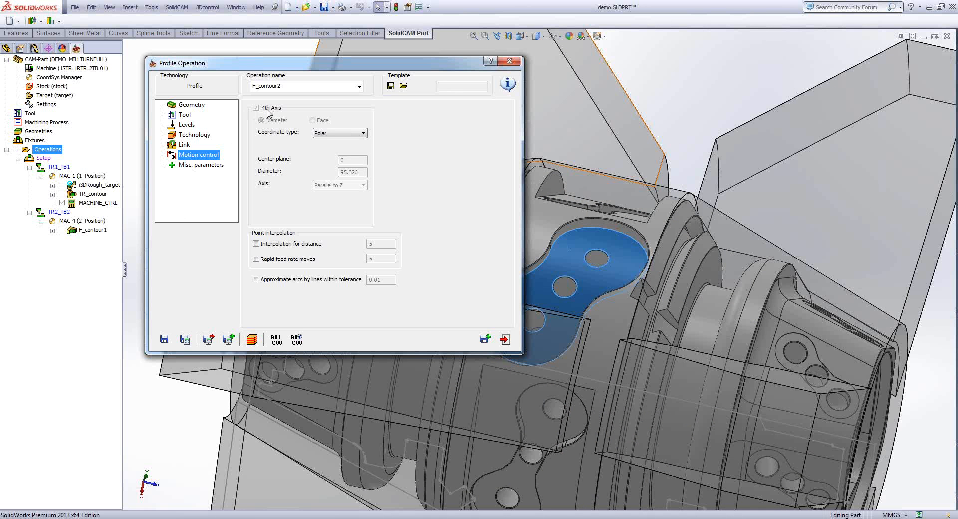
left_click(337, 135)
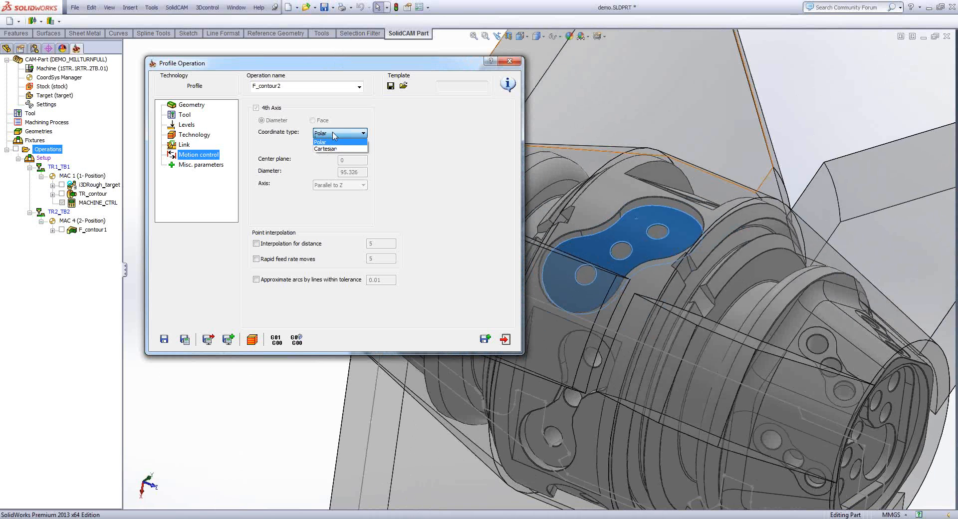
left_click(334, 136)
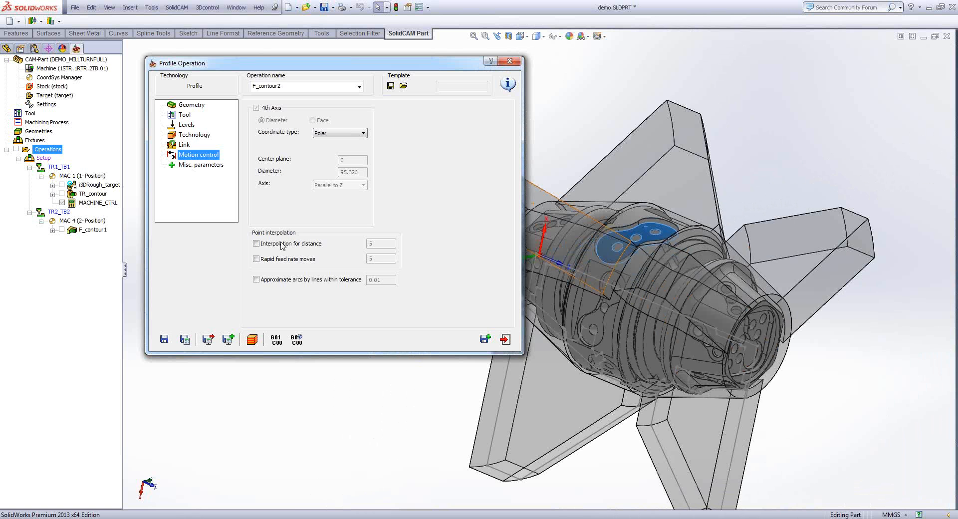
left_click(185, 339)
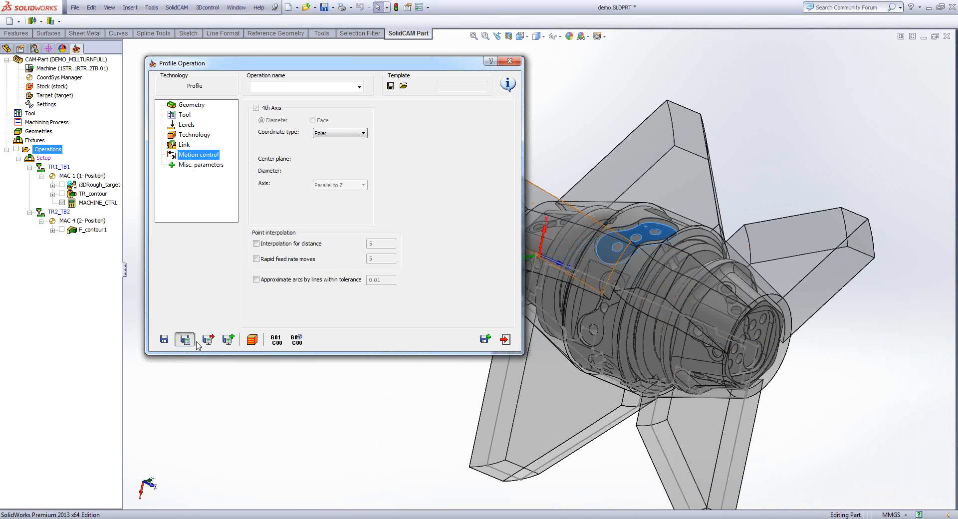
- Play the machine simulation of F_contour2 up close at the sub-spindle, then exit the simulation and the profile operation
left_click(251, 342)
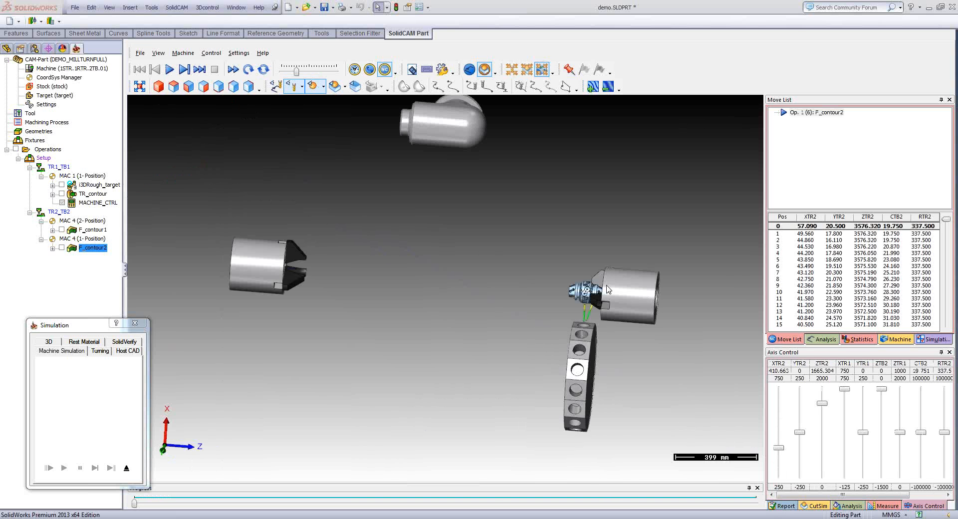
scroll(606, 289, "up", 8)
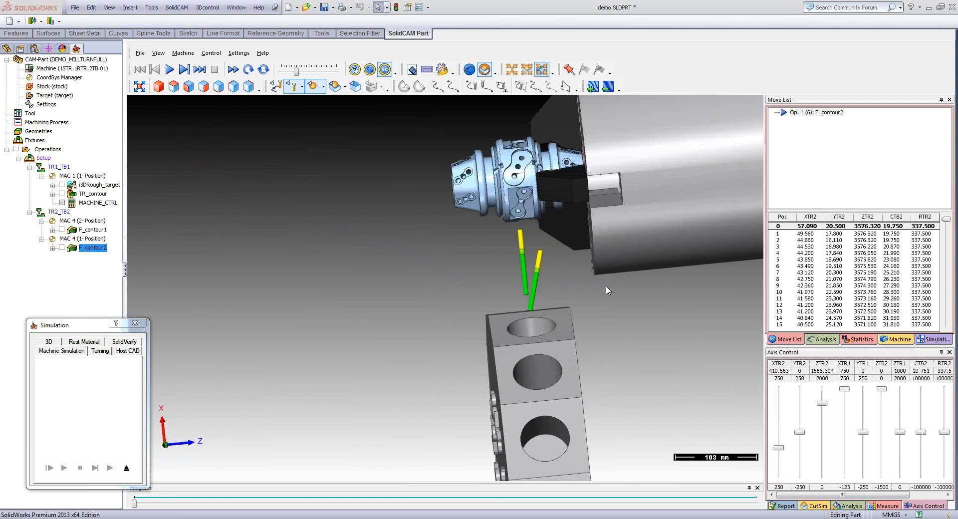
left_click(170, 70)
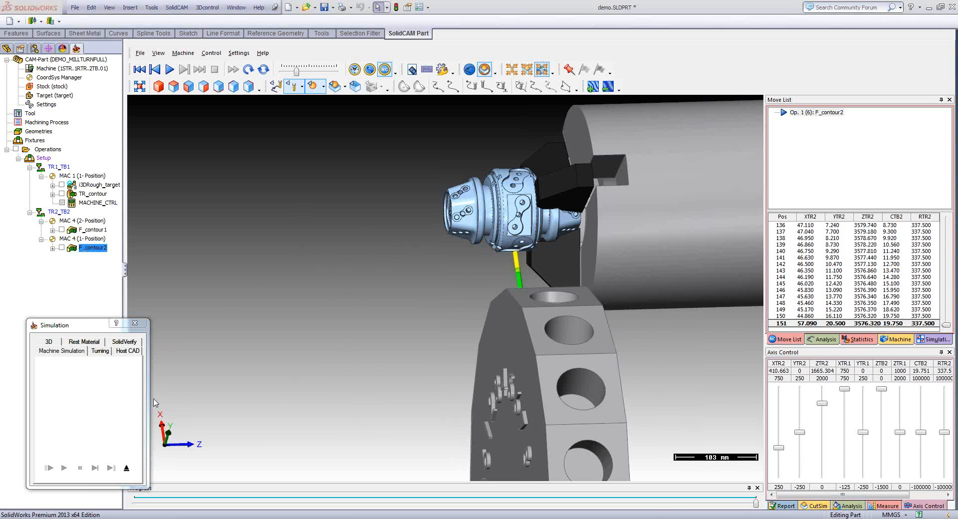
left_click(126, 467)
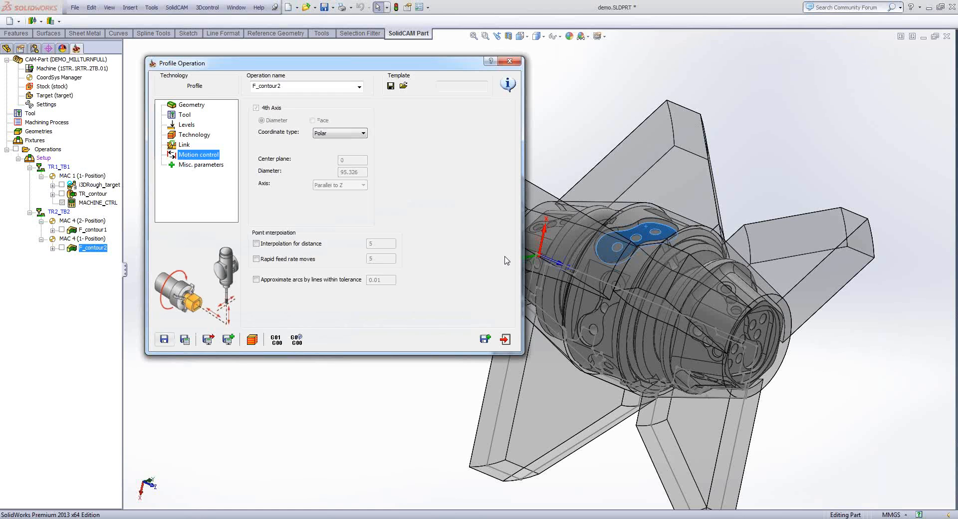
left_click(506, 340)
- Add a turning Drilling operation and assign it a new 6 mm, 118° drill on turret TR2, station 3A
right_click(59, 152)
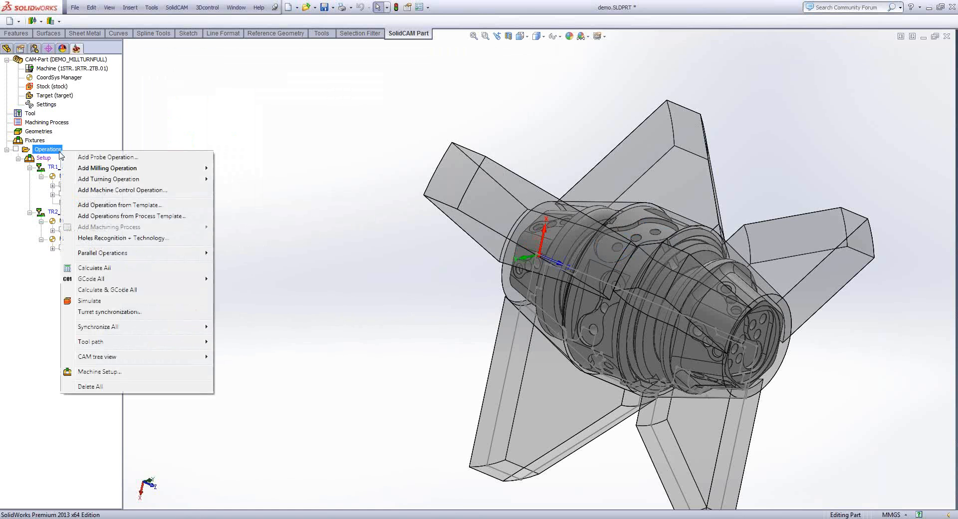
mouse_move(120, 181)
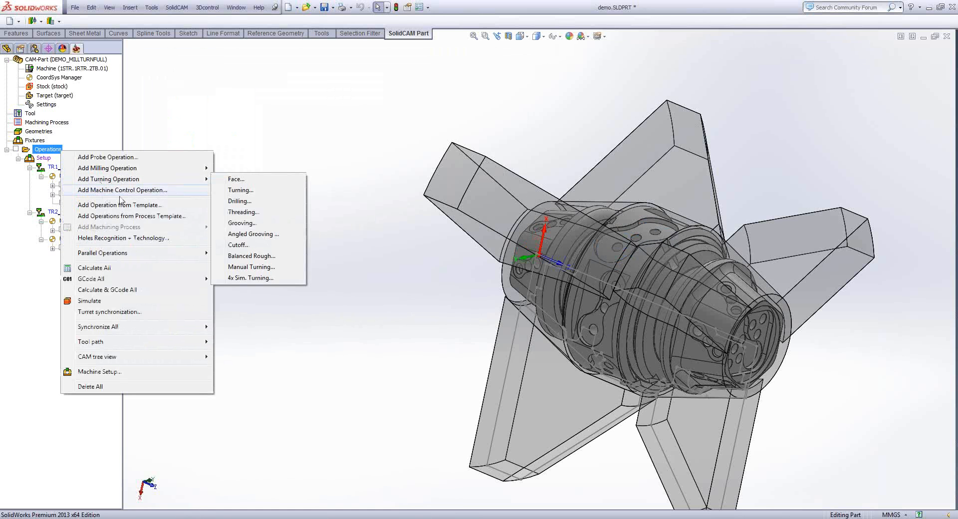
left_click(248, 202)
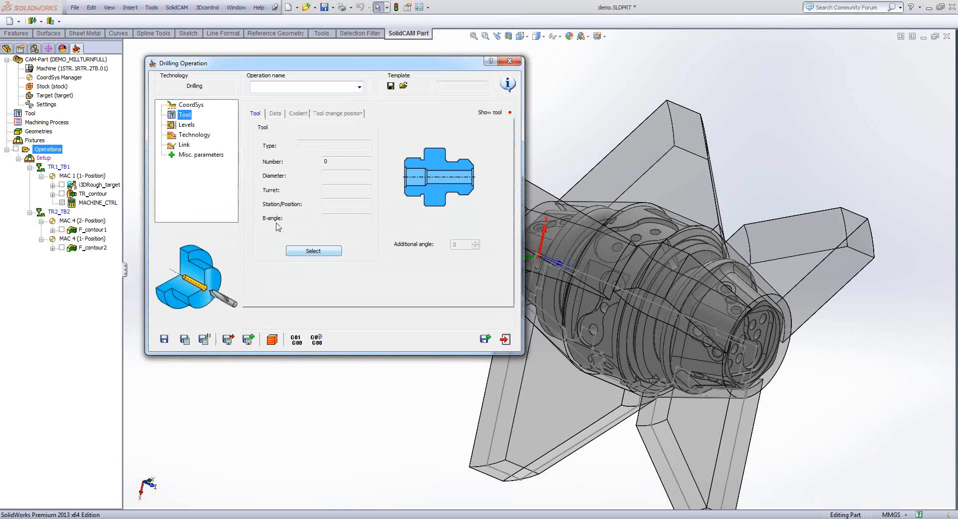
left_click(308, 252)
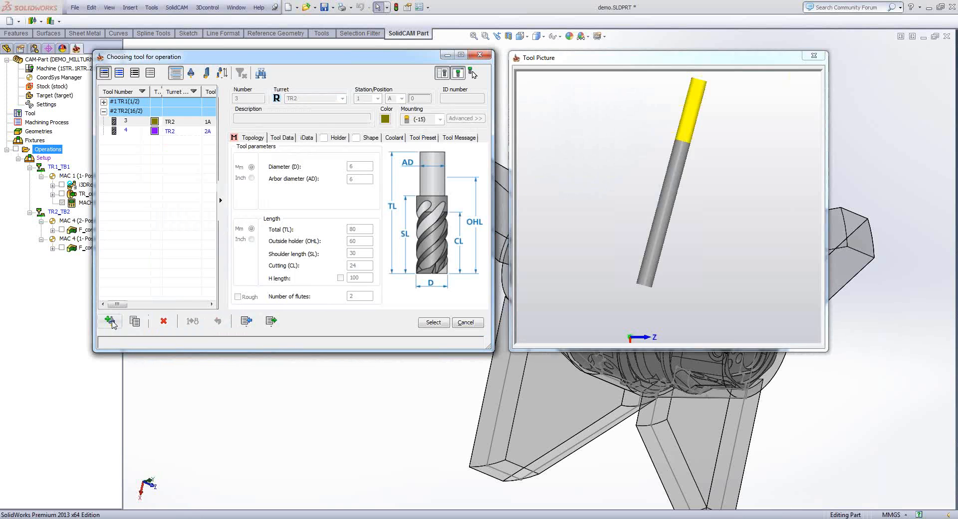
left_click(110, 322)
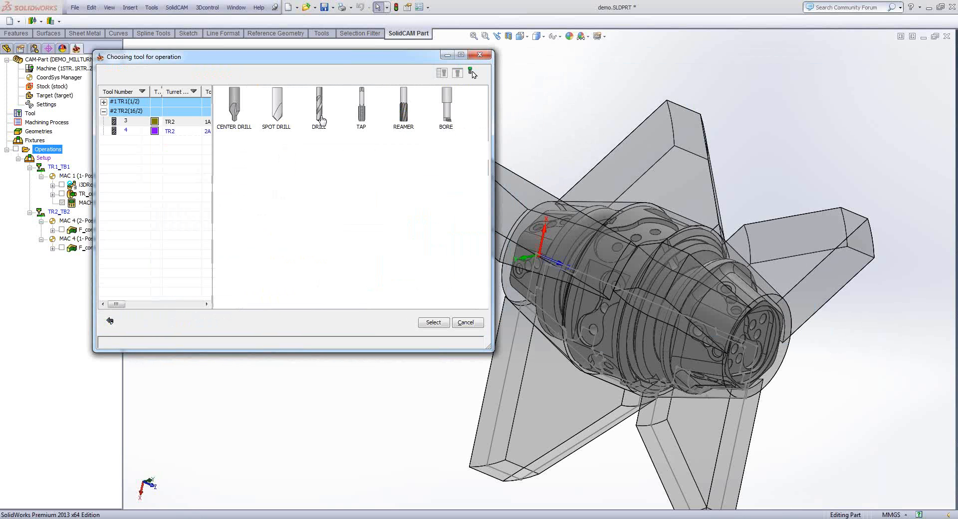
left_click(319, 112)
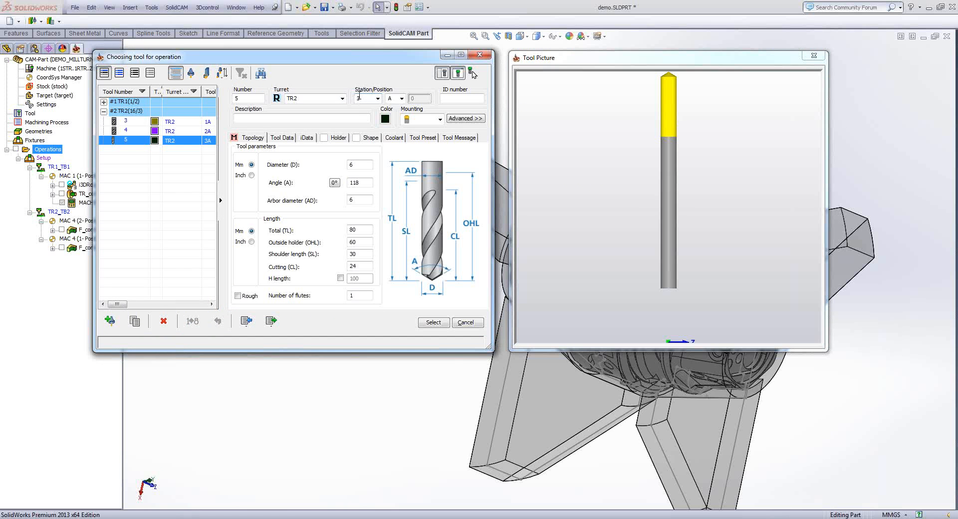
left_click(433, 323)
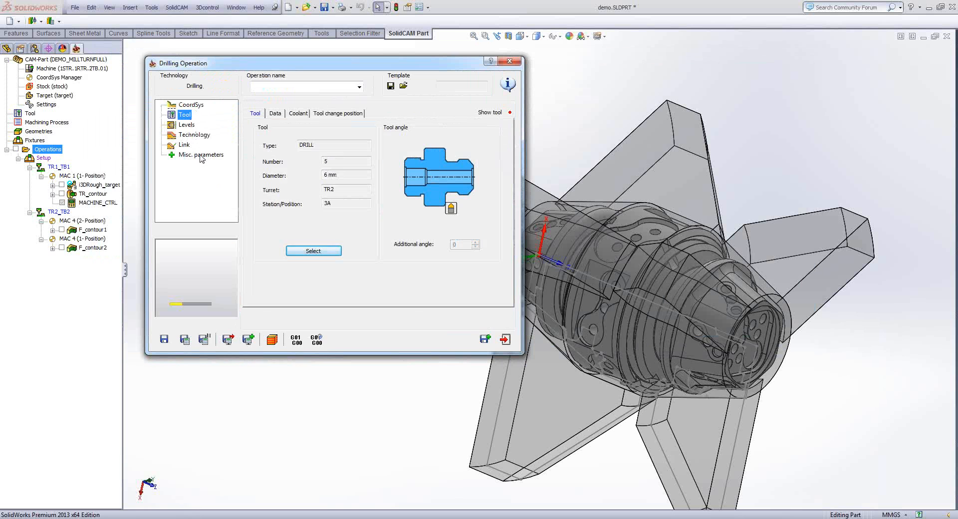
- Exit the turning Drilling operation without saving and add a milling Drilling operation
left_click(505, 340)
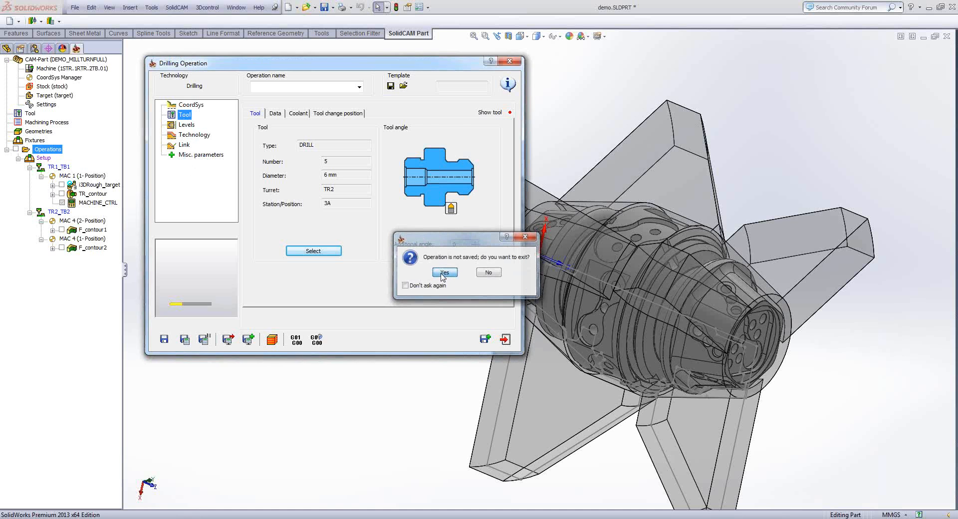
left_click(443, 273)
right_click(49, 148)
mouse_move(124, 163)
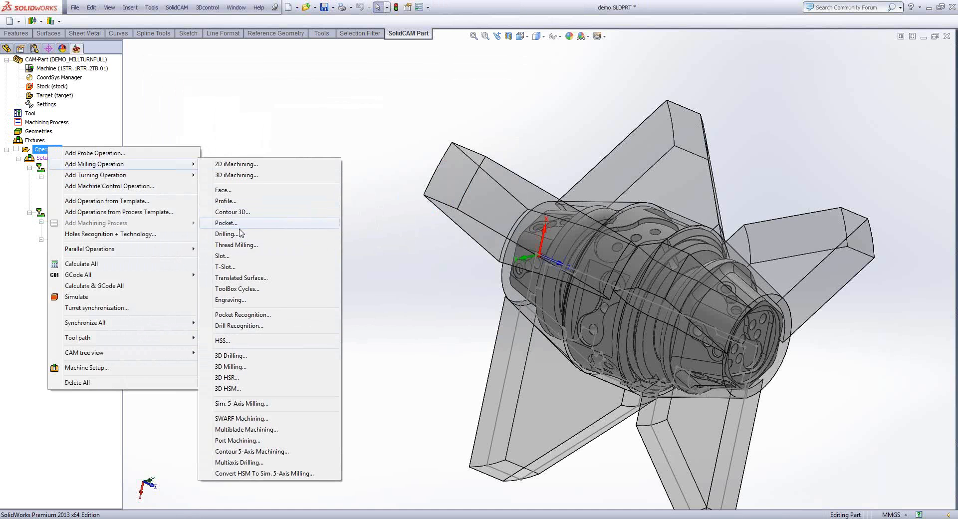
left_click(242, 235)
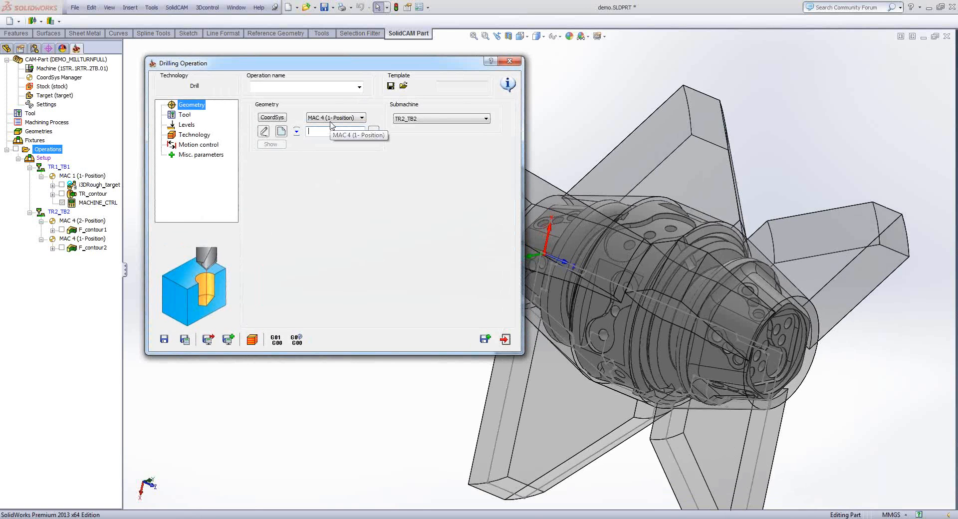
- Set the drill geometry type to Around 4th axis and begin defining a new geometry on MAC 4 (1- Position)
left_click(297, 132)
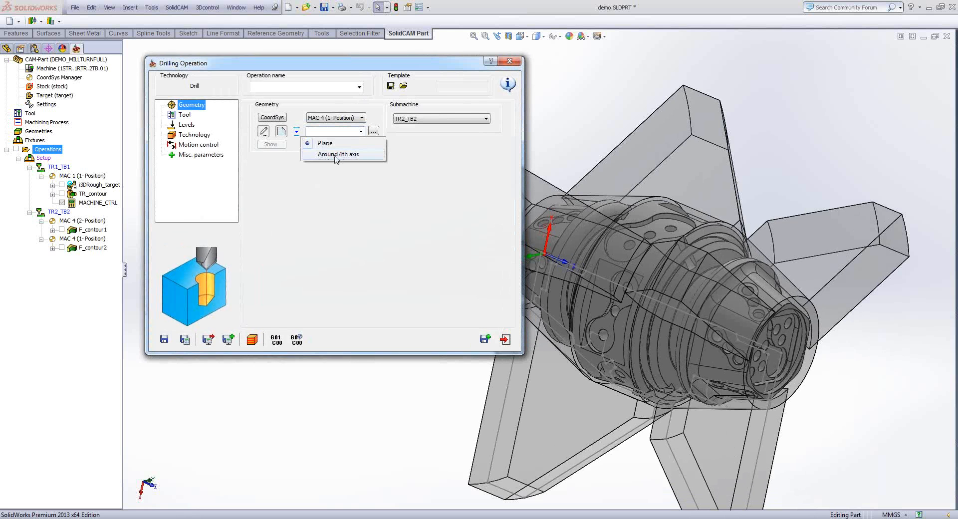
left_click(336, 155)
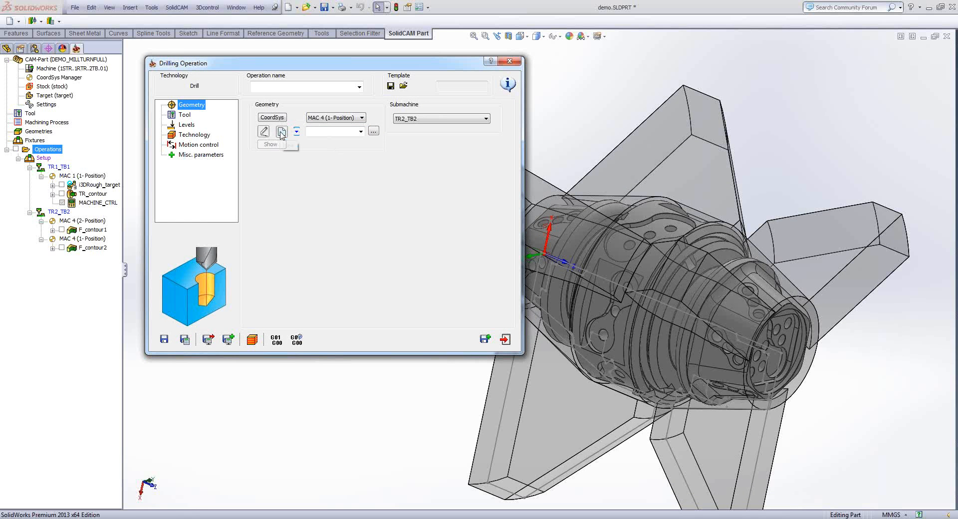
left_click(280, 135)
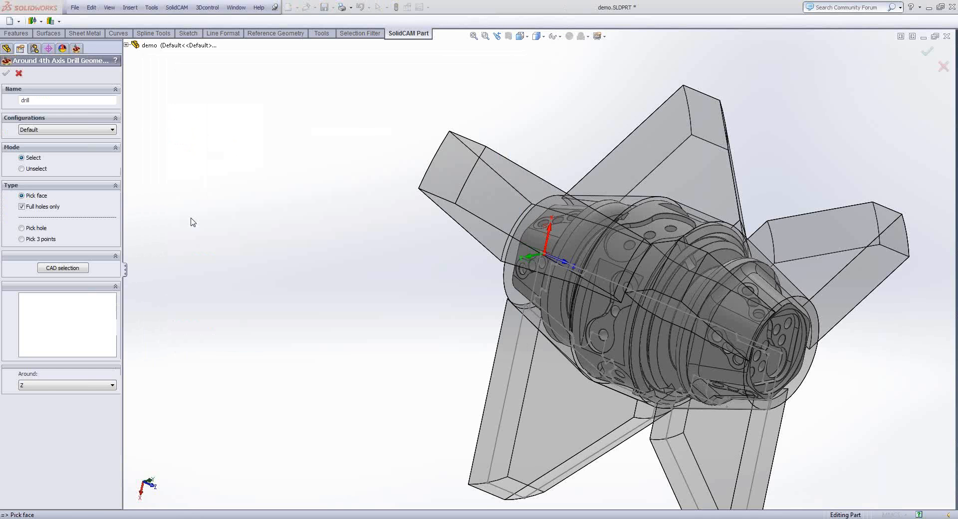
middle_click_drag(208, 363, 558, 310)
left_click(535, 275)
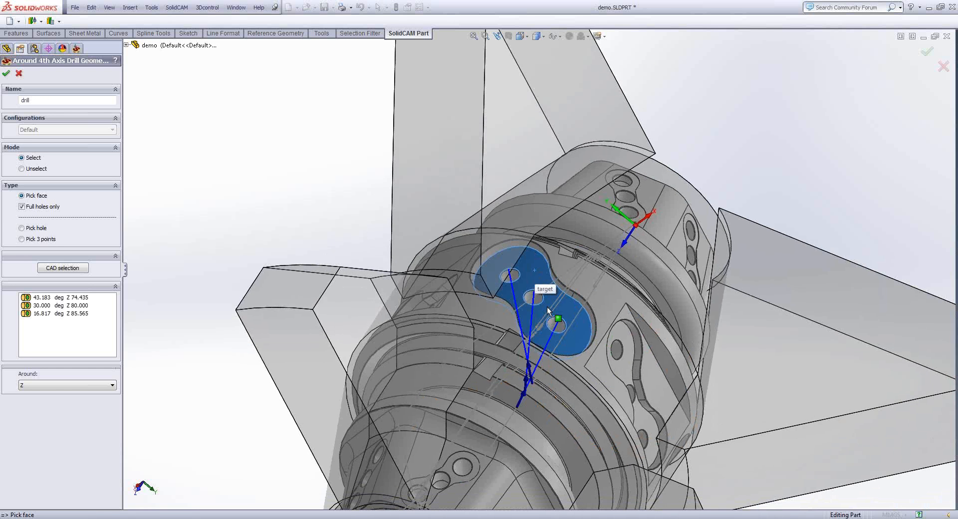
middle_click_drag(547, 307, 525, 229)
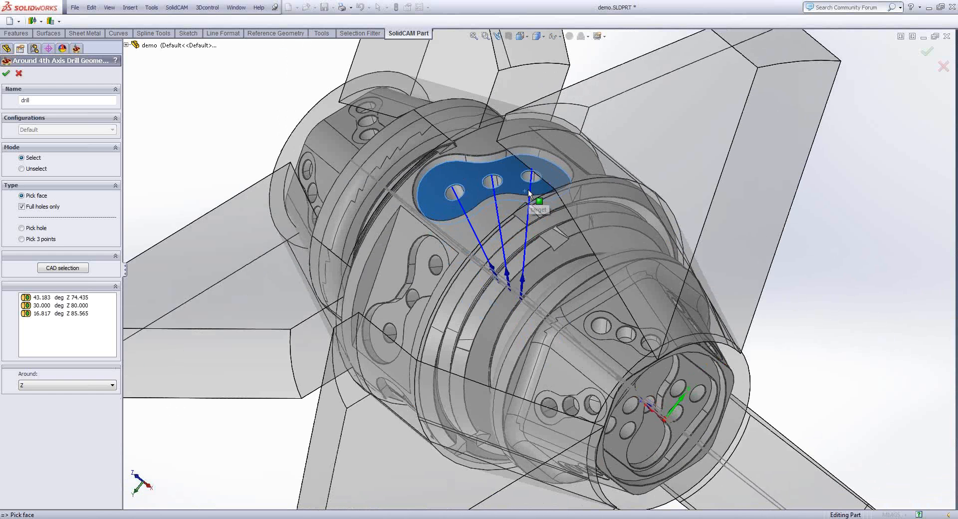
middle_click_drag(527, 190, 515, 264)
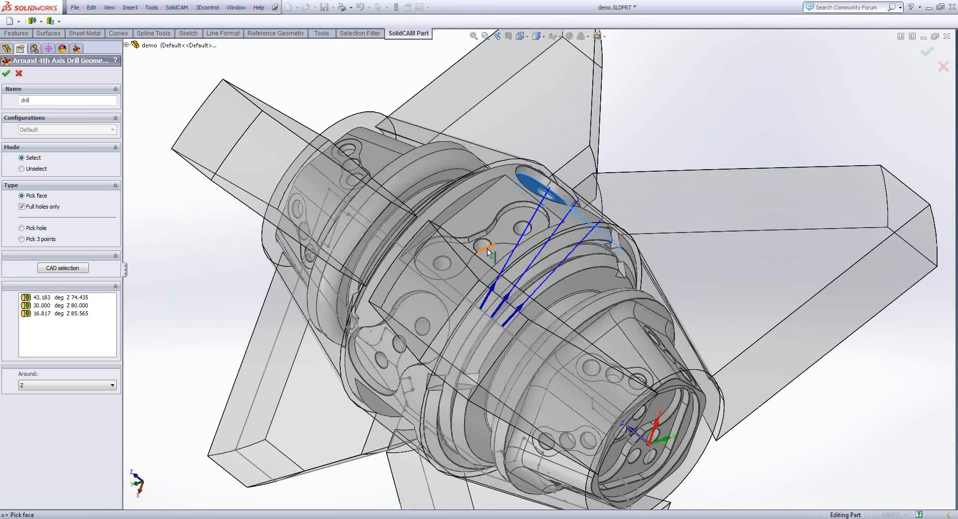
left_click(497, 252)
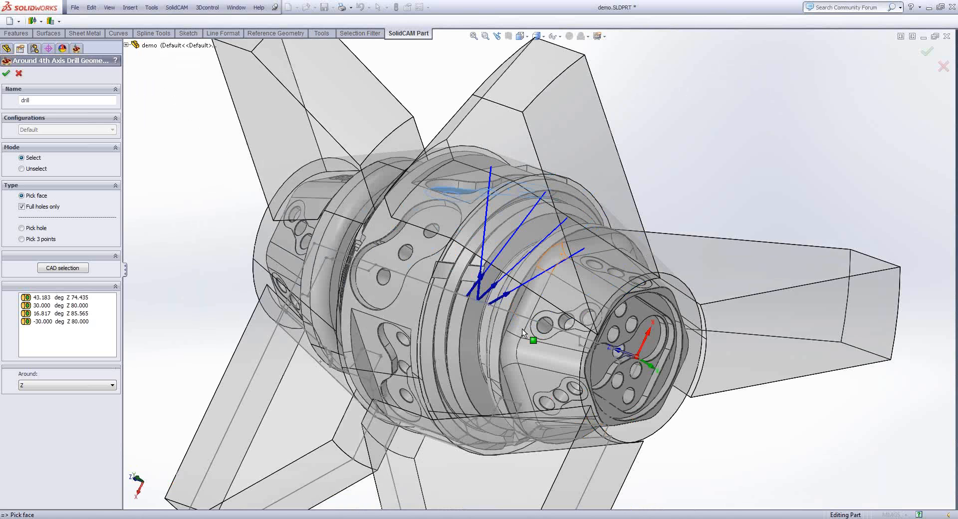
left_click(432, 246)
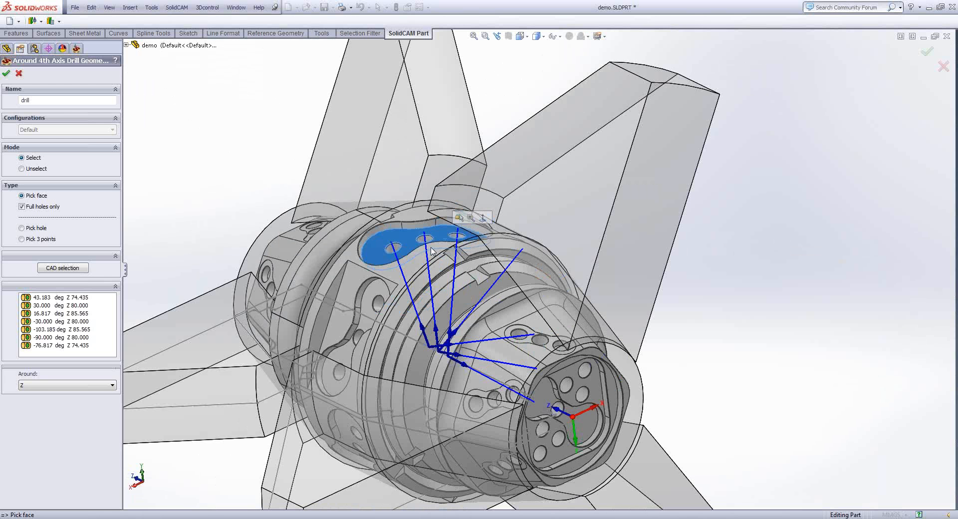
left_click(394, 242)
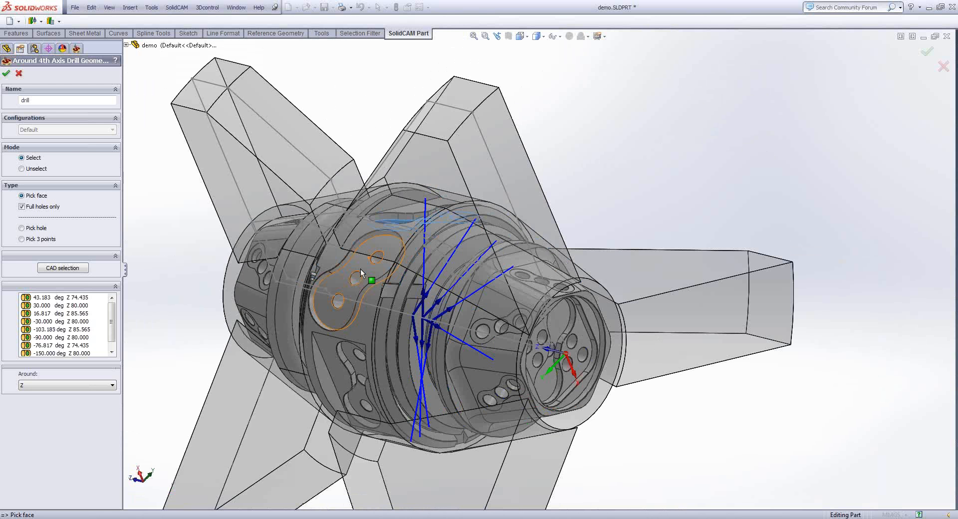
left_click(360, 268)
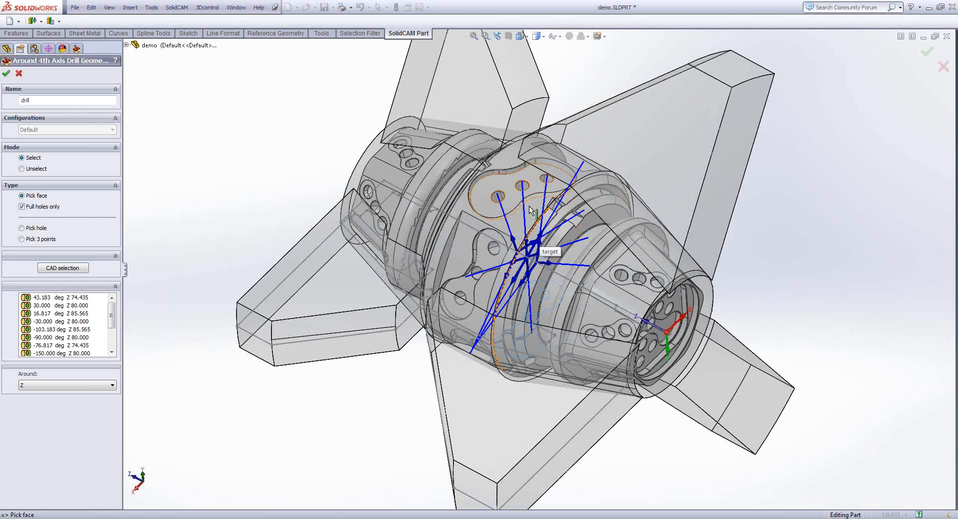
right_click(43, 297)
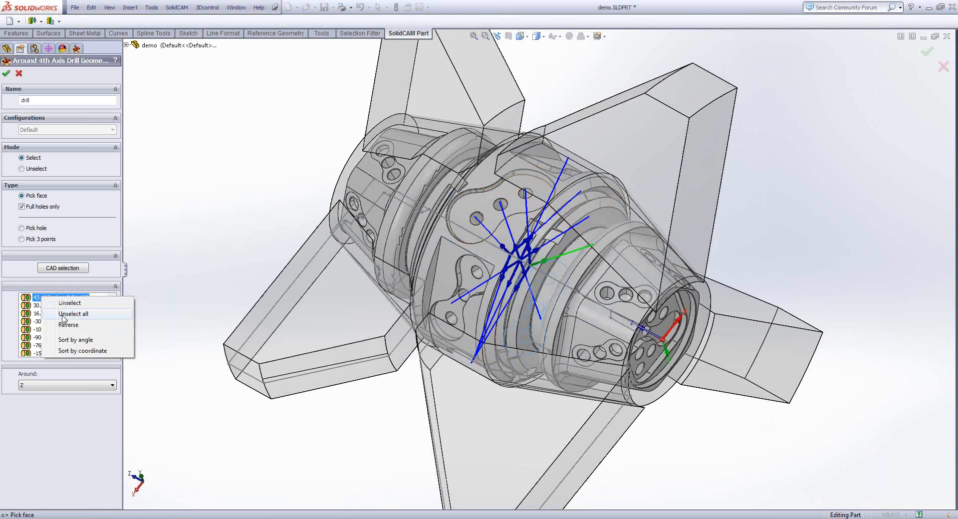
left_click(63, 314)
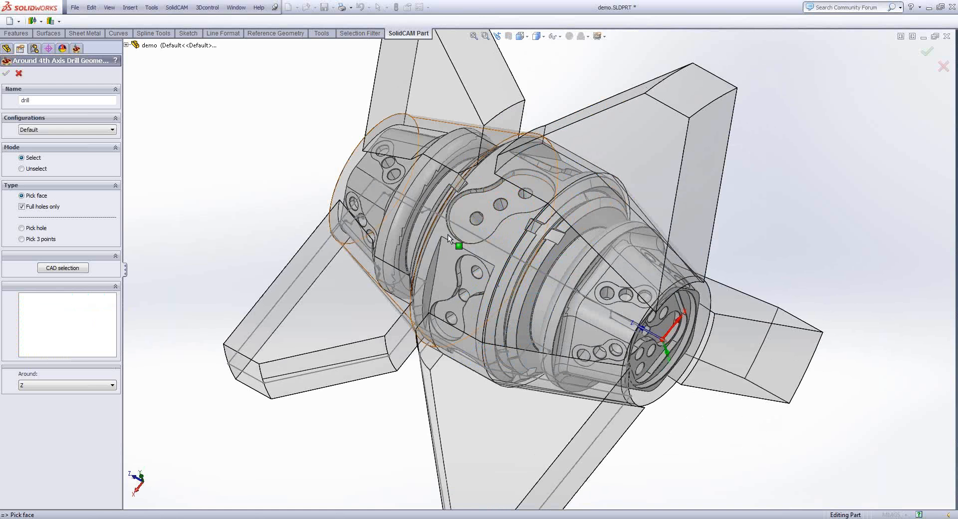
- Pick the floor faces of the curved three-hole pocket and the neighbouring flat-sided pocket on the central cylinder as drill geometry, then accept it
left_click(491, 220)
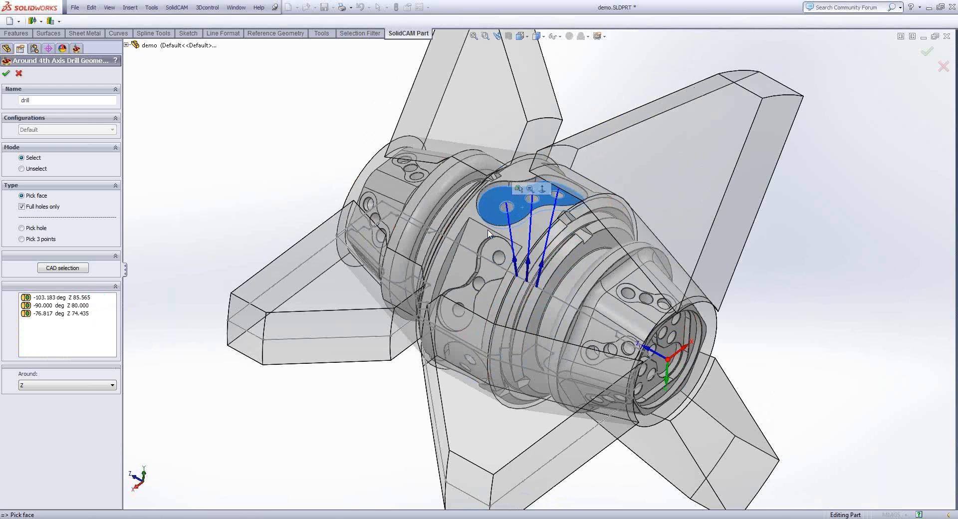
left_click(488, 258)
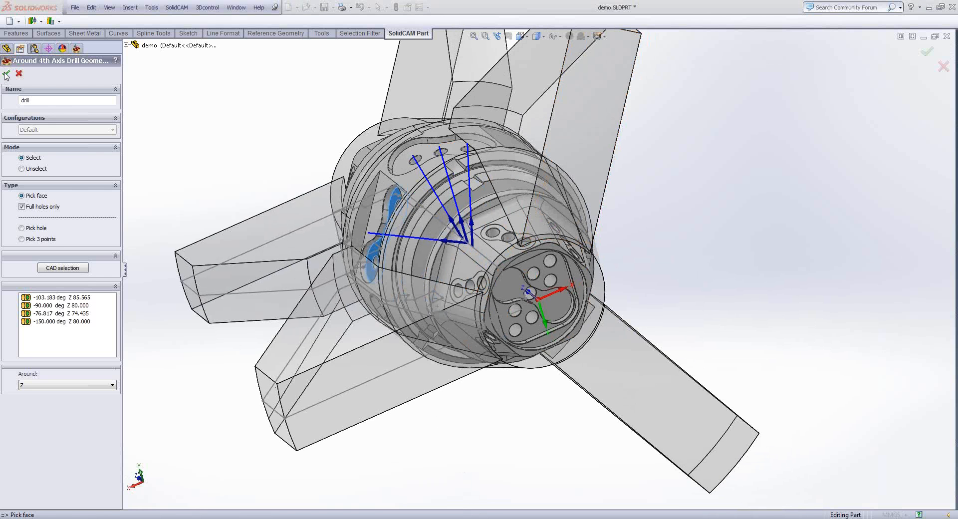
left_click(7, 75)
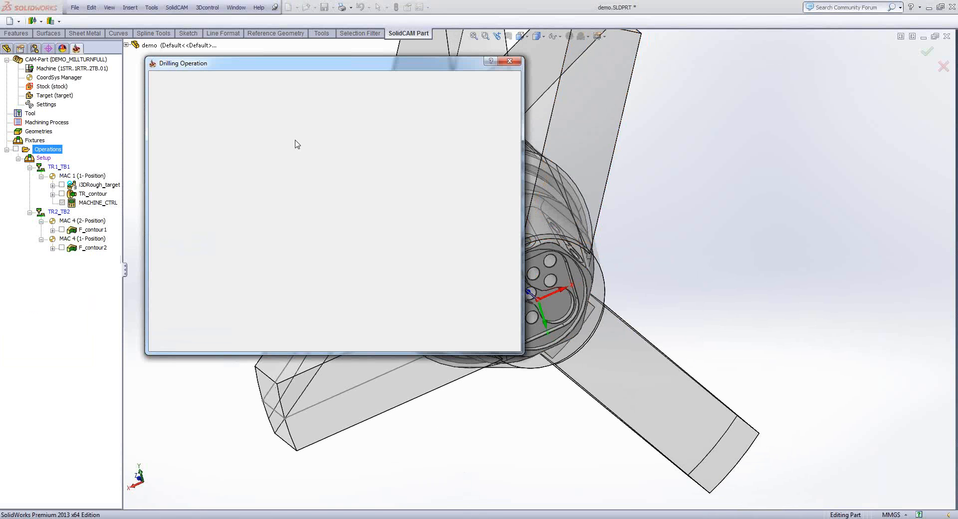
- Assign a new 6 mm, 118° drill on turret TR2, station 3A, to the D_drill operation
left_click(184, 114)
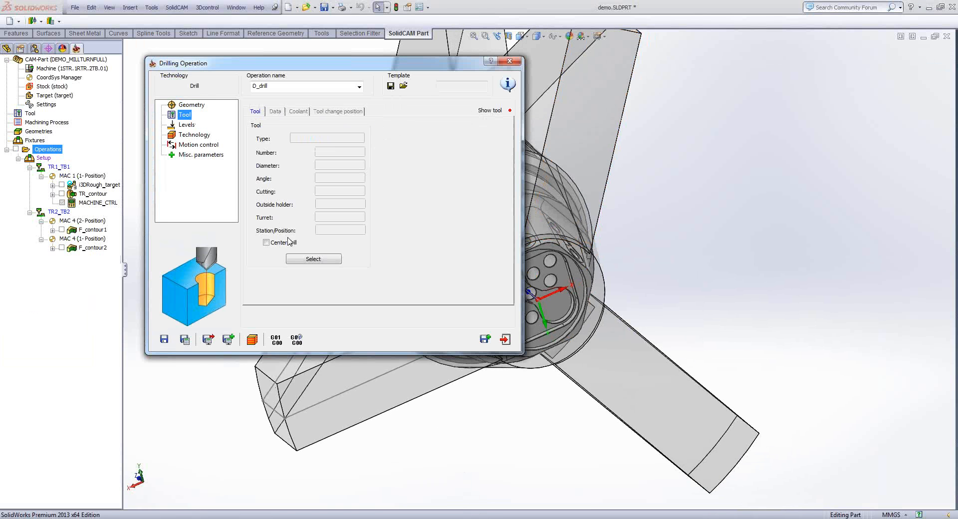
left_click(304, 260)
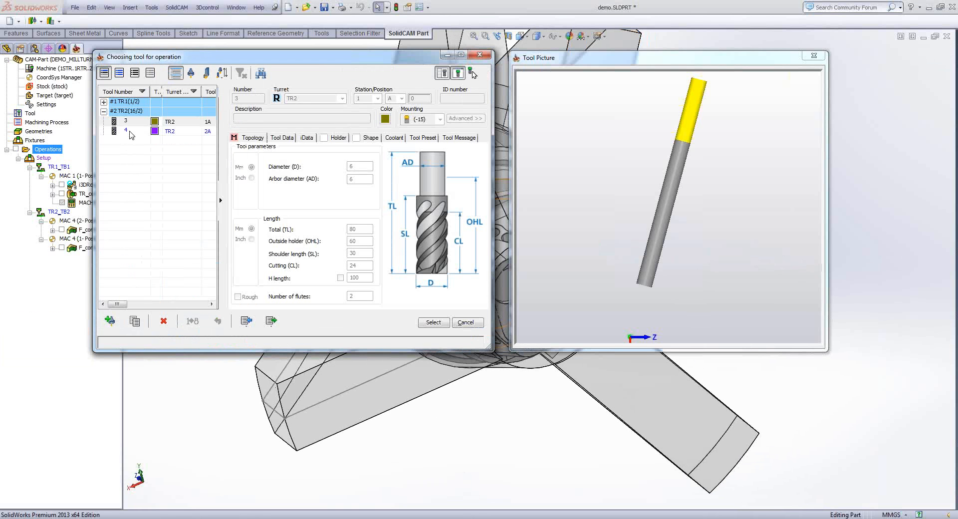
left_click(126, 131)
left_click(114, 323)
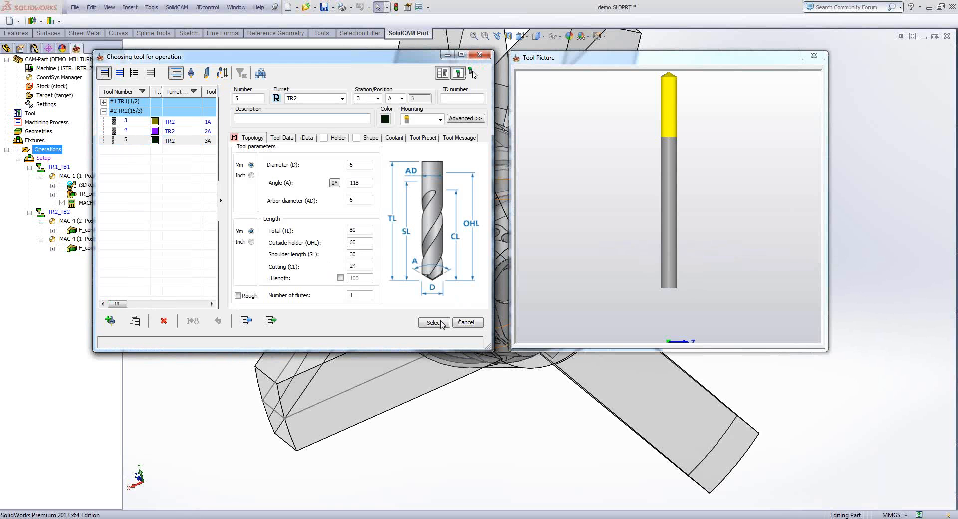
left_click(441, 324)
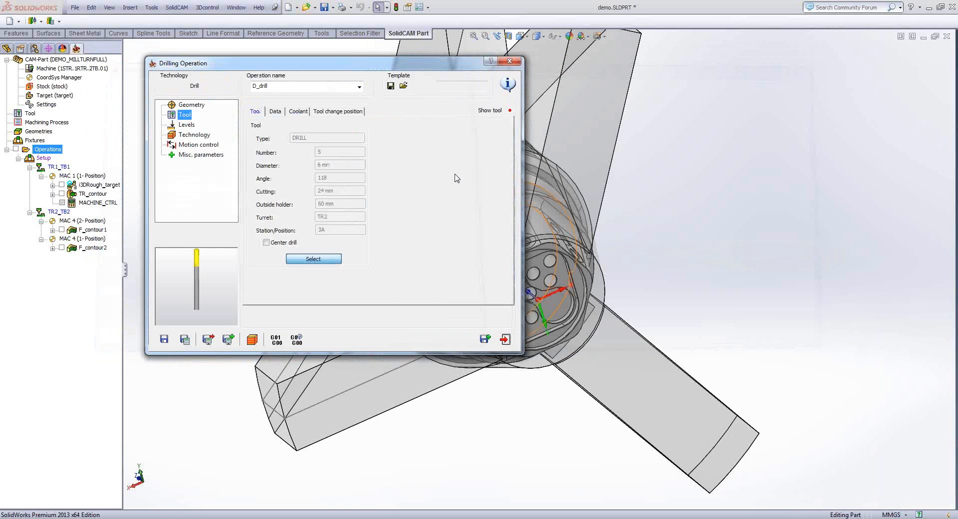
- Set the upper level from the central cylinder's outer face and the drill depth from a point in a hole of the flat-sided pocket
left_click(187, 124)
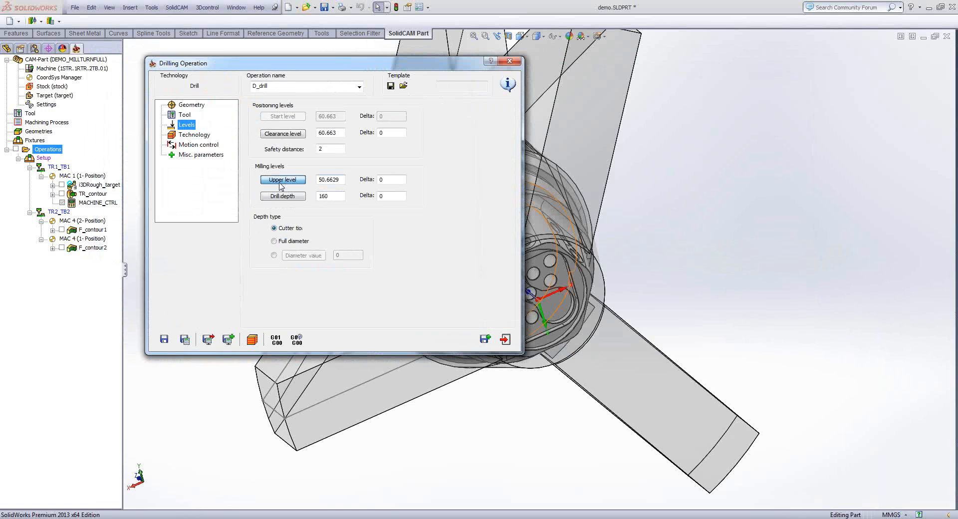
left_click(282, 180)
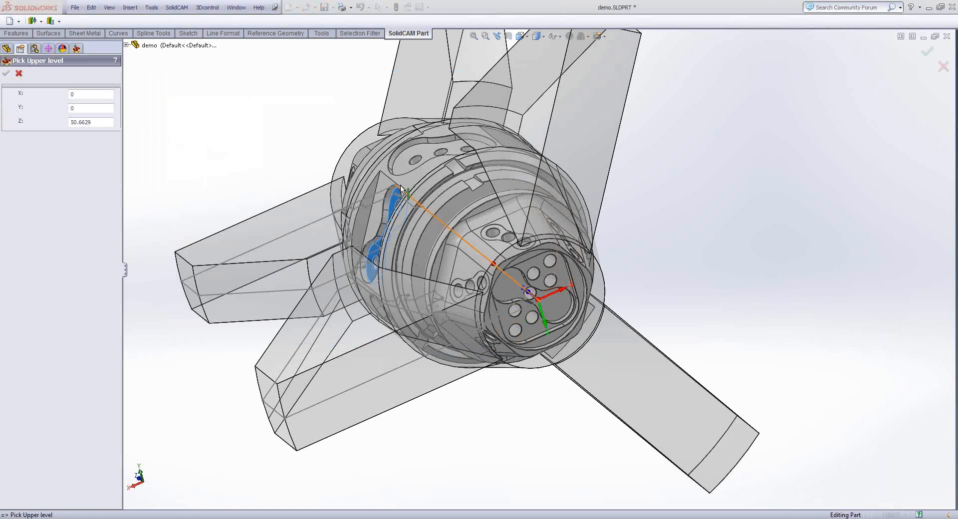
left_click(366, 172)
right_click(366, 173)
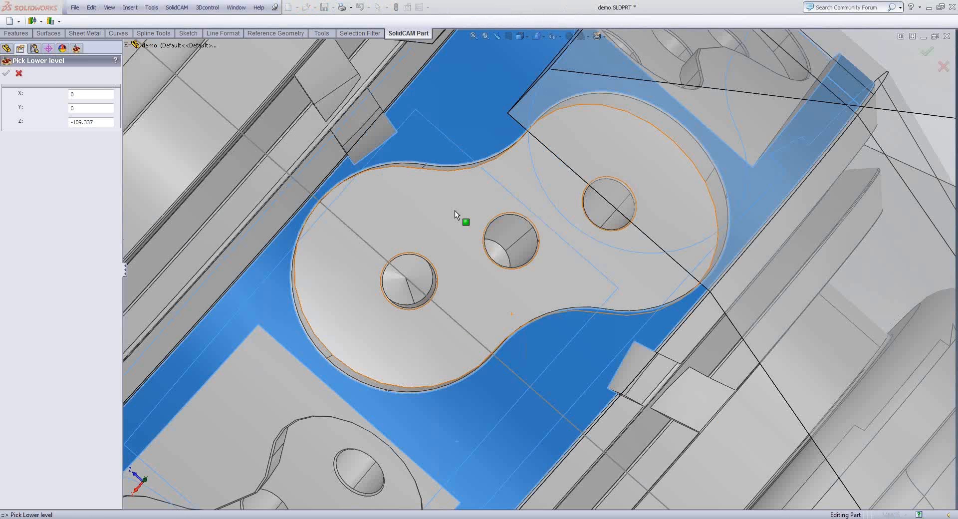
scroll(454, 210, "up", 2)
left_click(466, 293)
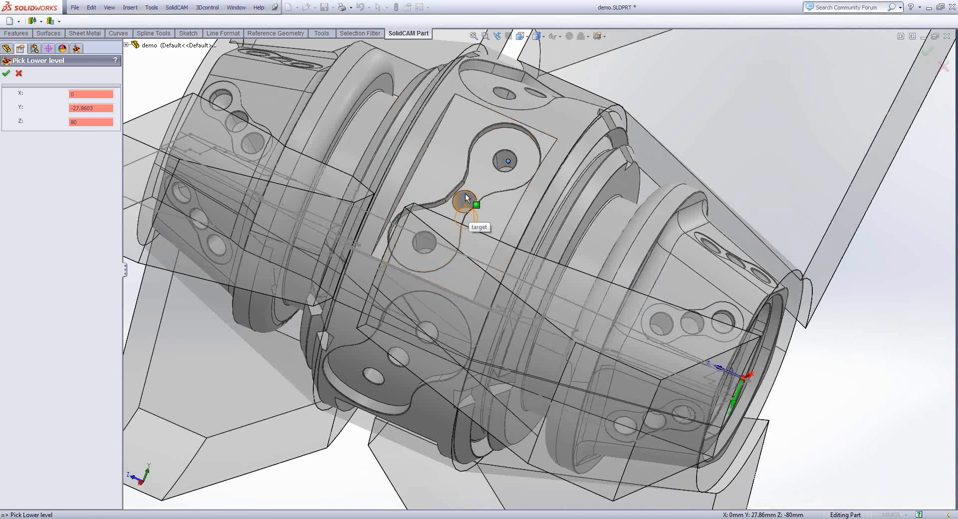
middle_click_drag(465, 195, 519, 182)
left_click(6, 73)
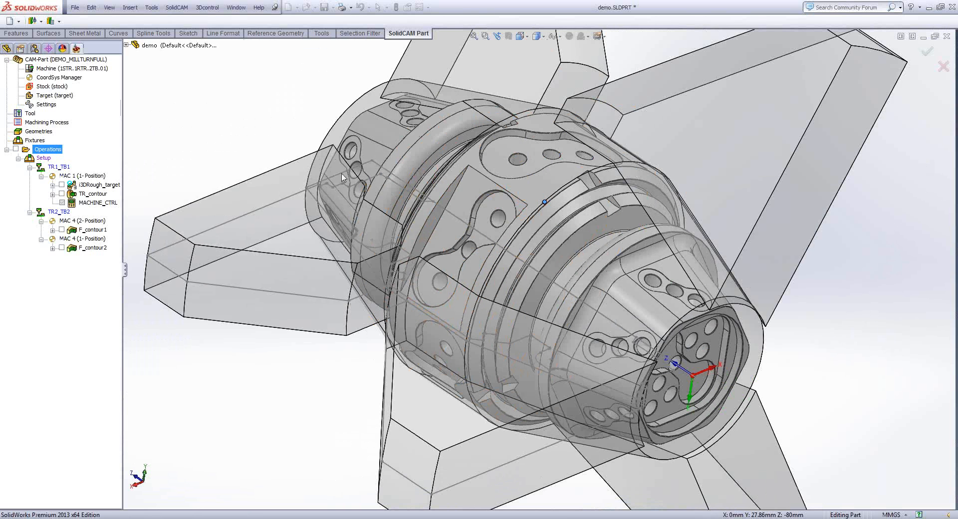
key("BackSpace")
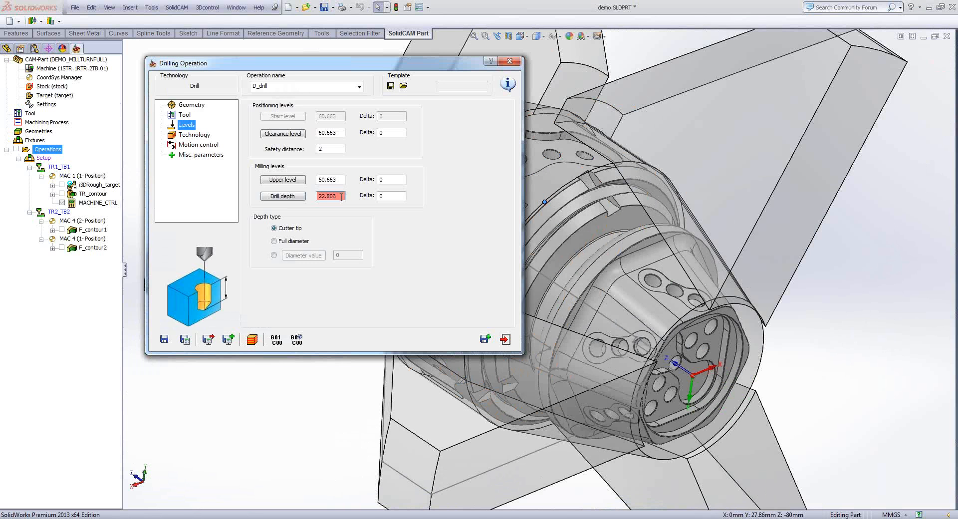
- Save and calculate D_drill with the default sorting and drilling cycle, then play its machine simulation up close and exit the operation
left_click(194, 135)
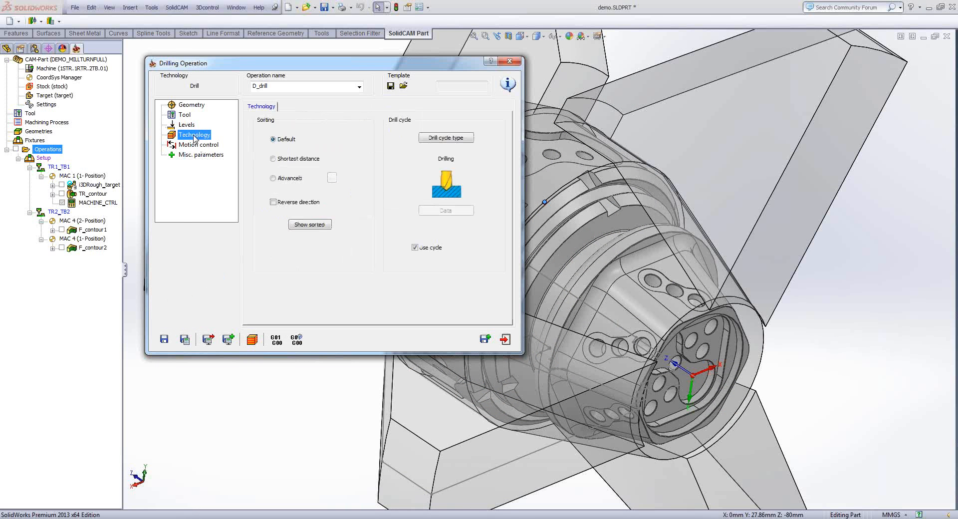
left_click(185, 343)
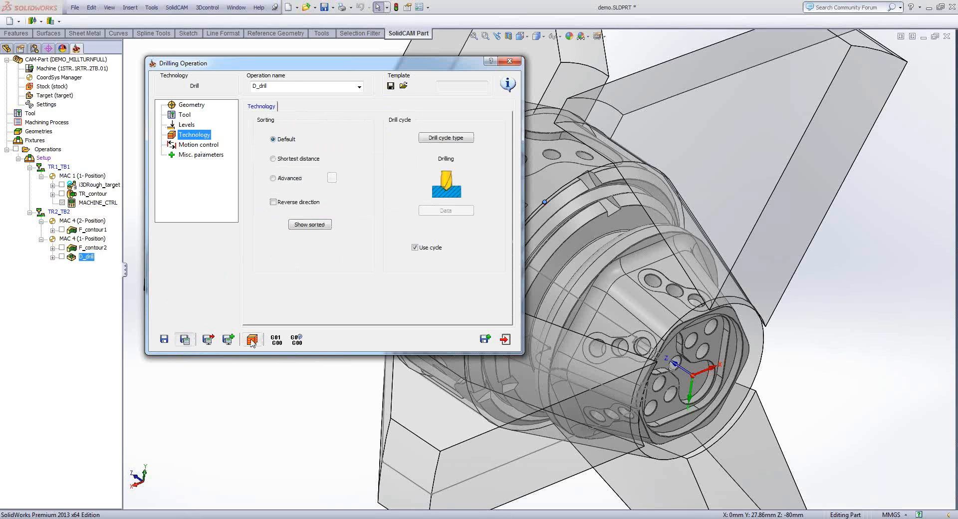
left_click(252, 341)
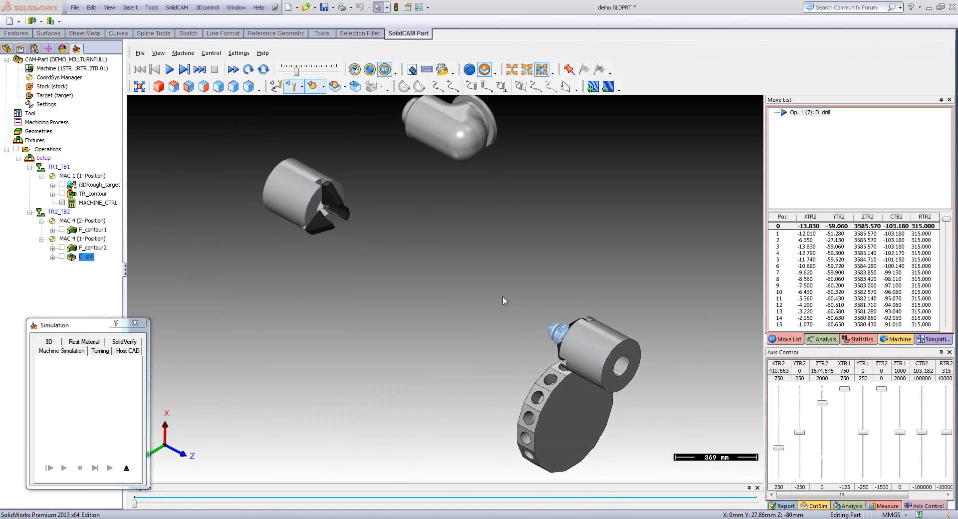
scroll(589, 255, "up", 8)
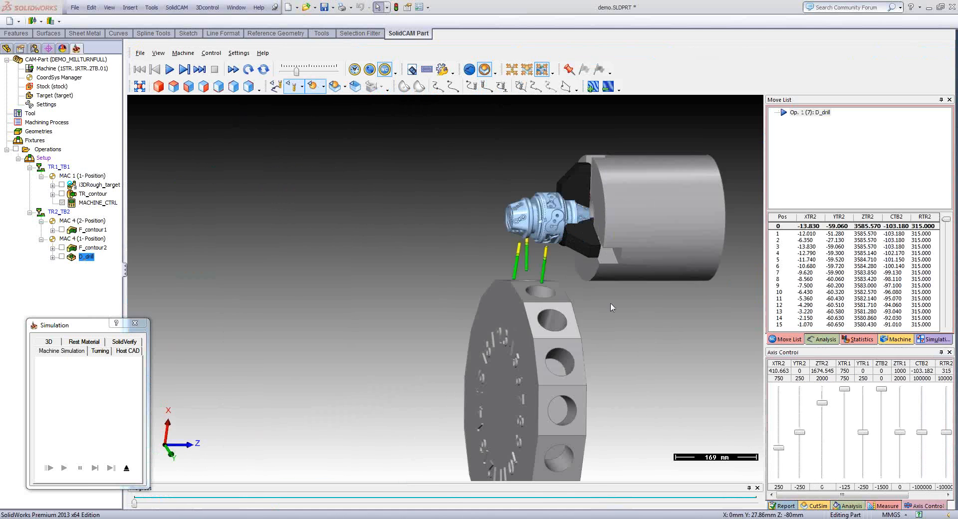
left_click(169, 70)
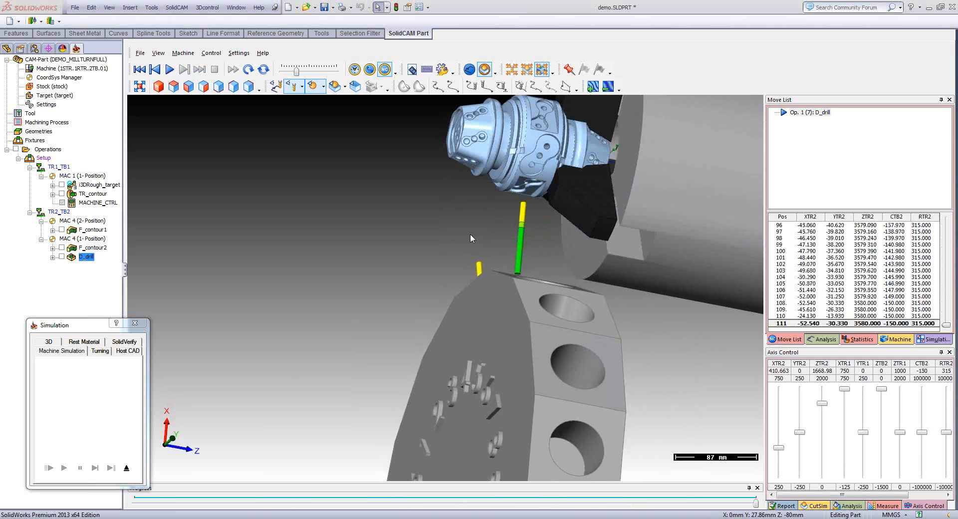
left_click(126, 467)
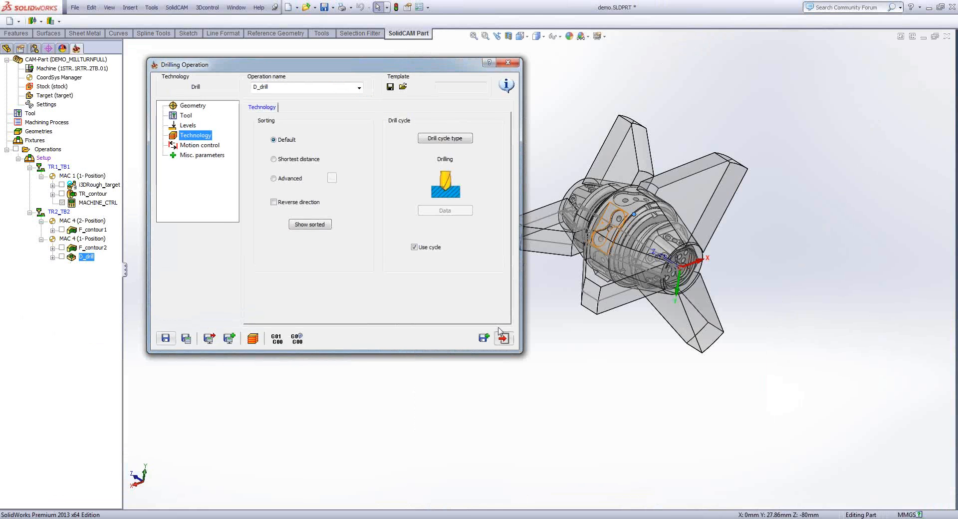
left_click(503, 339)
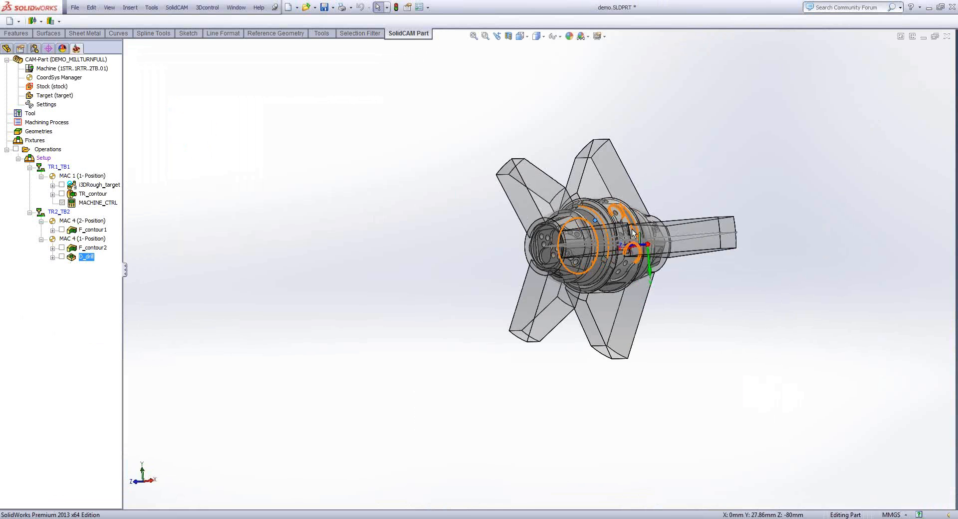
- Transform D_drill with a 4-axis rotation list that includes the original operation plus two further steps at 120°
middle_click_drag(632, 228, 568, 253)
scroll(567, 254, "down", 2)
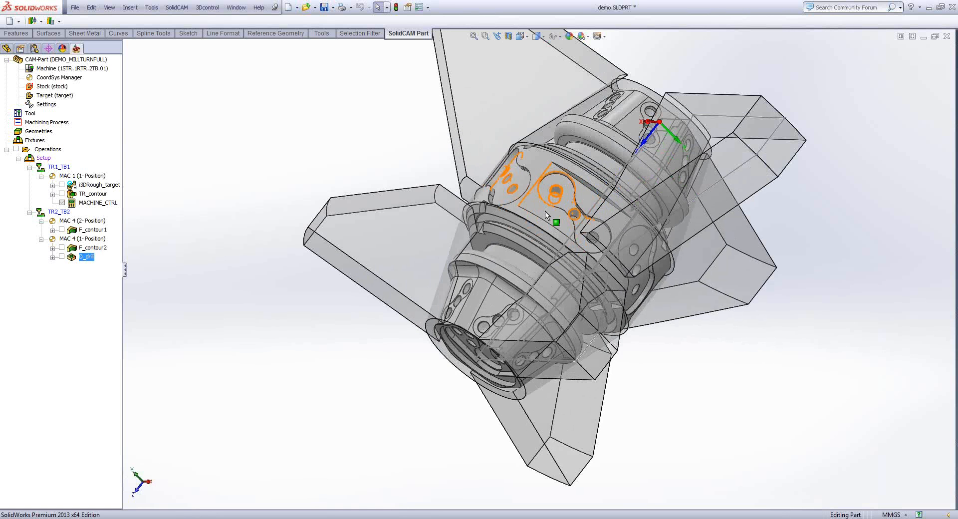
mouse_move(545, 211)
middle_mouse_down()
mouse_move(627, 251)
mouse_move(663, 308)
mouse_move(608, 322)
mouse_move(314, 154)
middle_mouse_up()
right_click(85, 257)
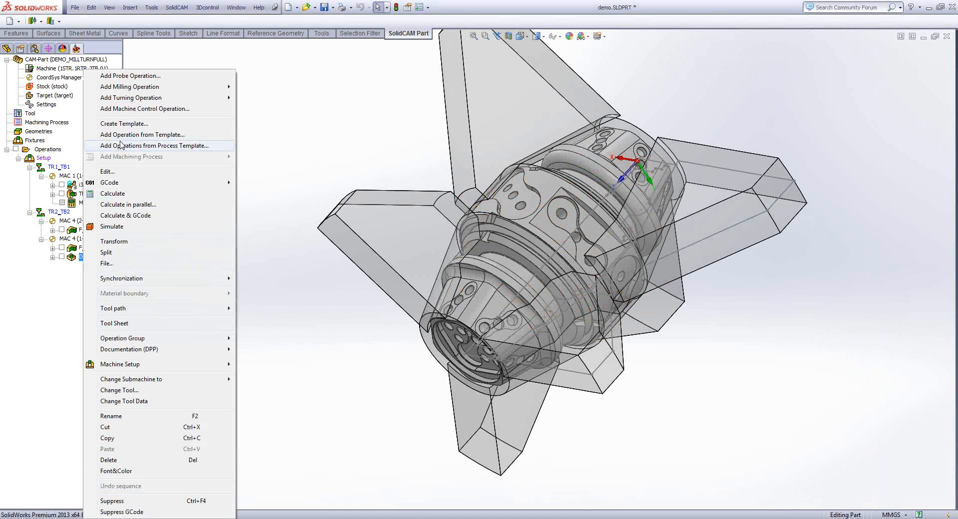
left_click(116, 242)
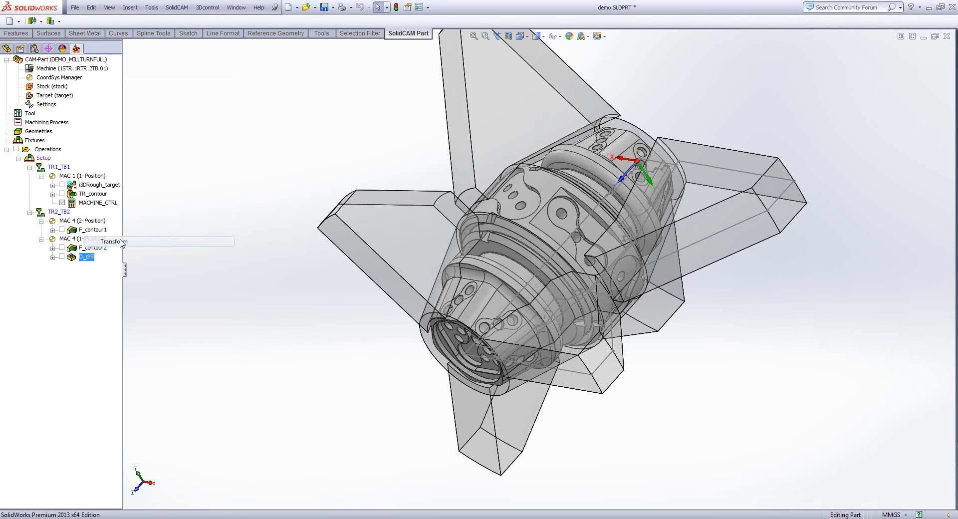
left_click(566, 290)
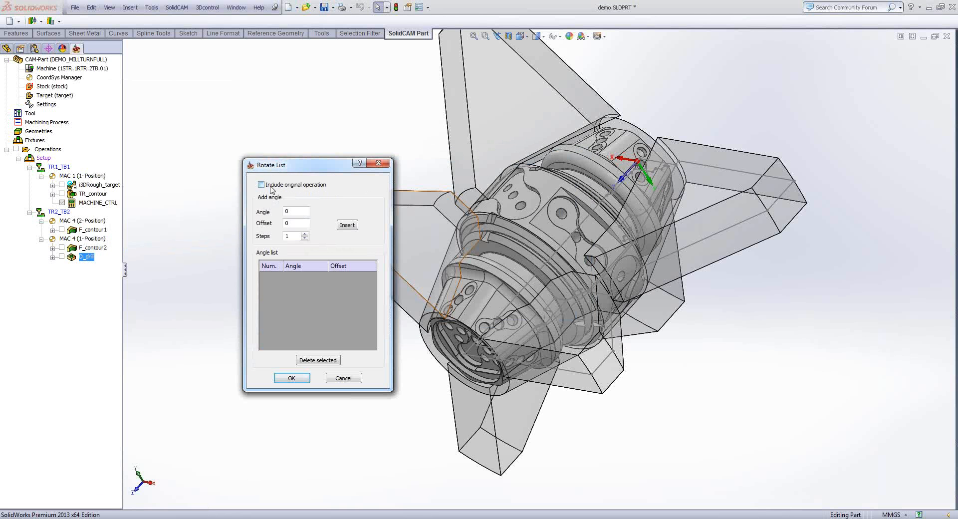
left_click(261, 184)
type("120")
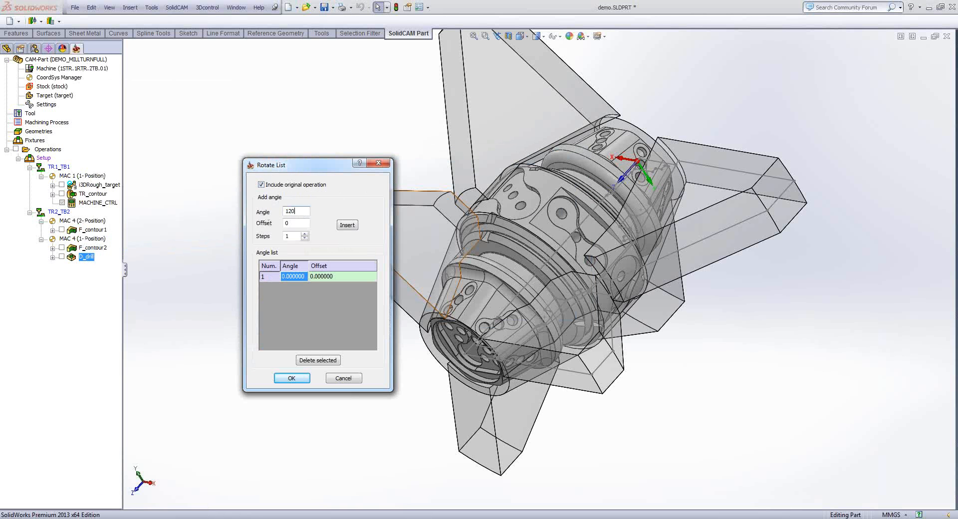
left_click(304, 233)
left_click(354, 225)
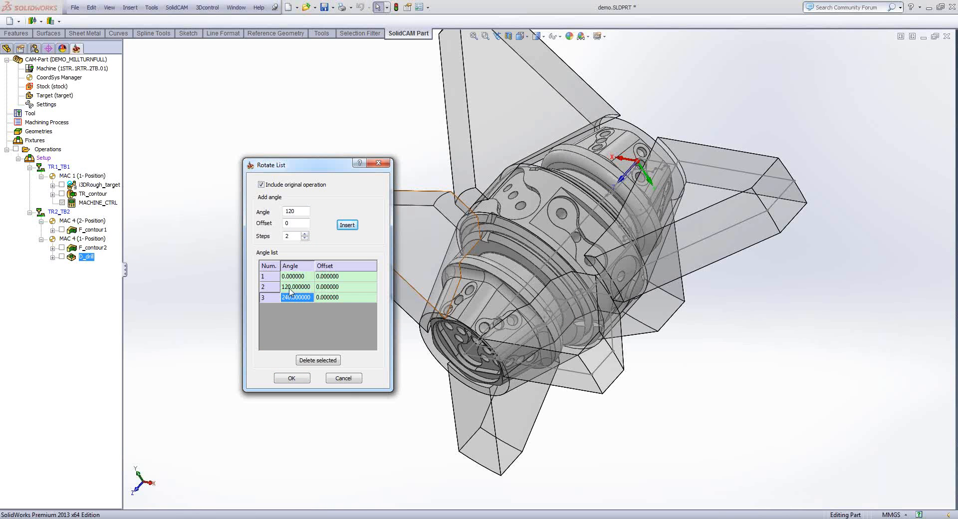
left_click(292, 379)
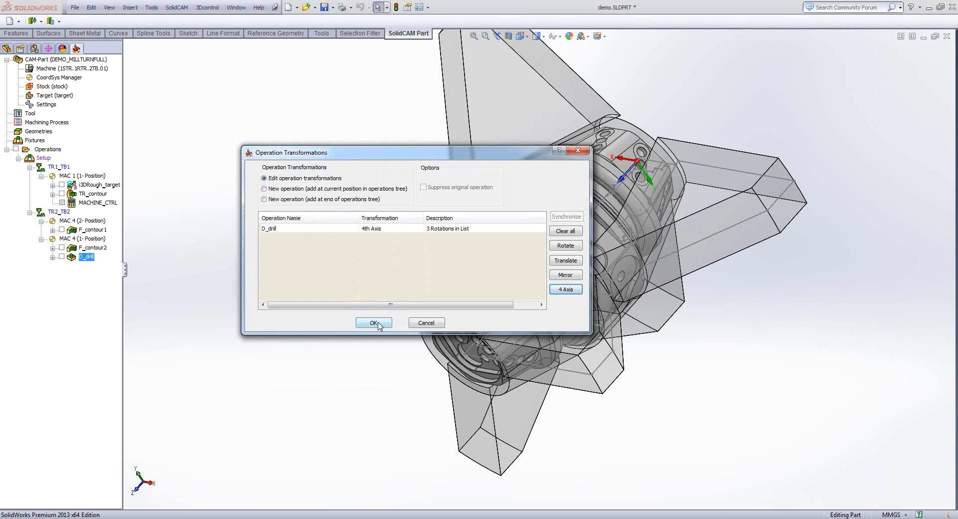
left_click(375, 323)
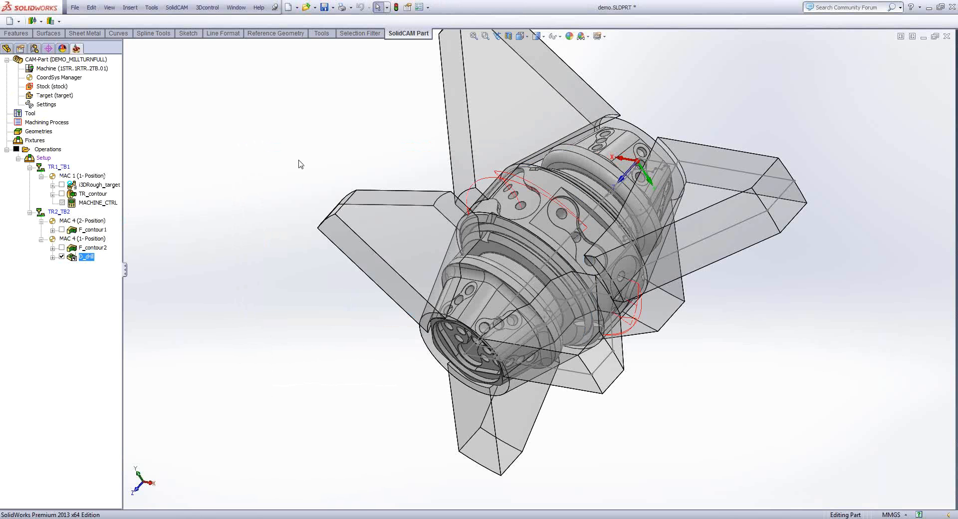
- Examine the rotated D_drill toolpath around the central cylinder from several sides, then hide it
middle_click_drag(298, 160, 165, 267)
scroll(592, 210, "down", 3)
scroll(468, 300, "up", 5)
left_click(62, 256)
middle_click_drag(283, 264, 277, 264)
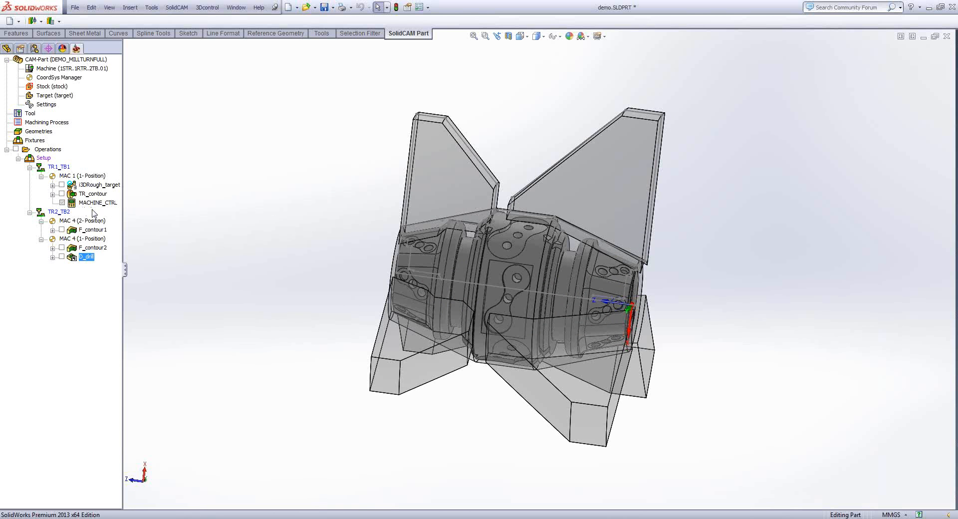
key("Left")
key("Left")
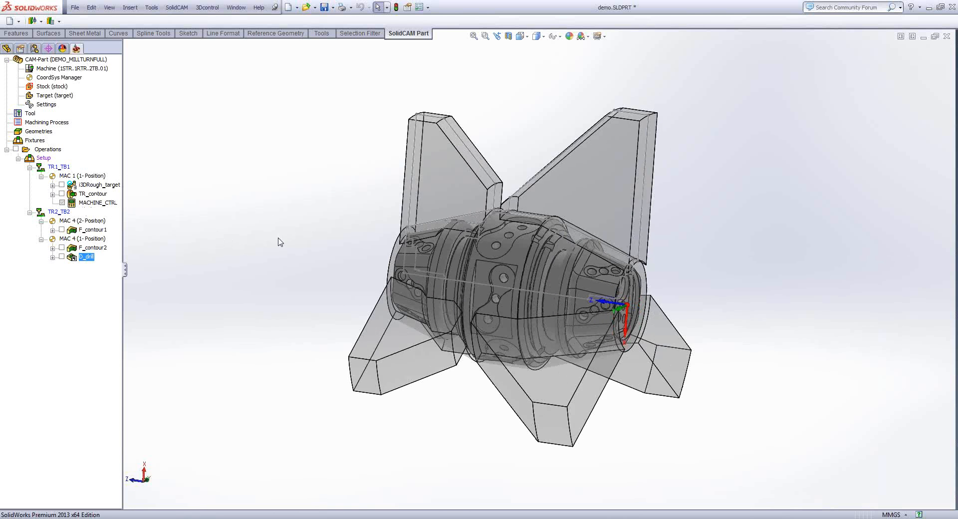
key("Right")
key("Right")
key("Right")
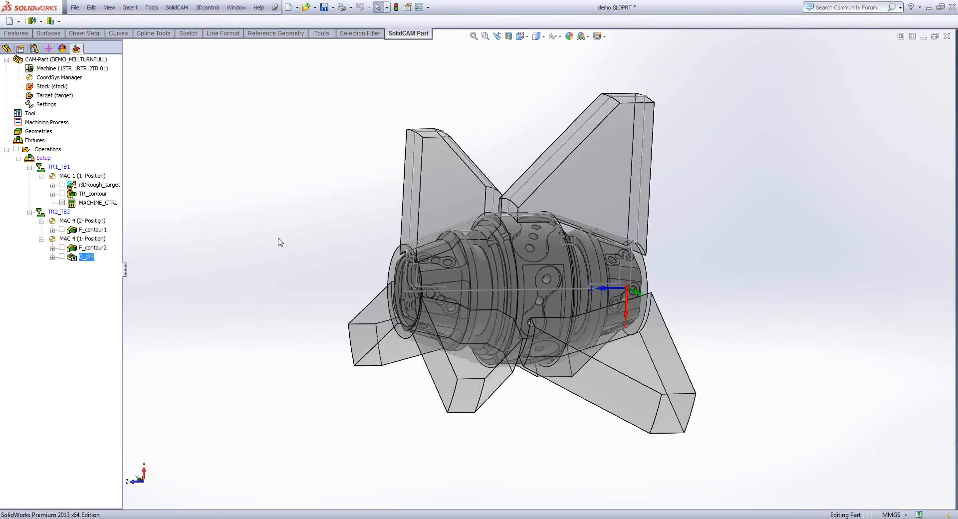
key("Right")
key("Left")
key("Left")
key("Left")
key("Left")
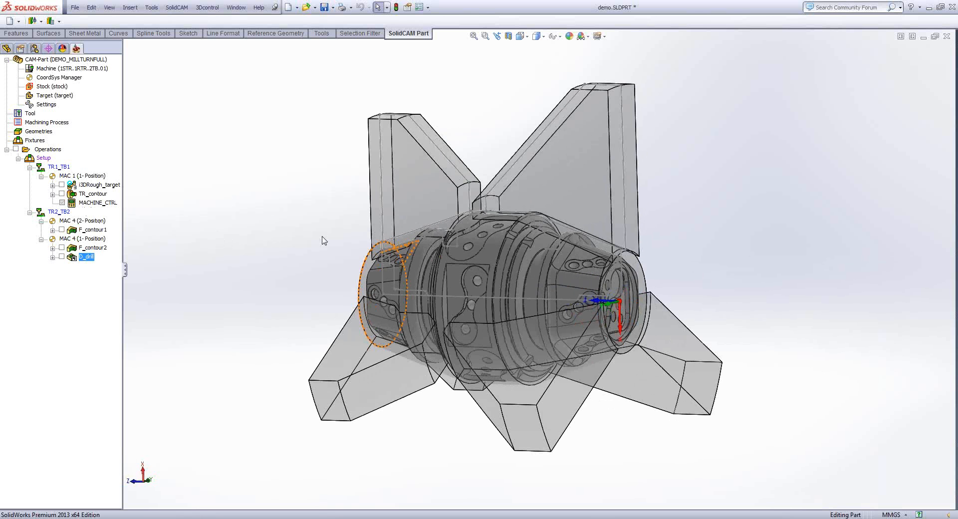
key("Right")
key("Right")
key("Right")
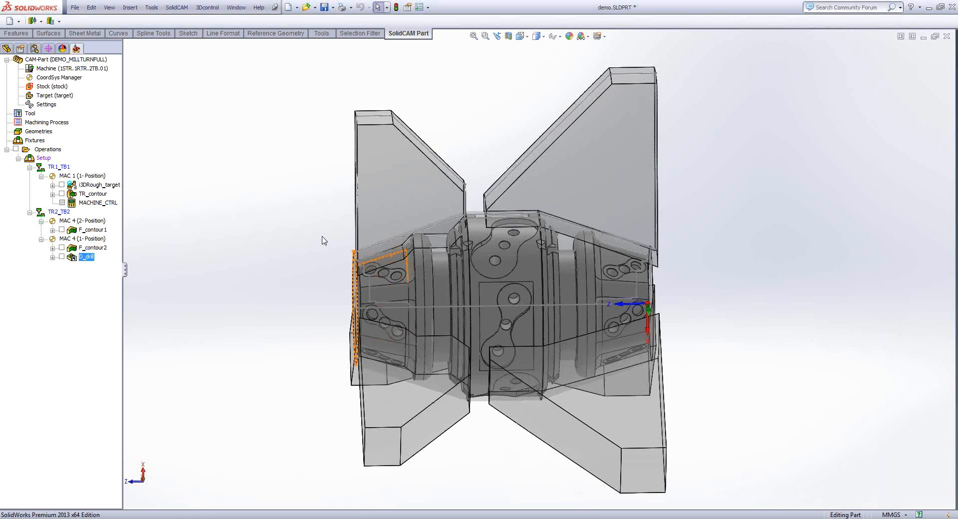
key("Right")
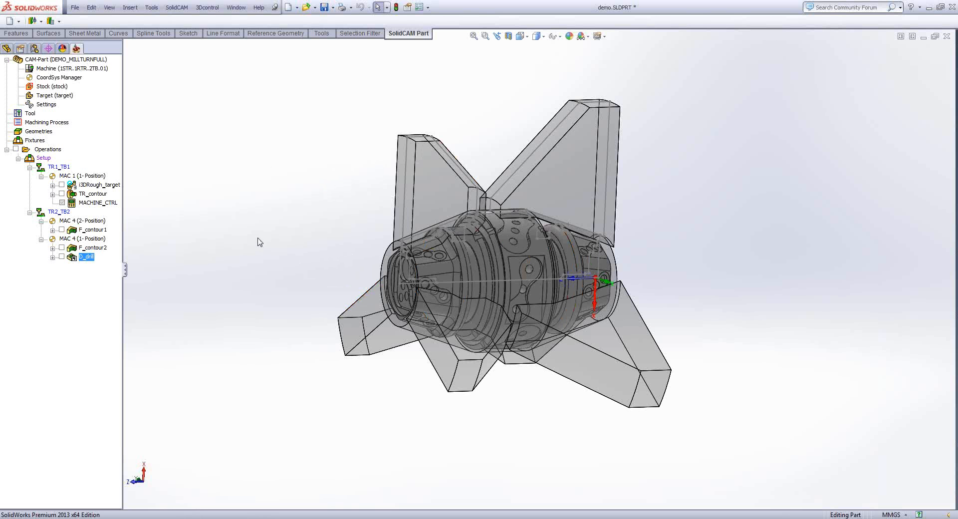
middle_click_drag(323, 229, 239, 232)
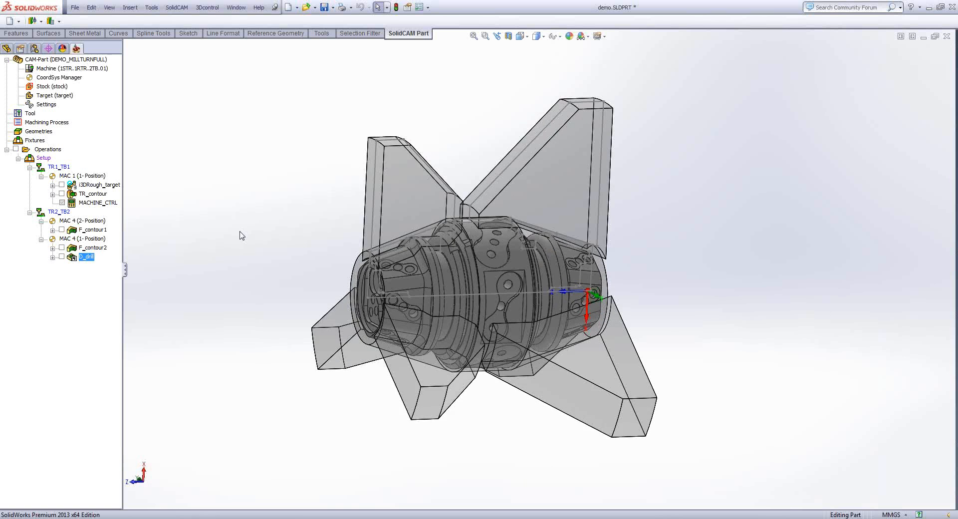
middle_click_drag(239, 232, 458, 257)
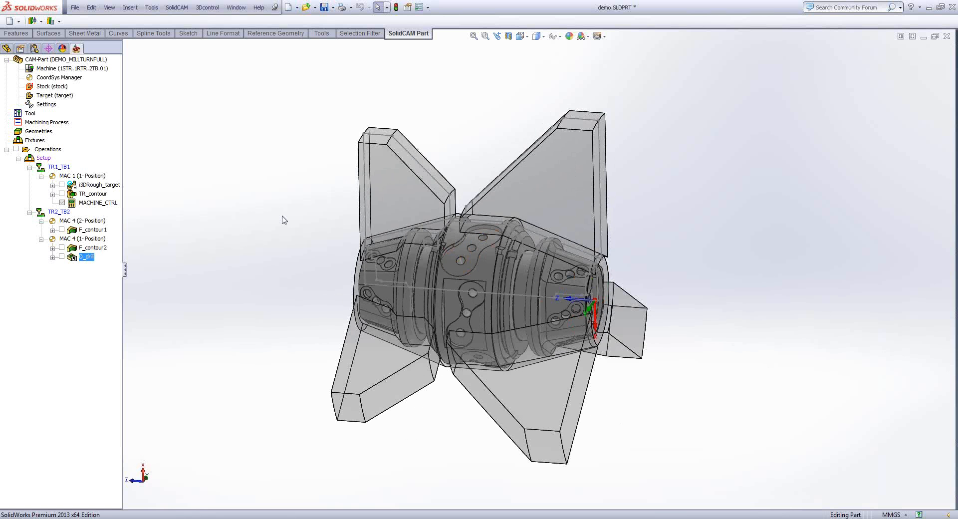
middle_click_drag(283, 216, 277, 213)
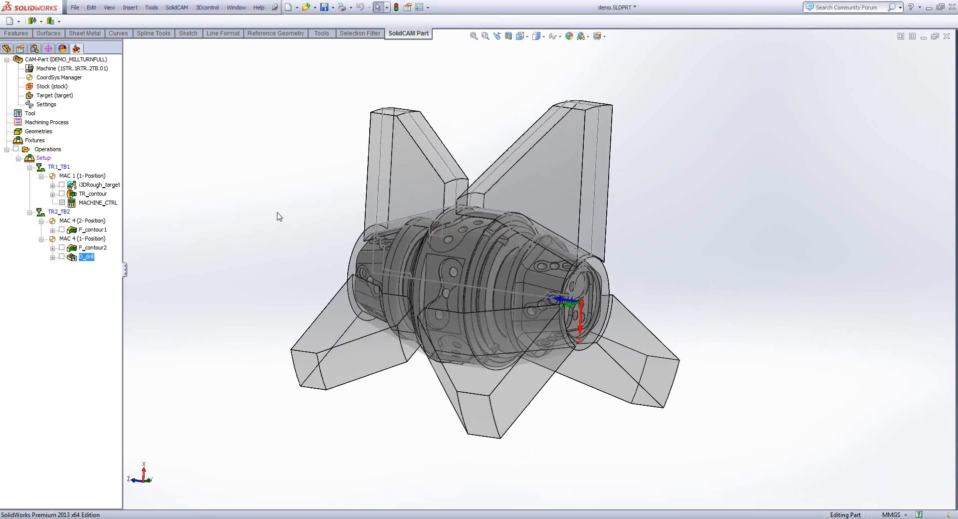